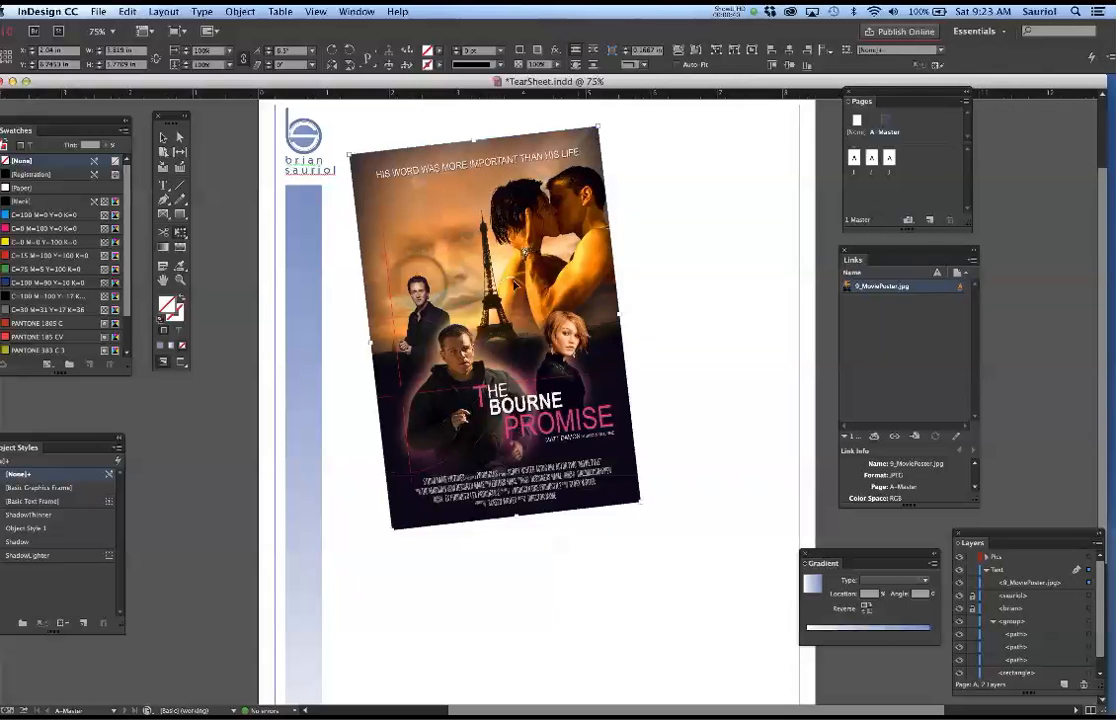
Switch from the InDesign layout to the tear sheet PDF in Acrobat and examine the Despicable Me layout on page 5 at 66.7% zoom
{"action": "left_click", "coordinate": [12, 82]}
{"action": "left_click", "coordinate": [482, 394]}
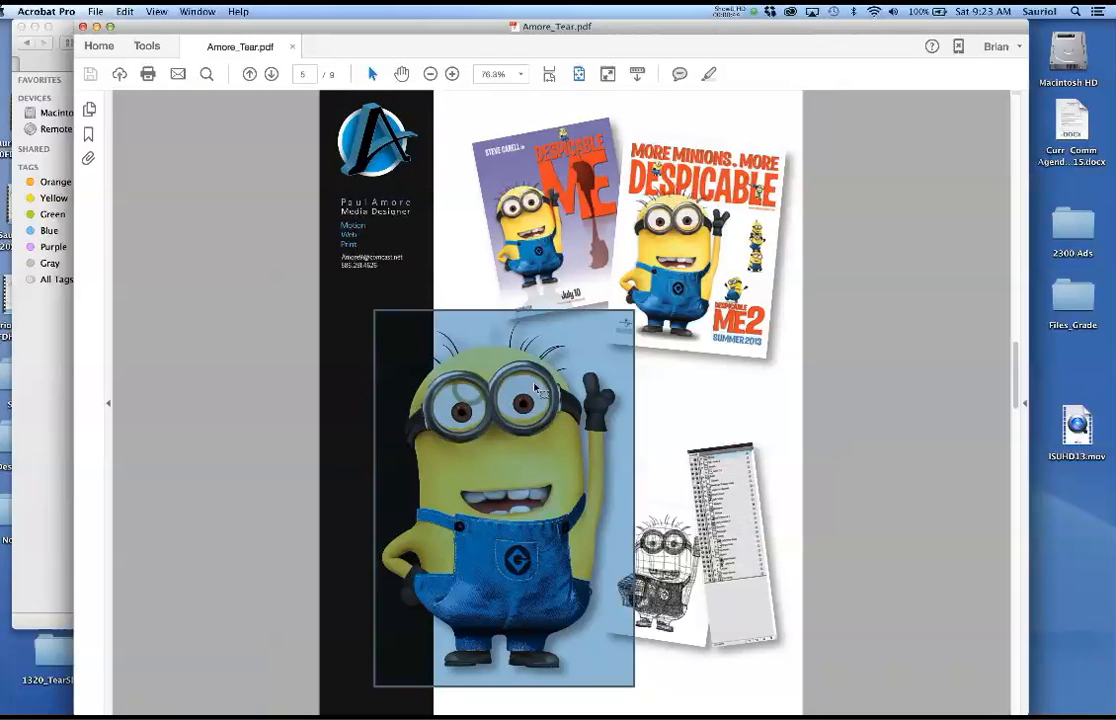
{"action": "left_click", "coordinate": [728, 446]}
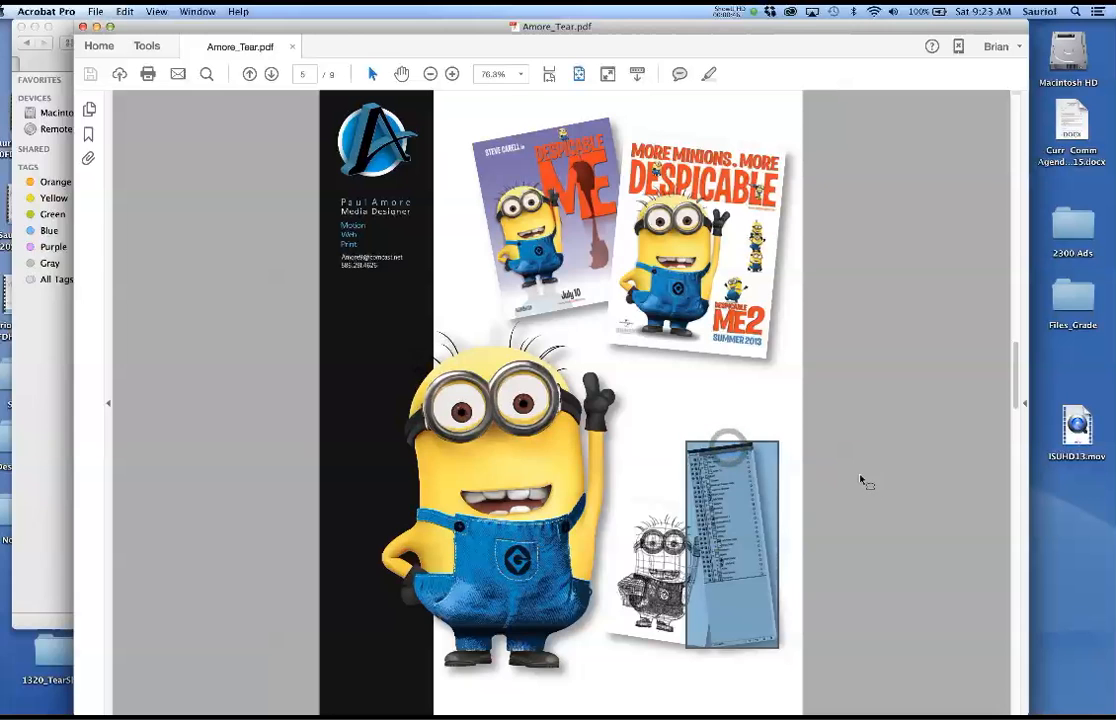
{"action": "left_click", "coordinate": [864, 480]}
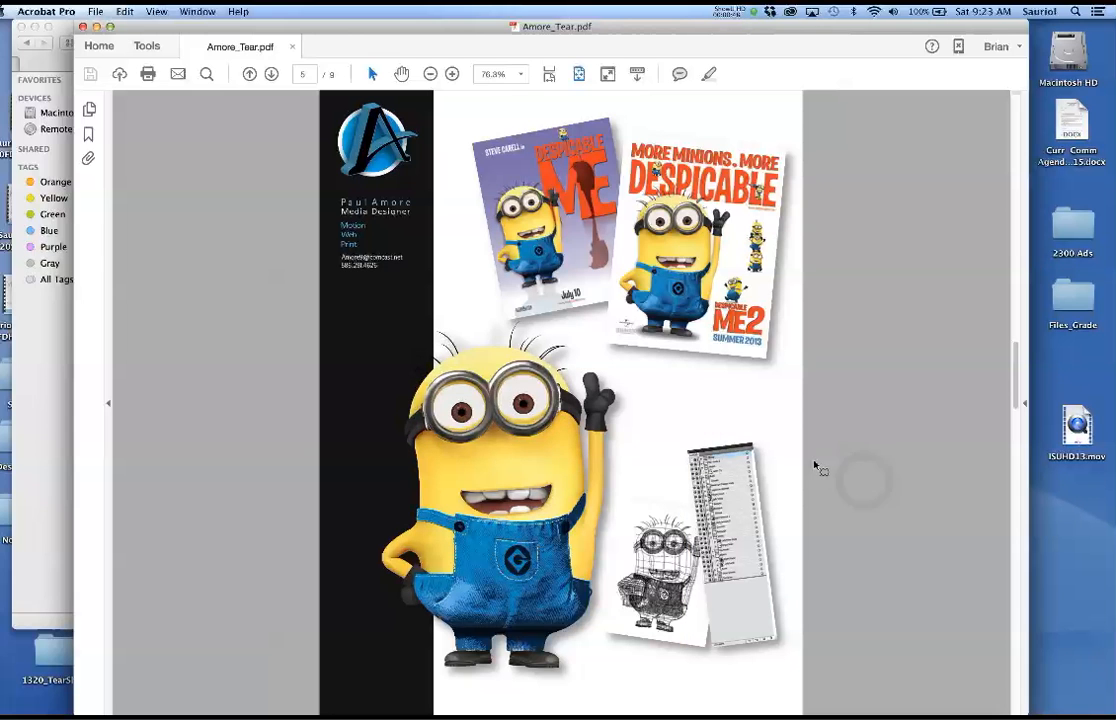
{"action": "key", "text": "super+minus"}
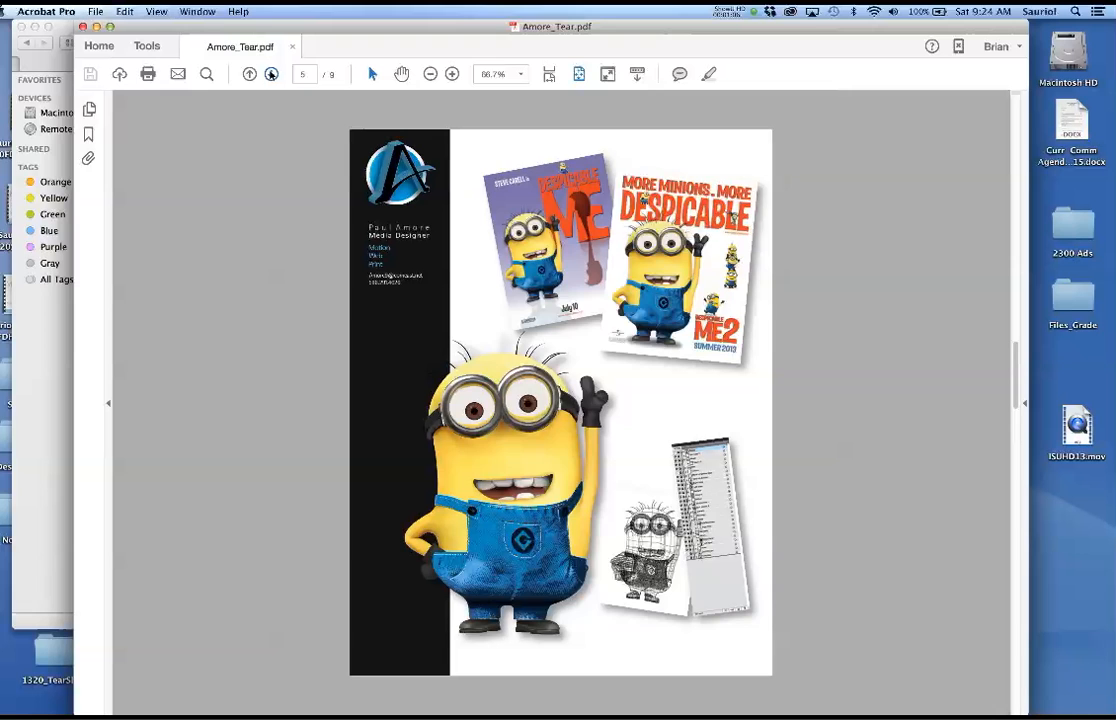
Page forward through the student's tear sheets from page 6 to the stationery designs on page 9
{"action": "left_click", "coordinate": [271, 75]}
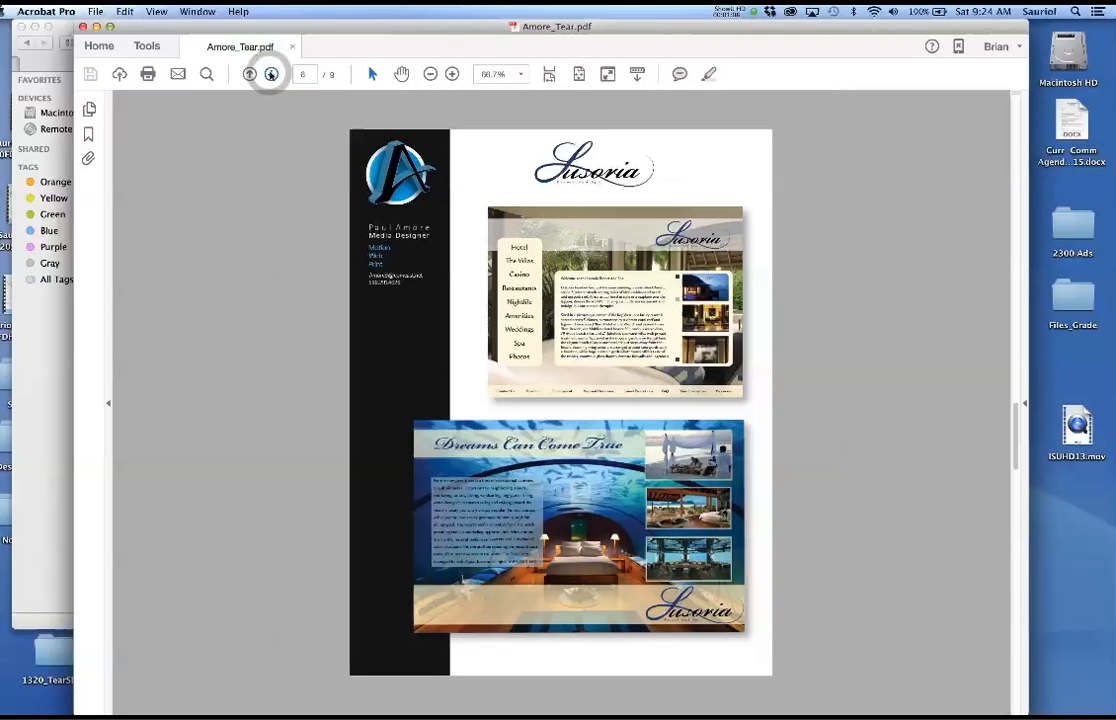
{"action": "left_click", "coordinate": [271, 75]}
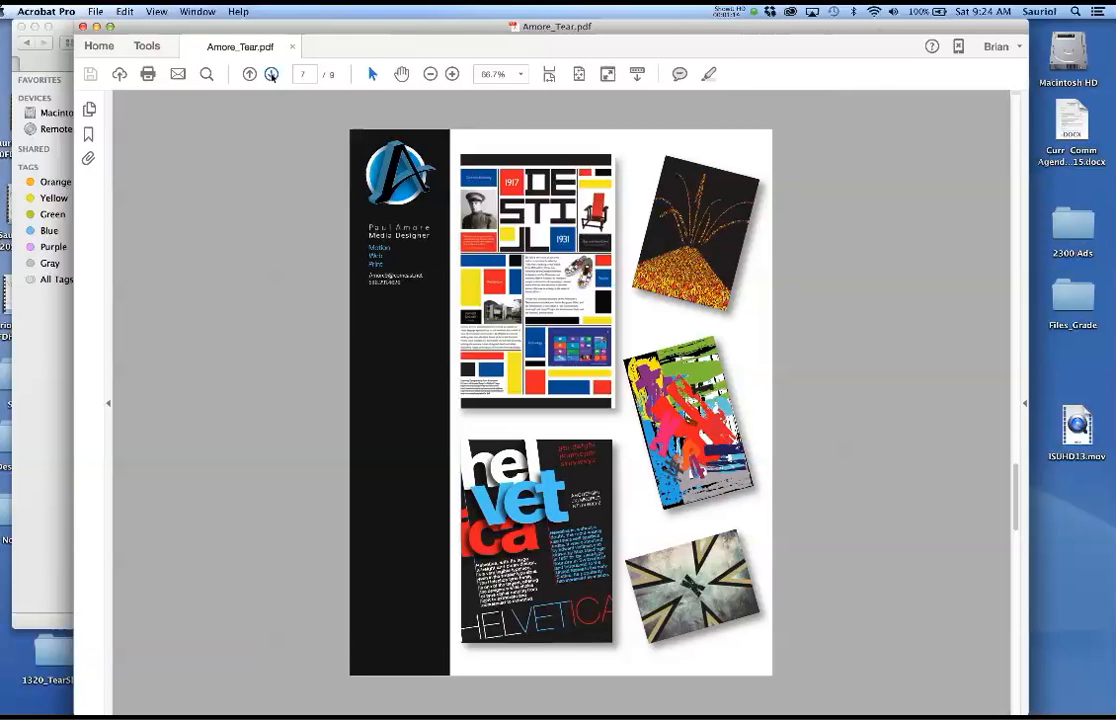
{"action": "left_click", "coordinate": [271, 75]}
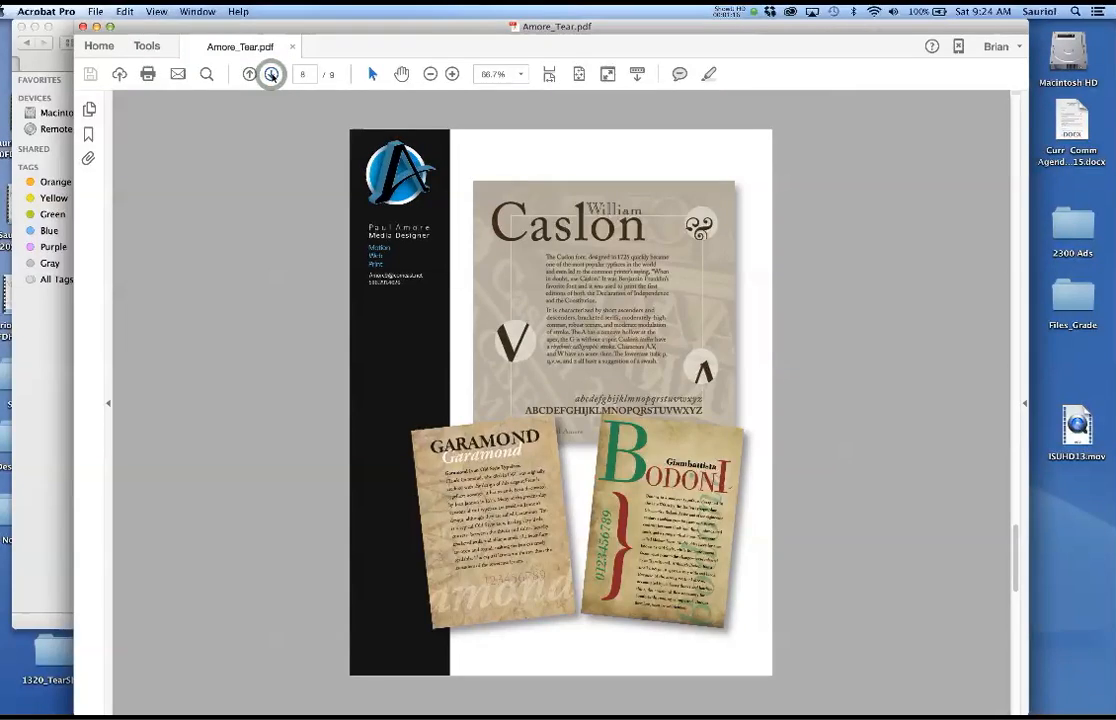
{"action": "left_click", "coordinate": [271, 75]}
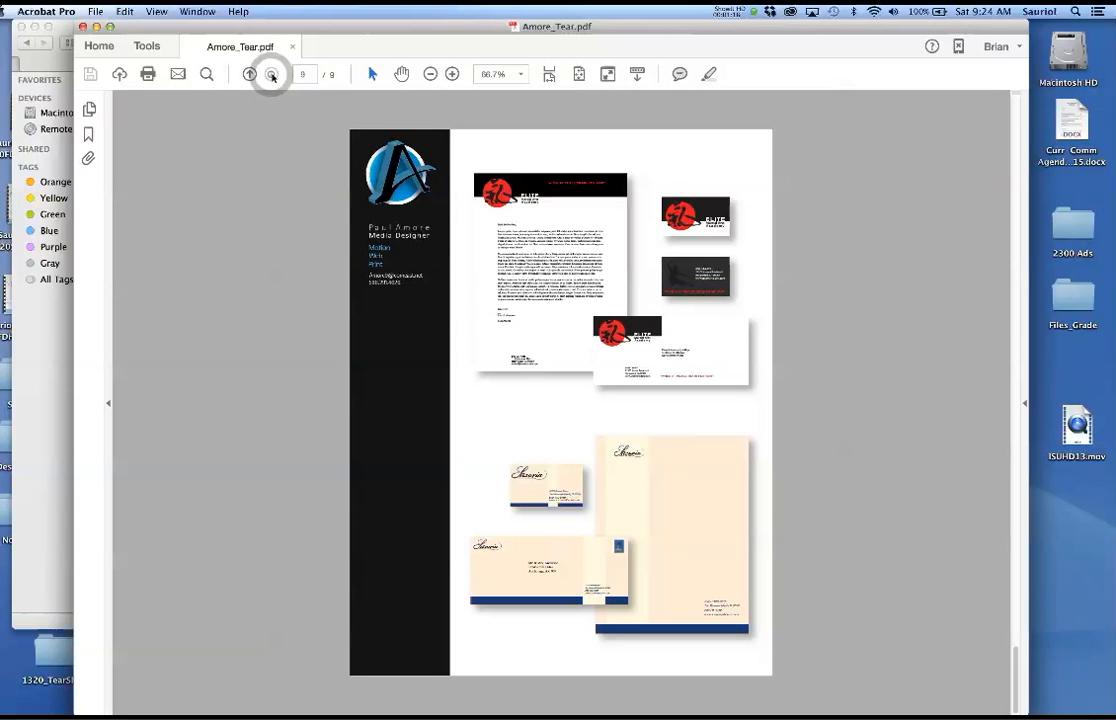
{"action": "left_click", "coordinate": [271, 75]}
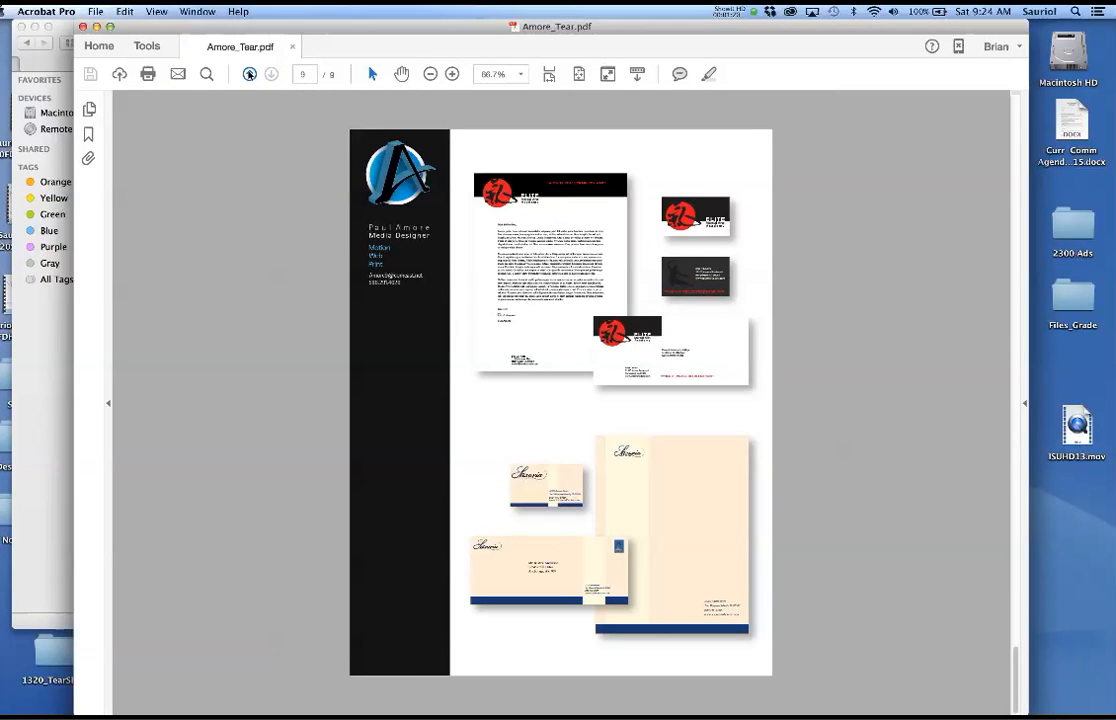
Page back through the tear sheet PDF past the résumé on page 2 to the cover letter on page 1
{"action": "left_click", "coordinate": [249, 74]}
{"action": "left_click", "coordinate": [249, 74]}
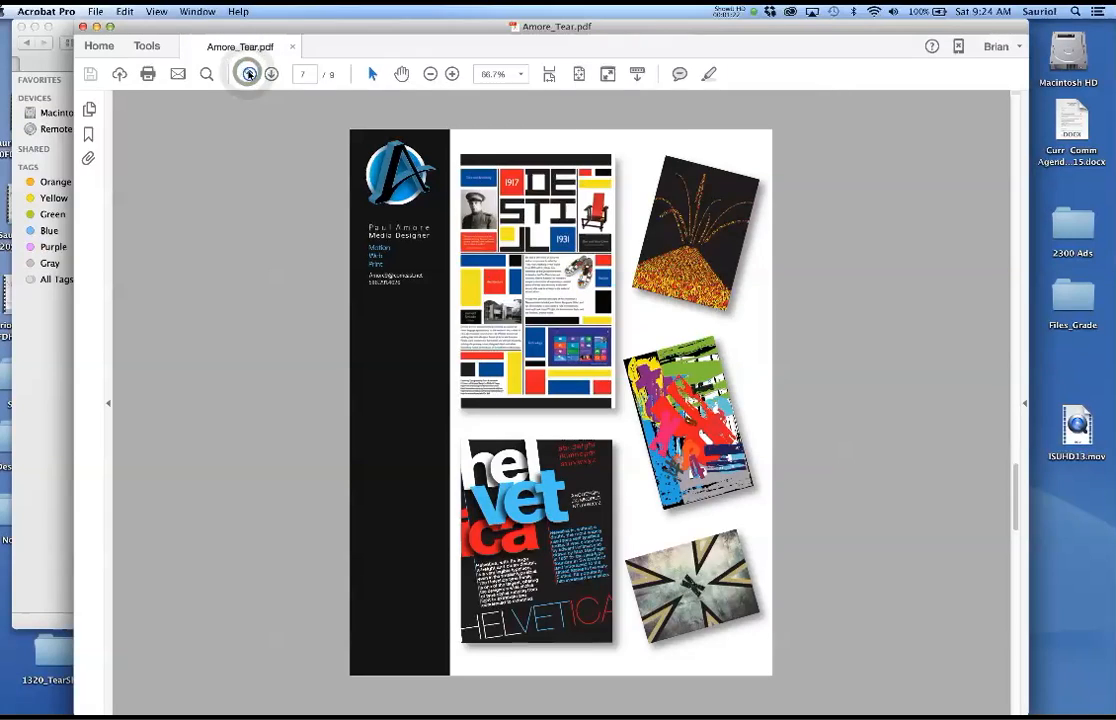
{"action": "left_click", "coordinate": [249, 74]}
{"action": "left_click", "coordinate": [249, 74]}
{"action": "left_click", "coordinate": [249, 74]}
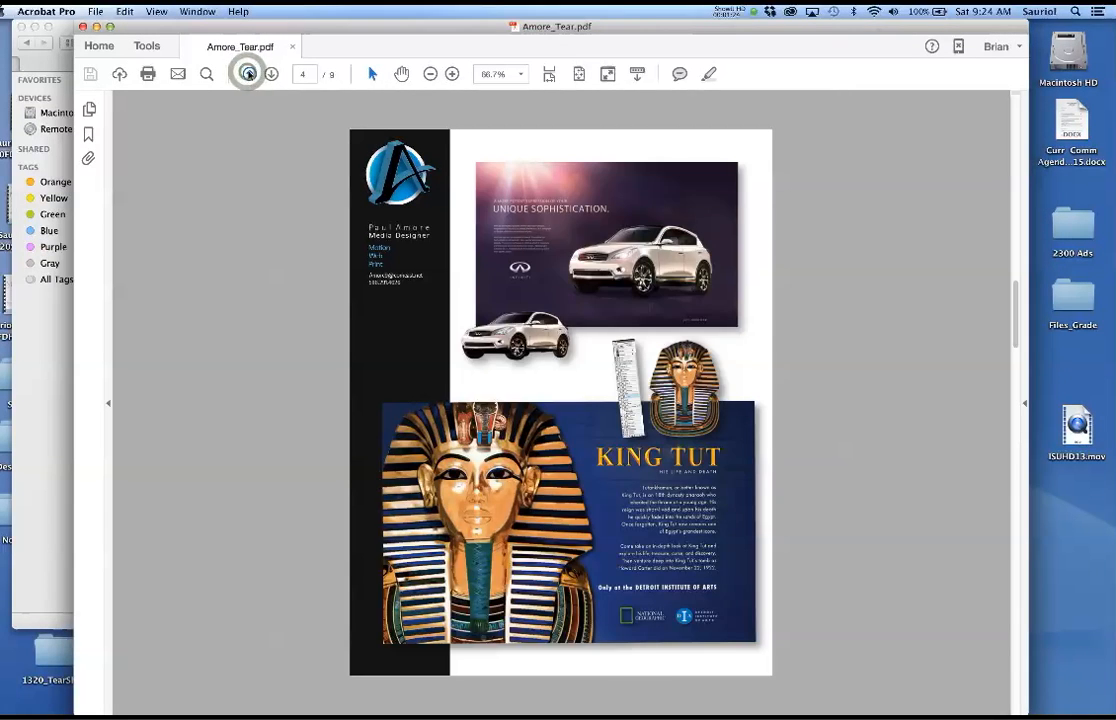
{"action": "left_click", "coordinate": [249, 74]}
{"action": "left_click", "coordinate": [249, 74]}
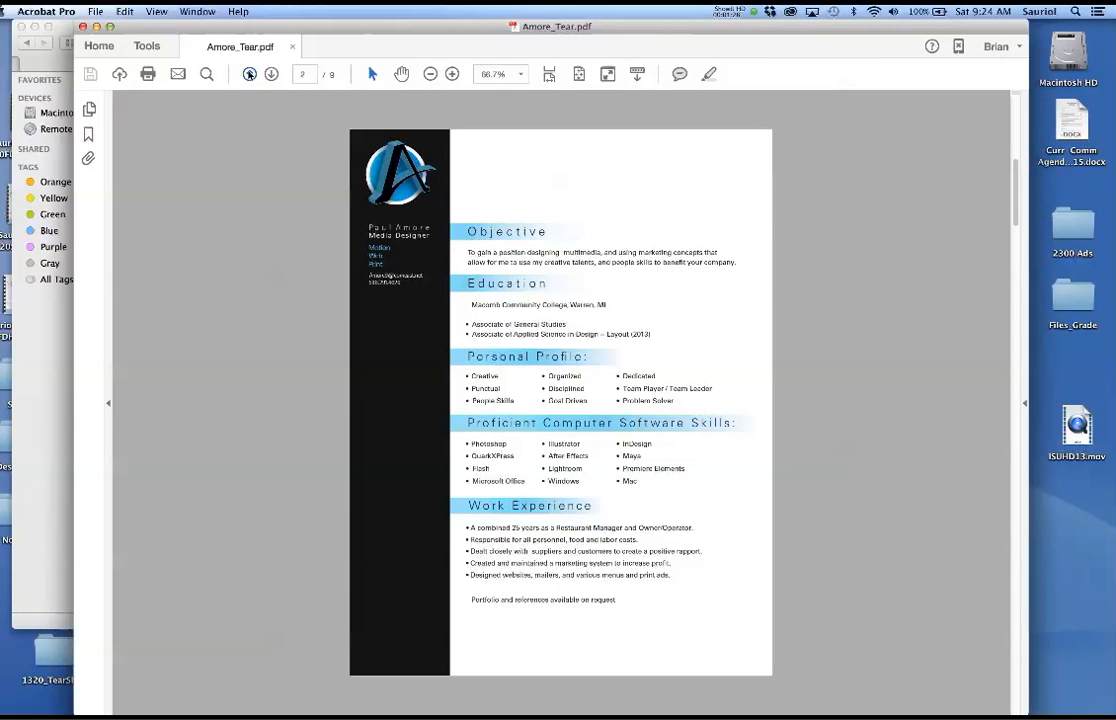
{"action": "left_click", "coordinate": [249, 74]}
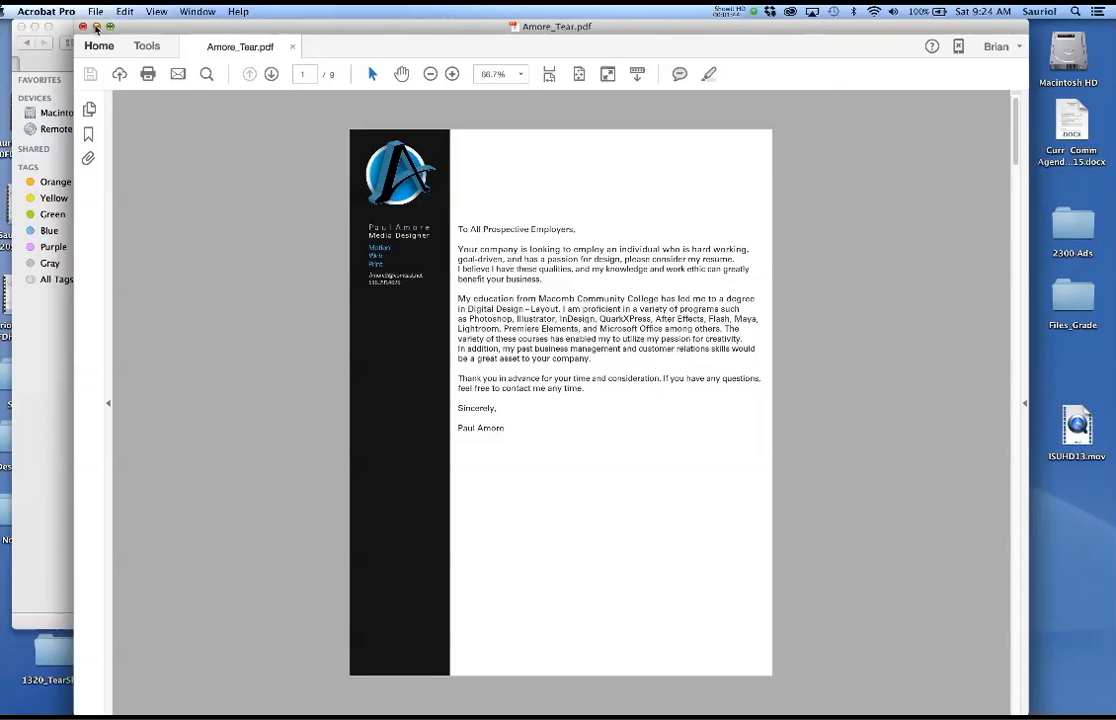
Close the current PDF and open the fourth file in the StudentExamples folder, fitting the whole page in the window
{"action": "left_click", "coordinate": [82, 27]}
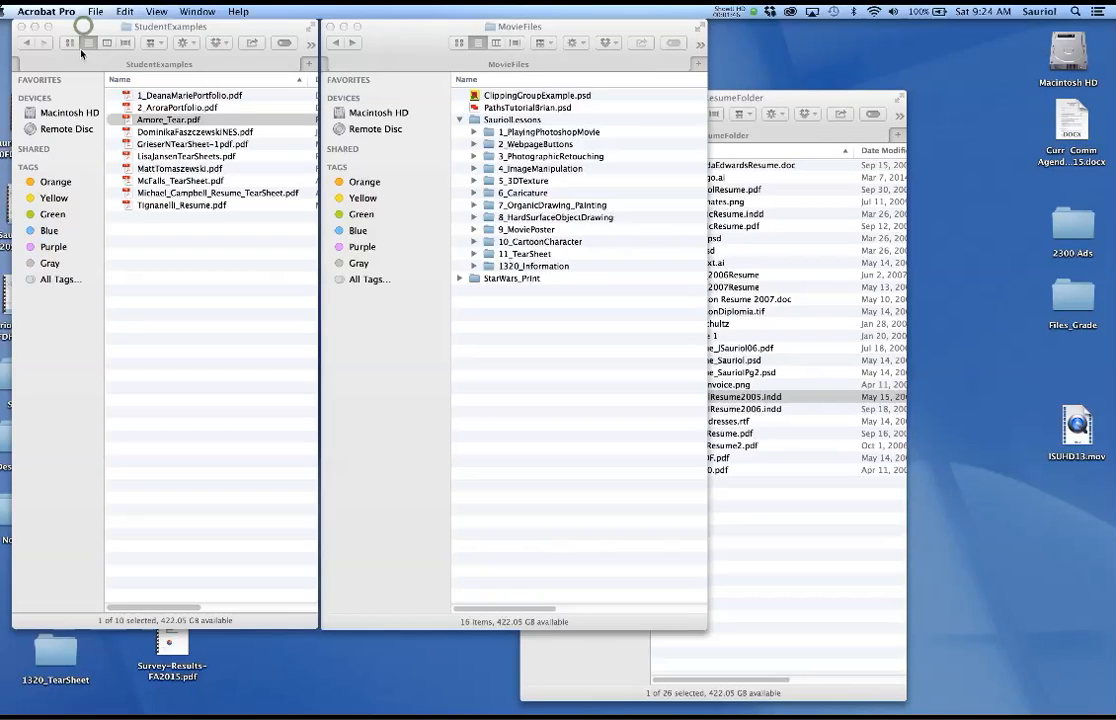
{"action": "double_click", "coordinate": [140, 132]}
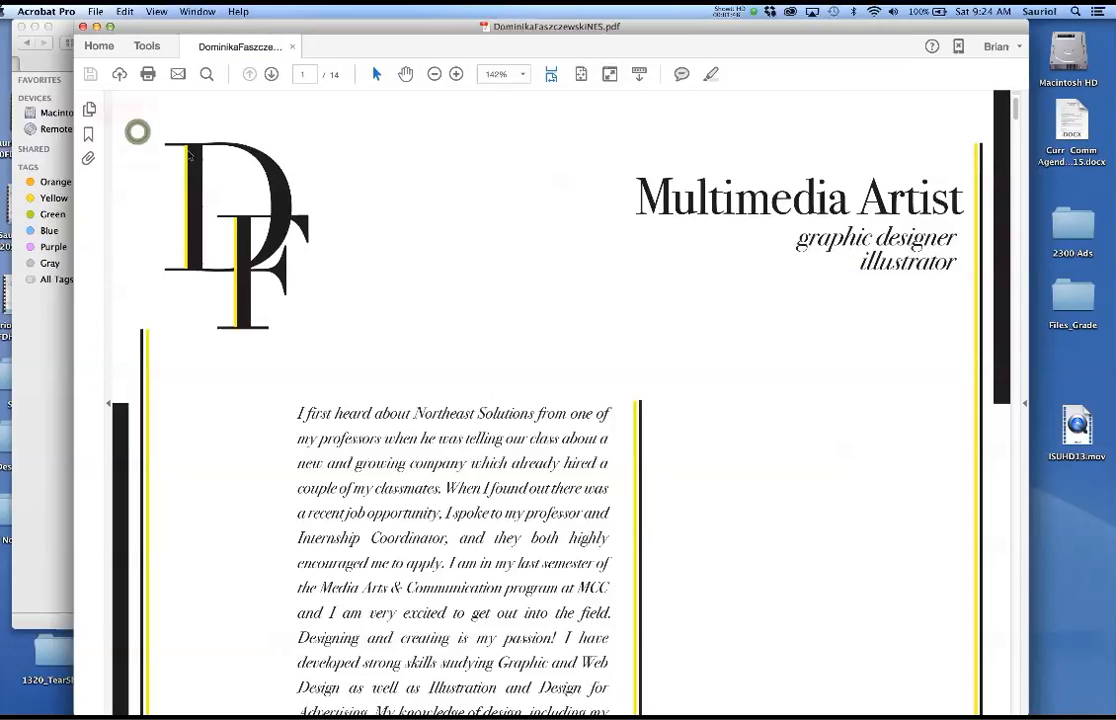
{"action": "key", "text": "super+0"}
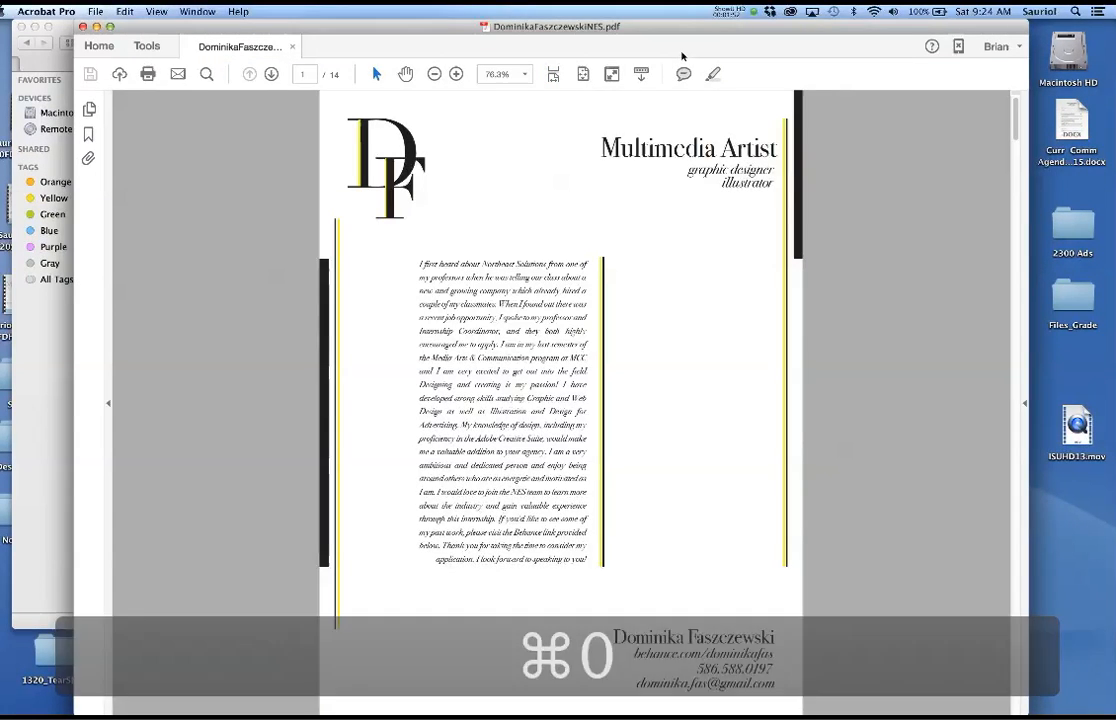
Review the student portfolio page by page, from the skills page through advertising and product illustration to the logo design on page 14
{"action": "key", "text": "Down"}
{"action": "key", "text": "Right"}
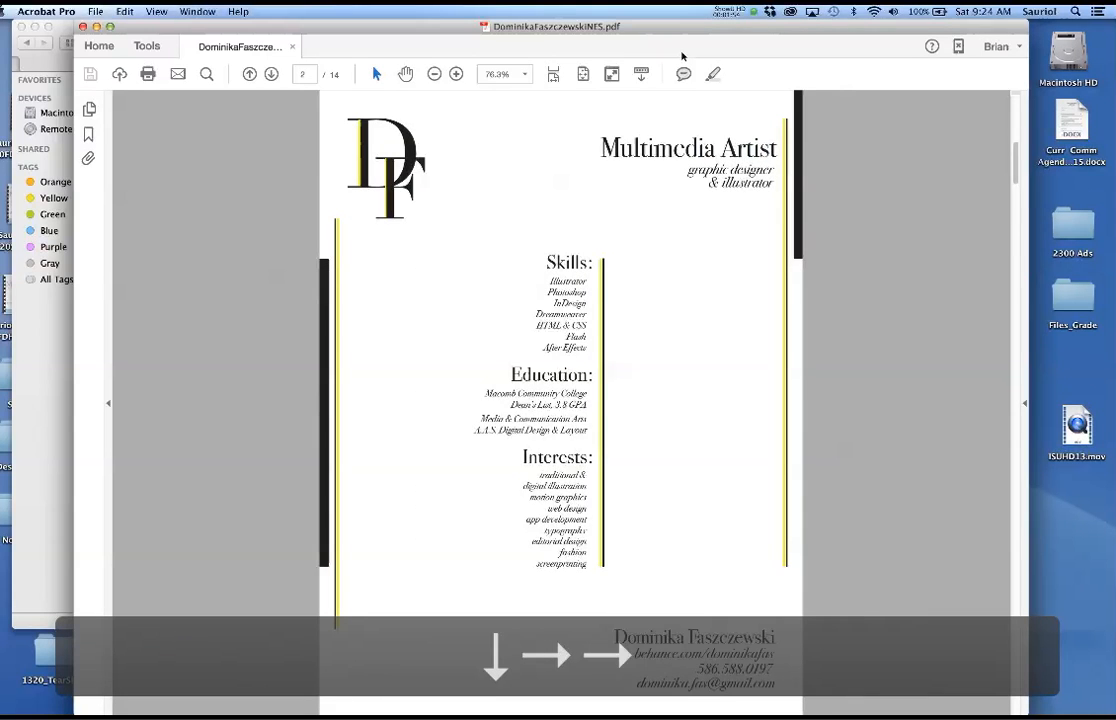
{"action": "key", "text": "Right"}
{"action": "key", "text": "Right"}
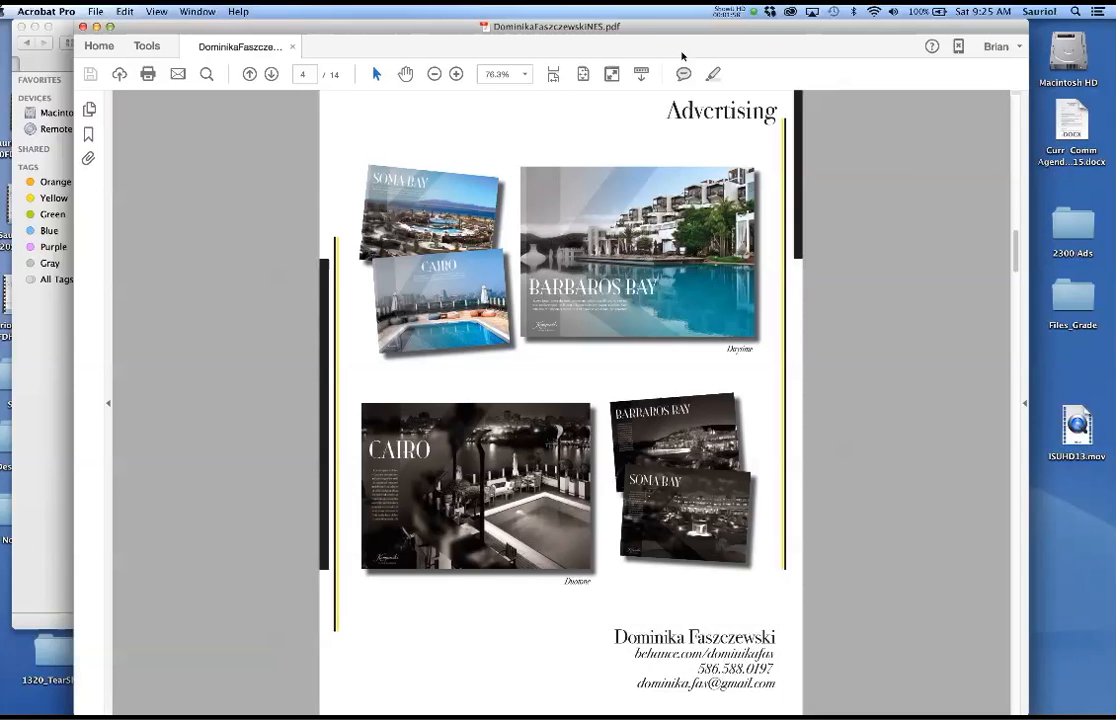
{"action": "key", "text": "Right"}
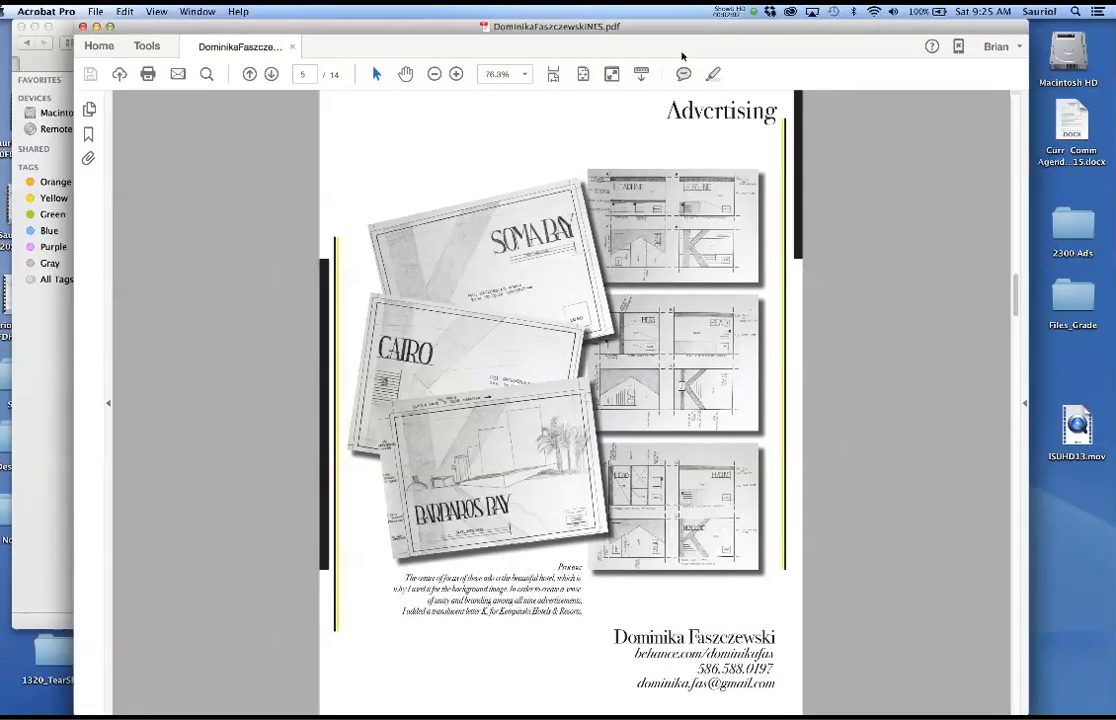
{"action": "key", "text": "Right"}
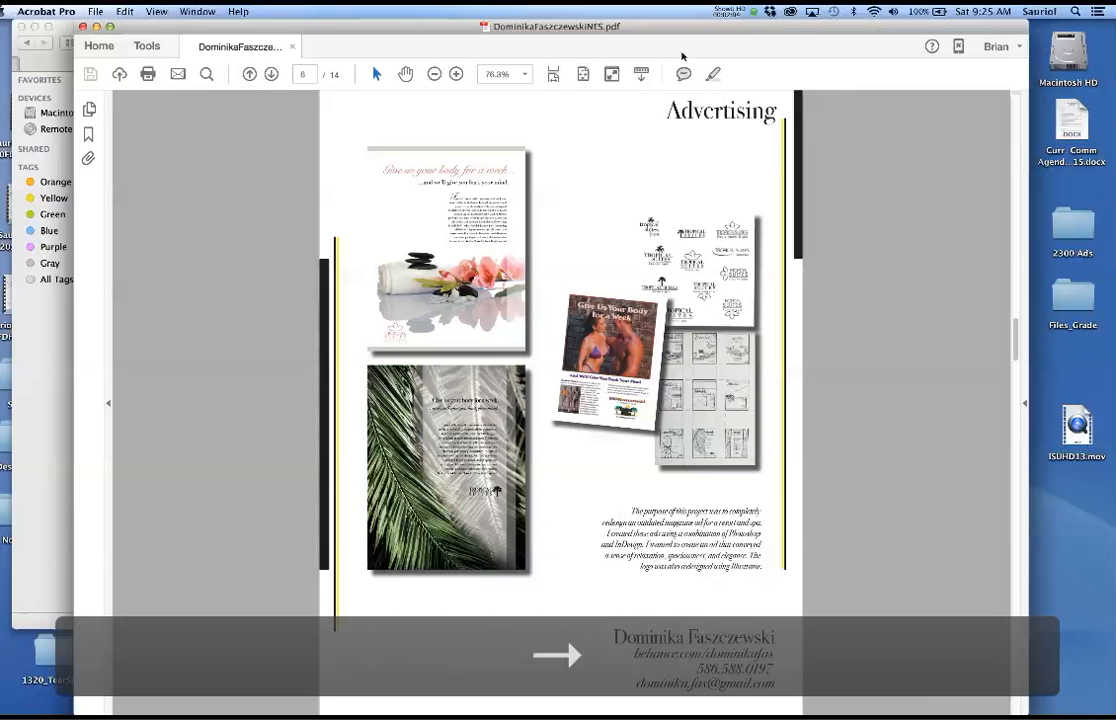
{"action": "key", "text": "Right"}
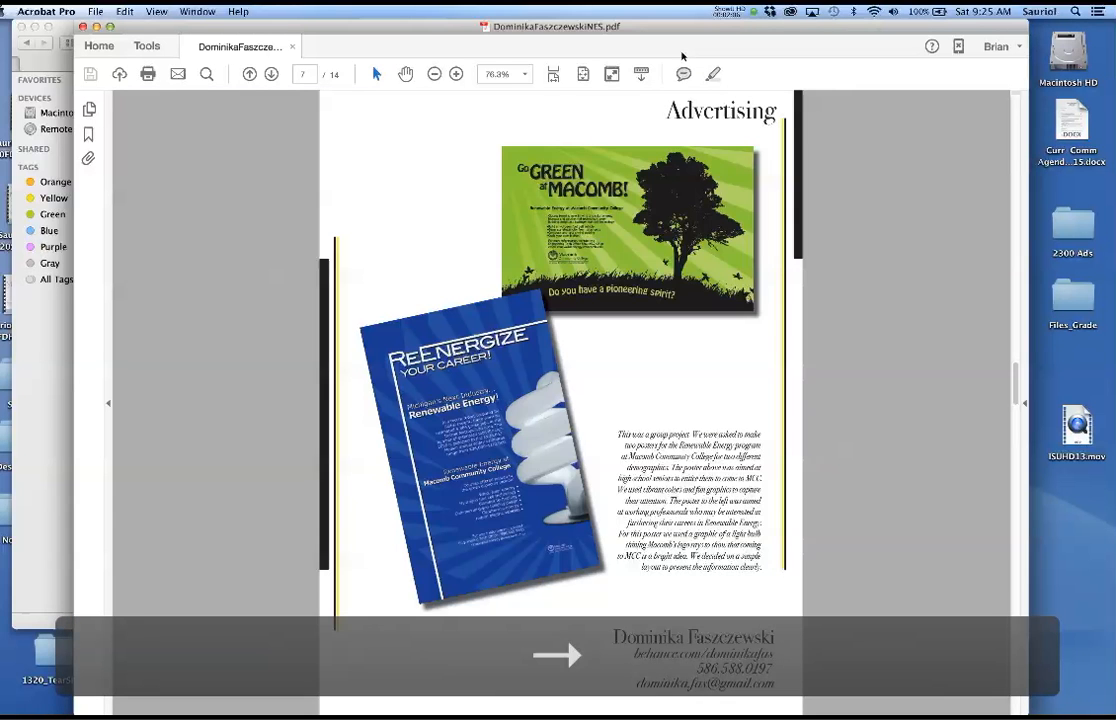
{"action": "key", "text": "Right"}
{"action": "key", "text": "Right"}
{"action": "key", "text": "Right"}
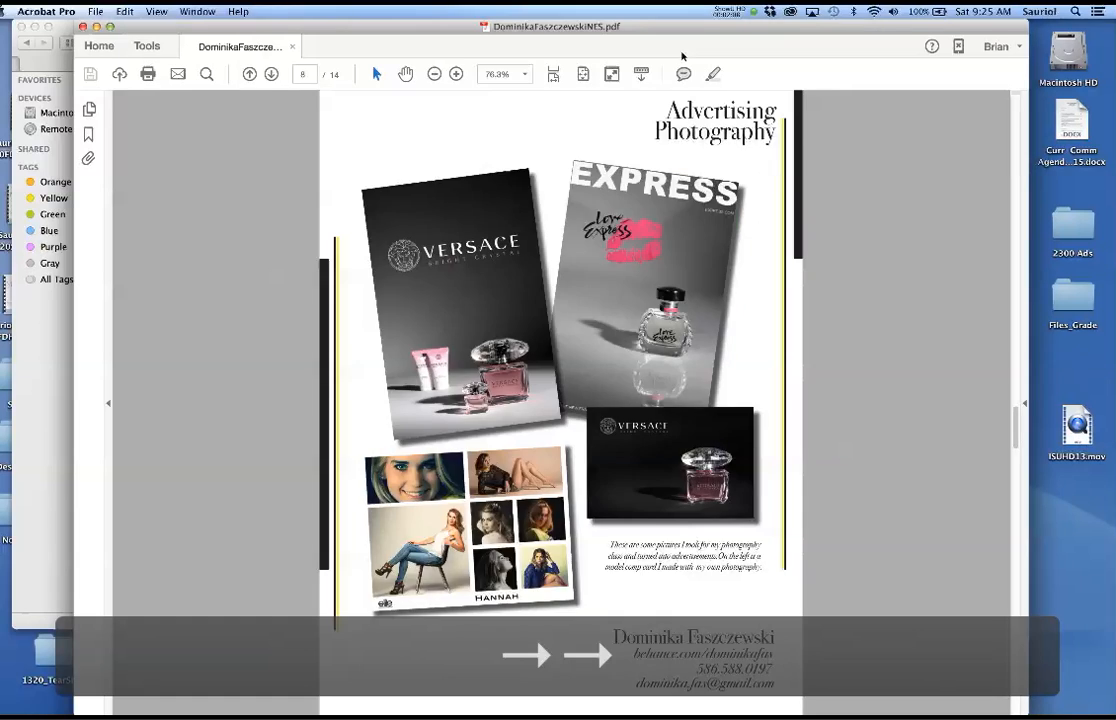
{"action": "key", "text": "Right"}
{"action": "key", "text": "Right"}
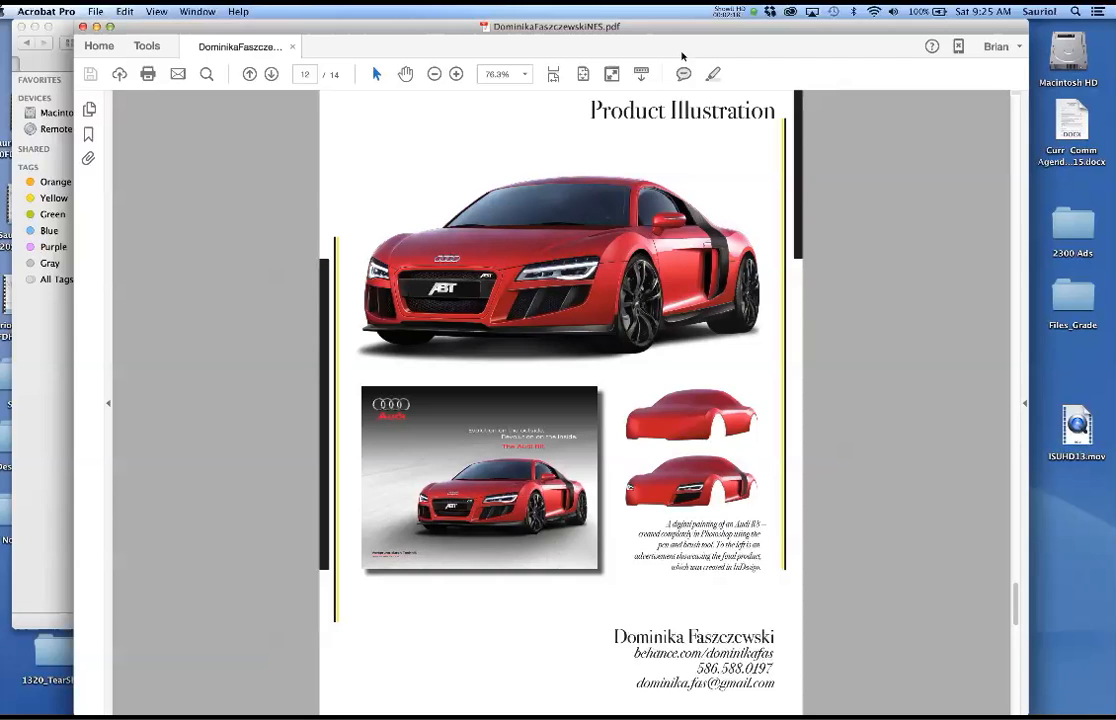
{"action": "key", "text": "Right"}
{"action": "key", "text": "Right"}
{"action": "key", "text": "Right"}
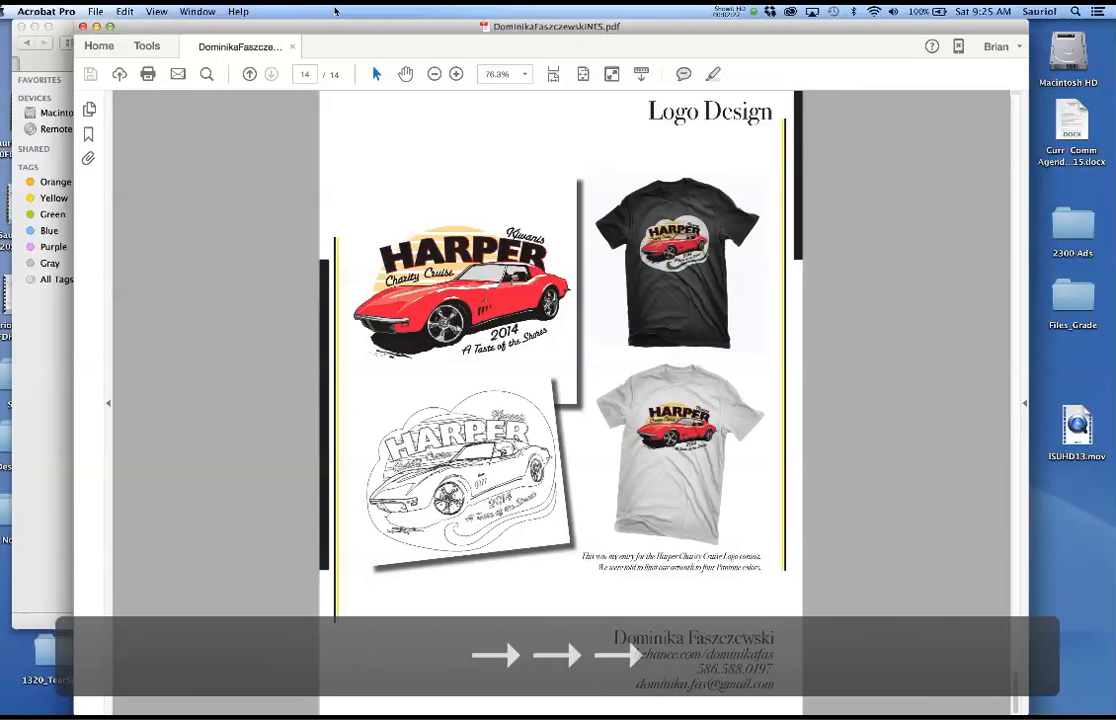
Close the portfolio and open the fifth PDF in the StudentExamples folder, fitting the whole page in the window
{"action": "left_click", "coordinate": [82, 26]}
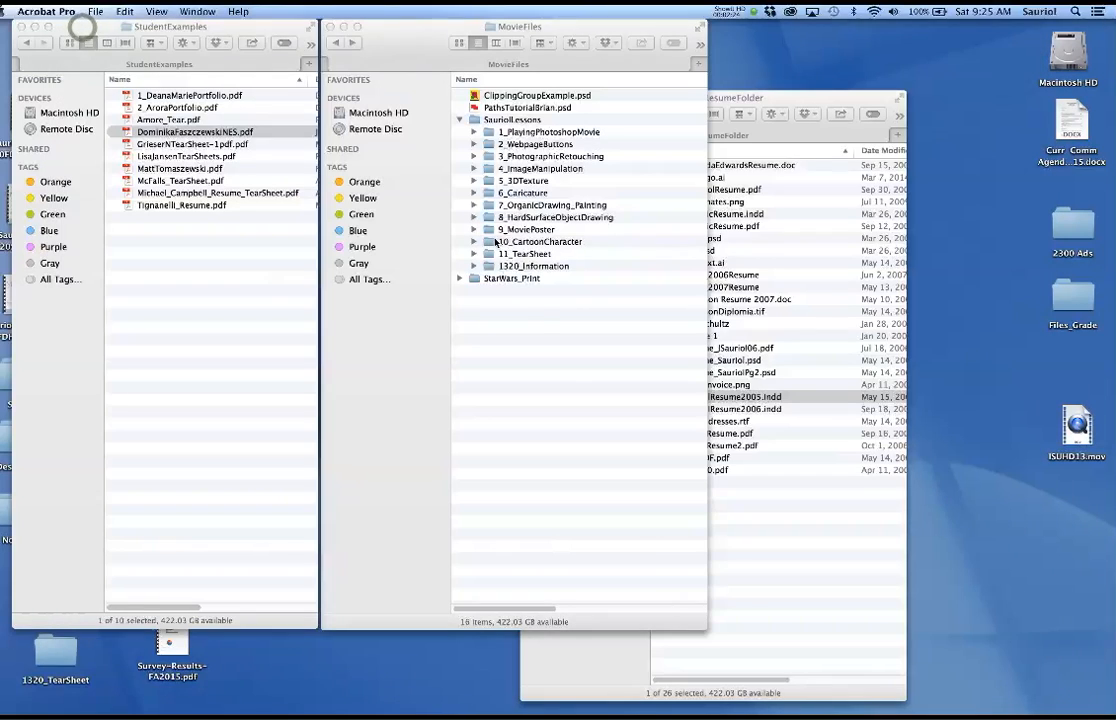
{"action": "left_click", "coordinate": [234, 236]}
{"action": "double_click", "coordinate": [160, 145]}
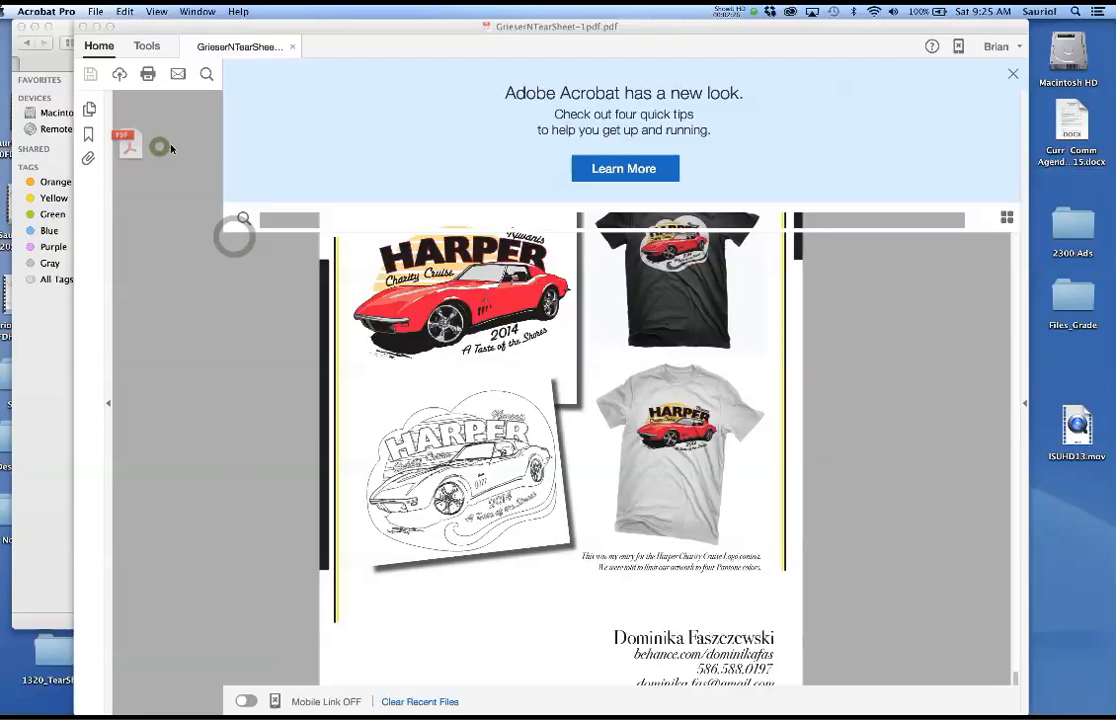
{"action": "key", "text": "super+0"}
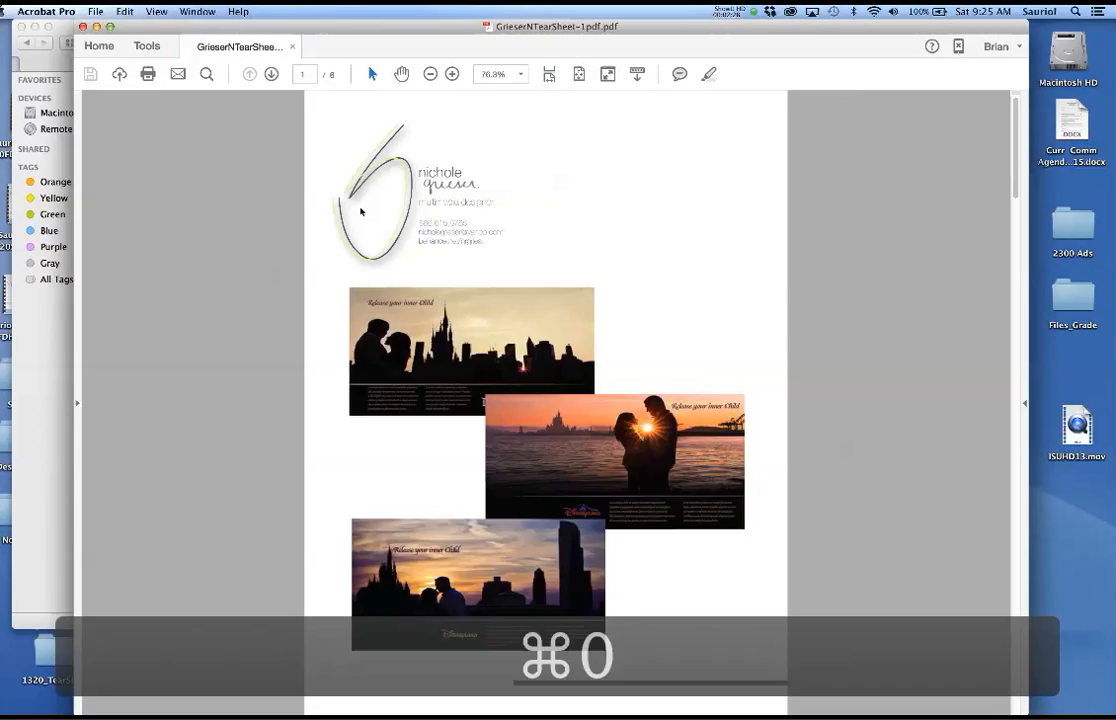
Page through the six-page tear sheet PDF to the Modest Mouse CD artwork on page 6
{"action": "key", "text": "Right"}
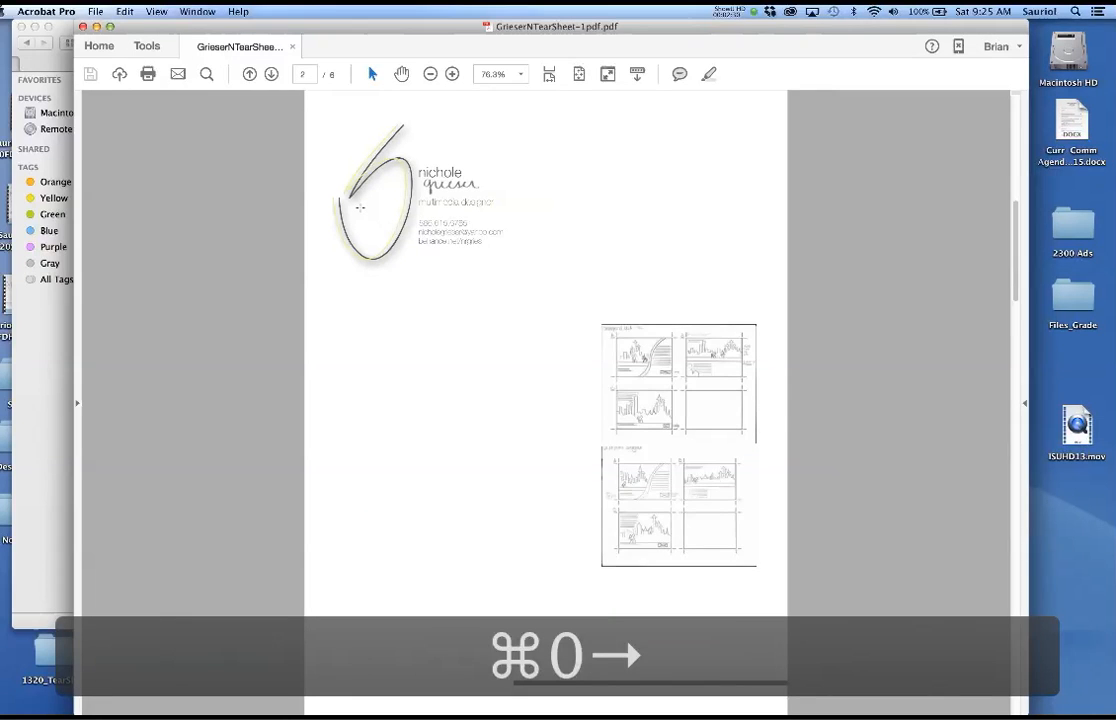
{"action": "key", "text": "Right"}
{"action": "key", "text": "Right"}
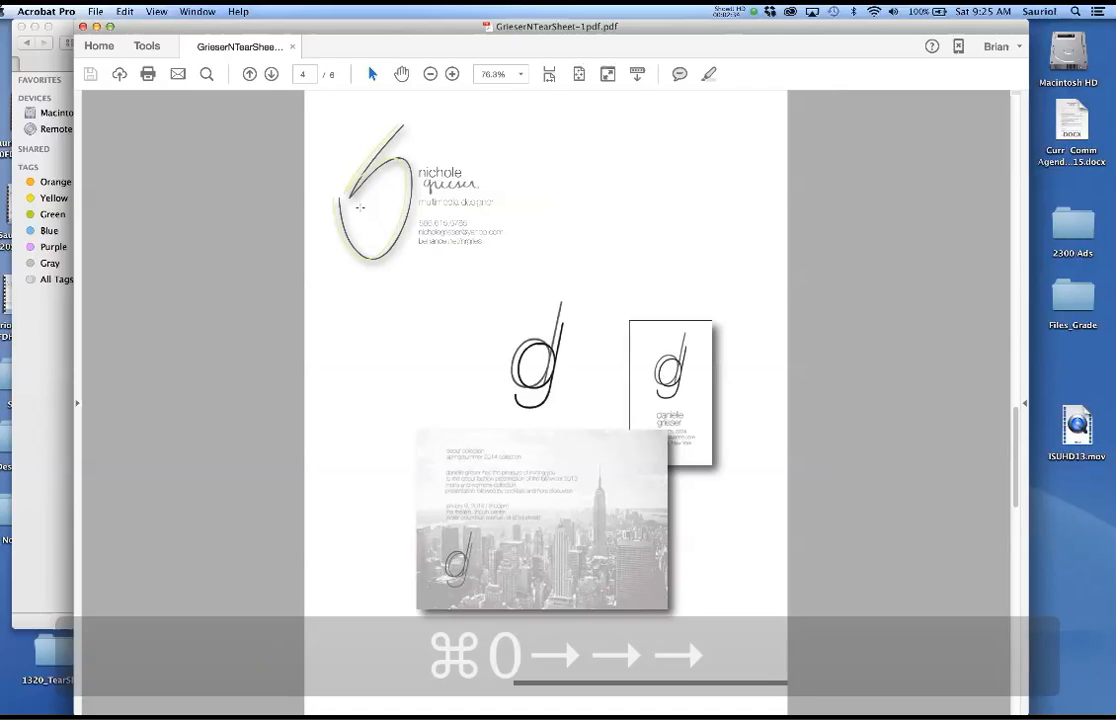
{"action": "key", "text": "Right"}
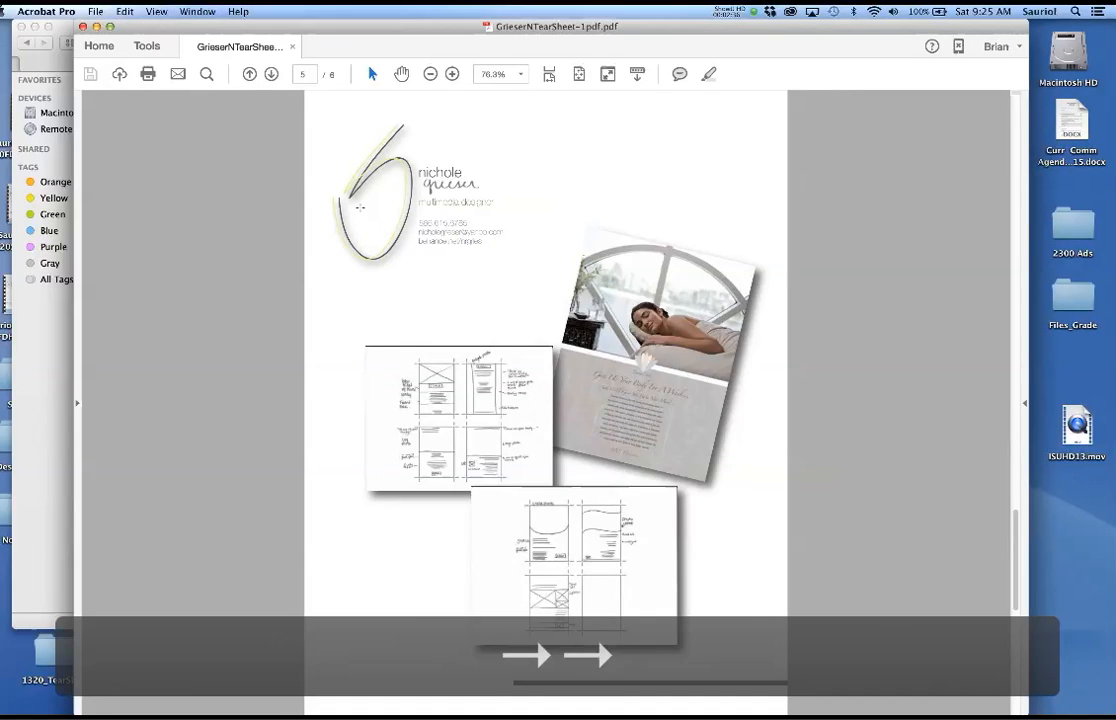
{"action": "key", "text": "Right"}
{"action": "key", "text": "Right"}
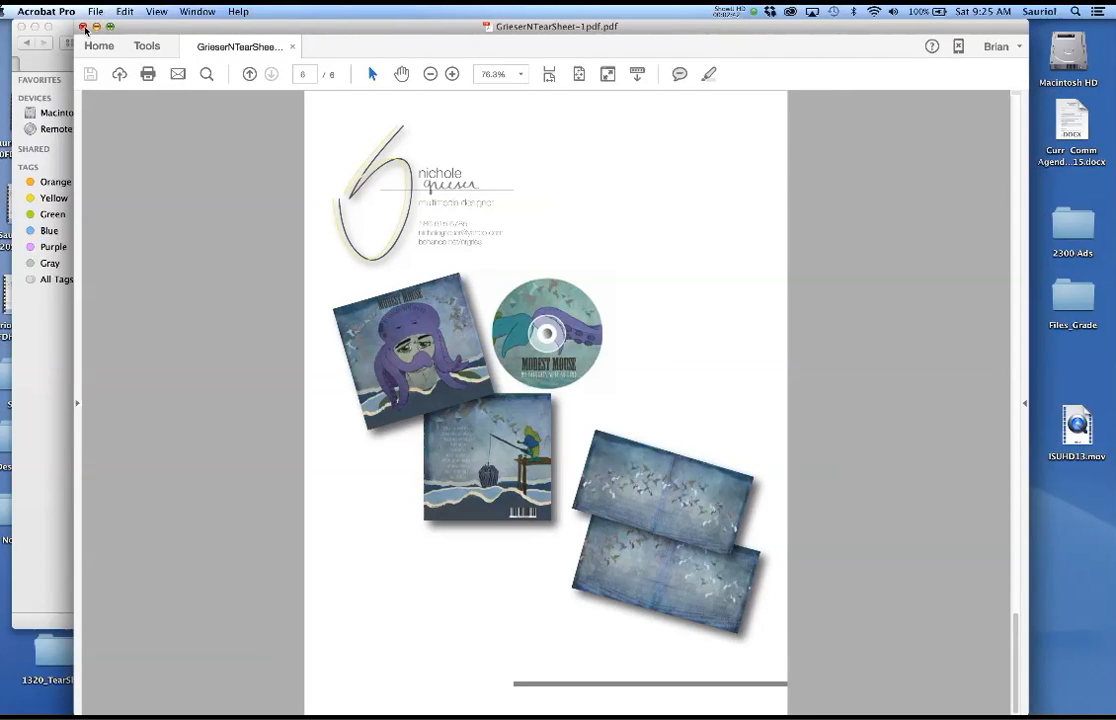
Close this PDF, open the sixth StudentExamples file fitted to the window, and go from its résumé page to page 2
{"action": "left_click", "coordinate": [84, 28]}
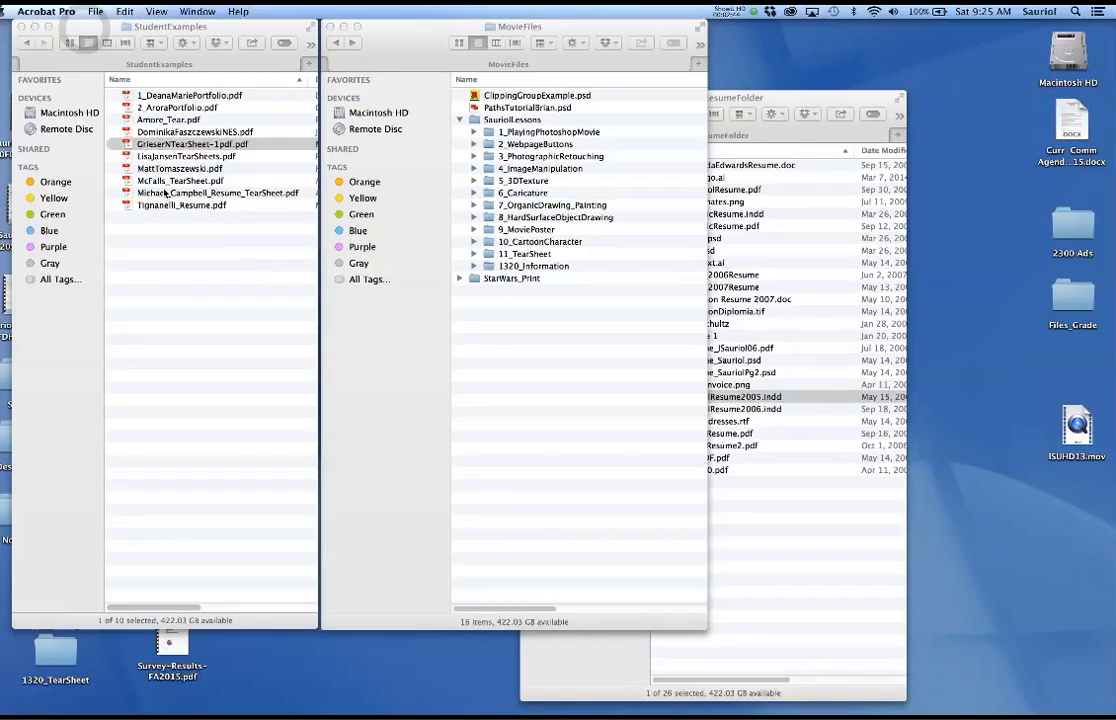
{"action": "double_click", "coordinate": [152, 157]}
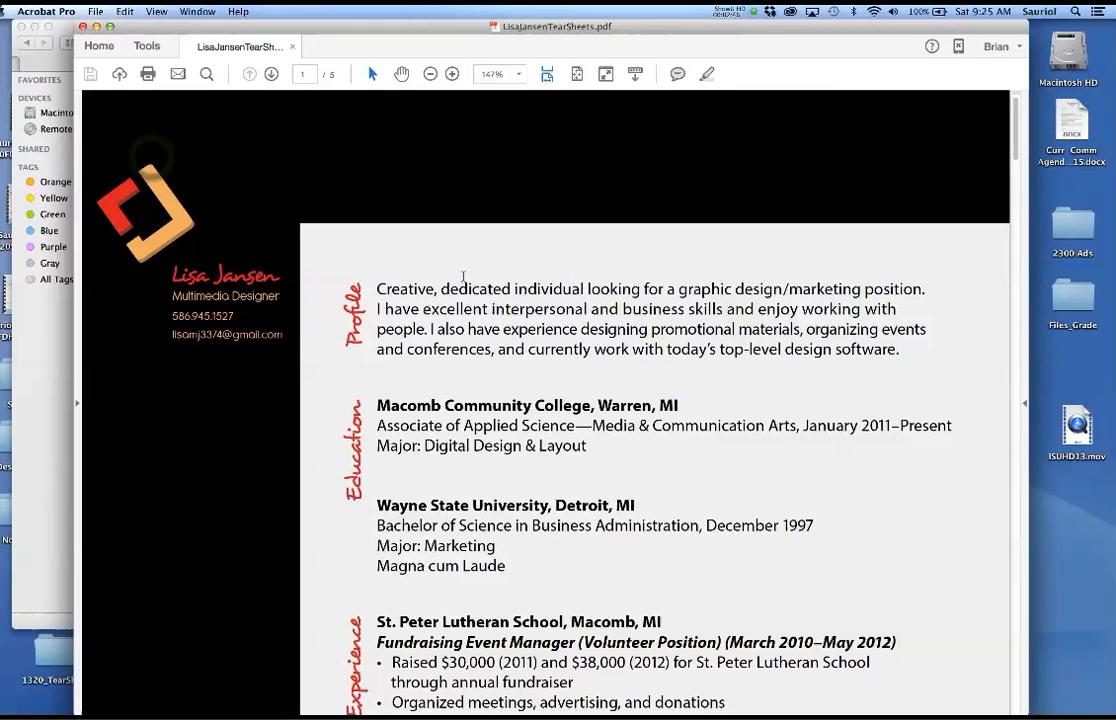
{"action": "key", "text": "super+0"}
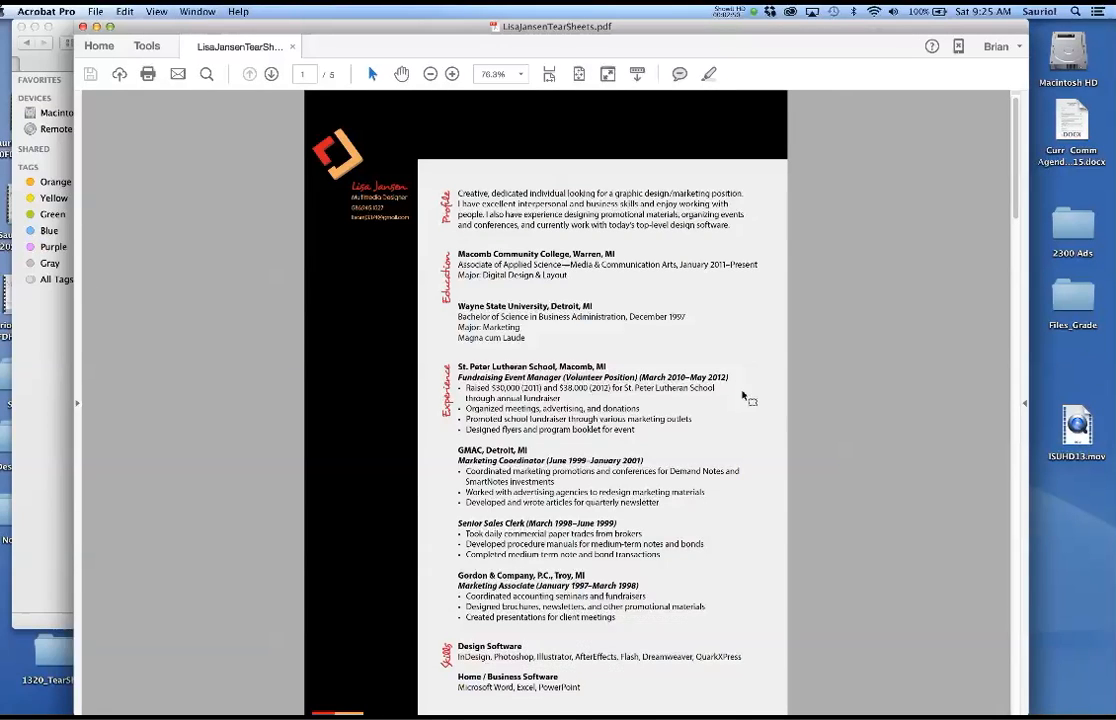
{"action": "scroll", "coordinate": [743, 397], "scroll_direction": "down", "scroll_amount": 3}
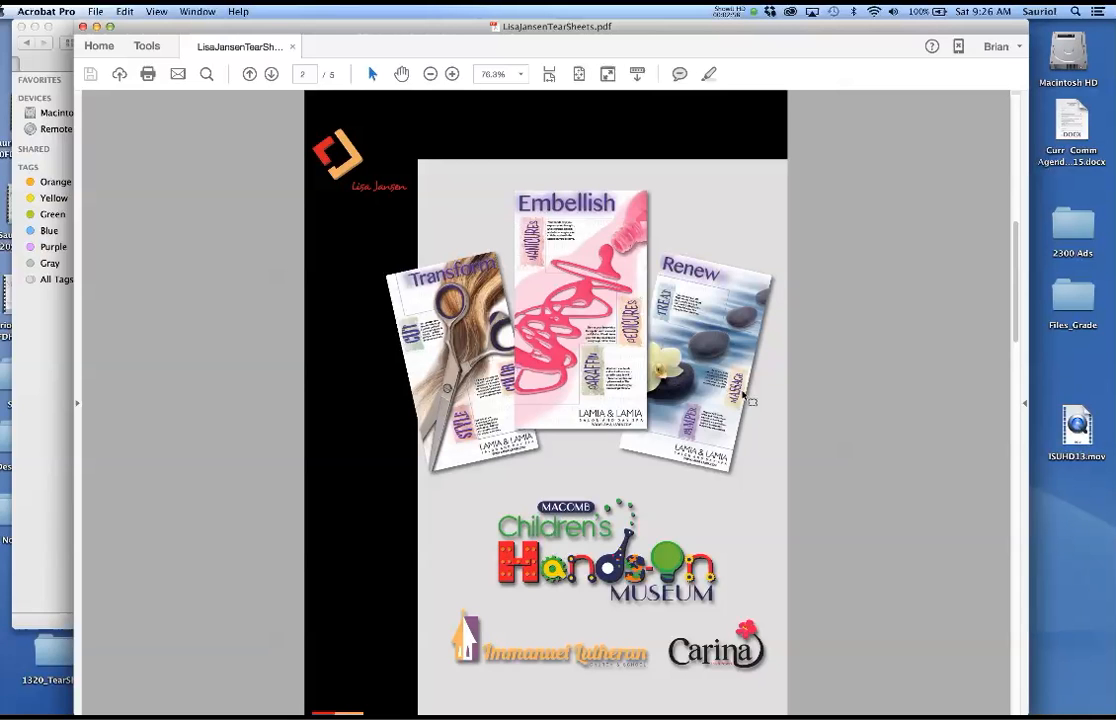
Page through the rest of the tear sheet to the Bauhaus poster on page 5 and close the PDF
{"action": "key", "text": "Right"}
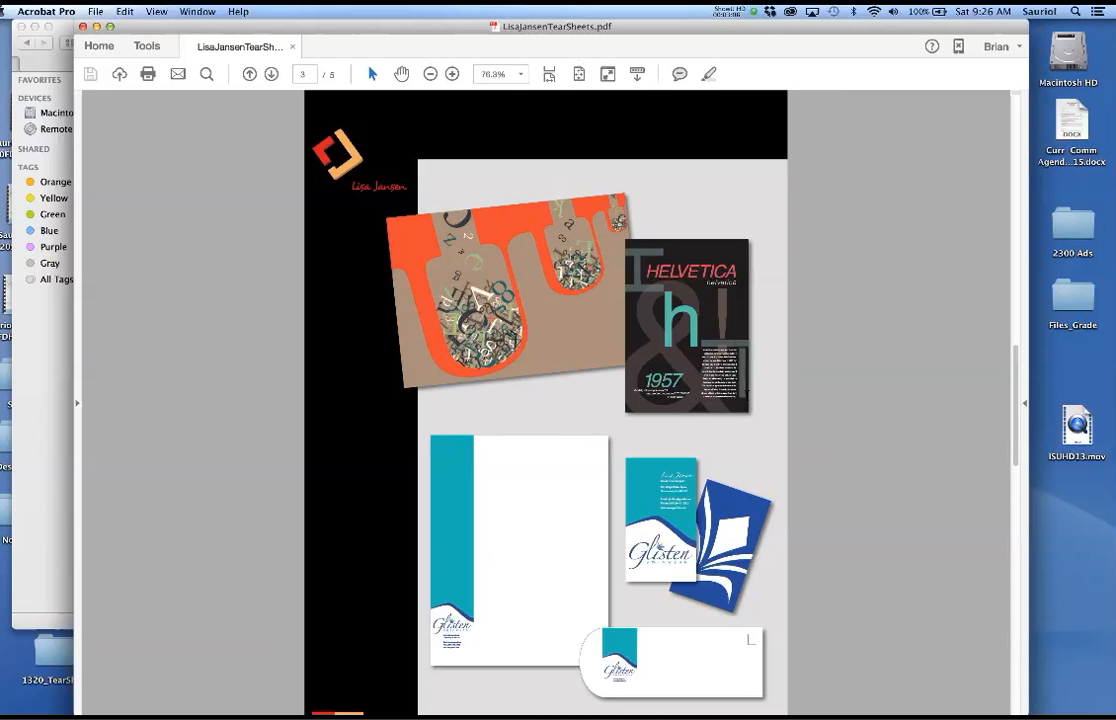
{"action": "key", "text": "Right"}
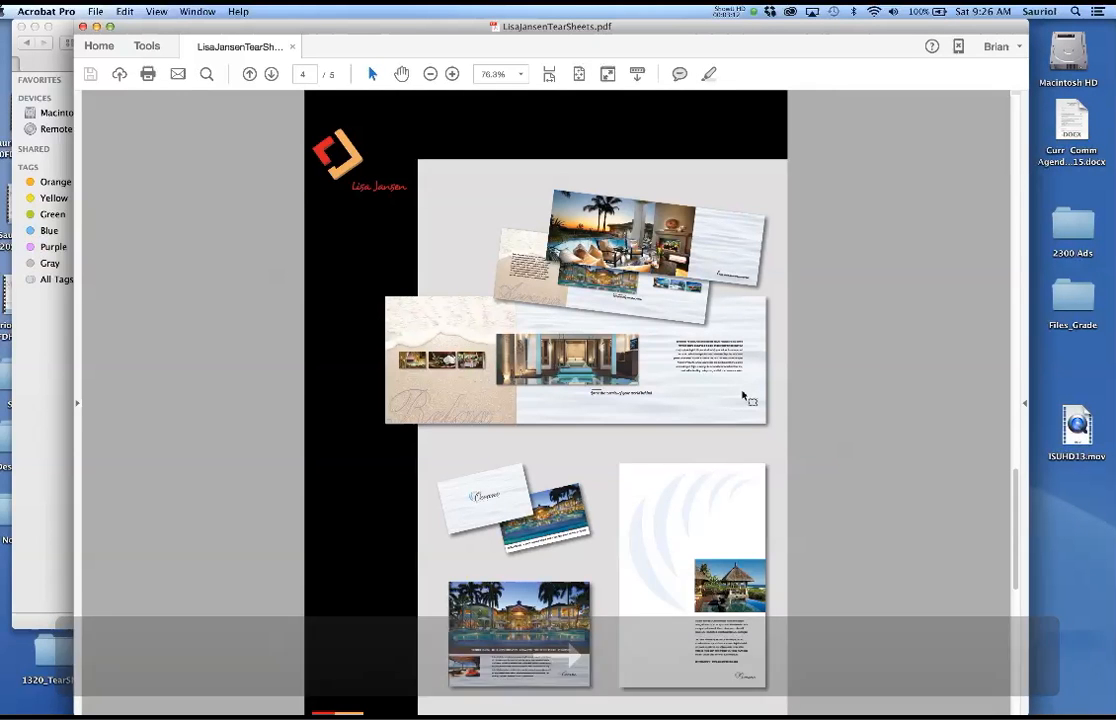
{"action": "key", "text": "Right"}
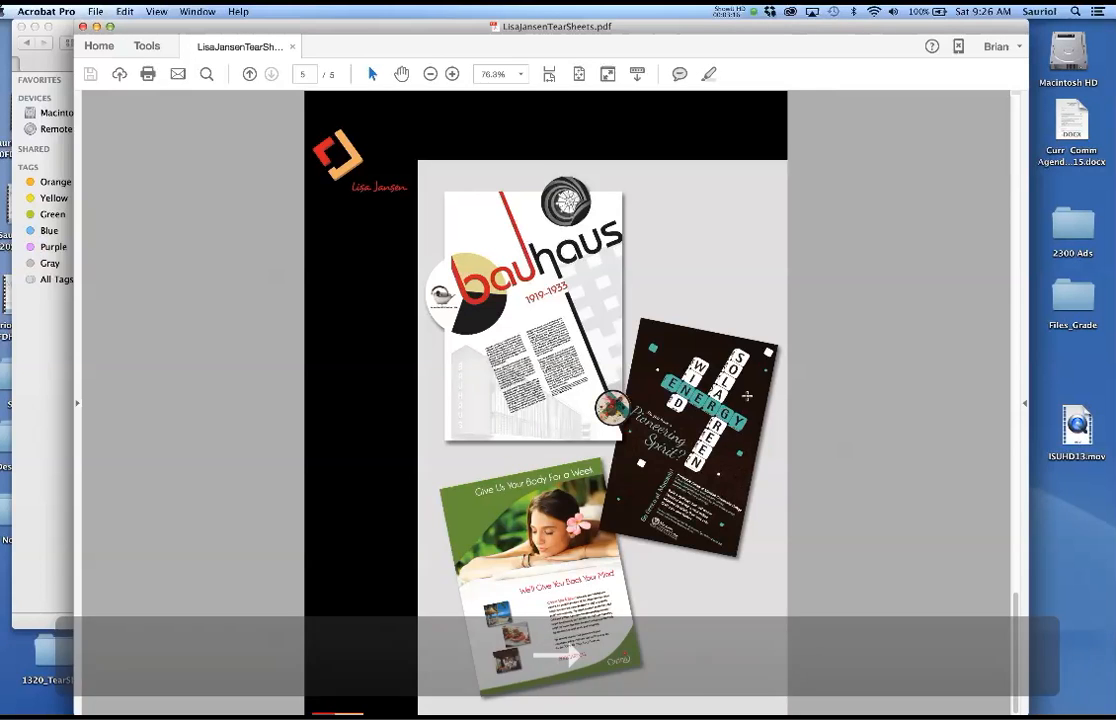
{"action": "key", "text": "Right"}
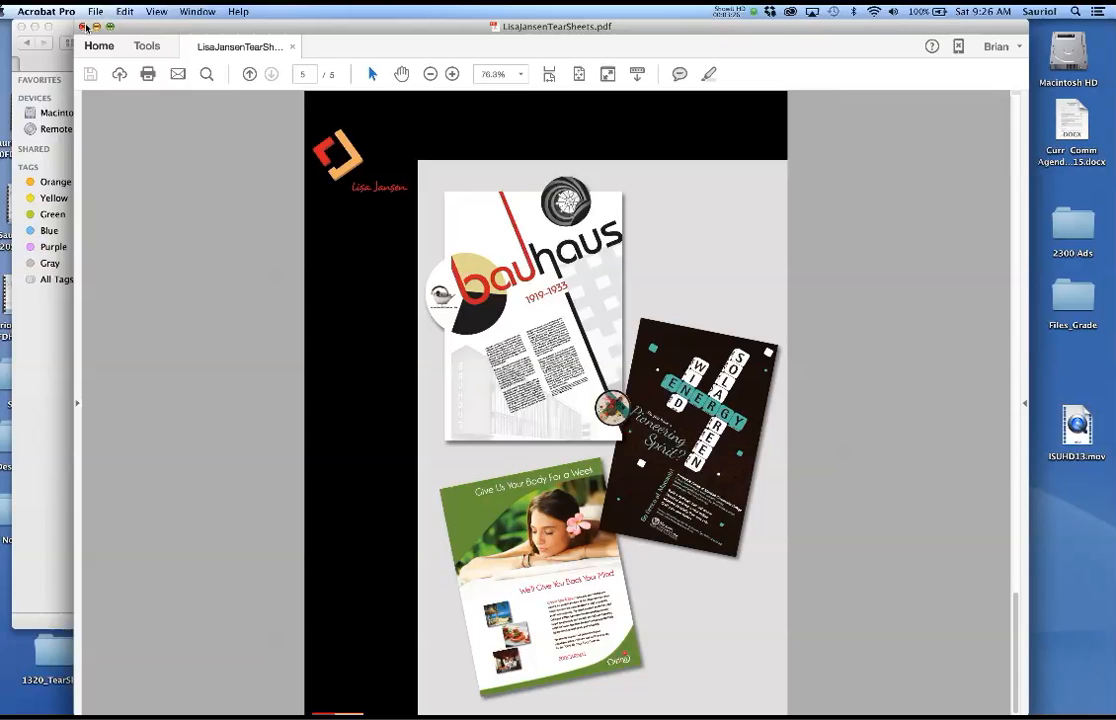
{"action": "left_click", "coordinate": [84, 27]}
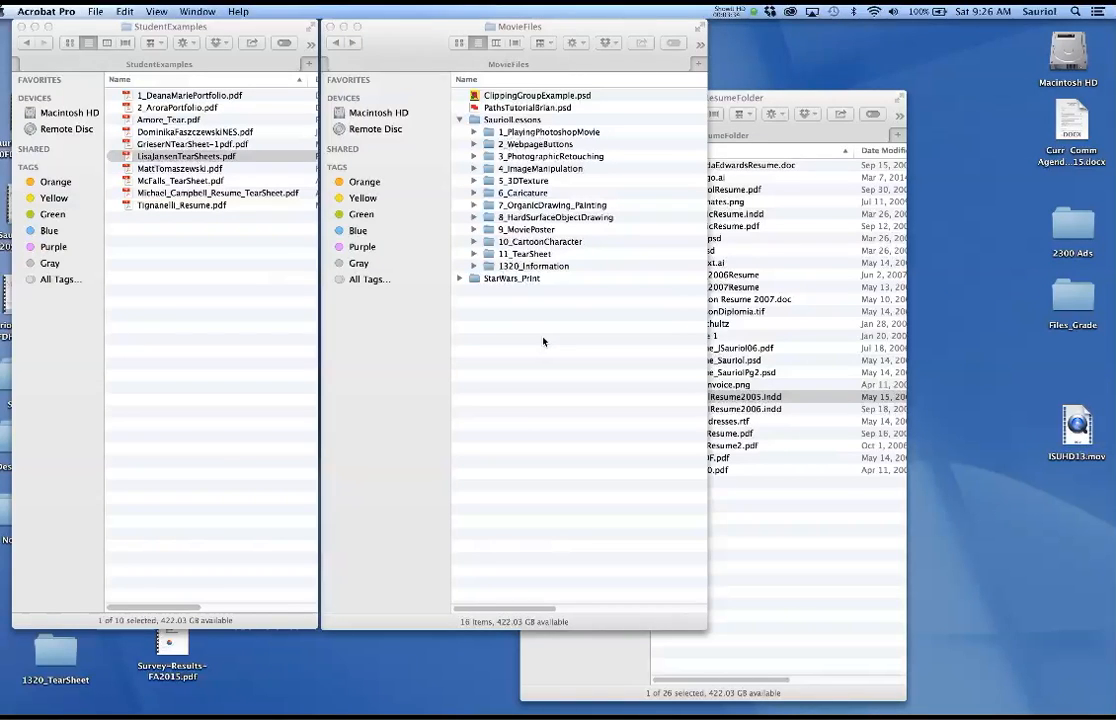
Open the seventh PDF in the StudentExamples folder fitted to the window and move to the acrylic paintings on page 2
{"action": "double_click", "coordinate": [150, 170]}
{"action": "key", "text": "super+0"}
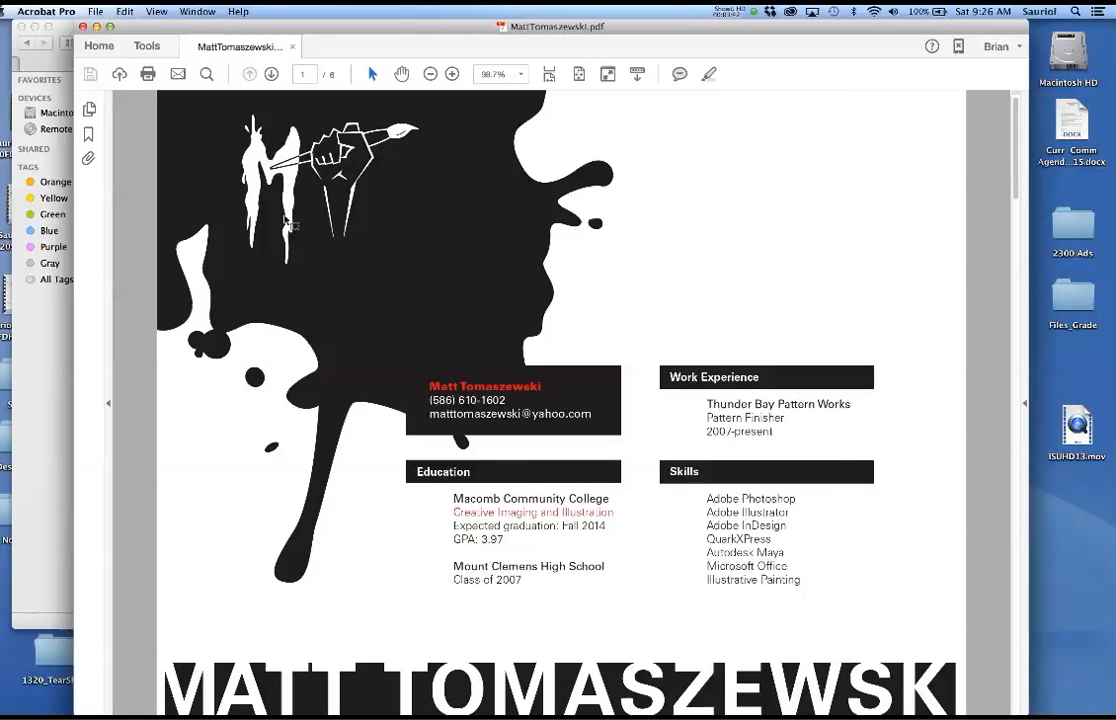
{"action": "key", "text": "Down"}
{"action": "key", "text": "Down"}
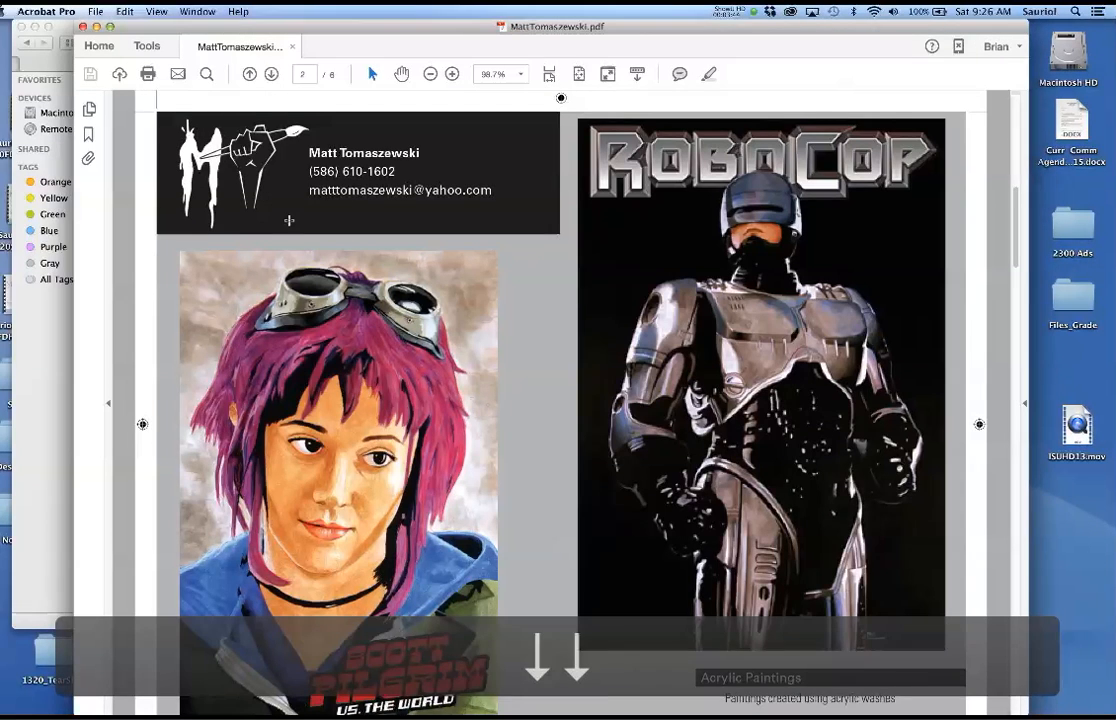
Page past the typographic imaging and 3D rendering to the digital illustration on page 6 and close the PDF
{"action": "key", "text": "Right"}
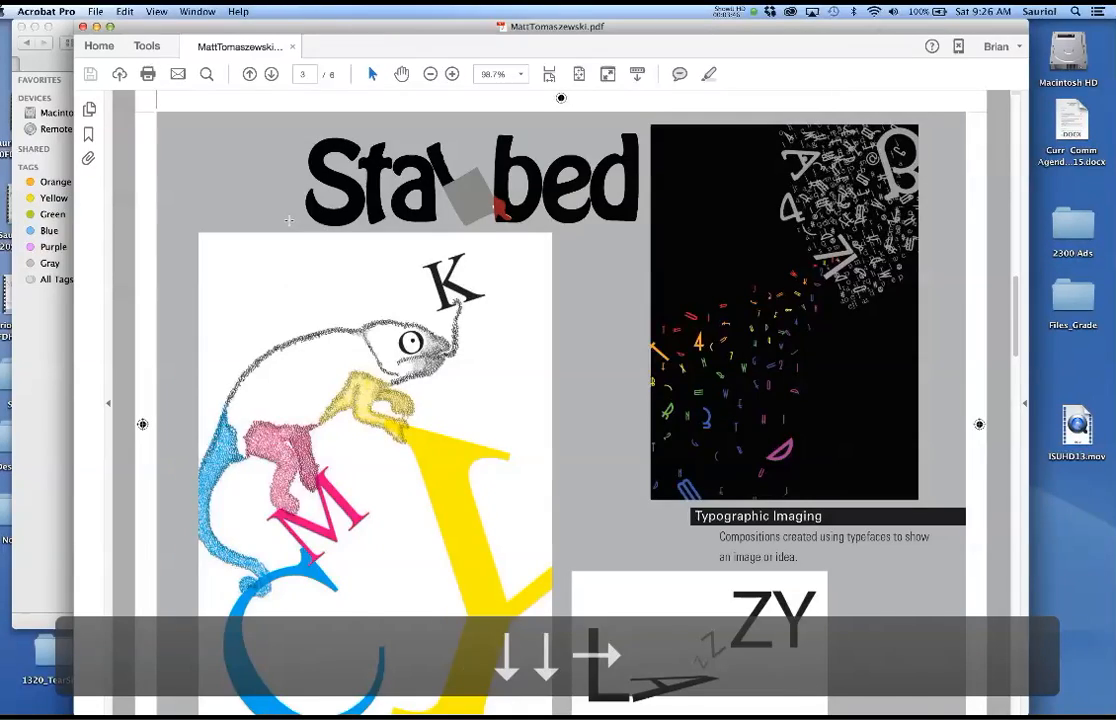
{"action": "key", "text": "Right"}
{"action": "key", "text": "Right"}
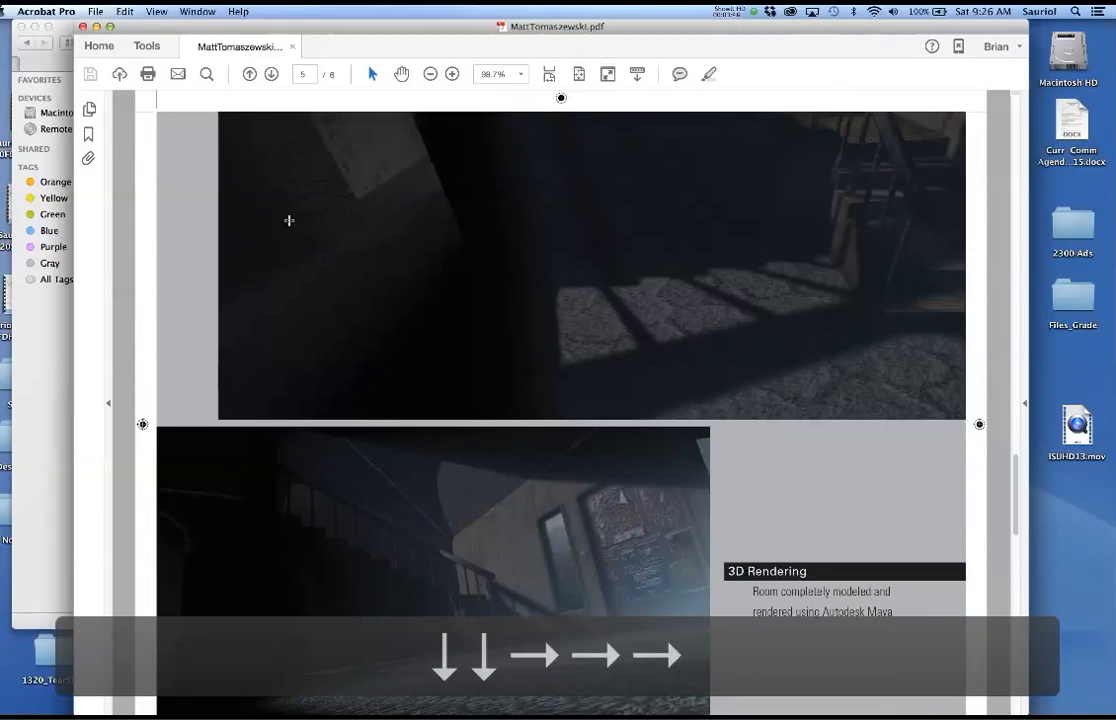
{"action": "key", "text": "Right"}
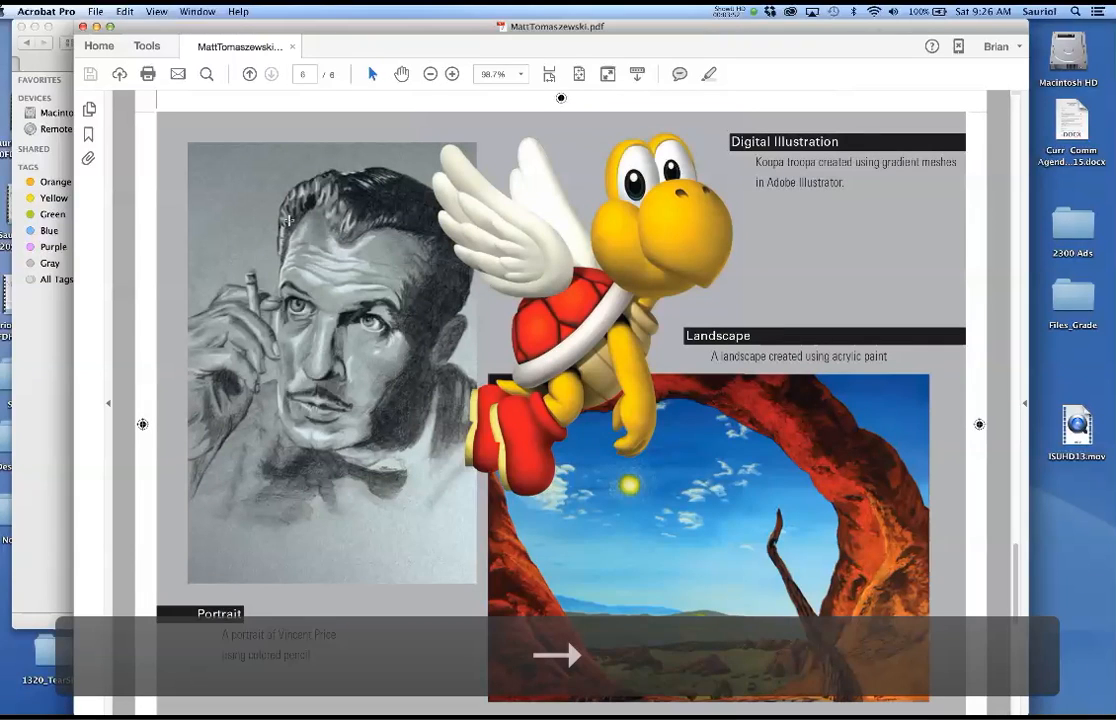
{"action": "left_click", "coordinate": [84, 27]}
{"action": "left_click", "coordinate": [192, 284]}
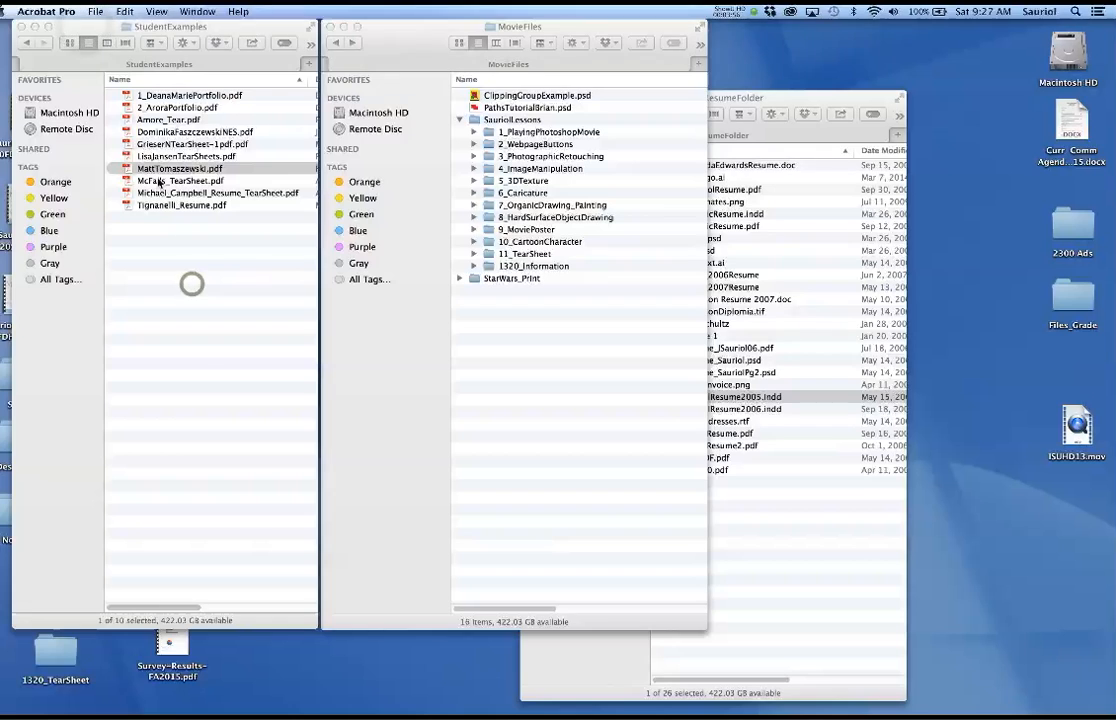
Open the eighth StudentExamples PDF with the whole page fitted in the window and go to the Web Design page 3
{"action": "double_click", "coordinate": [157, 180]}
{"action": "key", "text": "super+0"}
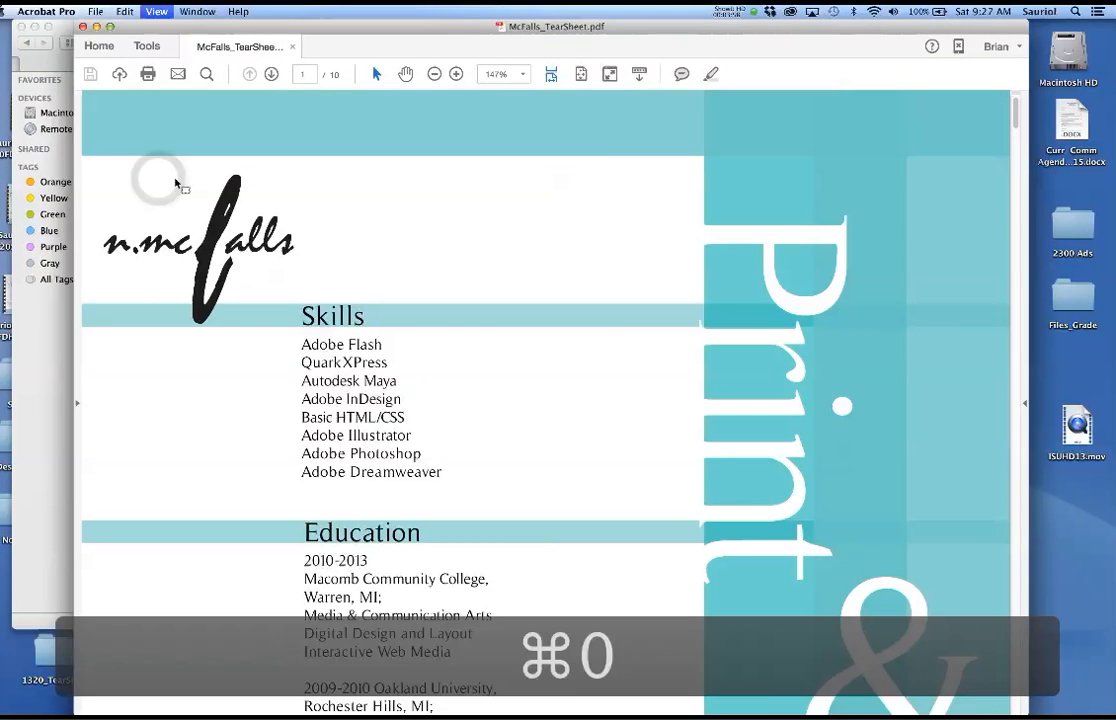
{"action": "key", "text": "Right"}
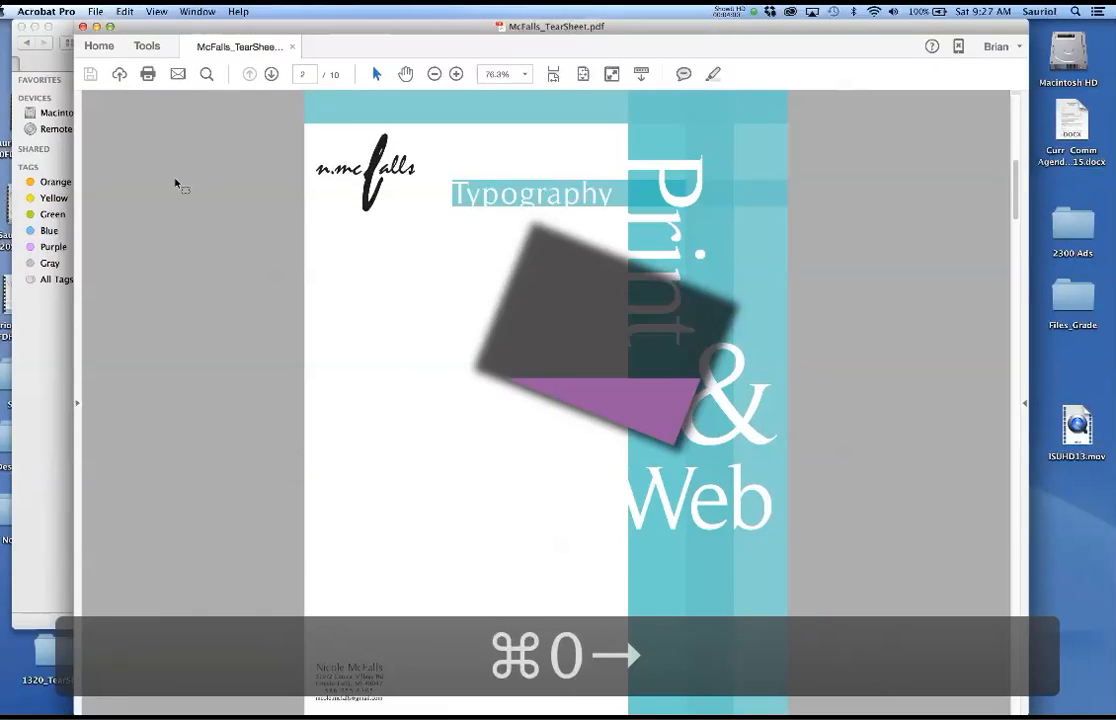
{"action": "key", "text": "Right"}
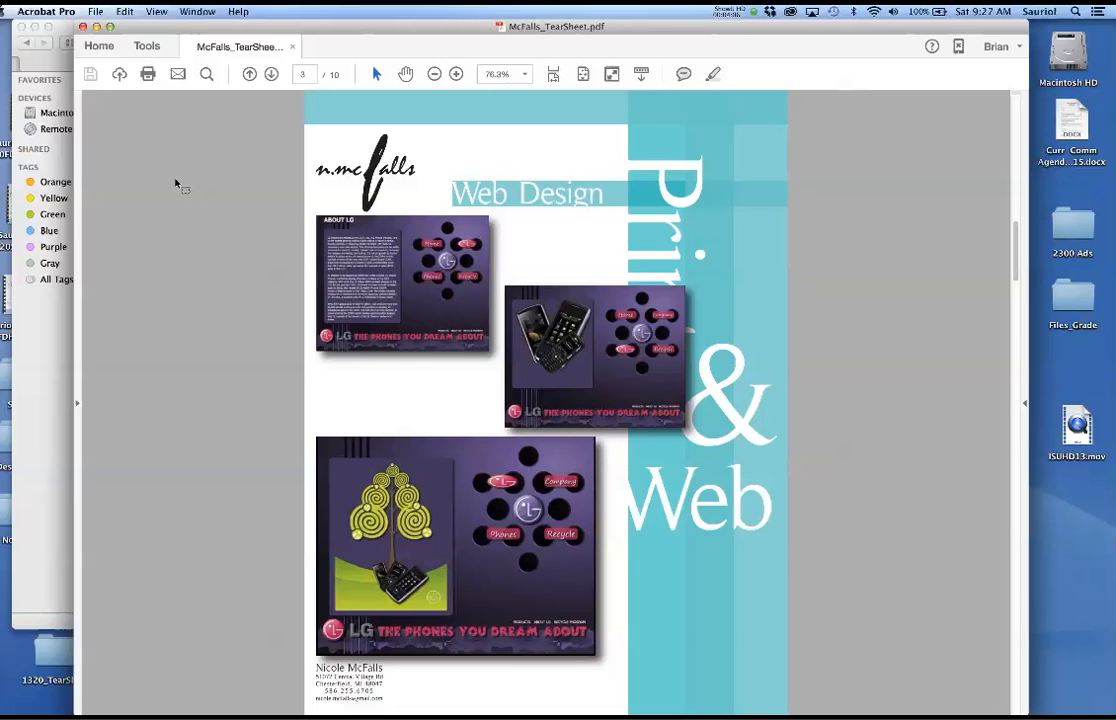
Page through the Page Layout and Typography samples to Identity Design on page 8 and close the PDF
{"action": "key", "text": "Right"}
{"action": "key", "text": "Right"}
{"action": "key", "text": "Right"}
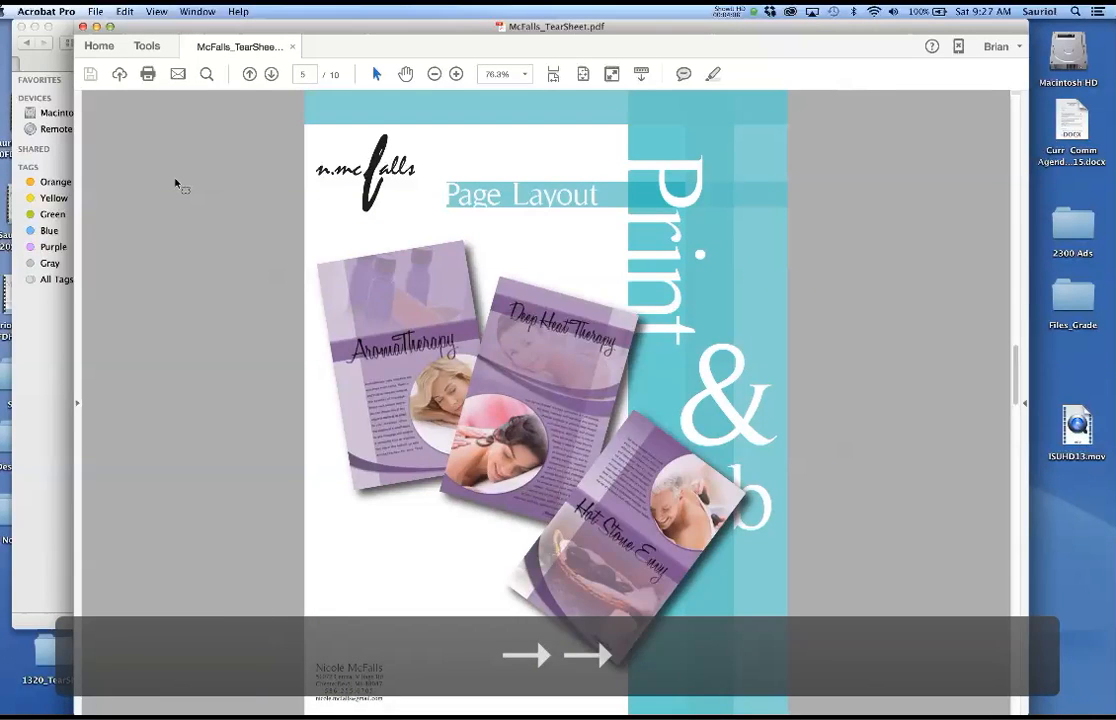
{"action": "key", "text": "Right"}
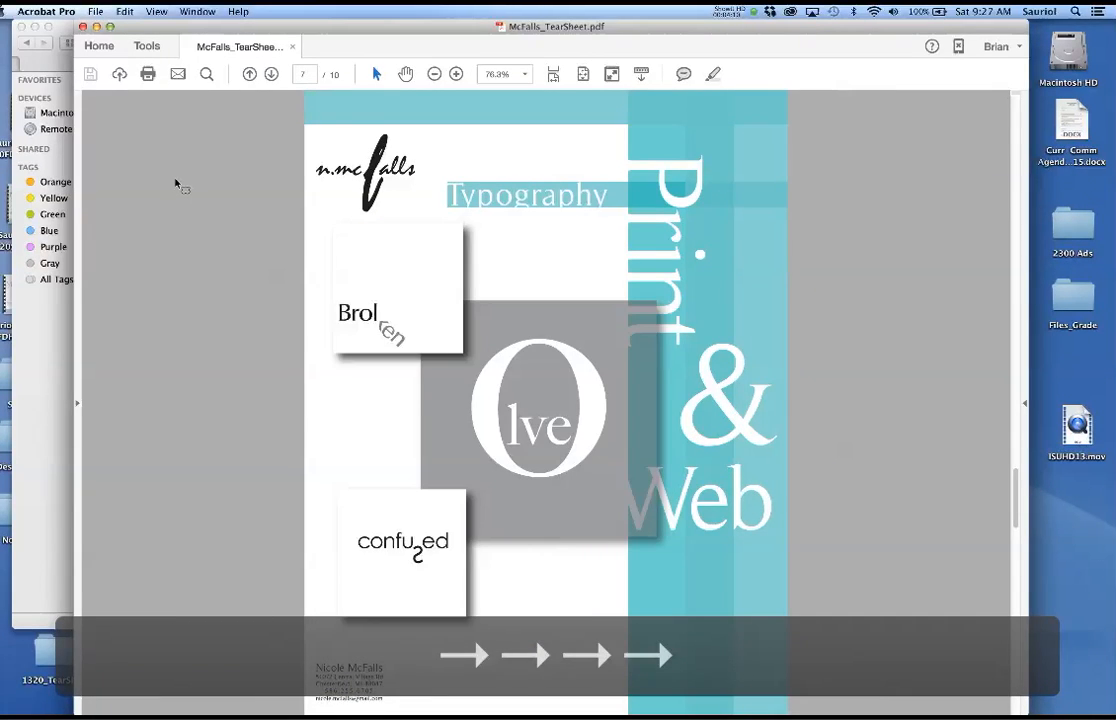
{"action": "key", "text": "Right"}
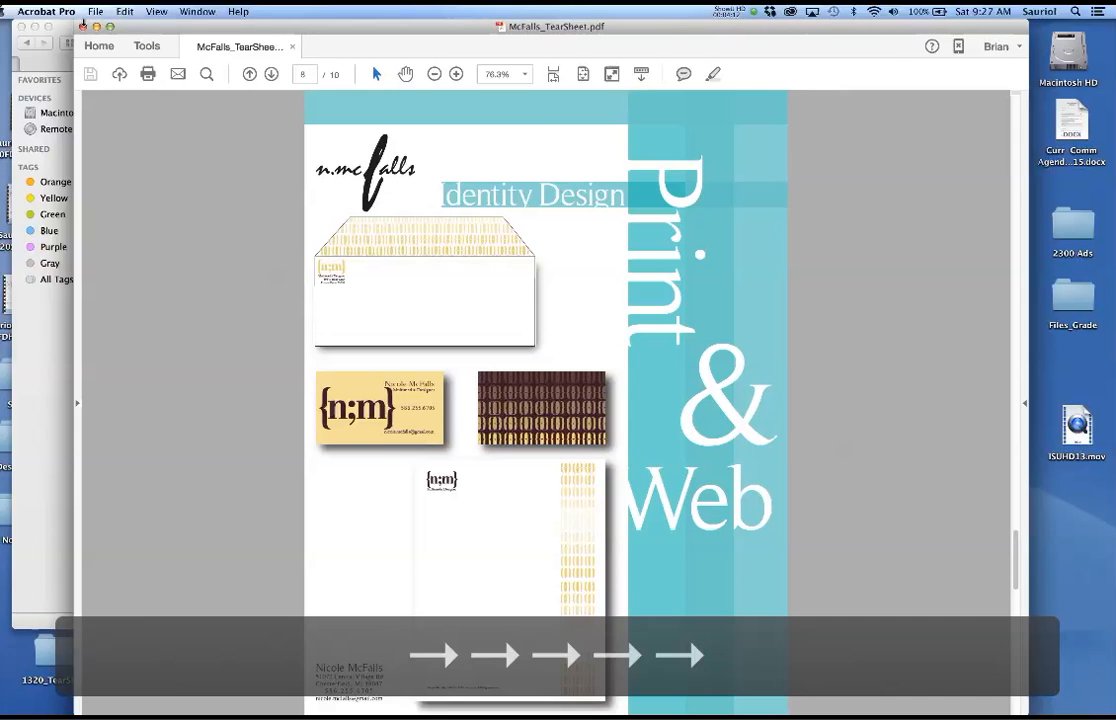
{"action": "left_click", "coordinate": [85, 27]}
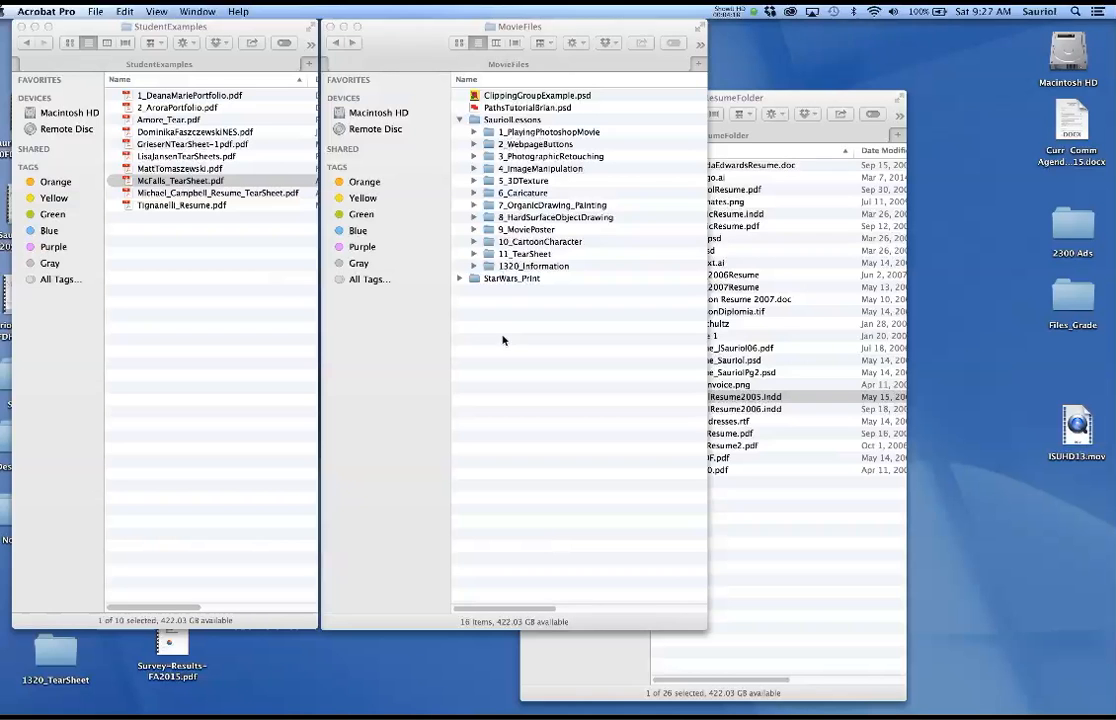
Open the ninth StudentExamples PDF, a résumé with tear sheet, fitted to the window and go to page 2
{"action": "double_click", "coordinate": [188, 193]}
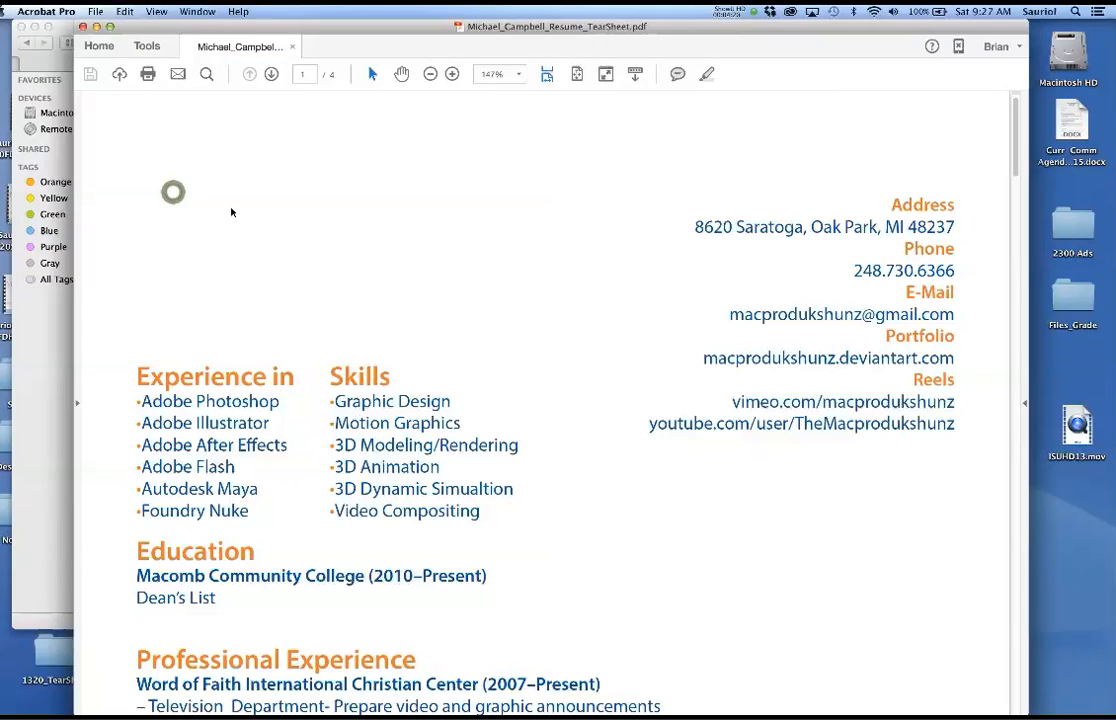
{"action": "key", "text": "super+0"}
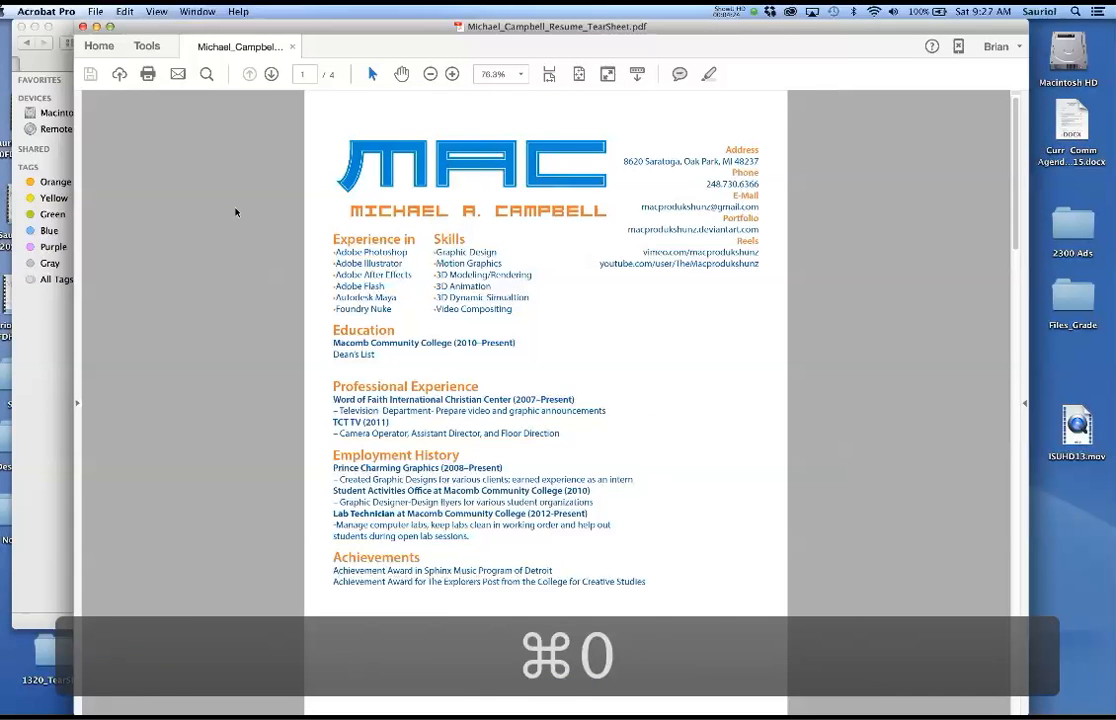
{"action": "key", "text": "Right"}
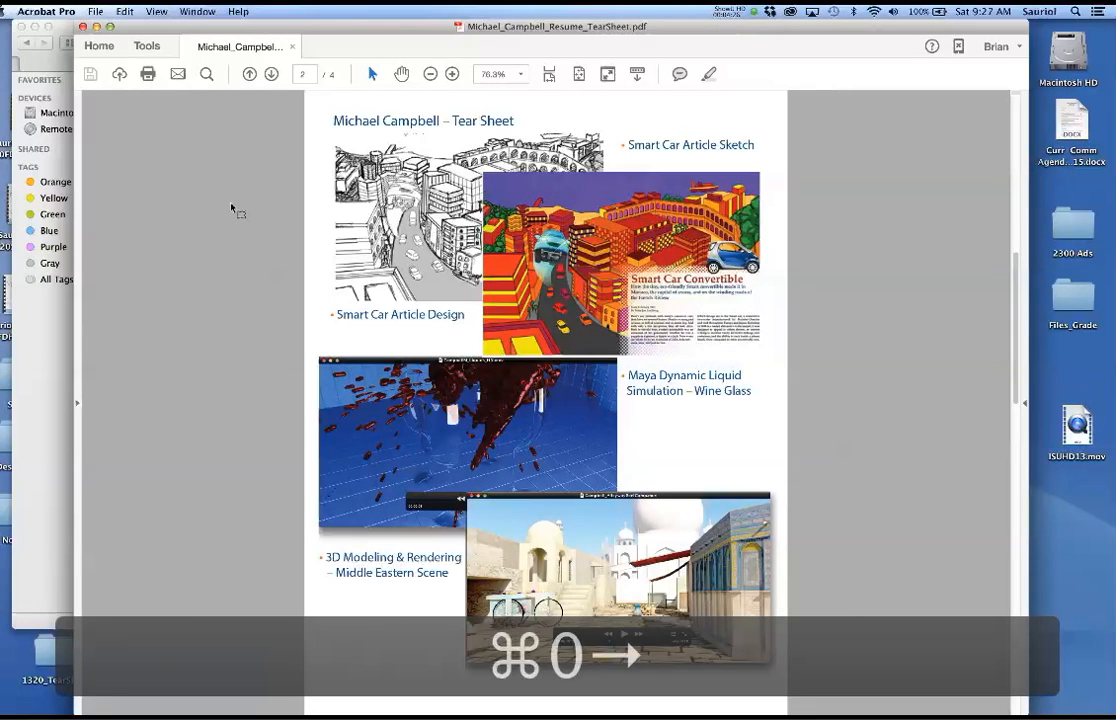
Page to the logo and layout design samples on page 4 and close the PDF
{"action": "key", "text": "Right"}
{"action": "key", "text": "Right"}
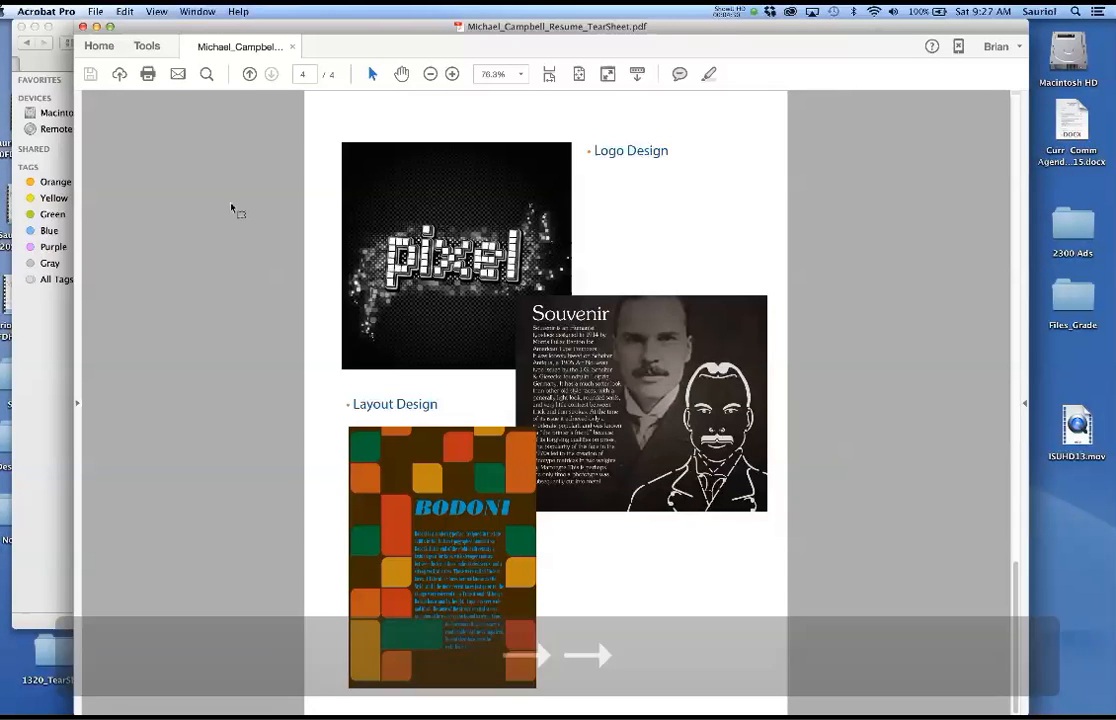
{"action": "key", "text": "Right"}
{"action": "key", "text": "Right"}
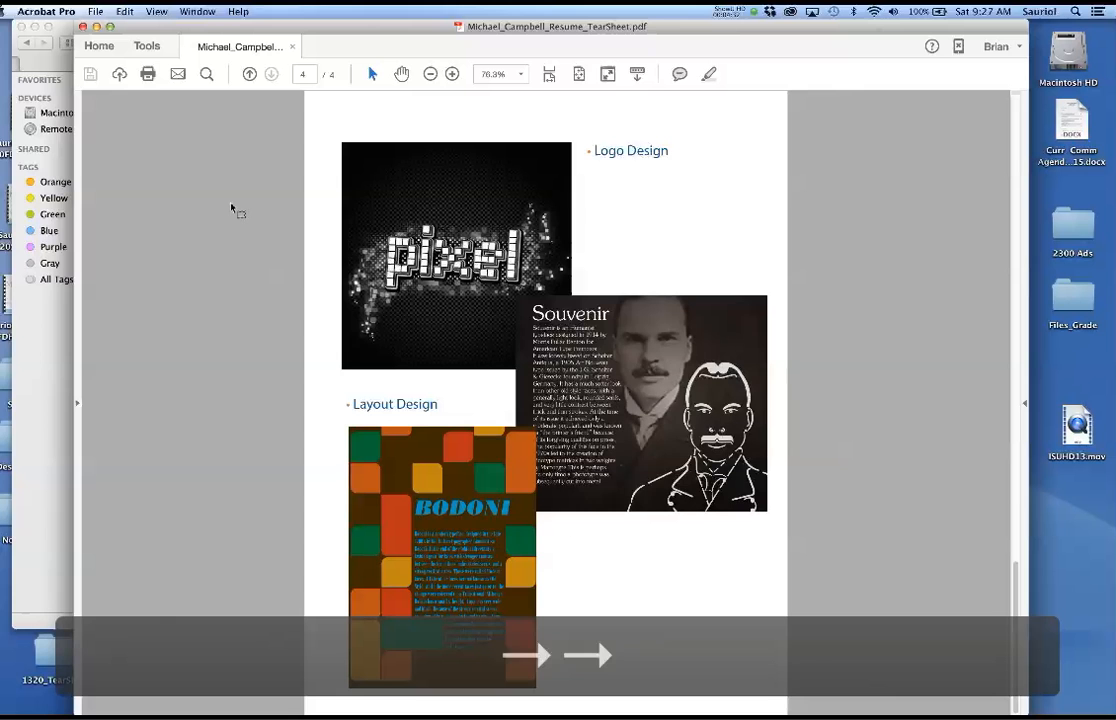
{"action": "left_click", "coordinate": [86, 27]}
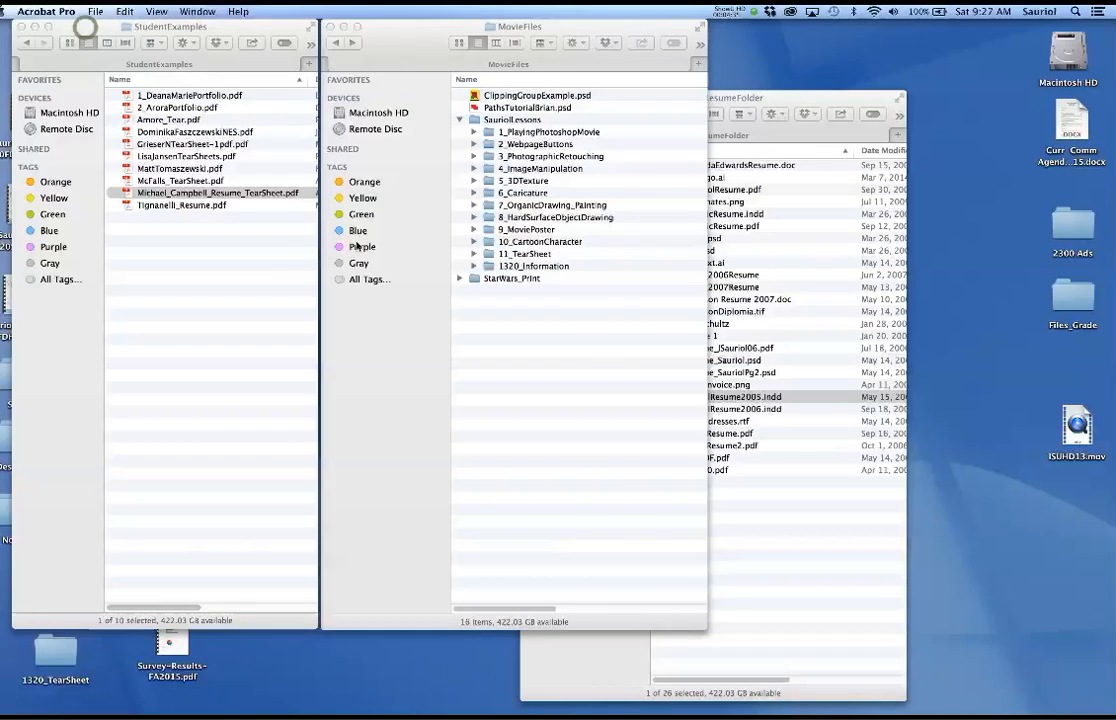
Open the tenth StudentExamples PDF fitted to the window and go past the résumé to the typography samples on page 3
{"action": "double_click", "coordinate": [187, 207]}
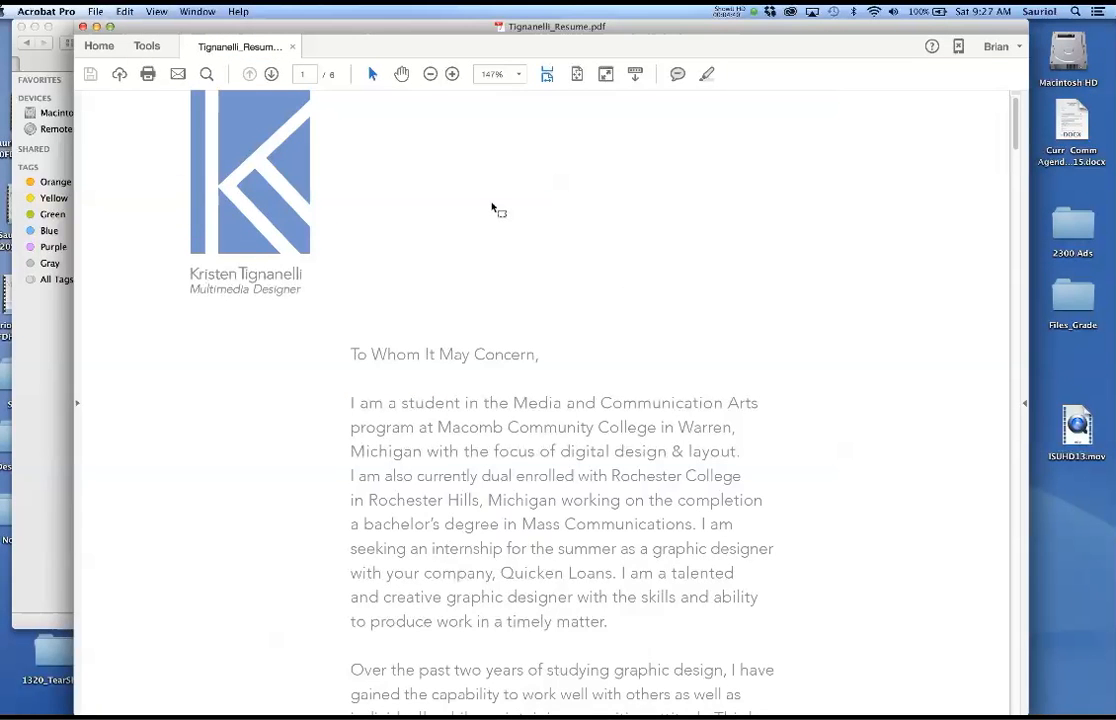
{"action": "key", "text": "super+0"}
{"action": "key", "text": "Right"}
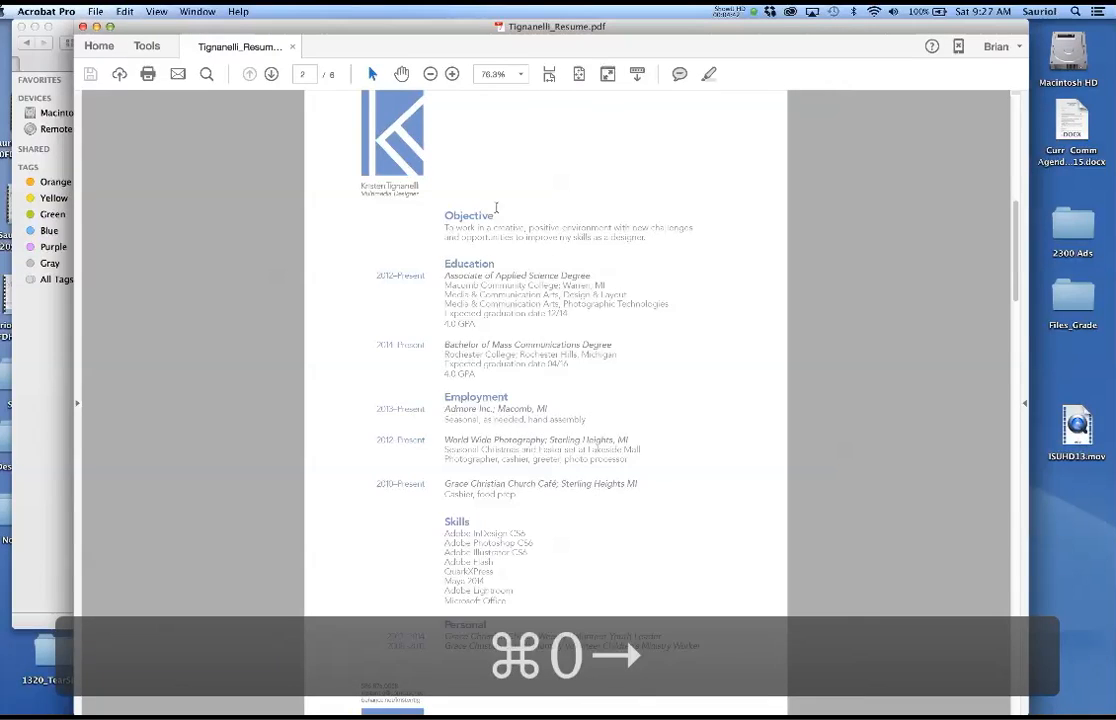
{"action": "key", "text": "Right"}
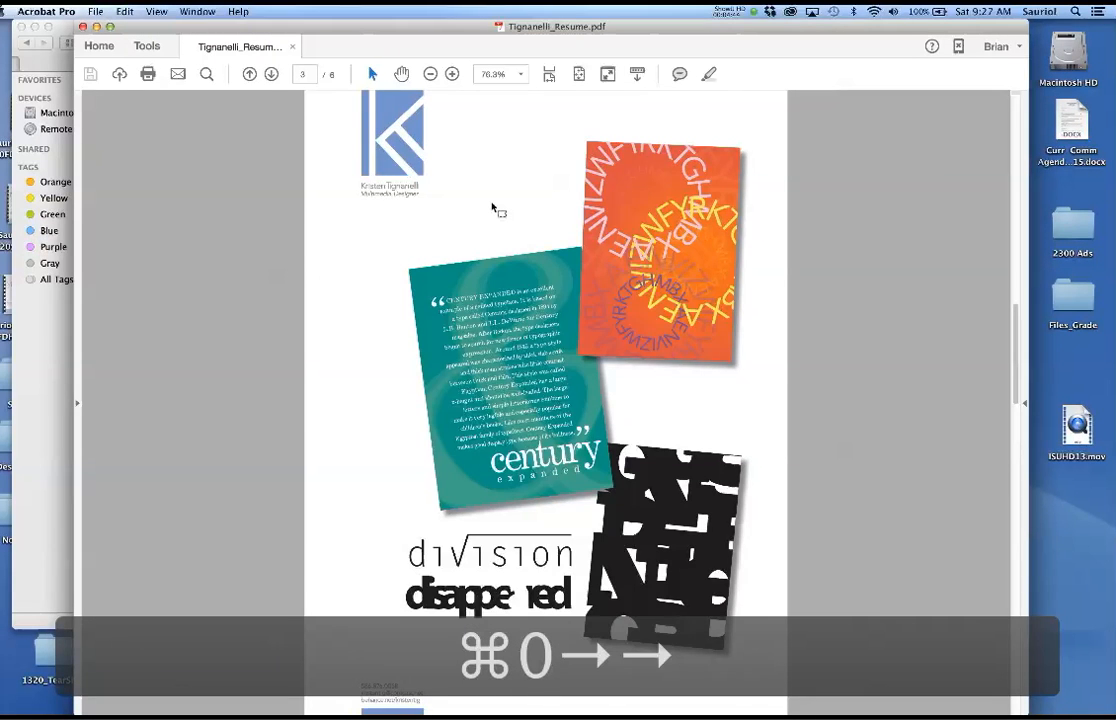
Page through to the Art Deco poster and Mickey Mouse coloring book on page 6 and close the PDF
{"action": "key", "text": "Right"}
{"action": "key", "text": "Right"}
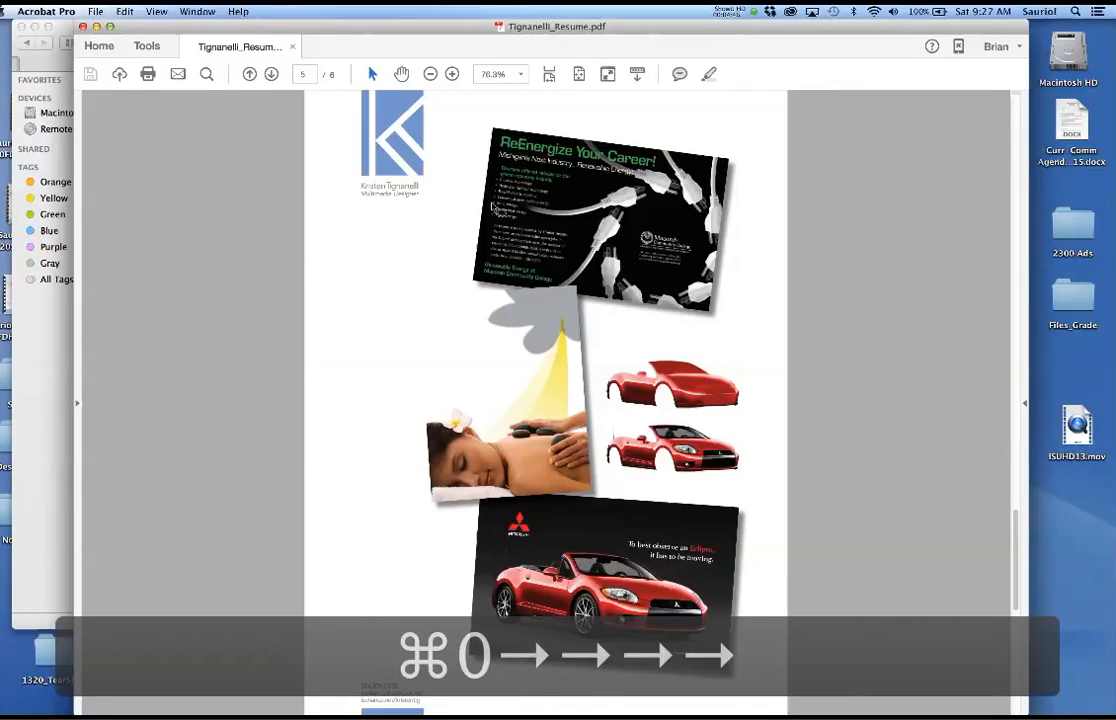
{"action": "key", "text": "Right"}
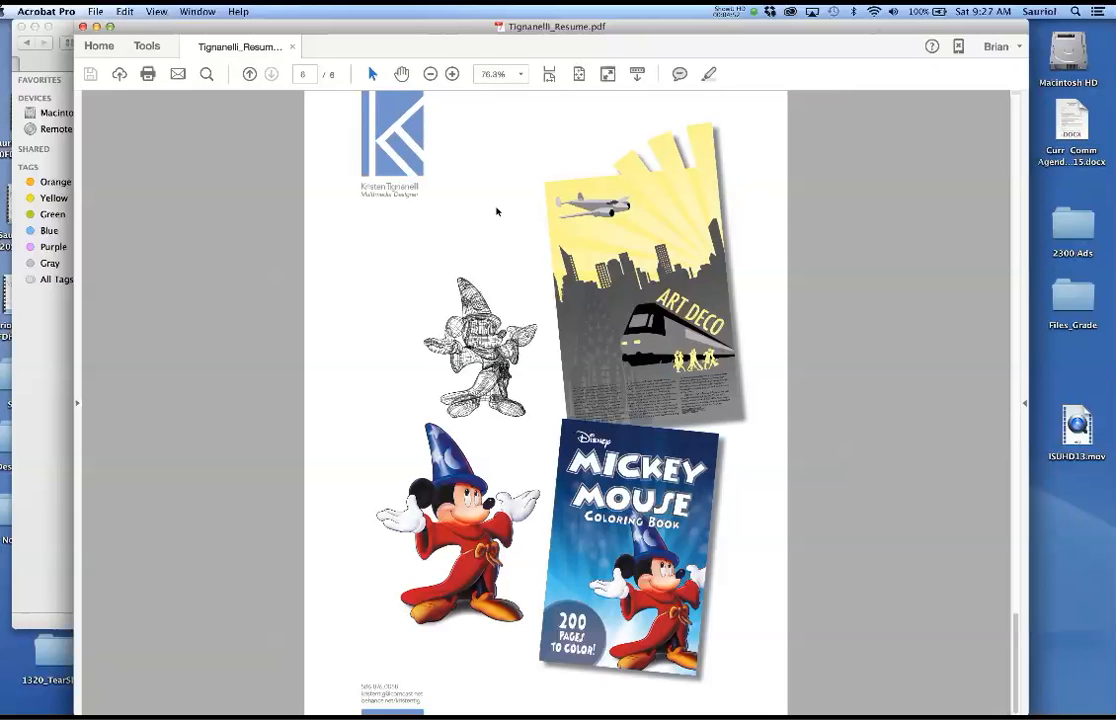
{"action": "key", "text": "Right"}
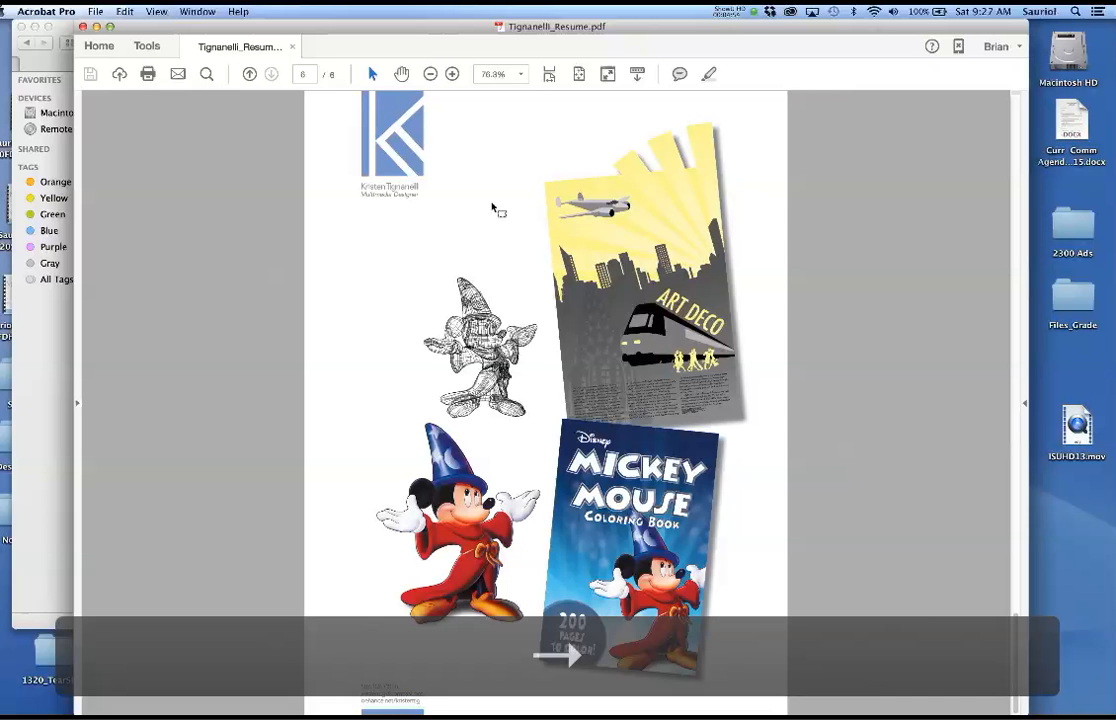
{"action": "left_click", "coordinate": [83, 27]}
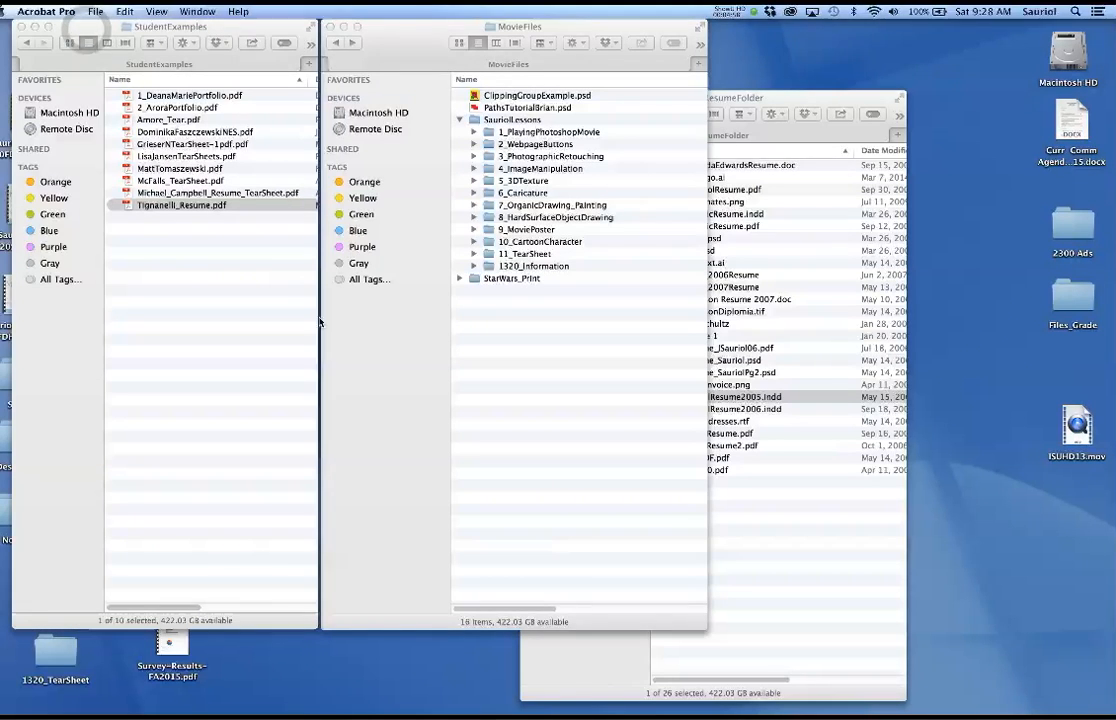
Open the second StudentExamples PDF, the 20-page portfolio, fitted to the window and go to the layout project on page 2
{"action": "double_click", "coordinate": [155, 108]}
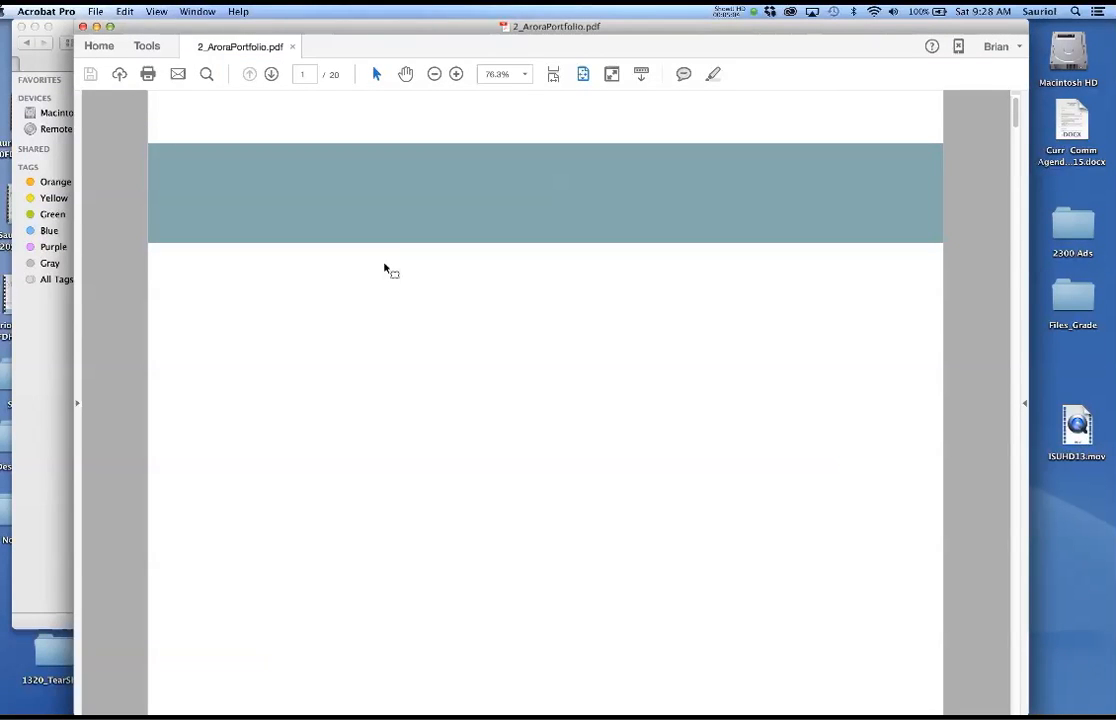
{"action": "key", "text": "super+0"}
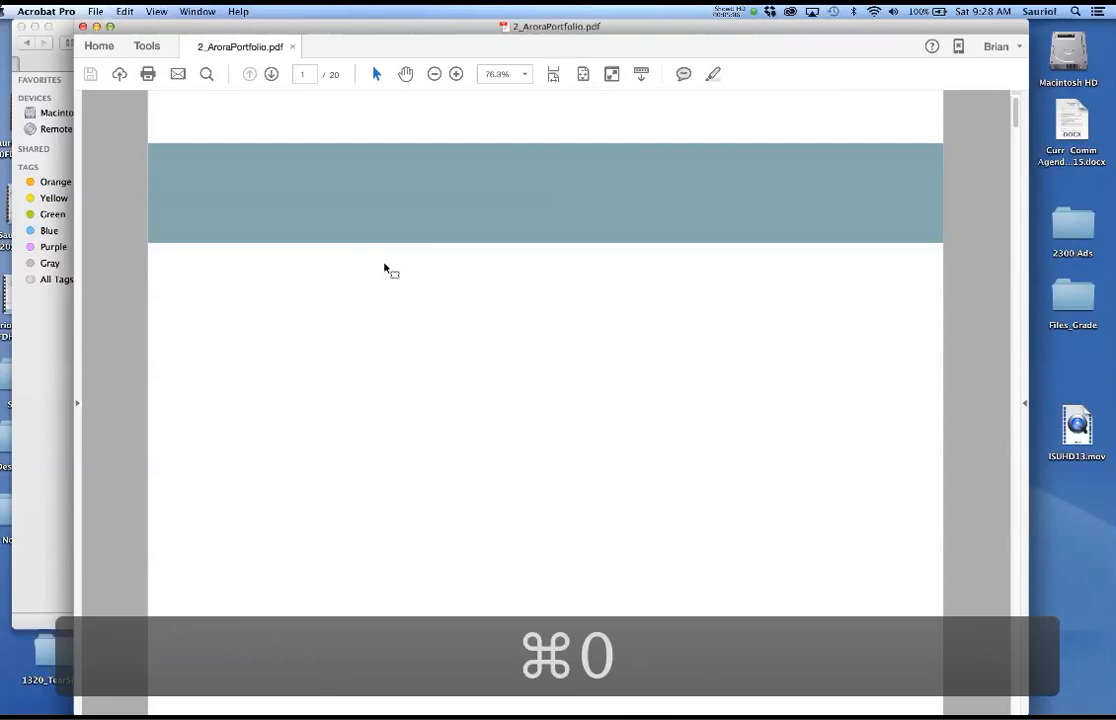
{"action": "key", "text": "Right"}
{"action": "key", "text": "Right"}
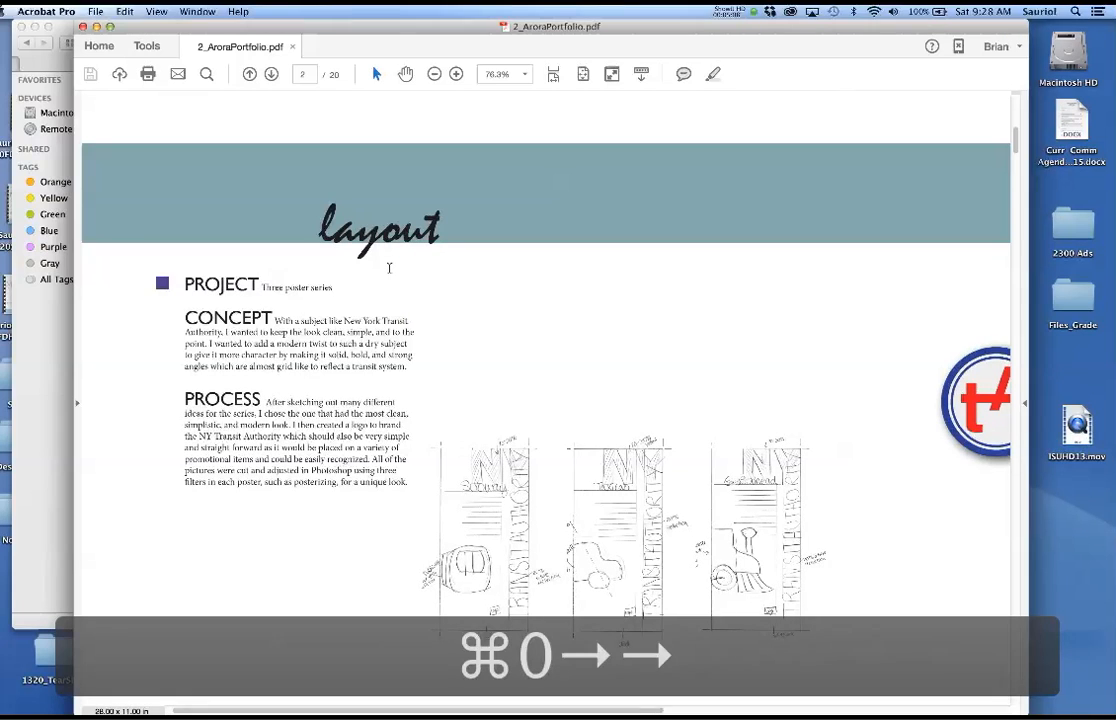
{"action": "key", "text": "Down"}
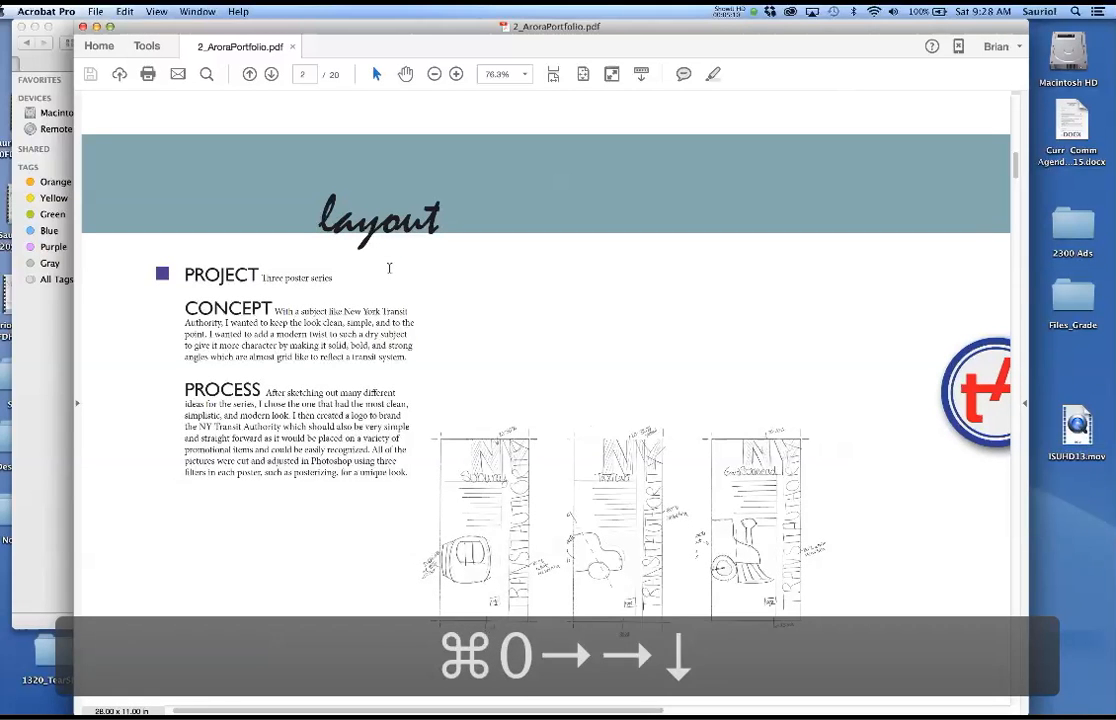
Try displaying the portfolio in two-page view
{"action": "left_click", "coordinate": [156, 11]}
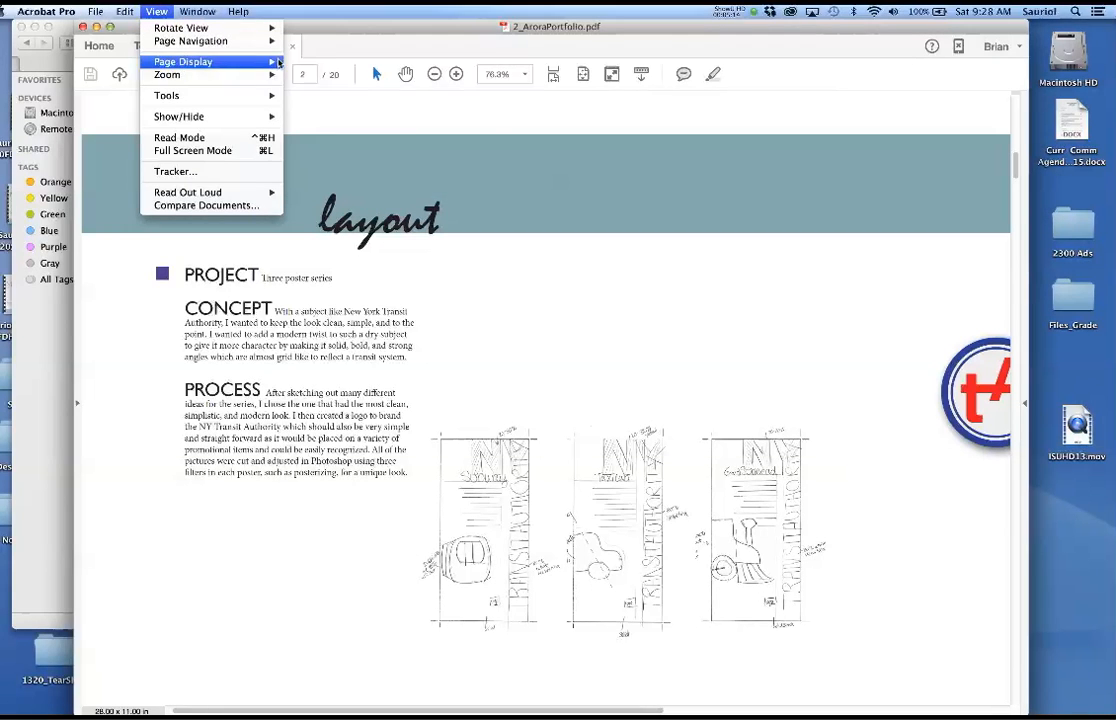
{"action": "mouse_move", "coordinate": [271, 61]}
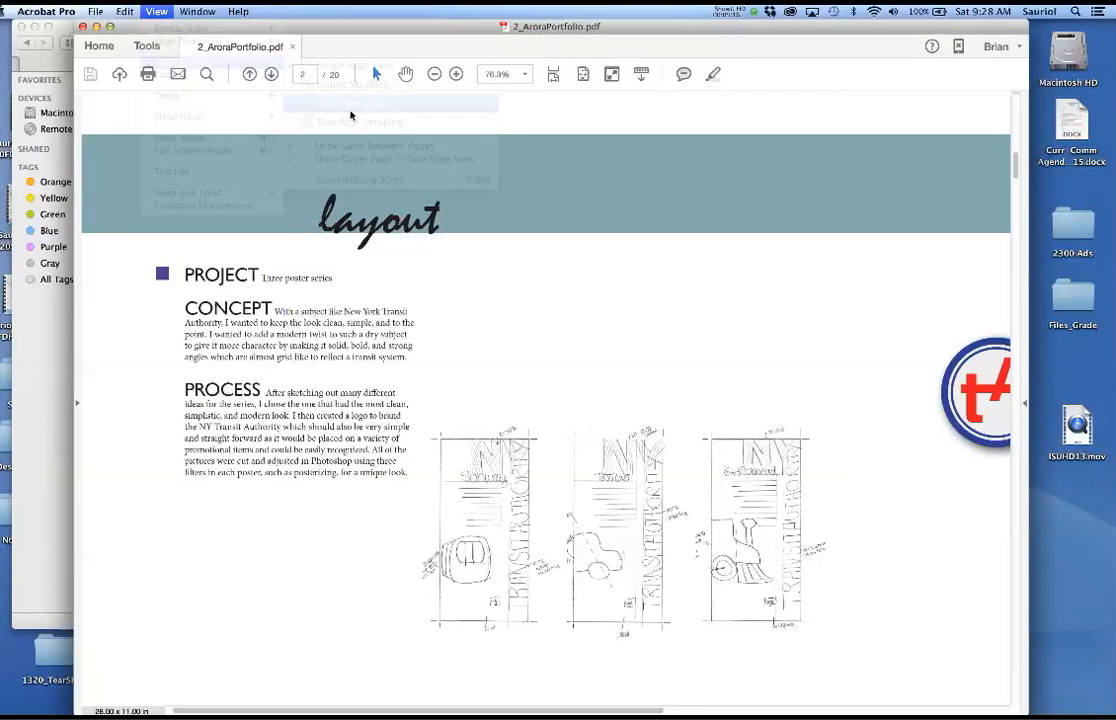
{"action": "left_click", "coordinate": [347, 104]}
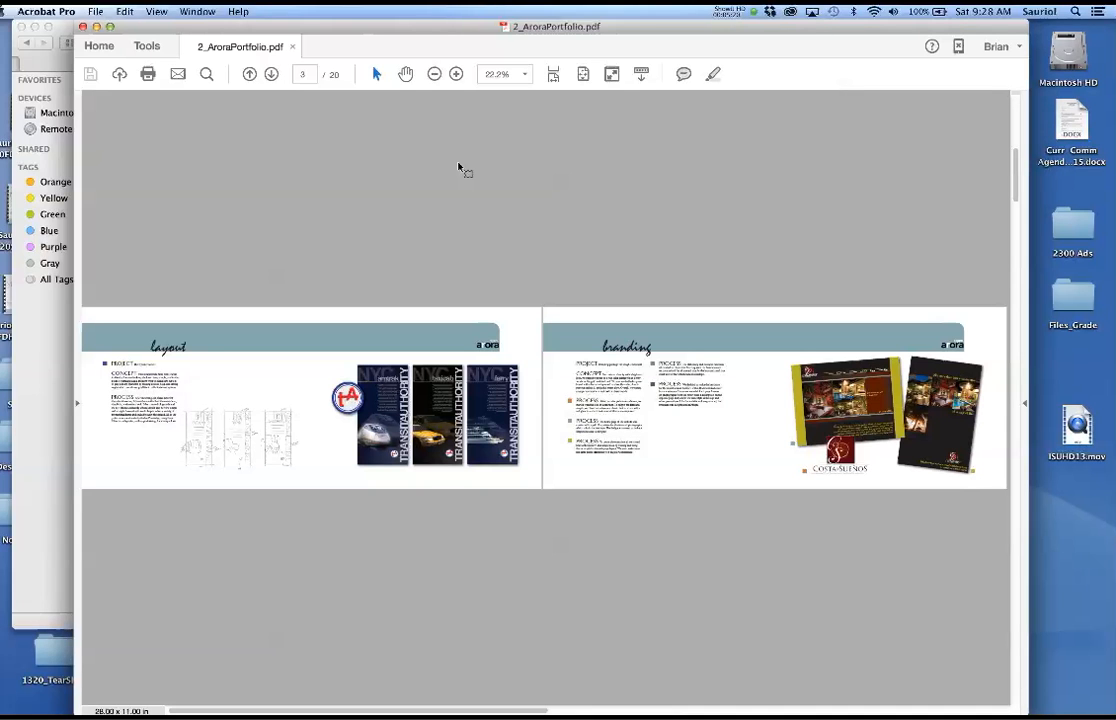
Set the portfolio's page display to single page view on the layout project on page 2
{"action": "left_click", "coordinate": [156, 11]}
{"action": "mouse_move", "coordinate": [199, 76]}
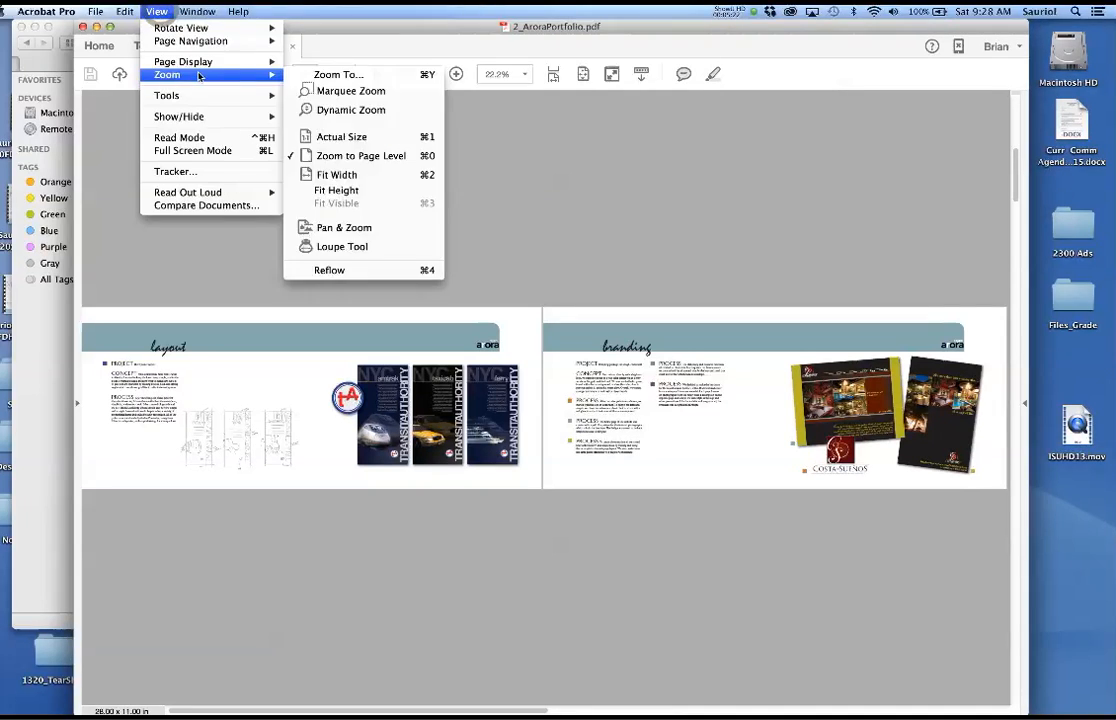
{"action": "left_click", "coordinate": [330, 65]}
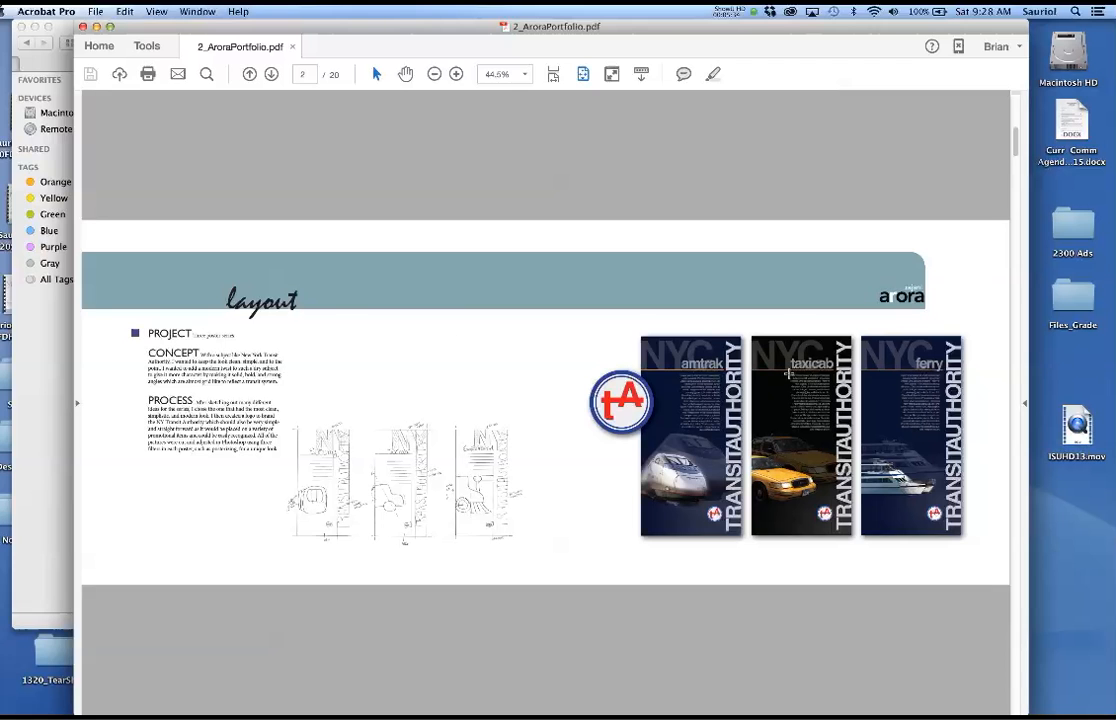
Page through the resort branding and Toy Story poster projects to the LG web design on page 7
{"action": "key", "text": "Right"}
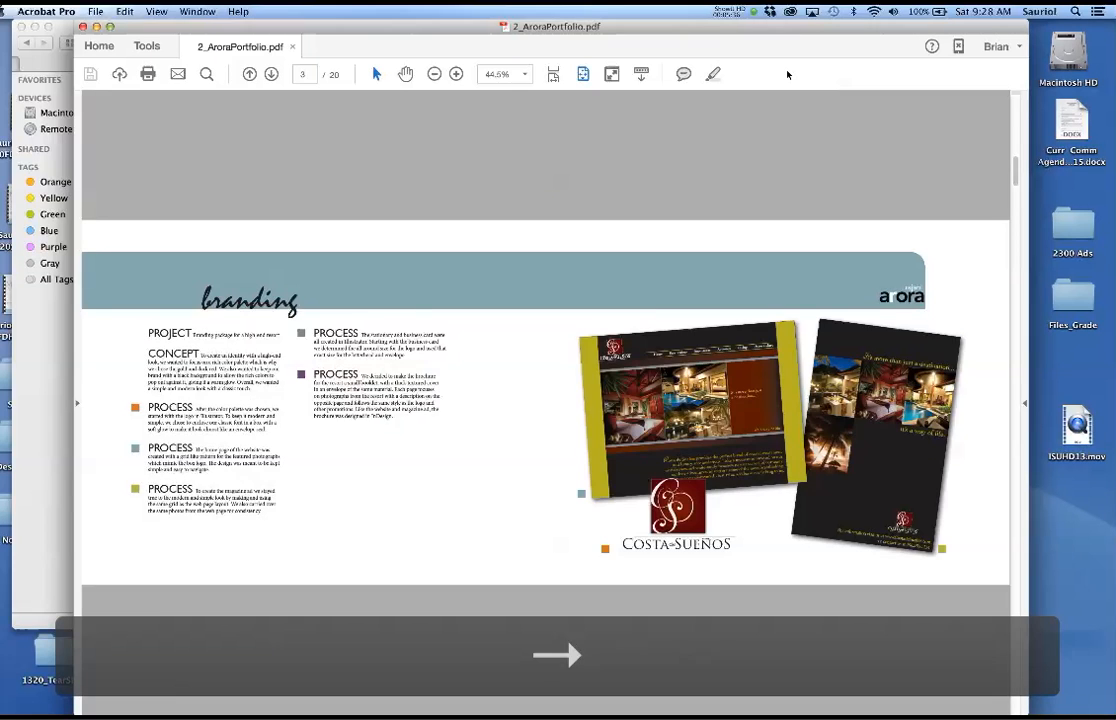
{"action": "key", "text": "Right"}
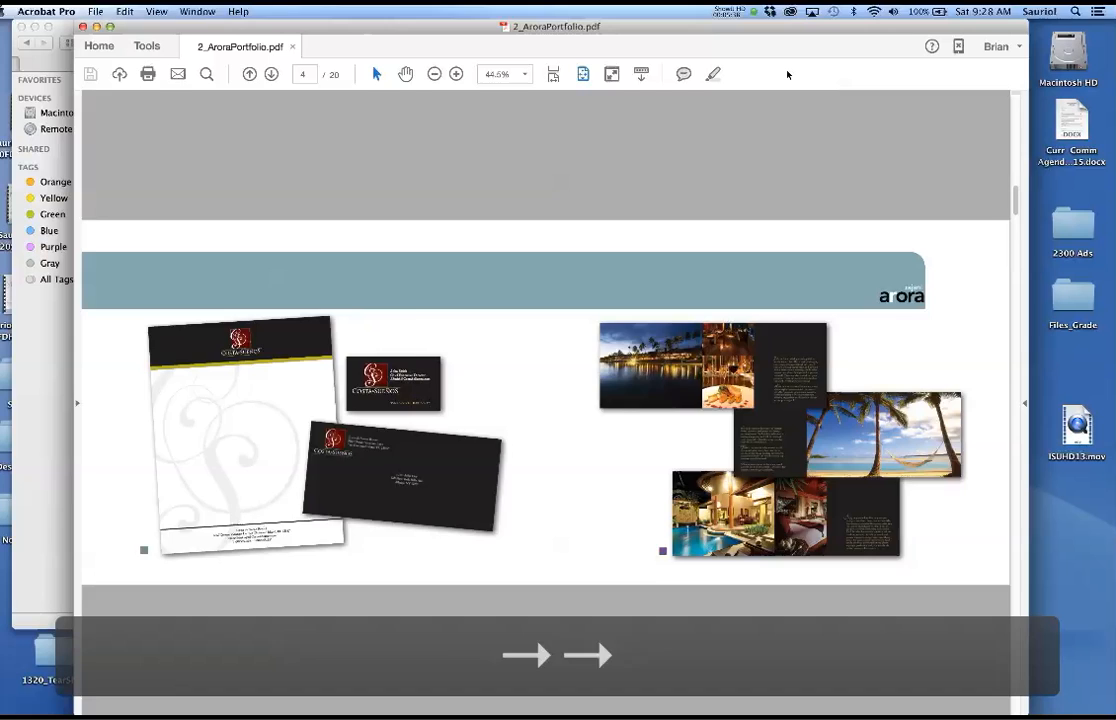
{"action": "key", "text": "Right"}
{"action": "key", "text": "Right"}
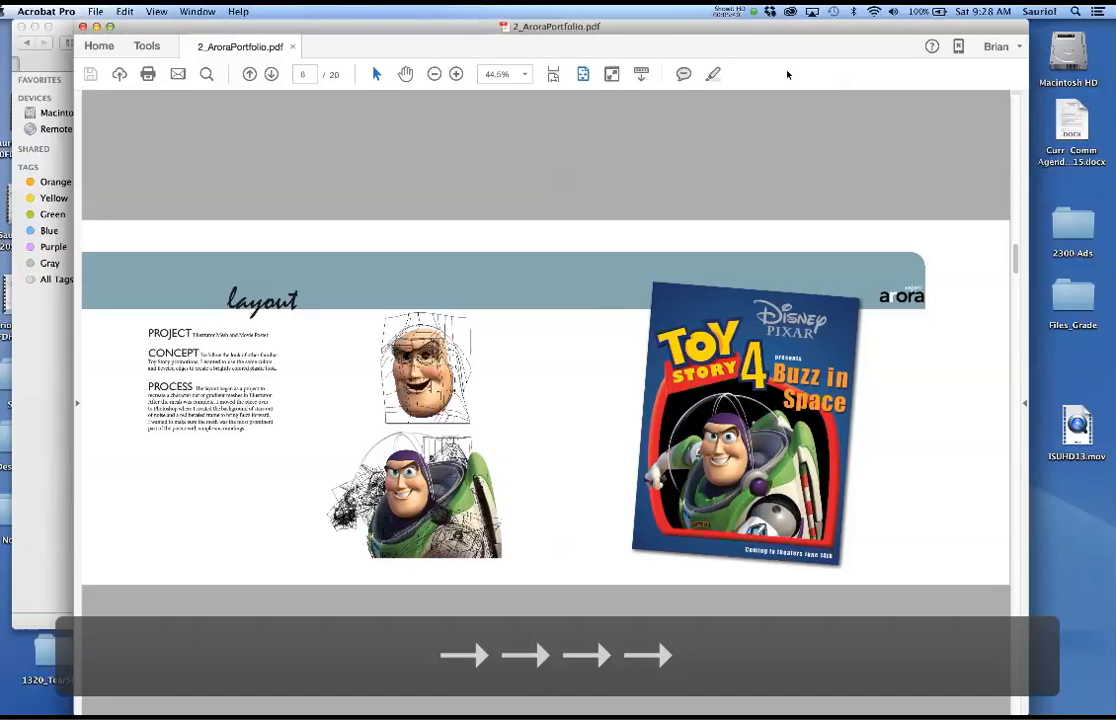
{"action": "key", "text": "Right"}
{"action": "key", "text": "Right"}
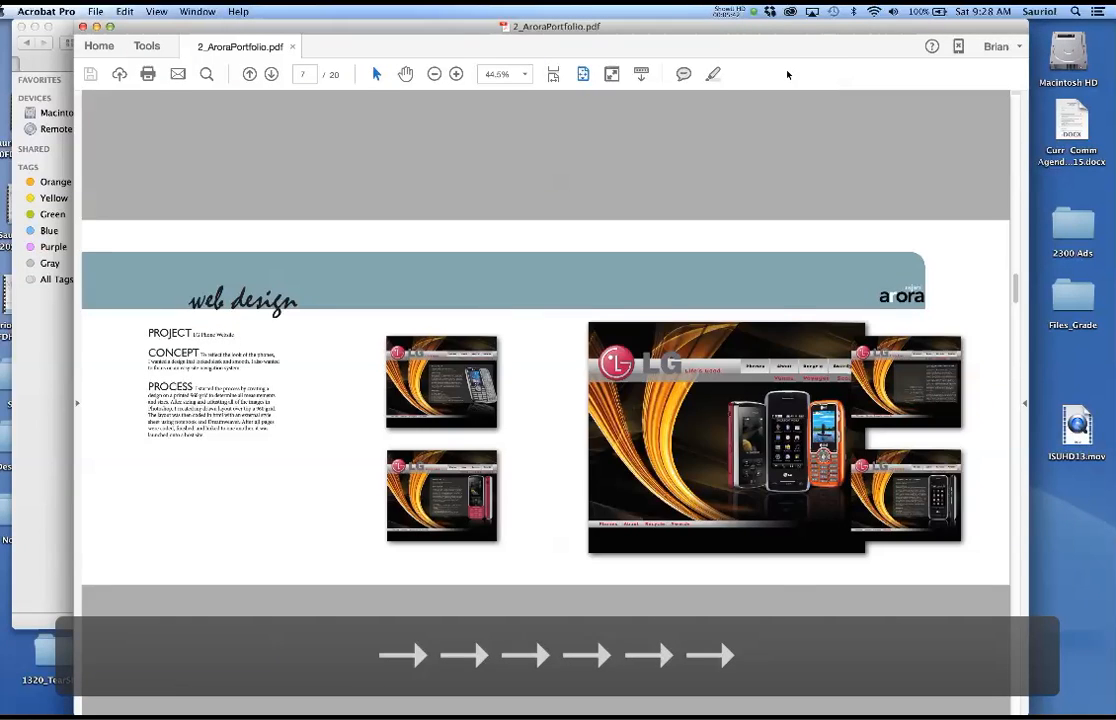
Page past the typography and Tropical Suites layout to the Cars Happy Meal packaging on page 13
{"action": "key", "text": "Right"}
{"action": "key", "text": "Right"}
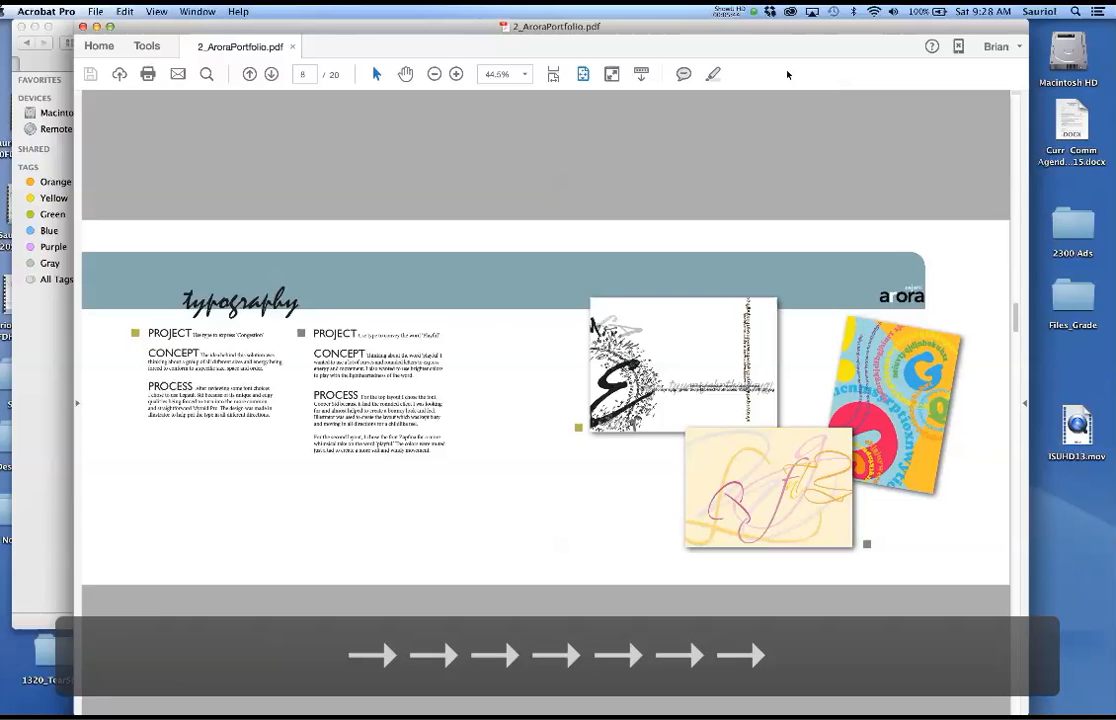
{"action": "key", "text": "Right"}
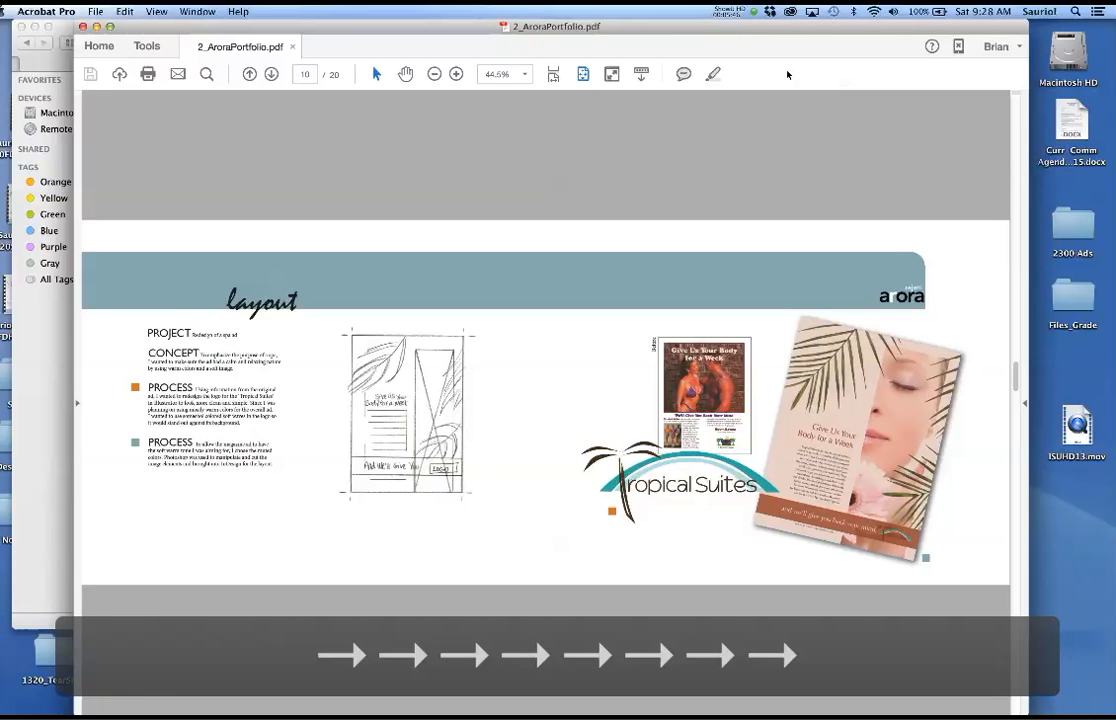
{"action": "key", "text": "Right"}
{"action": "key", "text": "Right"}
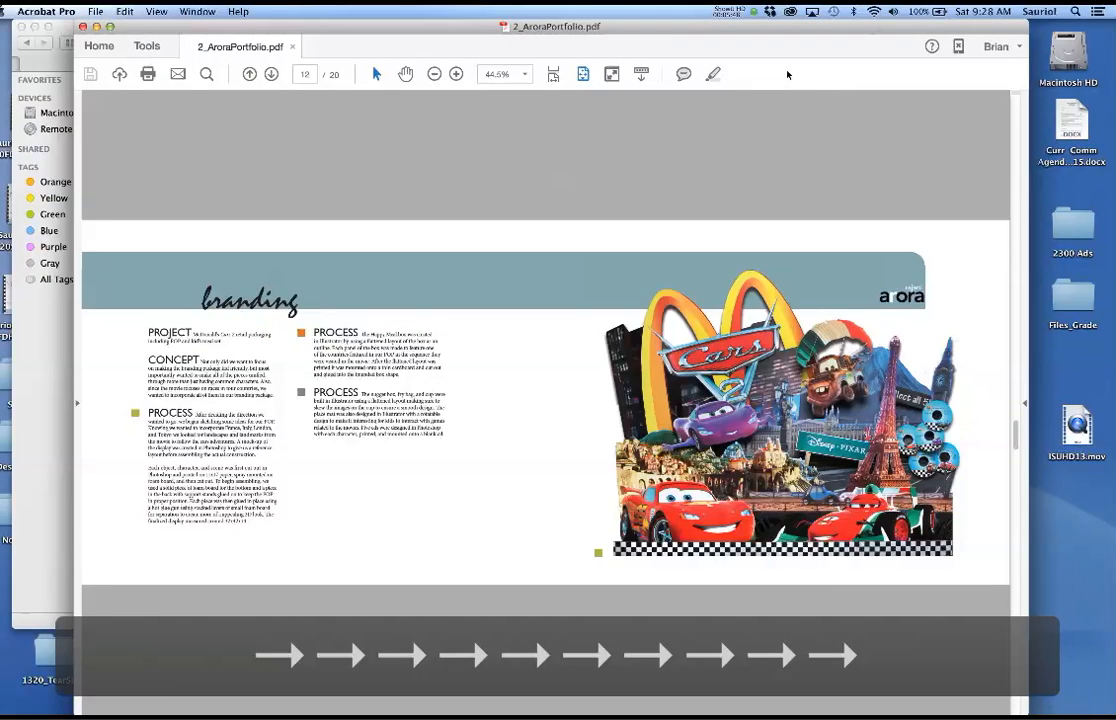
{"action": "key", "text": "Right"}
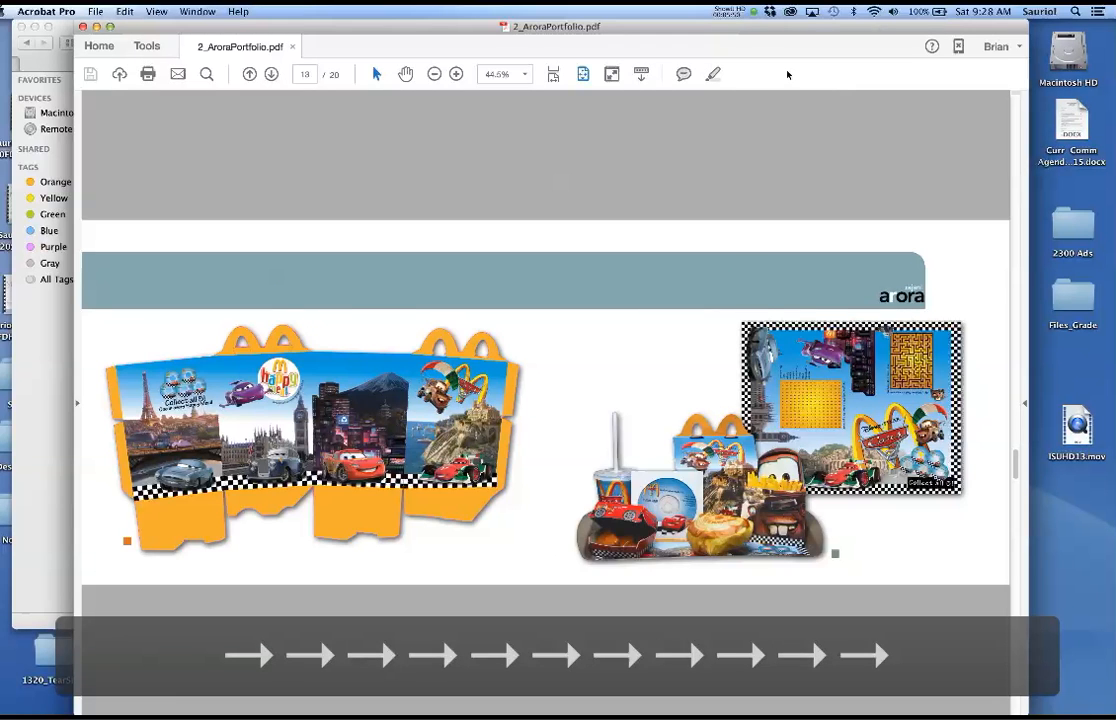
Page through the identity and poster projects to the Swiss style cube on page 19 and close the PDF
{"action": "key", "text": "Right"}
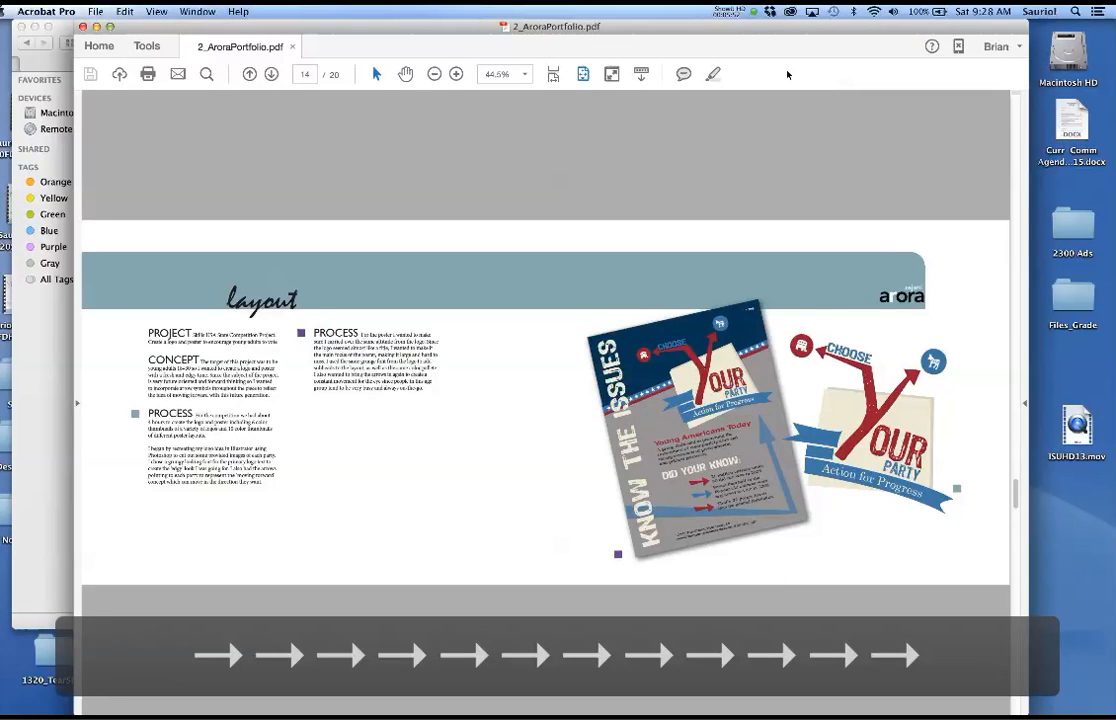
{"action": "key", "text": "Right"}
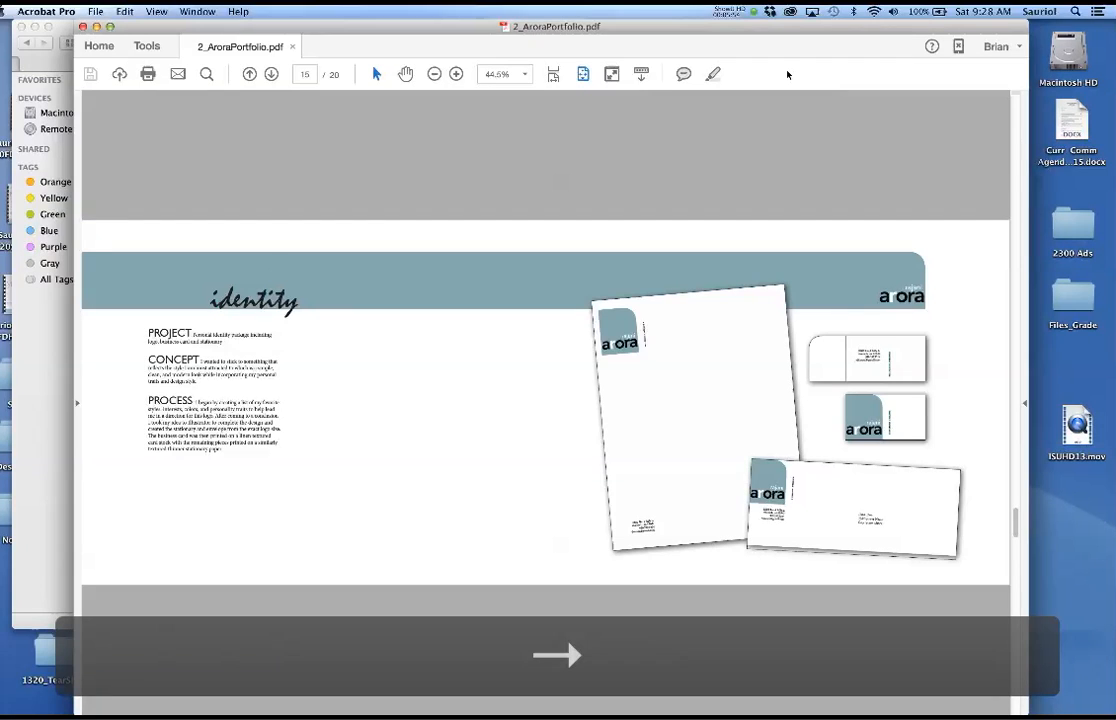
{"action": "key", "text": "Right"}
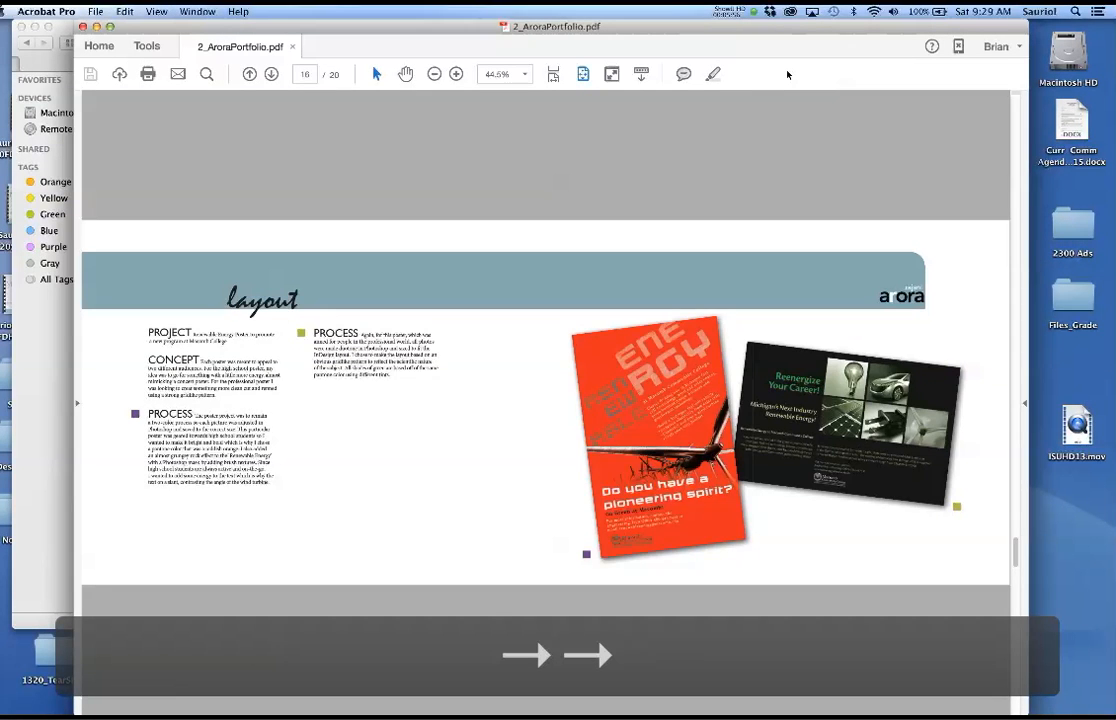
{"action": "key", "text": "Right"}
{"action": "key", "text": "Right"}
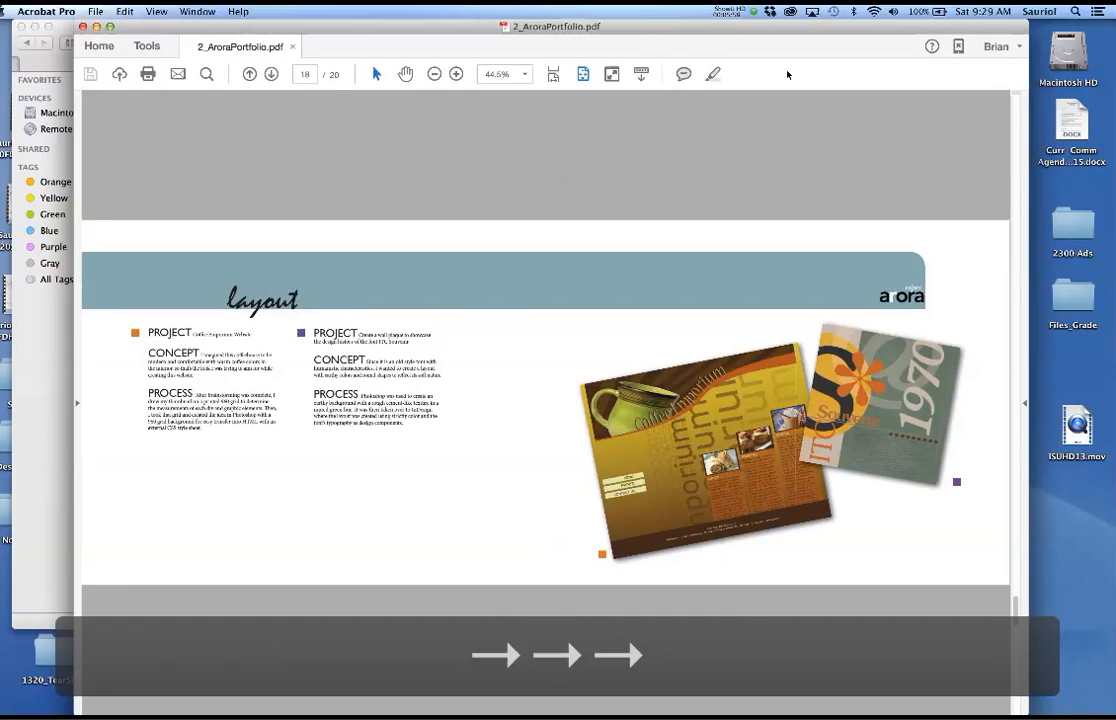
{"action": "key", "text": "Right"}
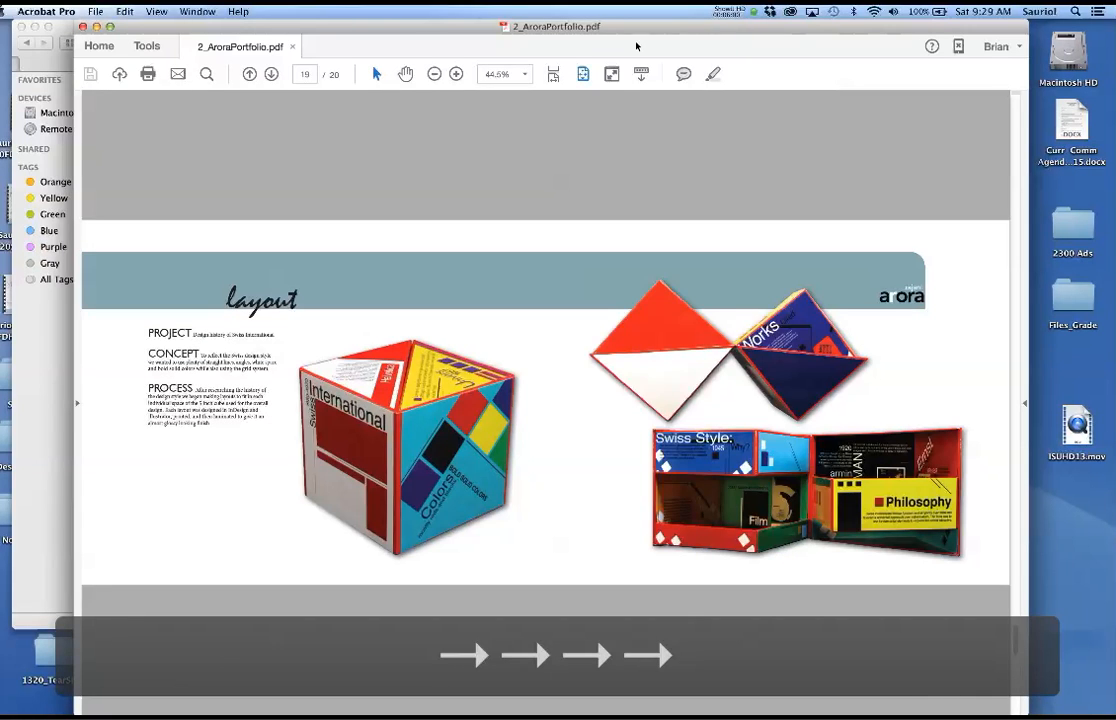
{"action": "left_click", "coordinate": [84, 27]}
Open the first StudentExamples PDF, the 39-page portfolio, and show its Sleepy Hollow spread on page 2 in two-page view
{"action": "left_click", "coordinate": [148, 95]}
{"action": "double_click", "coordinate": [148, 95]}
{"action": "key", "text": "Right"}
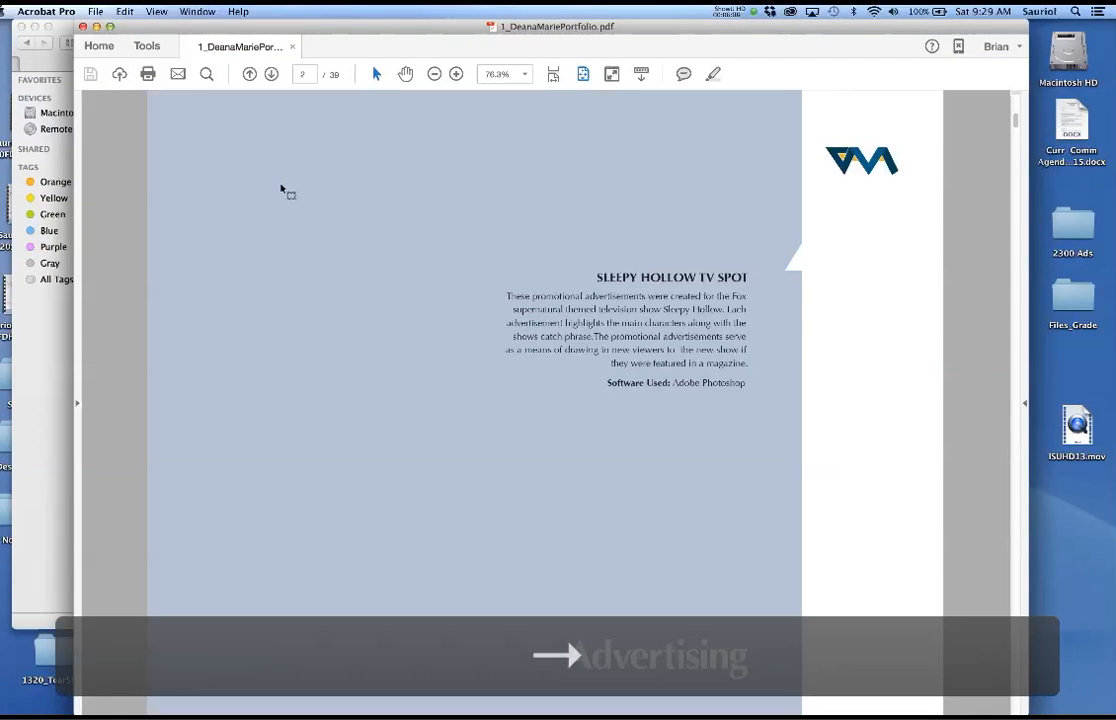
{"action": "left_click", "coordinate": [157, 11]}
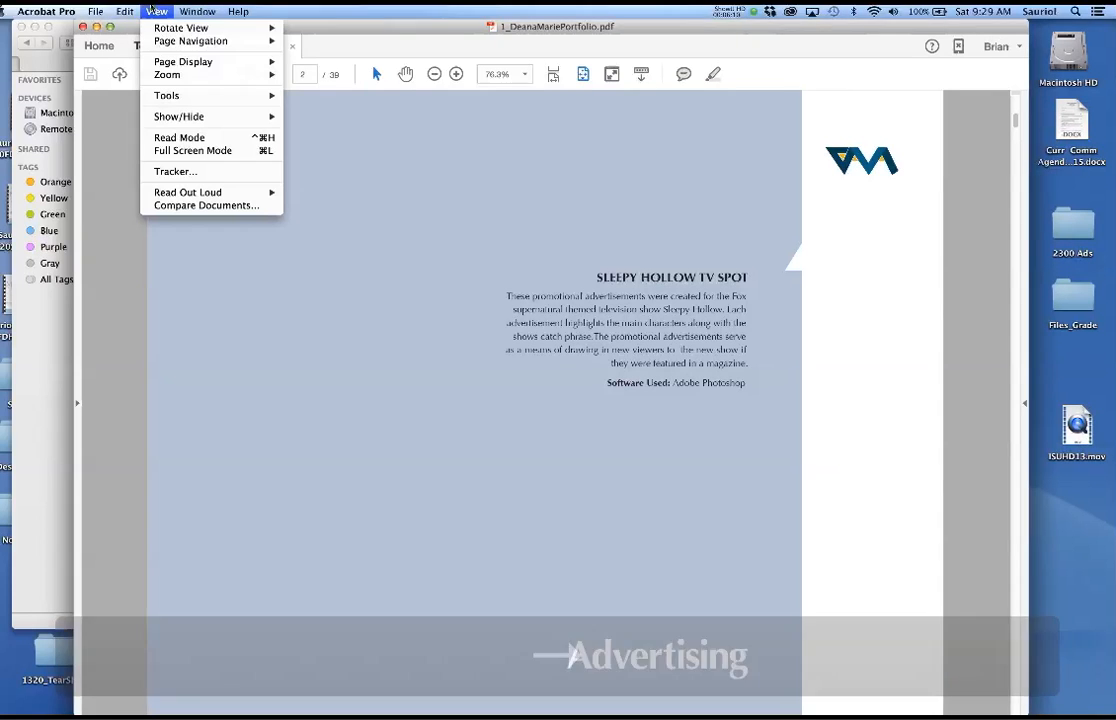
{"action": "mouse_move", "coordinate": [160, 63]}
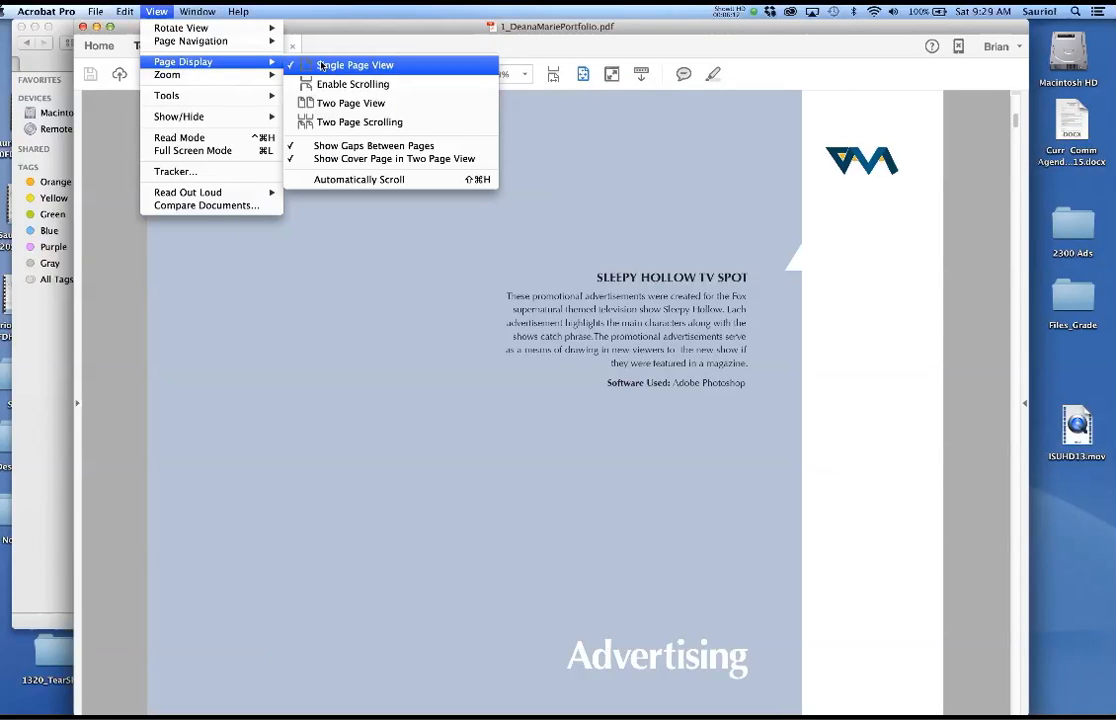
{"action": "left_click", "coordinate": [336, 102]}
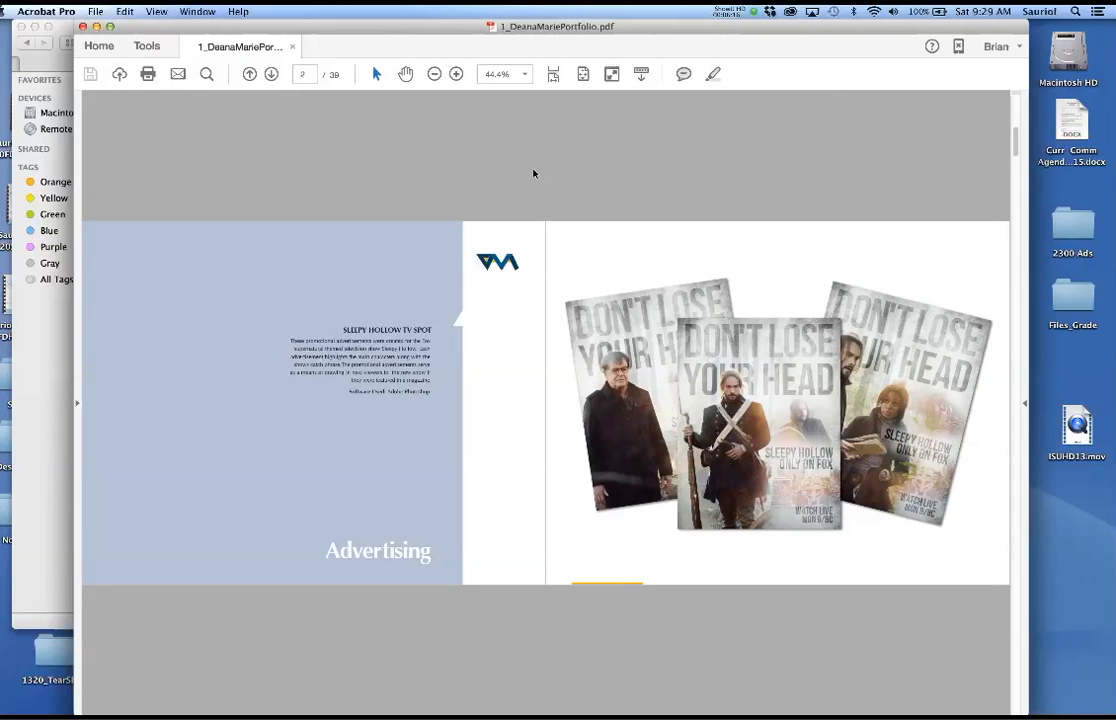
Page through the anti-bullying and Injustice advertising spreads to the X-Men spread on page 10
{"action": "key", "text": "Right"}
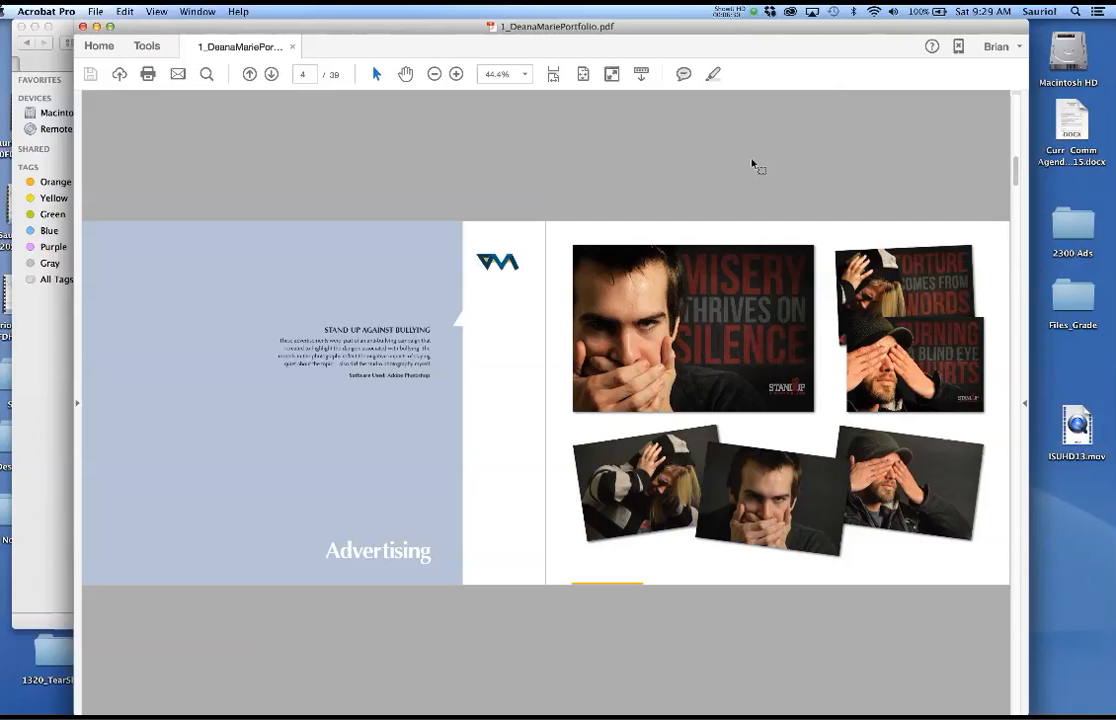
{"action": "key", "text": "Right"}
{"action": "key", "text": "Right"}
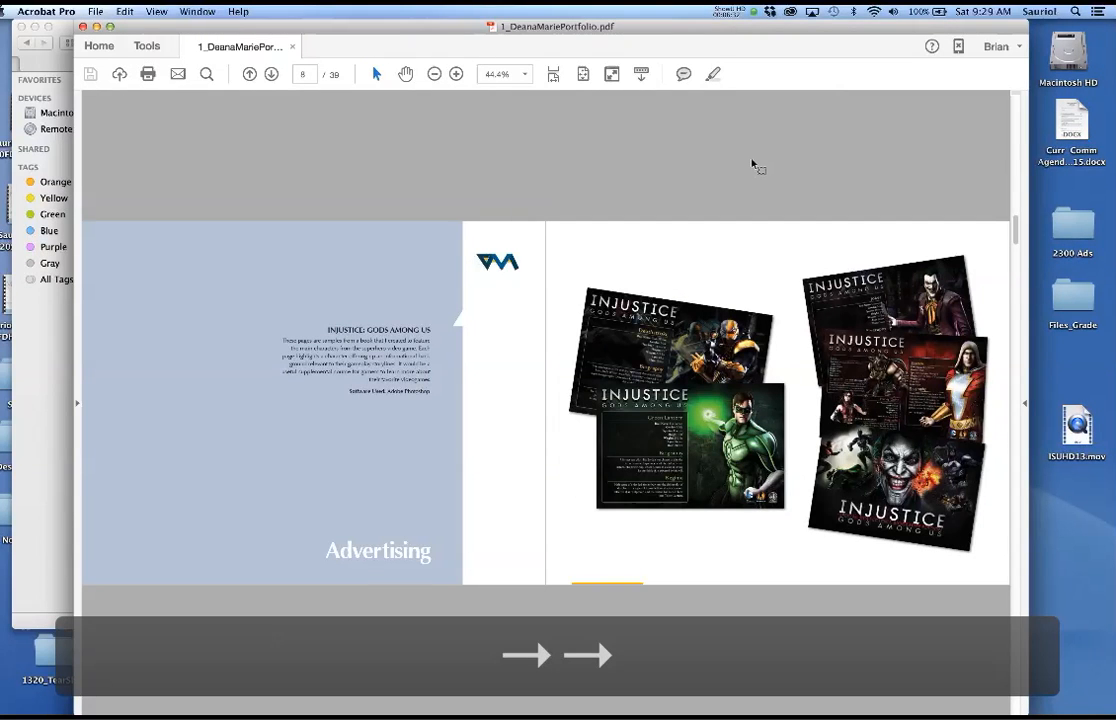
{"action": "key", "text": "Right"}
{"action": "key", "text": "Right"}
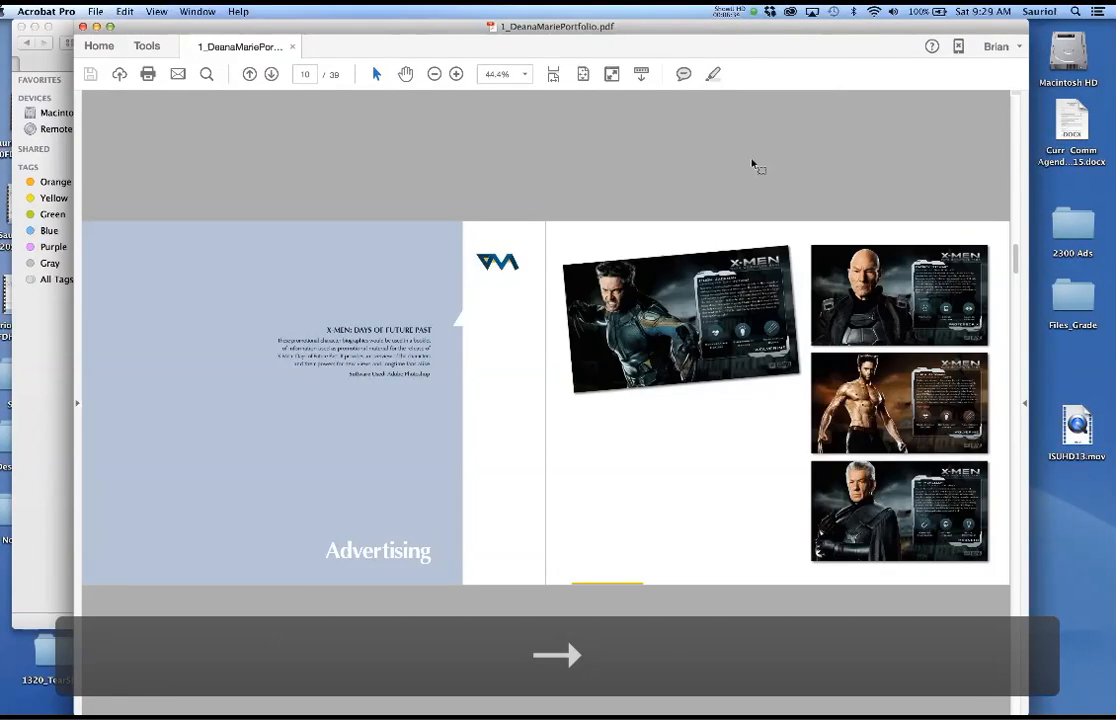
Page past the spa ad redo to the Big & Rich CD/POP package spread on page 16
{"action": "key", "text": "Right"}
{"action": "key", "text": "Right"}
{"action": "key", "text": "Right"}
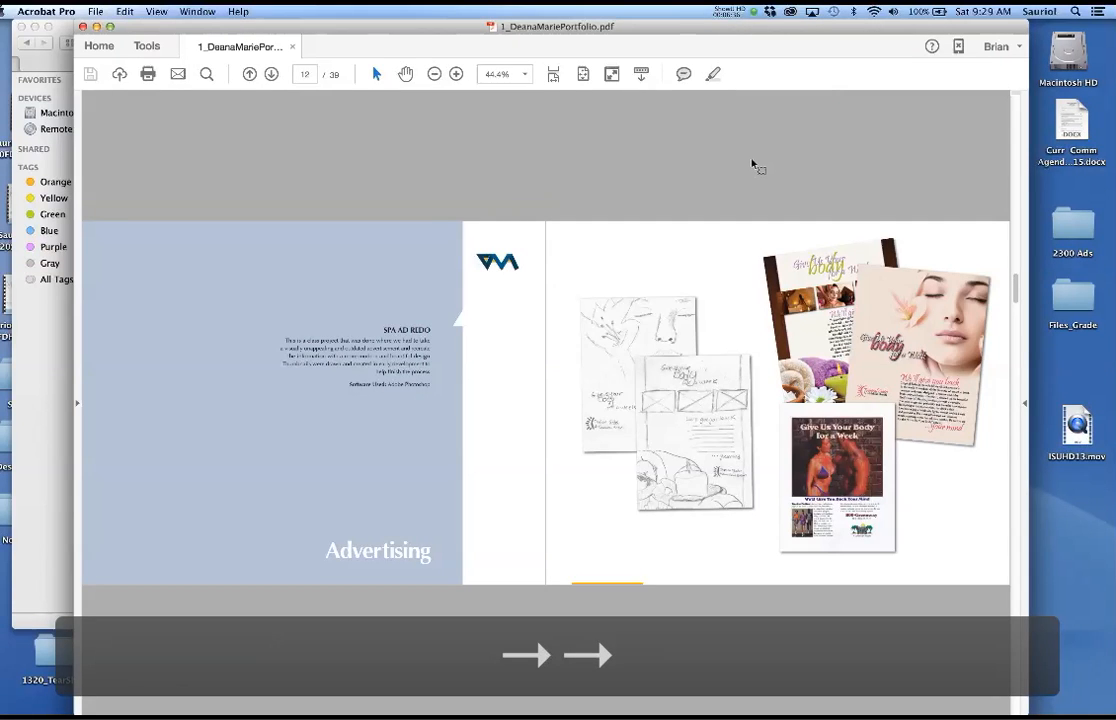
{"action": "key", "text": "Right"}
{"action": "key", "text": "Right"}
{"action": "key", "text": "Right"}
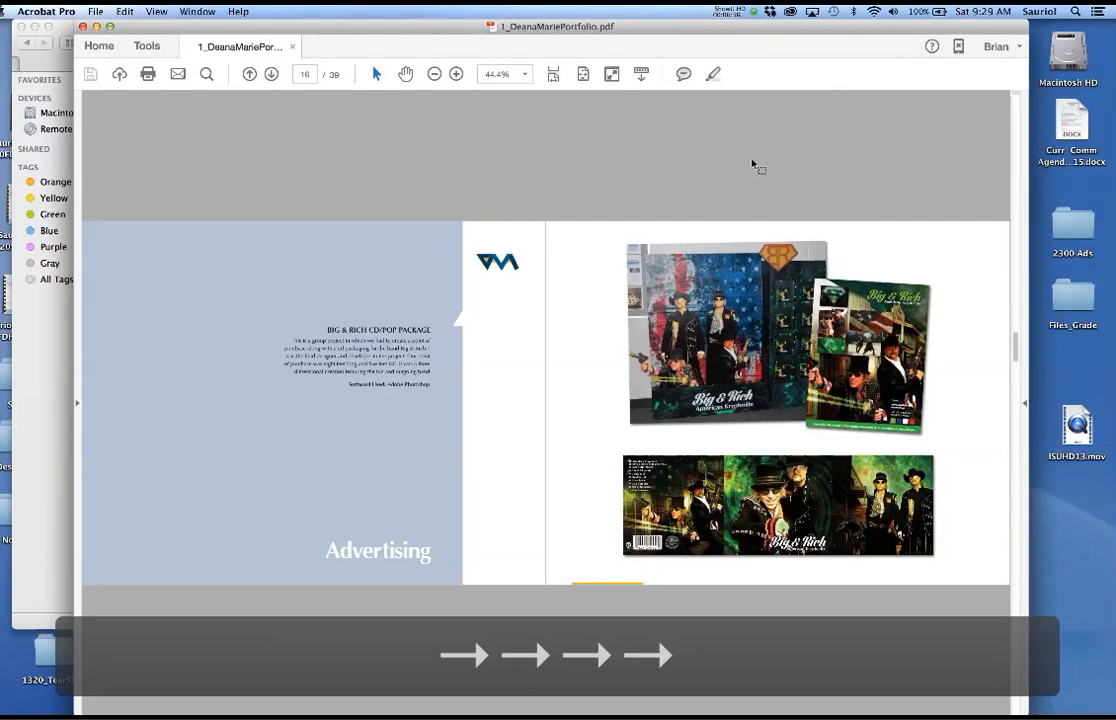
Page through the poster design, branding and typeface spreads to the expressive type layouts on page 26
{"action": "key", "text": "Right"}
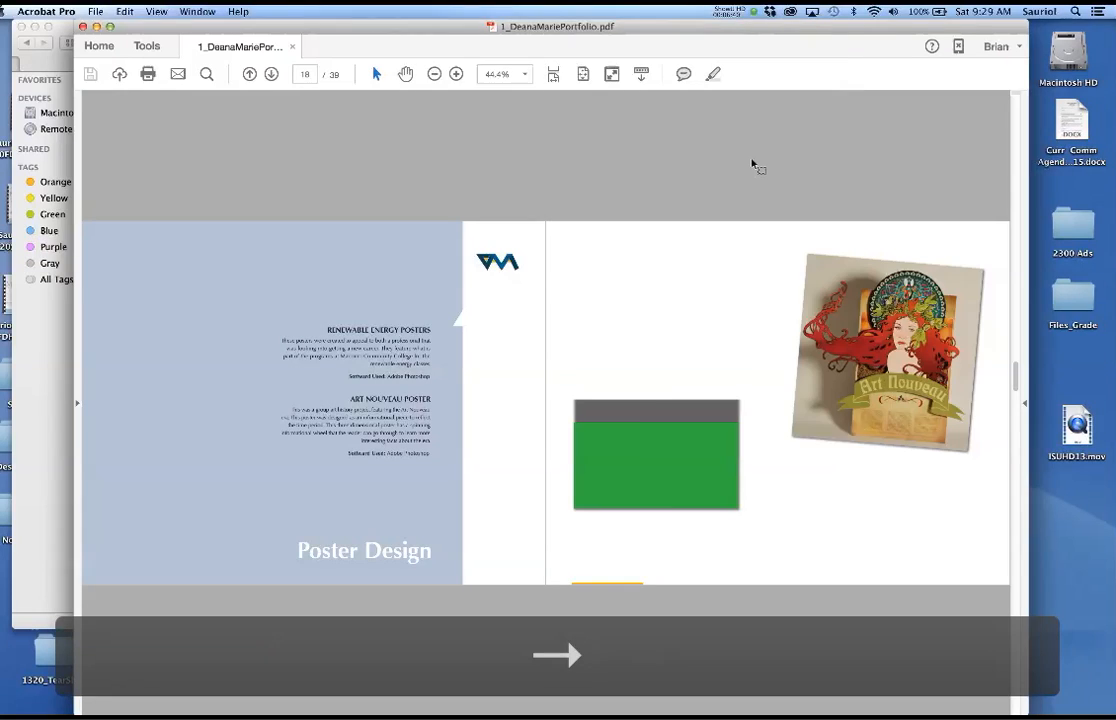
{"action": "key", "text": "Right"}
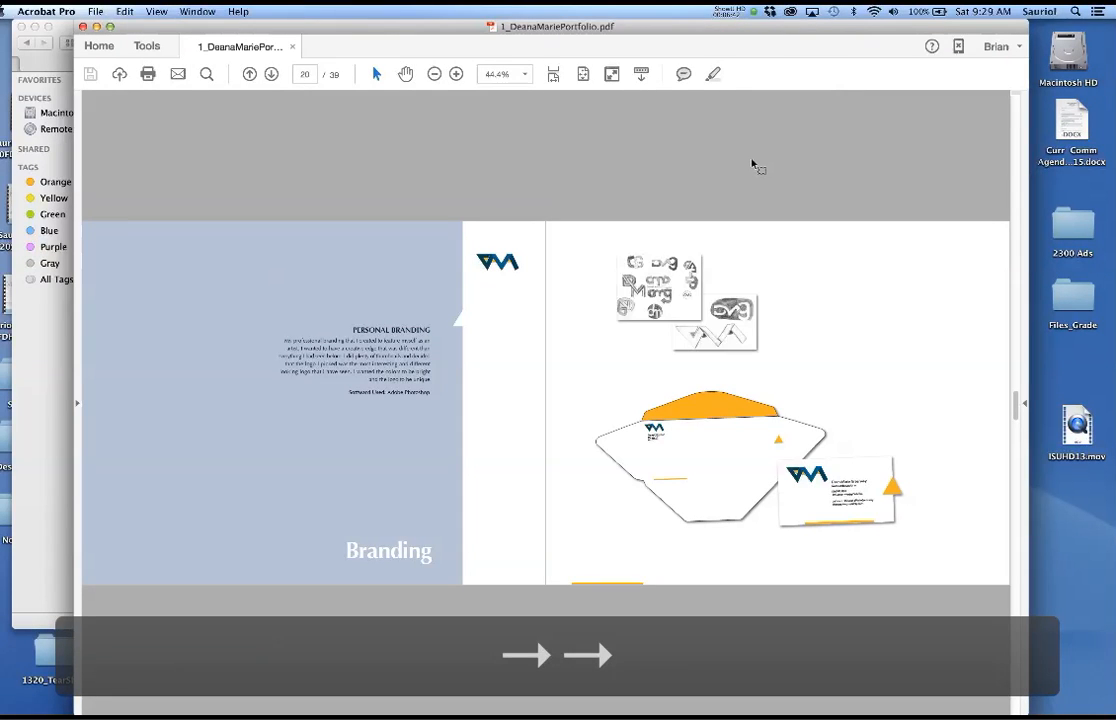
{"action": "key", "text": "Right"}
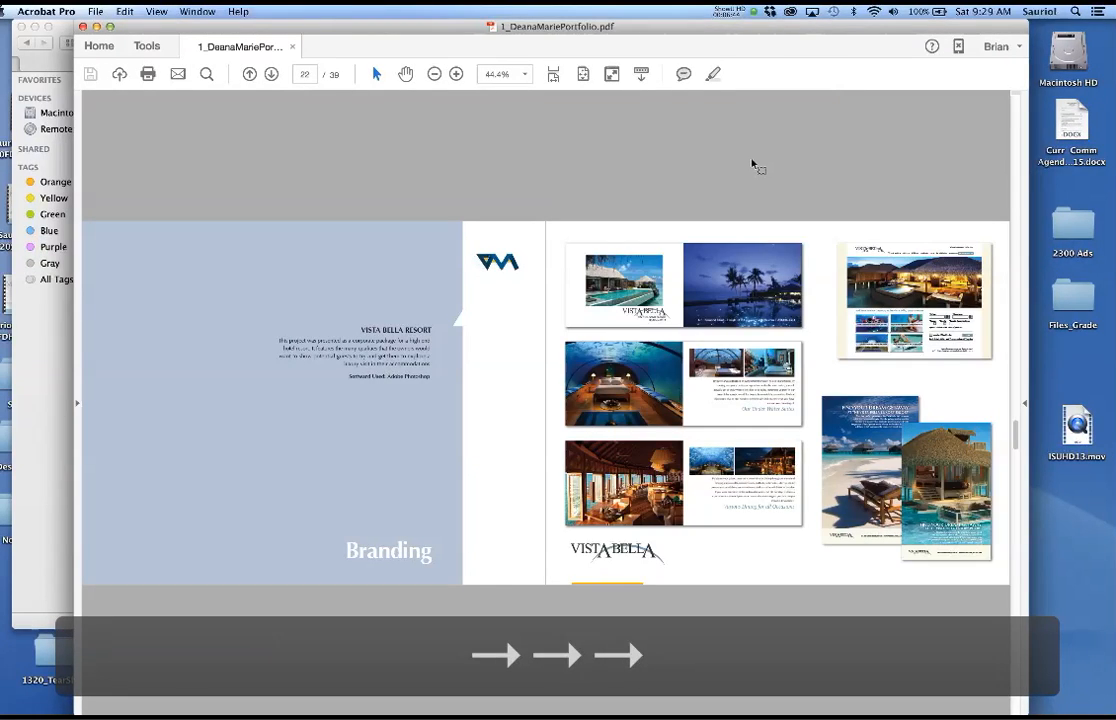
{"action": "key", "text": "Right"}
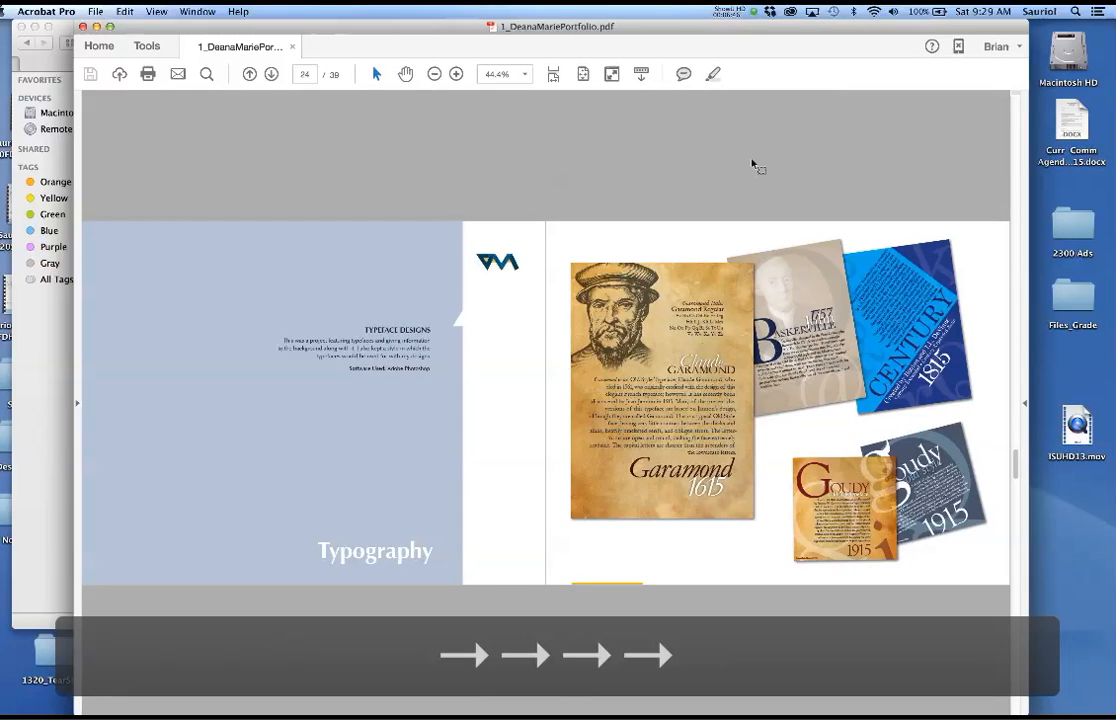
{"action": "key", "text": "Right"}
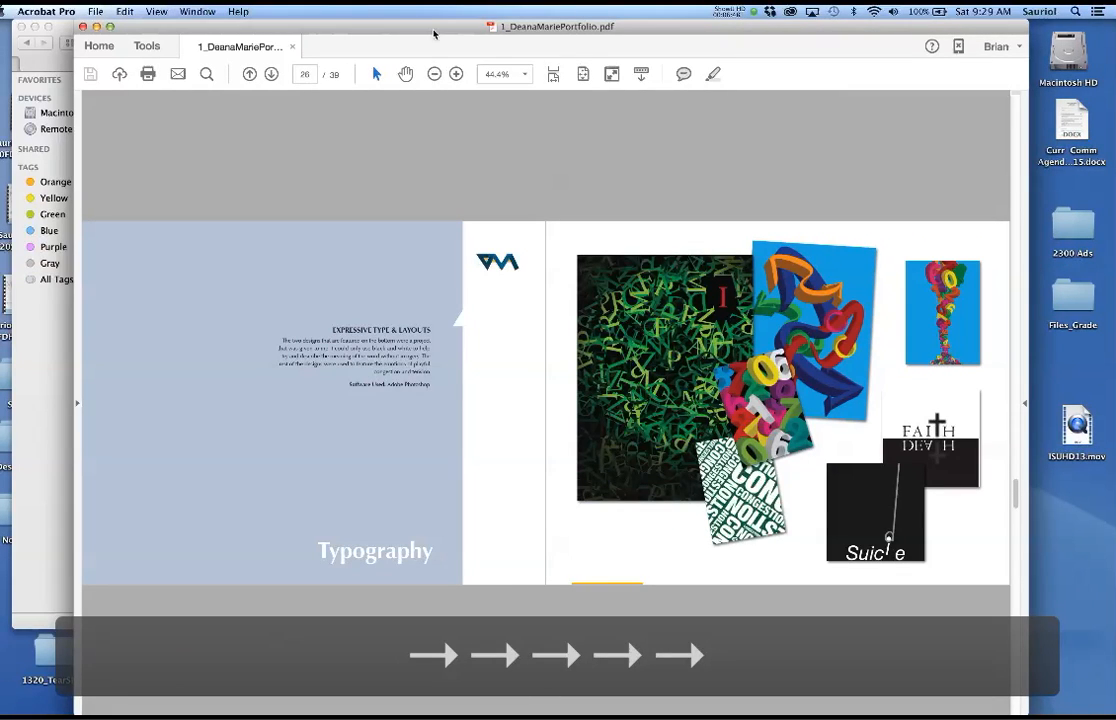
Close the portfolio PDF and go back from StudentExamples to the 11_TearSheet folder in Finder
{"action": "left_click", "coordinate": [84, 26]}
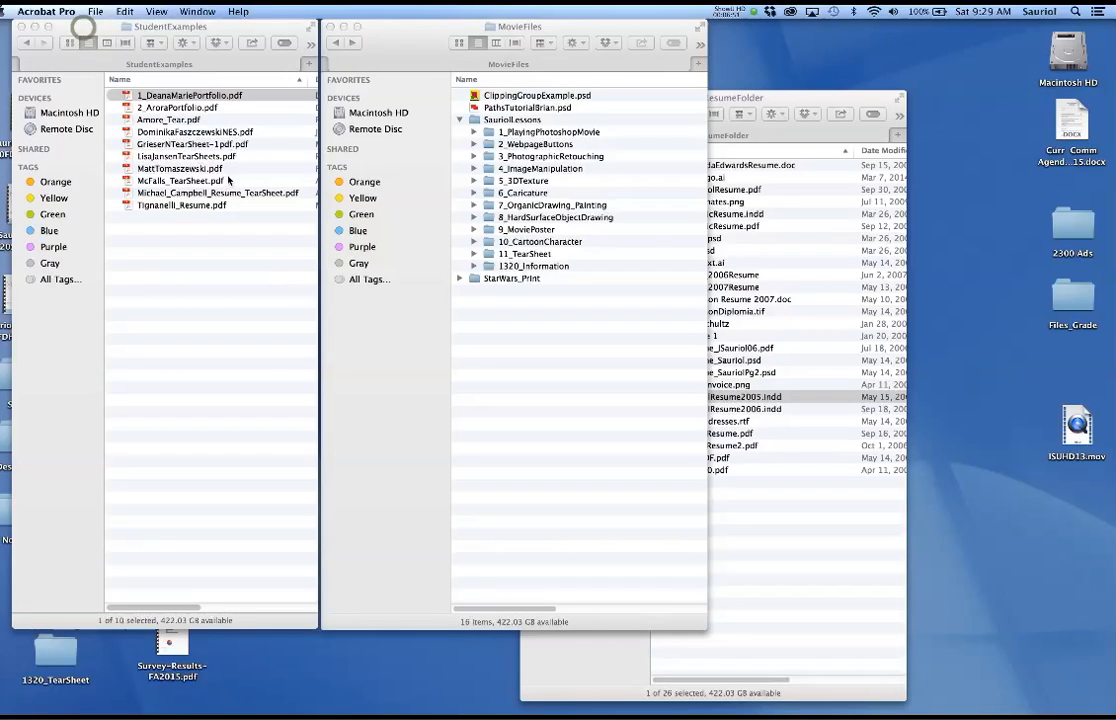
{"action": "left_click", "coordinate": [209, 305]}
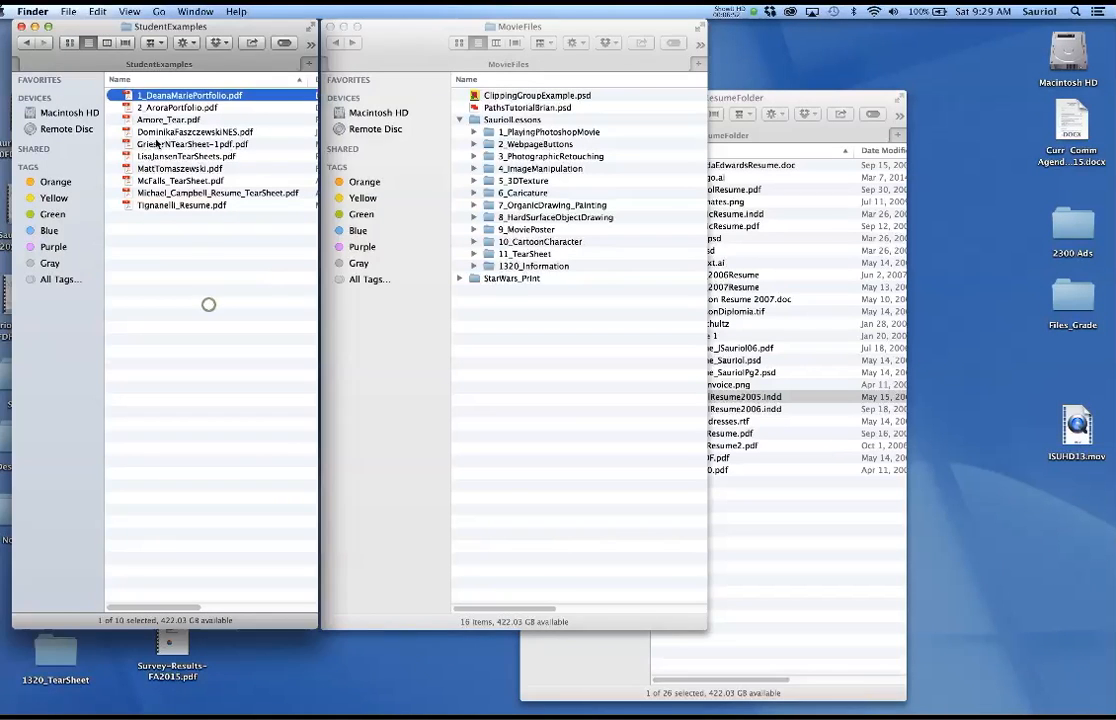
{"action": "left_click", "coordinate": [26, 42]}
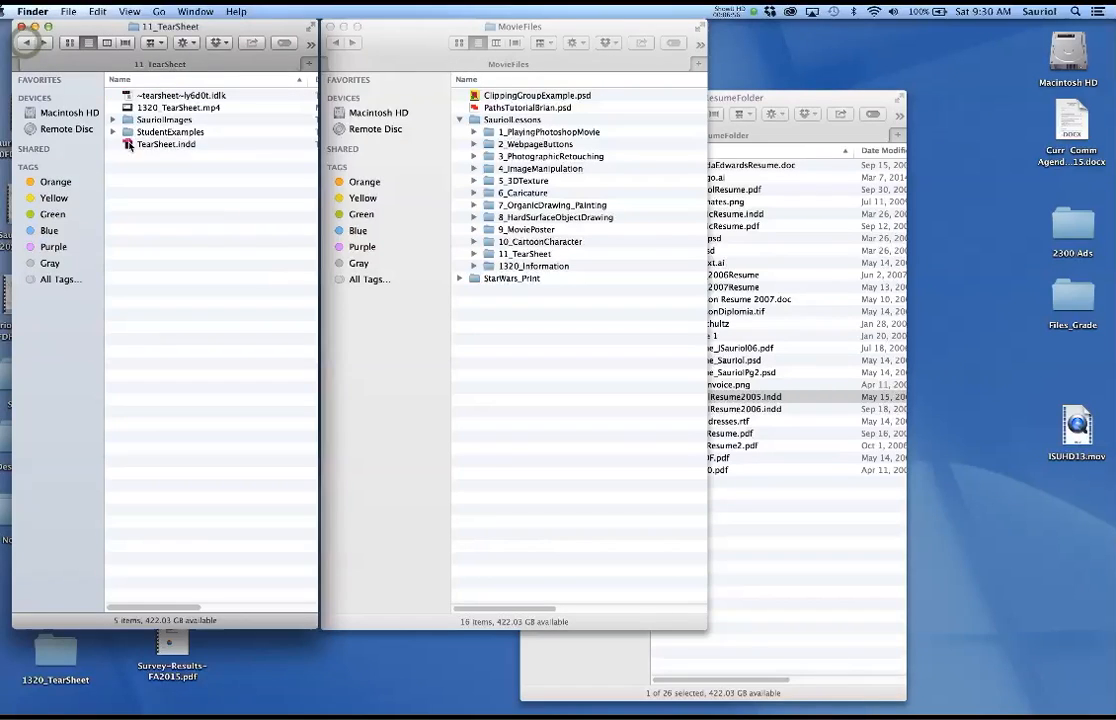
Open the instructor's images folder inside 11_TearSheet and look over its files from the web page buttons to 9_MoviePoster.jpg
{"action": "left_click", "coordinate": [128, 120]}
{"action": "double_click", "coordinate": [128, 120]}
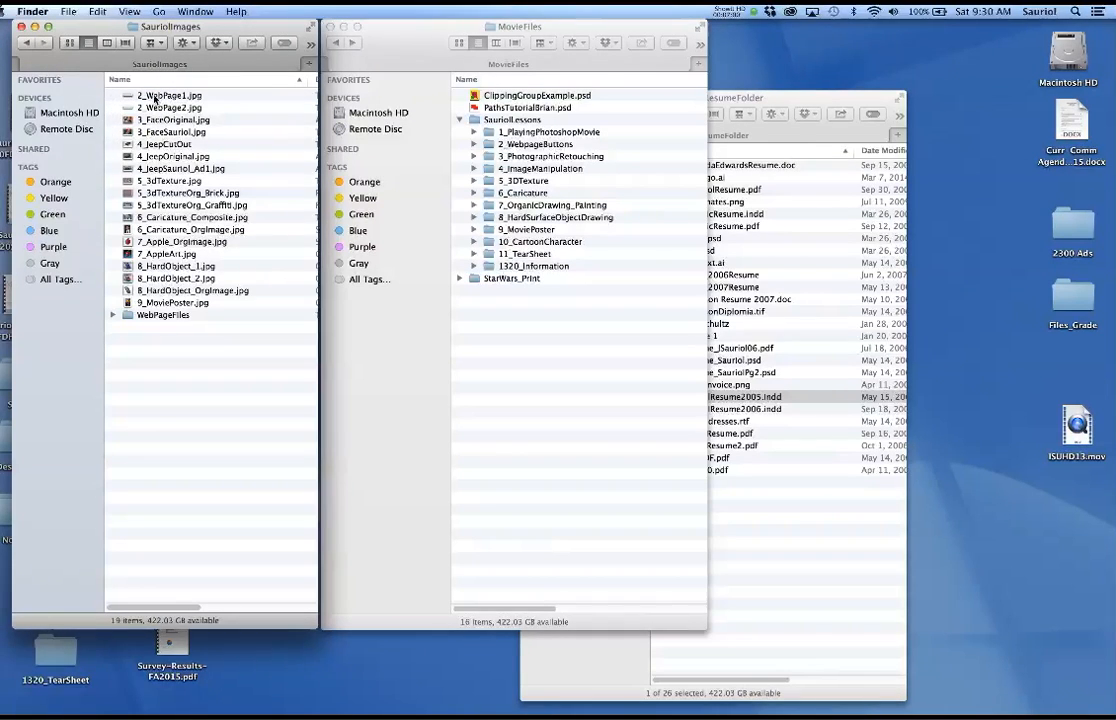
{"action": "left_click", "coordinate": [155, 97]}
{"action": "left_click", "coordinate": [158, 107]}
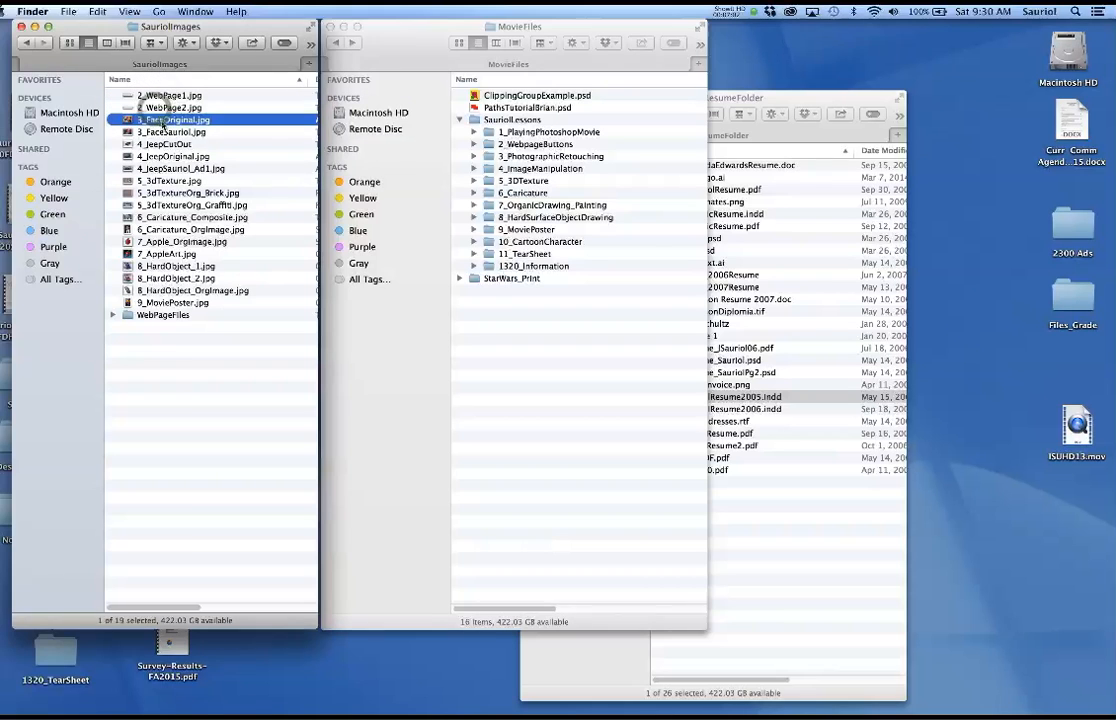
{"action": "left_click", "coordinate": [160, 131]}
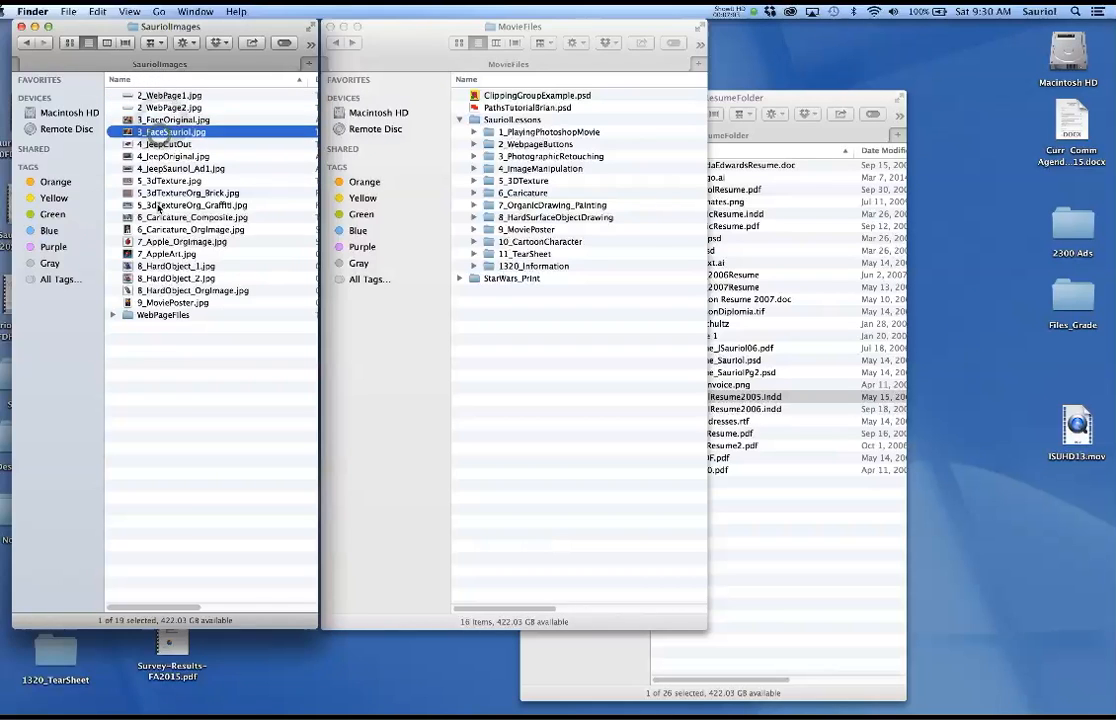
{"action": "left_click", "coordinate": [162, 302]}
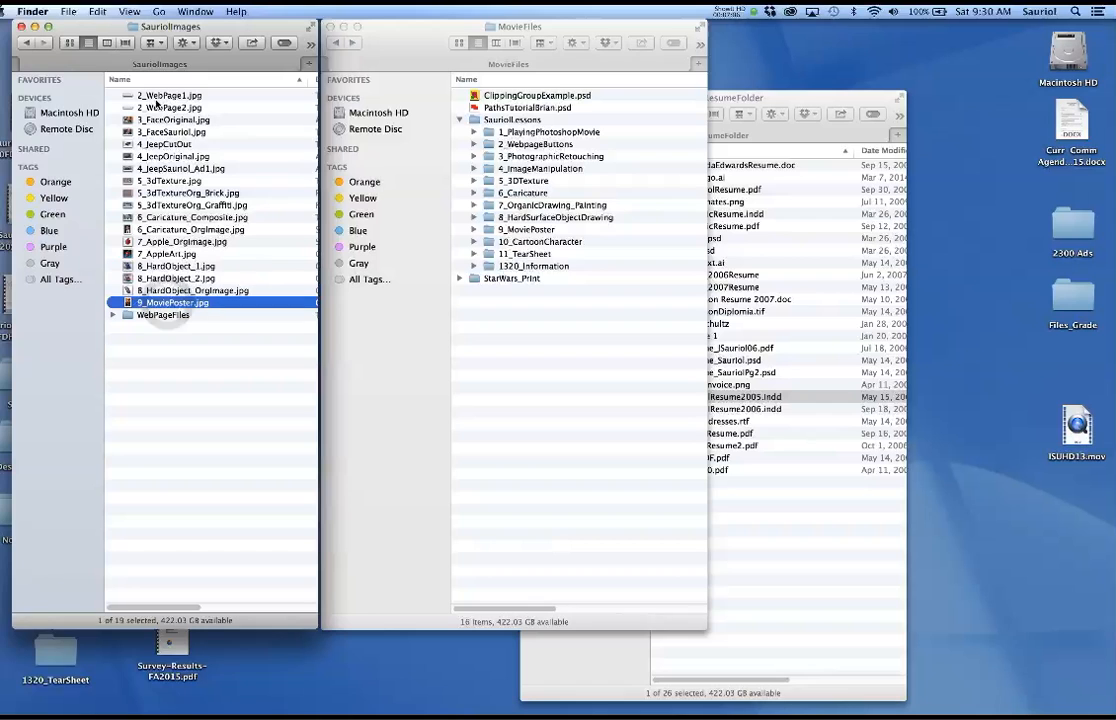
Preview 2_WebPage1.jpg, compare it with 2_WebPage2.jpg, and continue through the original face photo to its retouched version
{"action": "left_click", "coordinate": [157, 95]}
{"action": "key", "text": "space"}
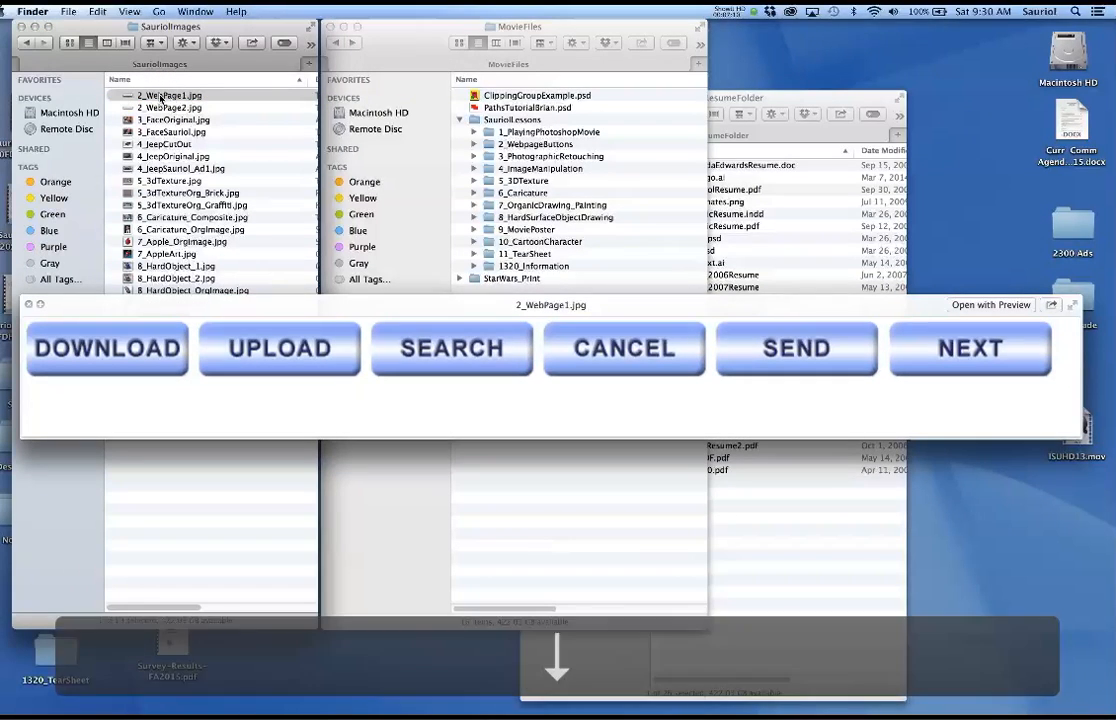
{"action": "key", "text": "Down"}
{"action": "key", "text": "Up"}
{"action": "key", "text": "Down"}
{"action": "key", "text": "Up"}
{"action": "key", "text": "Down"}
{"action": "key", "text": "Down"}
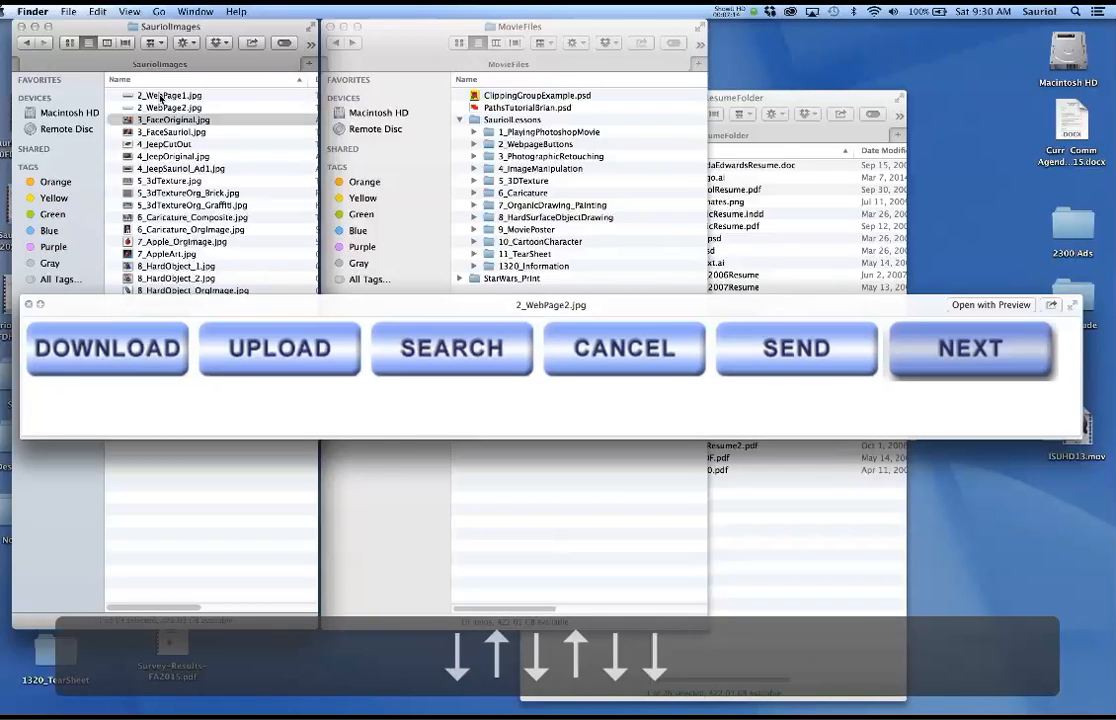
{"action": "key", "text": "Down"}
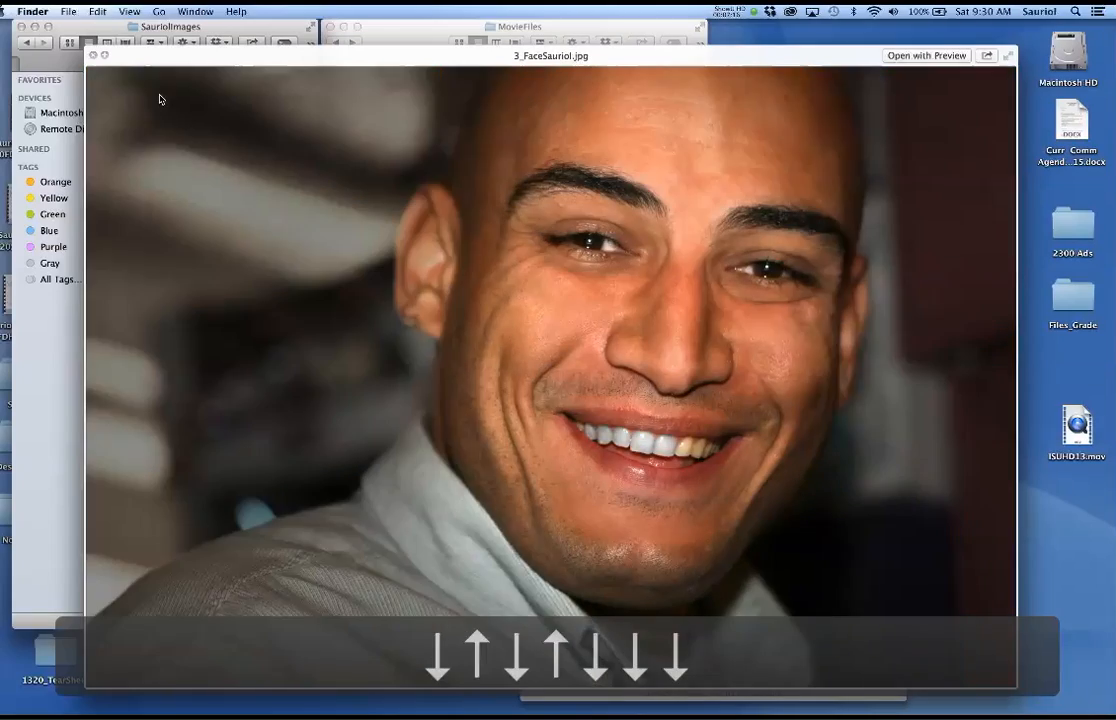
Preview the Jeep cutout, original and ad images, followed by the 3D texture composite and its brick and graffiti sources
{"action": "key", "text": "Down"}
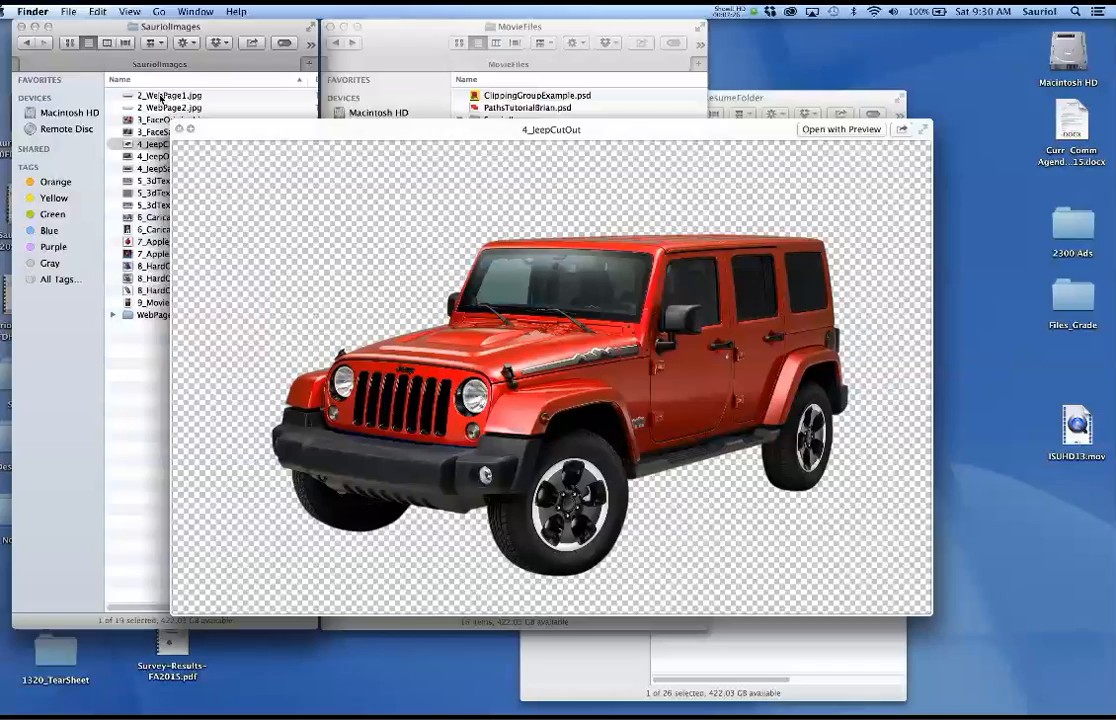
{"action": "key", "text": "Down"}
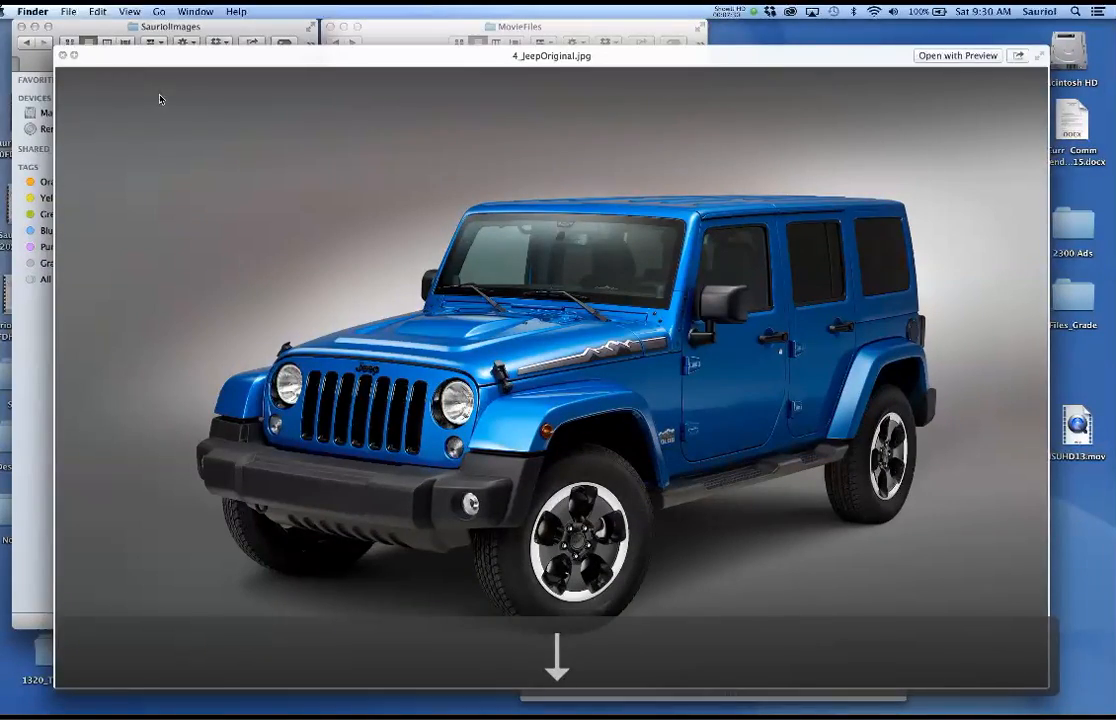
{"action": "key", "text": "Down"}
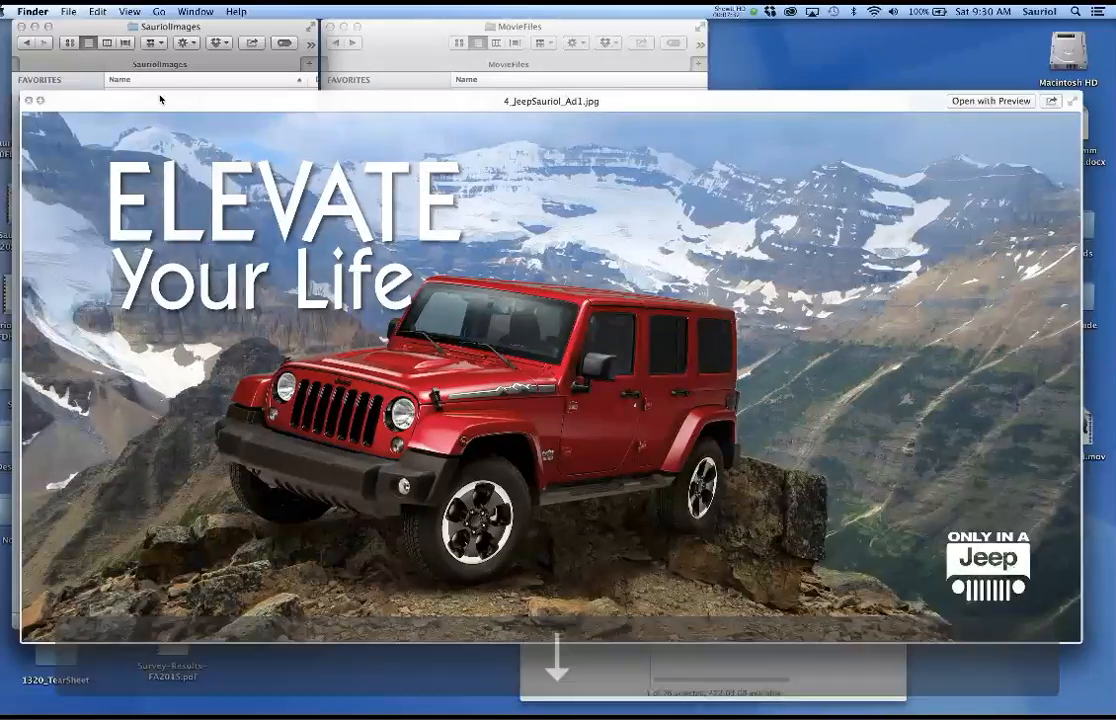
{"action": "key", "text": "Down"}
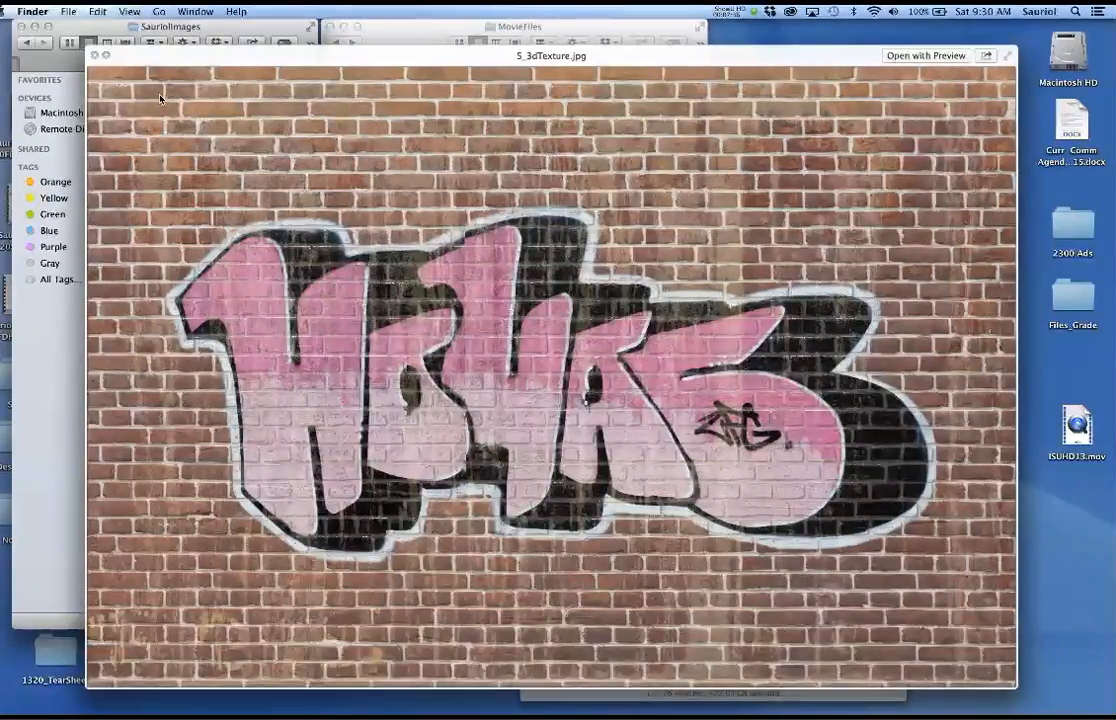
{"action": "key", "text": "Down"}
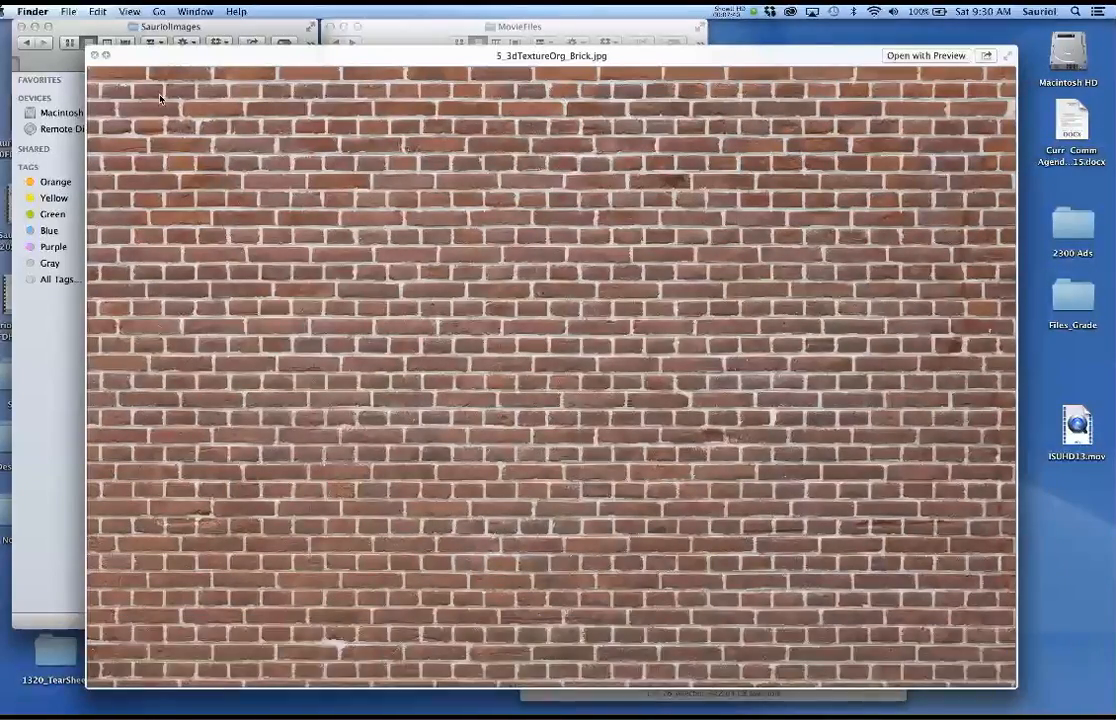
{"action": "key", "text": "Down"}
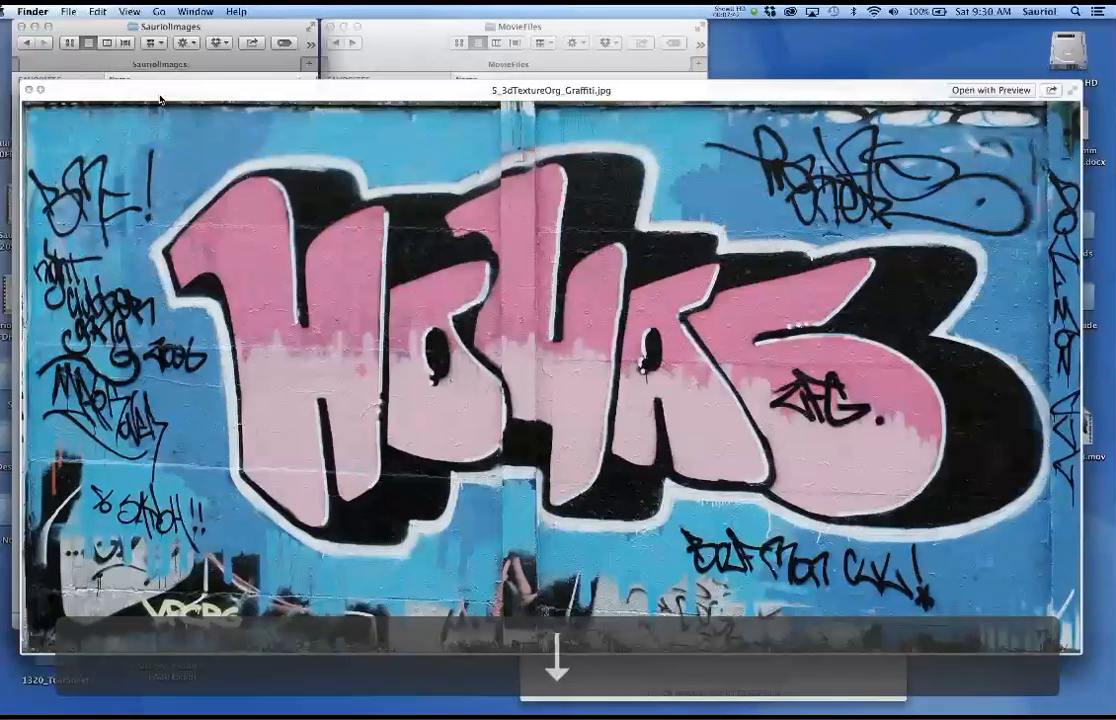
Preview the caricature composite and its source photo, and compare 7_Apple_OrgImage.jpg with 7_AppleArt.jpg
{"action": "key", "text": "Down"}
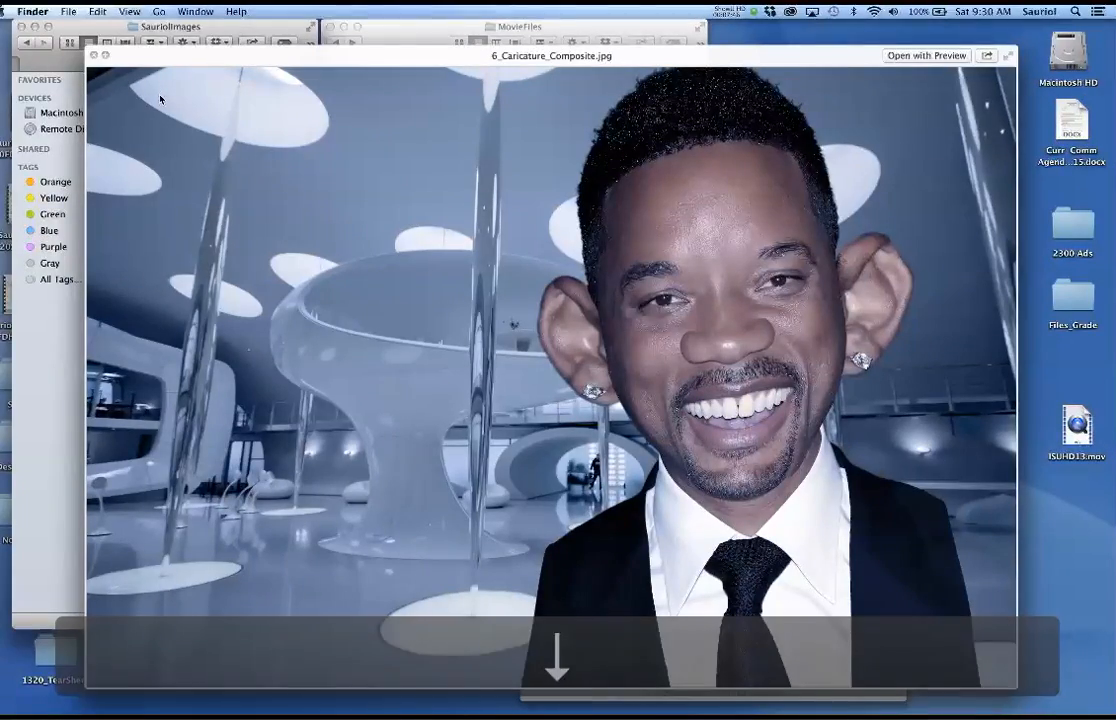
{"action": "key", "text": "Down"}
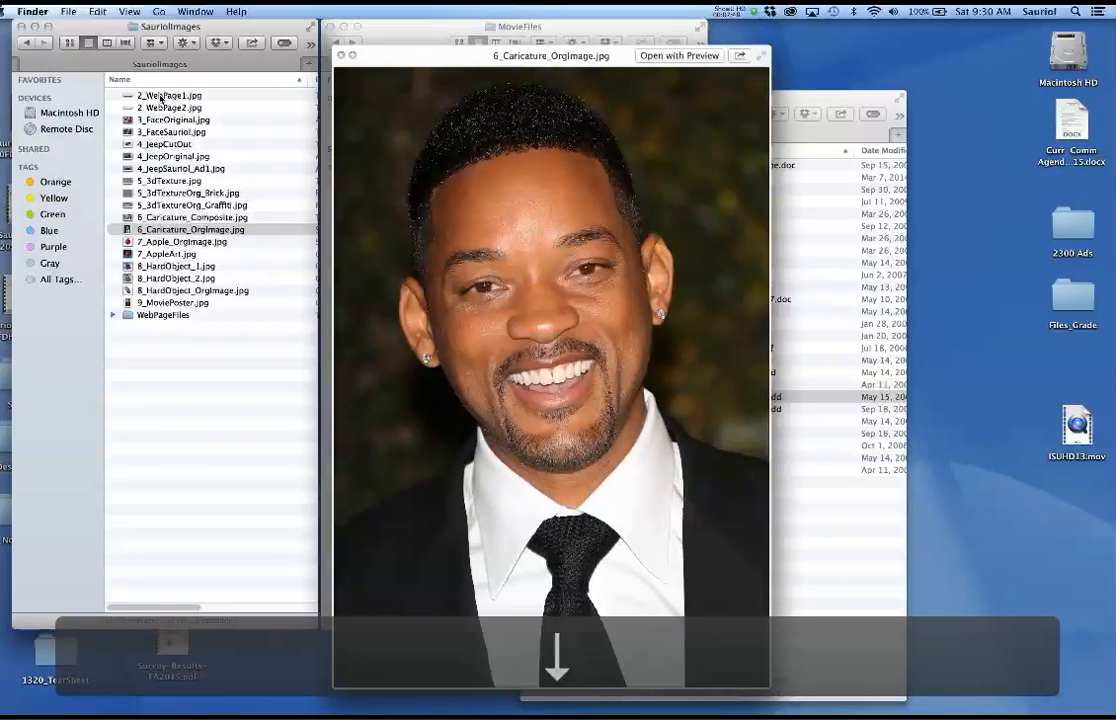
{"action": "key", "text": "Down"}
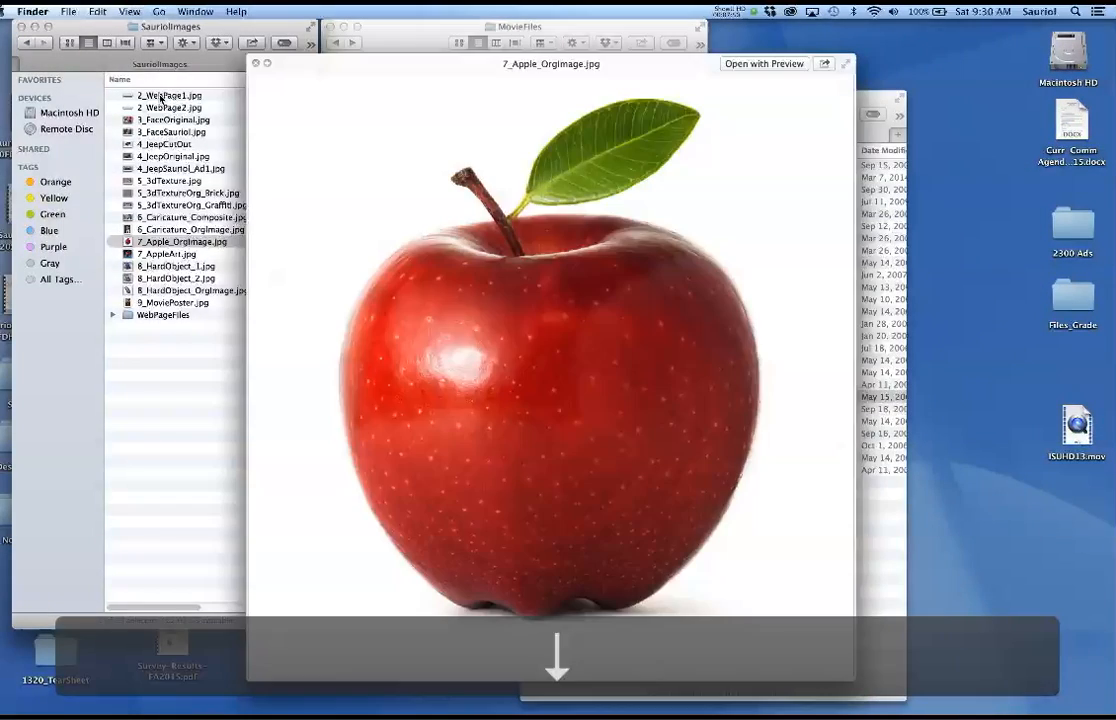
{"action": "key", "text": "Down"}
{"action": "key", "text": "Up"}
{"action": "key", "text": "Down"}
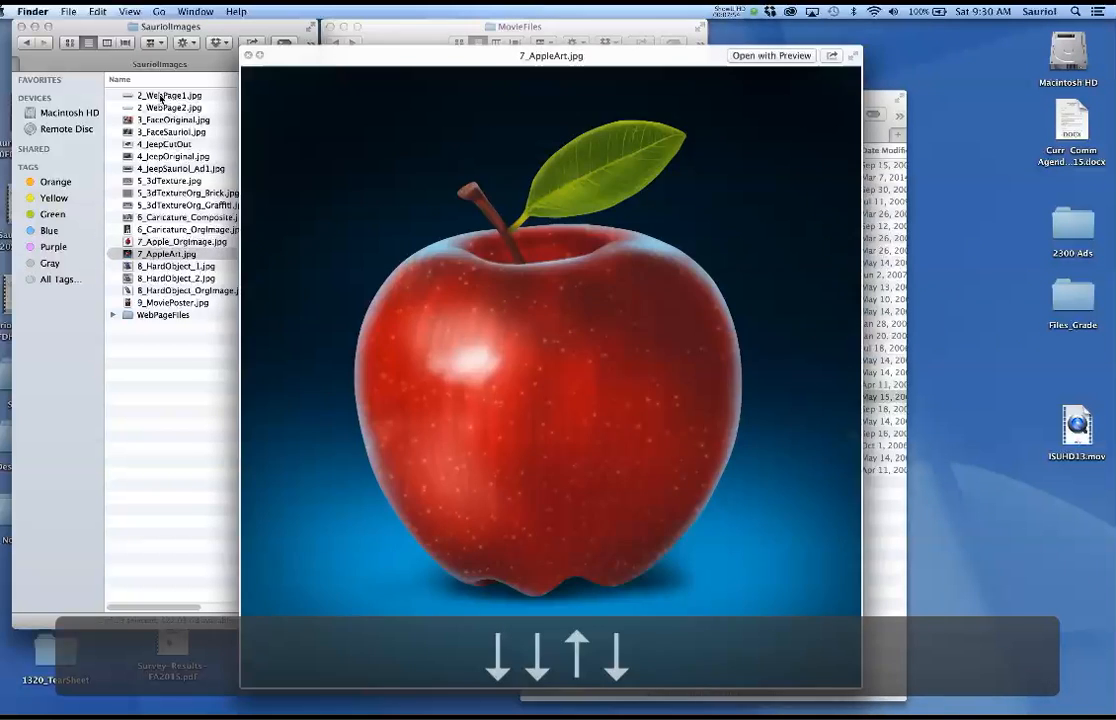
{"action": "key", "text": "Up"}
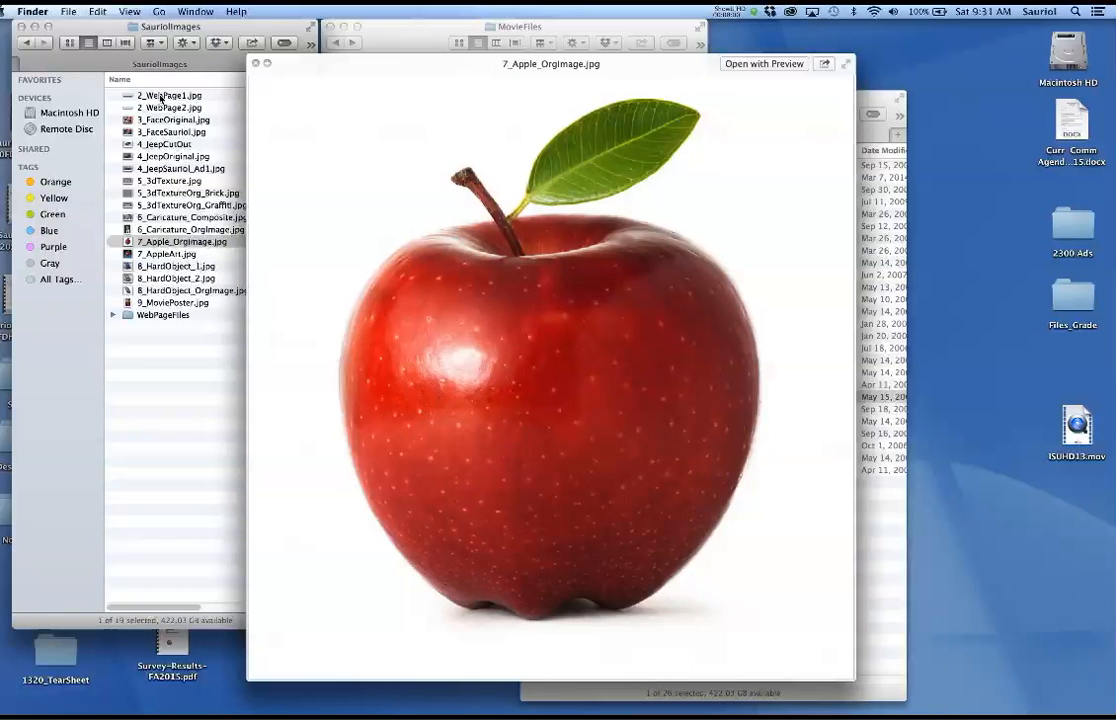
Preview the hard object phone images through to 9_MoviePoster.jpg, and close the preview
{"action": "key", "text": "Down"}
{"action": "key", "text": "Down"}
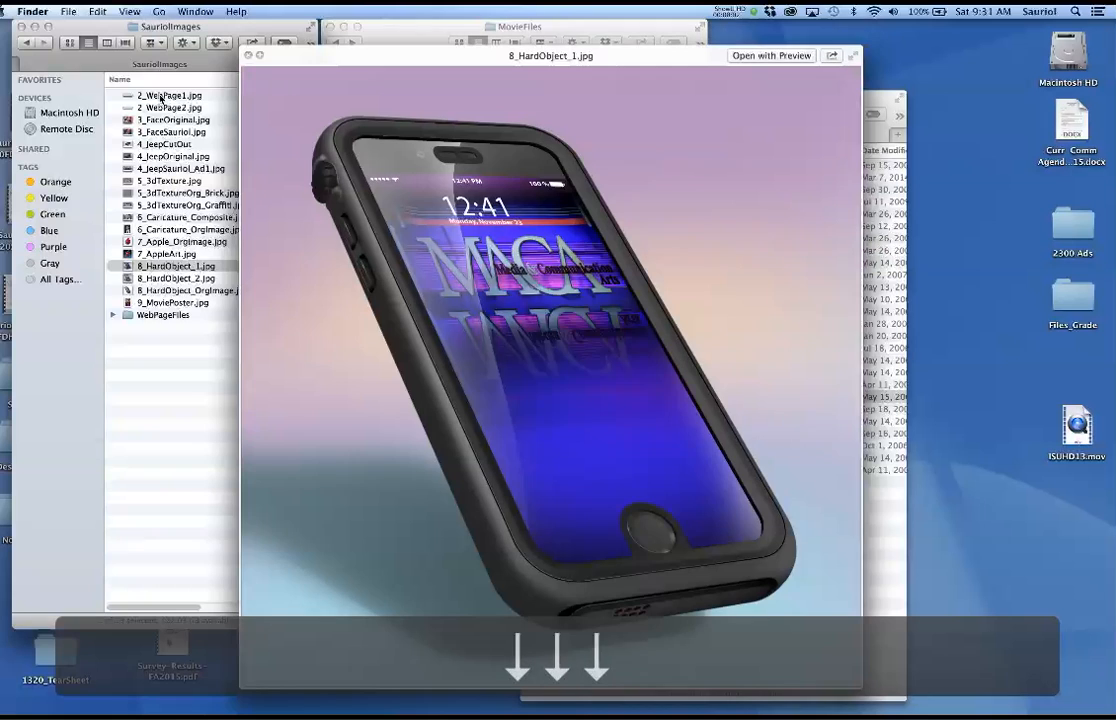
{"action": "key", "text": "Down"}
{"action": "key", "text": "Down"}
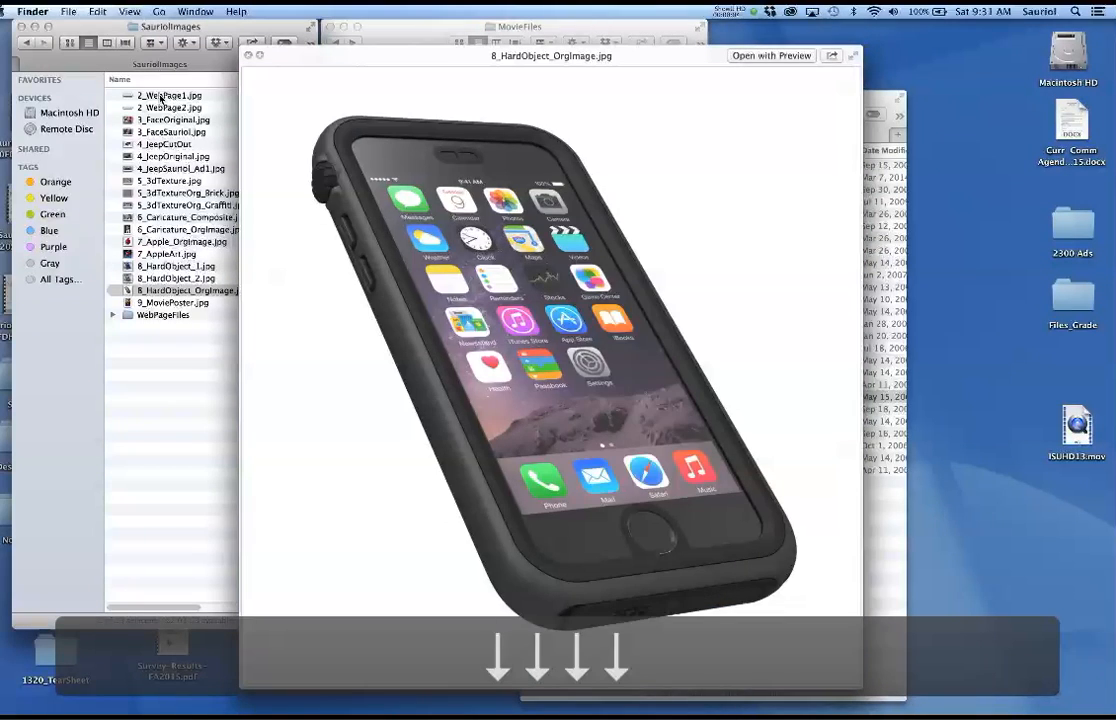
{"action": "key", "text": "Down"}
{"action": "key", "text": "Down"}
{"action": "key", "text": "Up"}
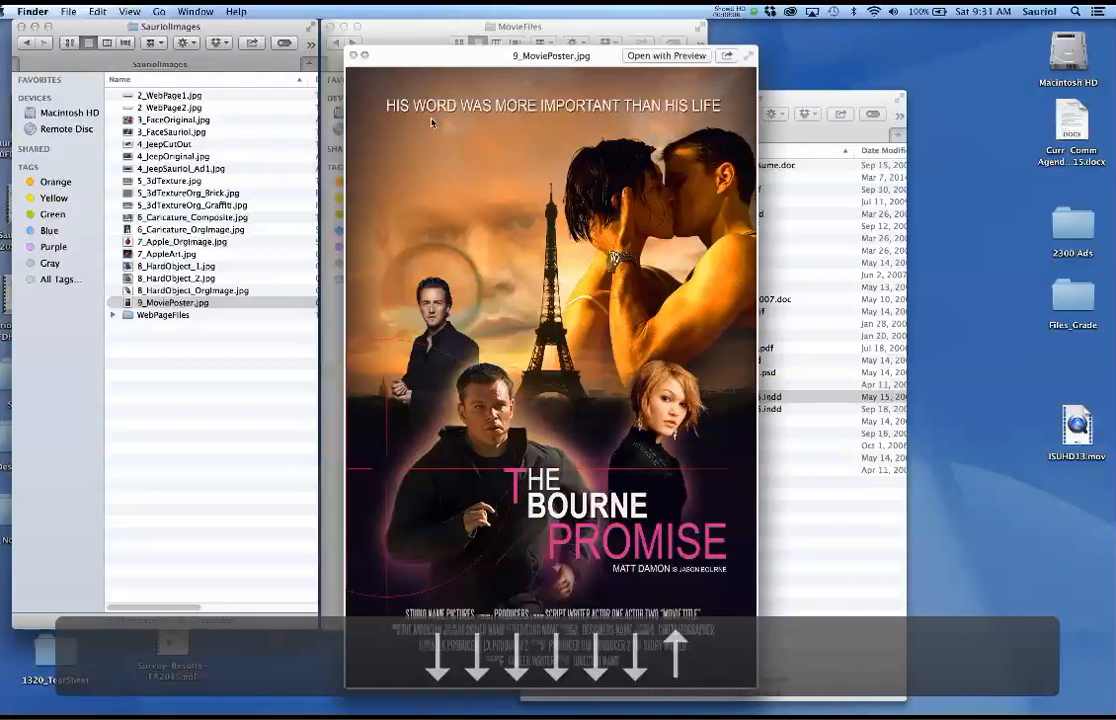
{"action": "left_click", "coordinate": [353, 57]}
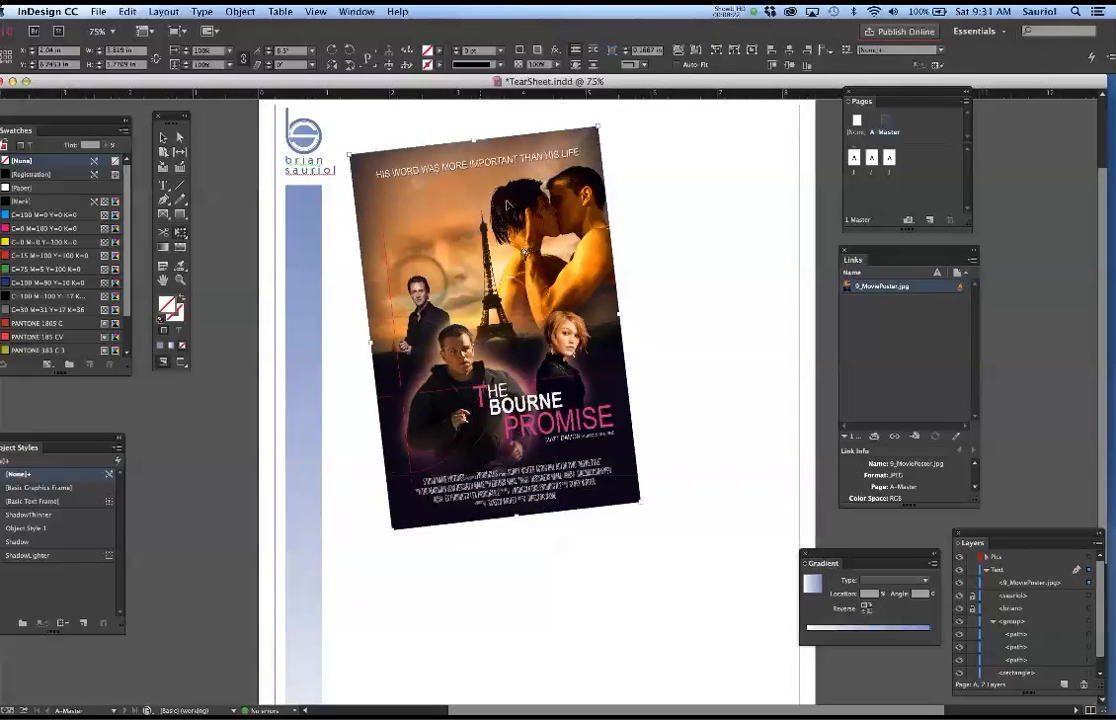
Compare the ShadowLighter and Shadow object styles on the selected movie poster and leave Shadow applied
{"action": "left_click_drag", "start_coordinate": [43, 447], "coordinate": [249, 323]}
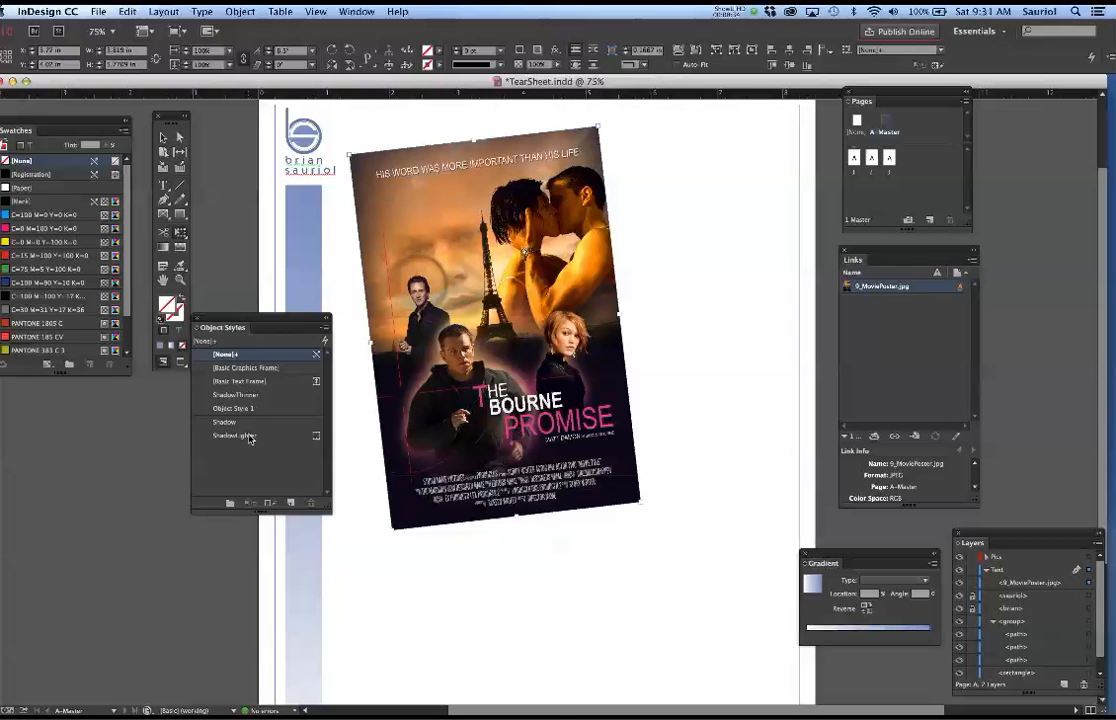
{"action": "left_click", "coordinate": [249, 436]}
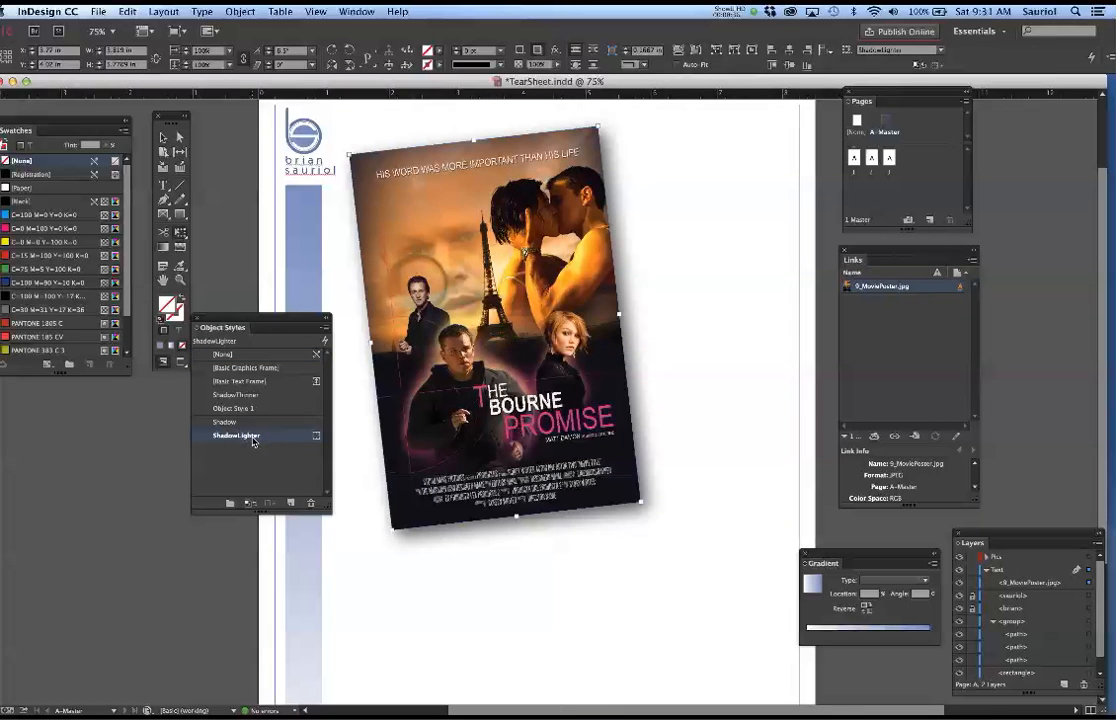
{"action": "left_click", "coordinate": [249, 423]}
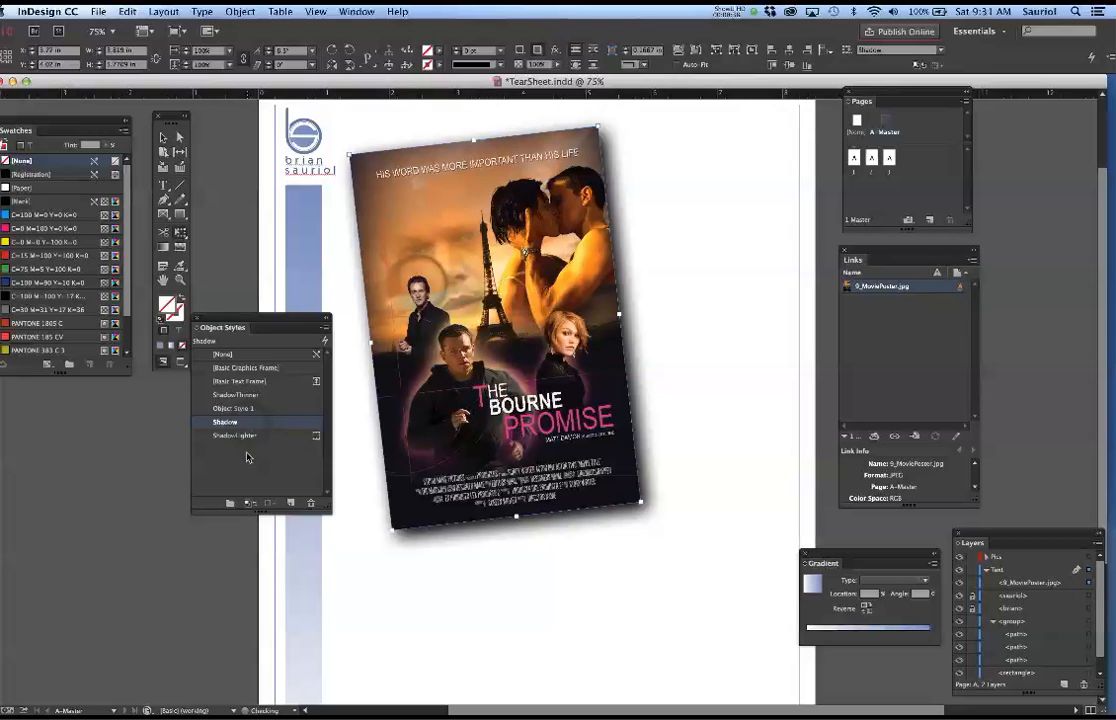
{"action": "left_click", "coordinate": [249, 436]}
{"action": "left_click", "coordinate": [255, 423]}
Review the attributes offered for a new object style based on Shadow, and cancel without creating it
{"action": "left_click", "coordinate": [356, 11]}
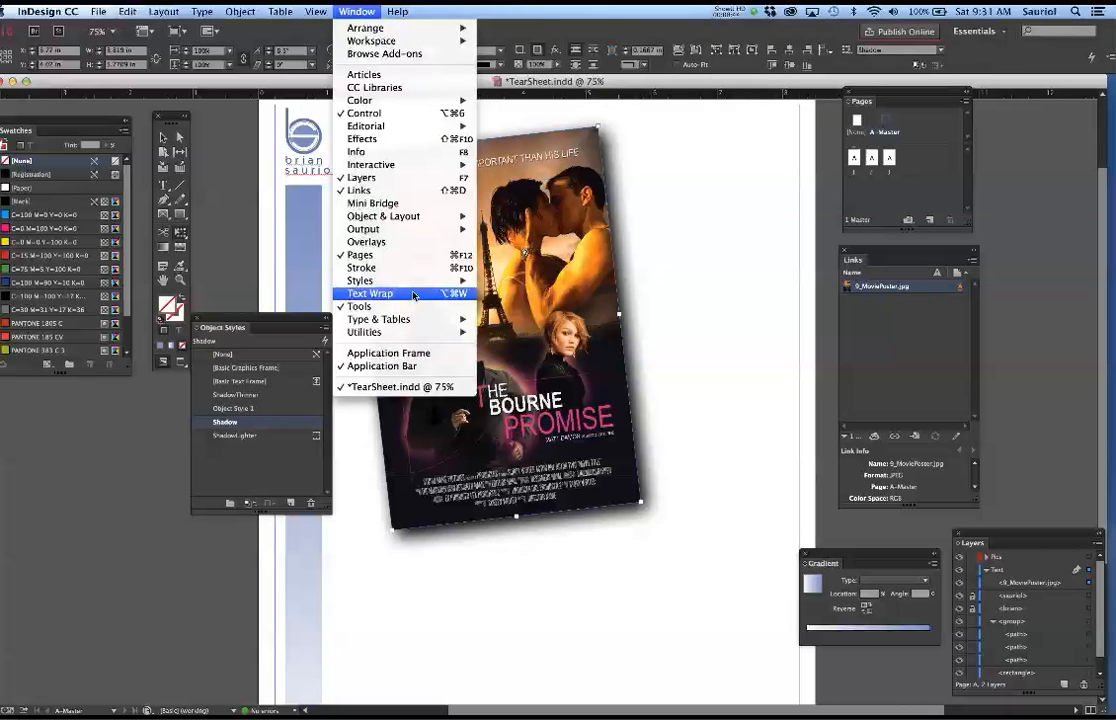
{"action": "mouse_move", "coordinate": [410, 280]}
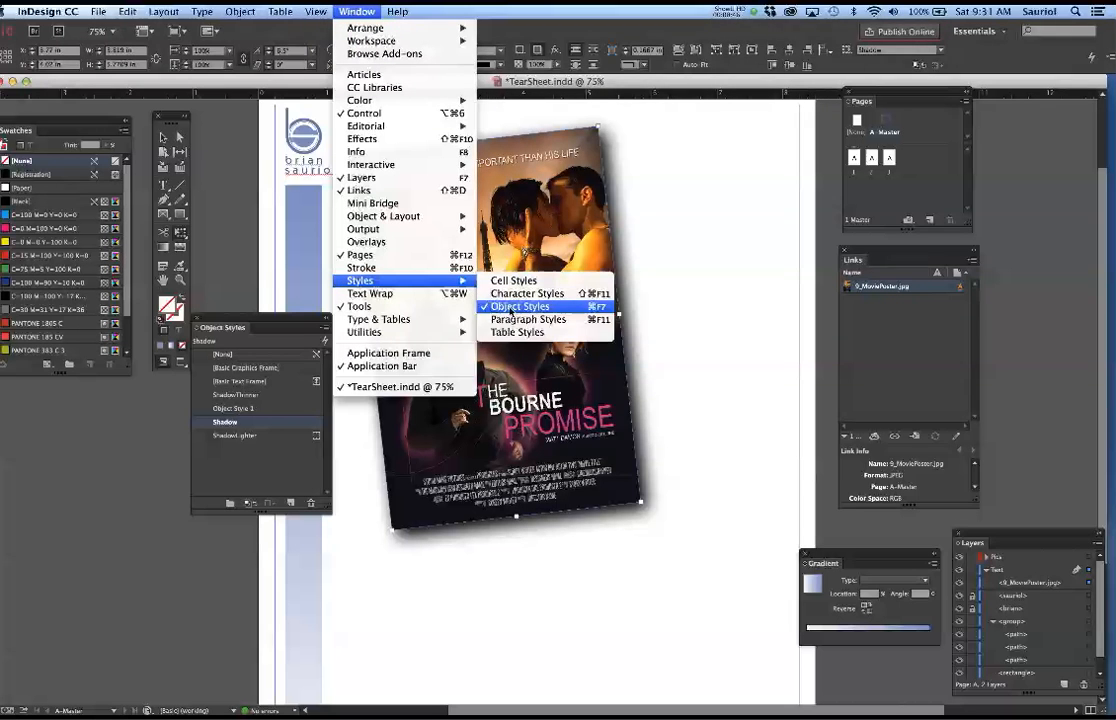
{"action": "left_click", "coordinate": [511, 310]}
{"action": "left_click", "coordinate": [324, 329]}
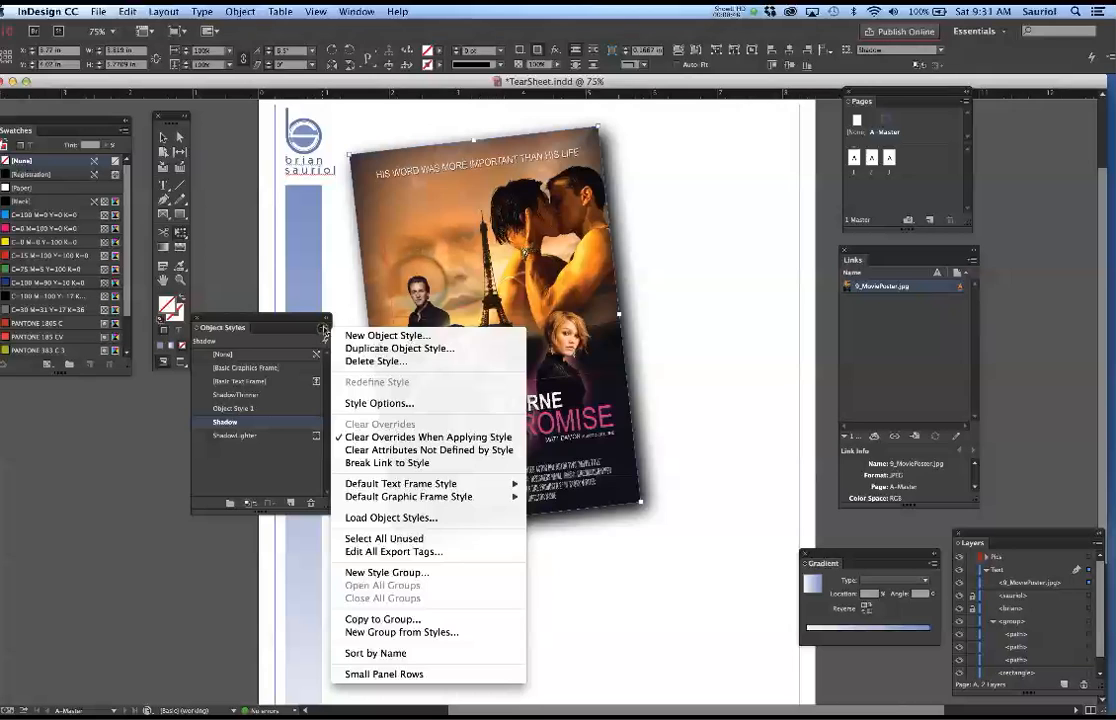
{"action": "left_click", "coordinate": [368, 336]}
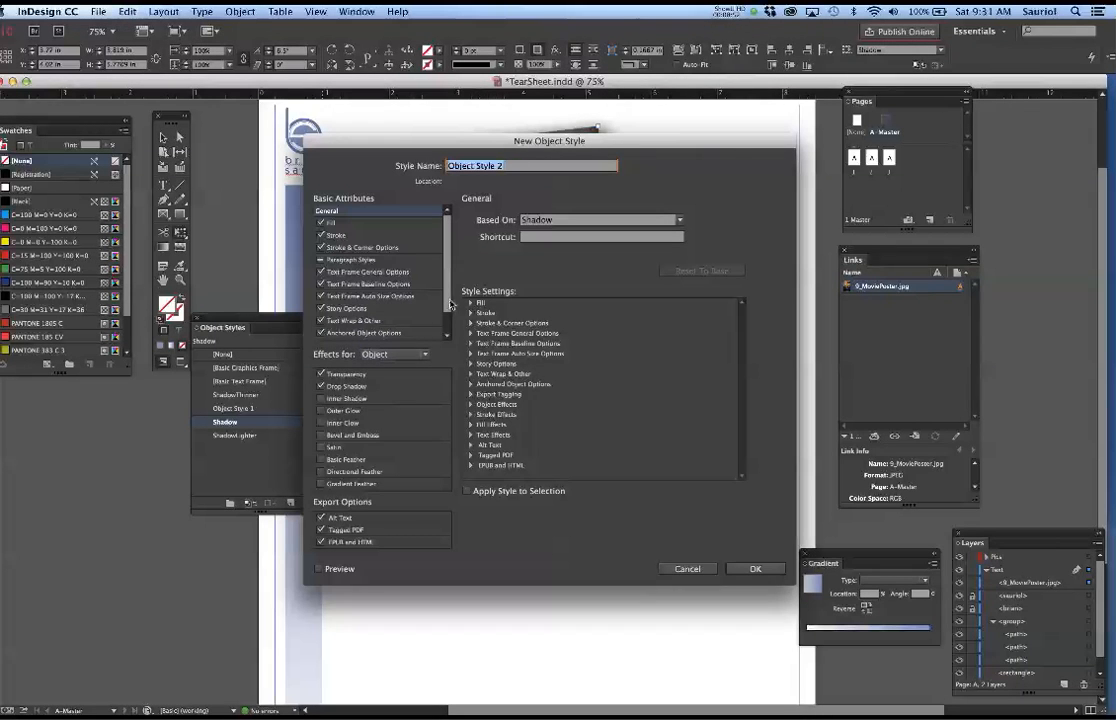
{"action": "scroll", "coordinate": [390, 270], "scroll_direction": "down", "scroll_amount": 2}
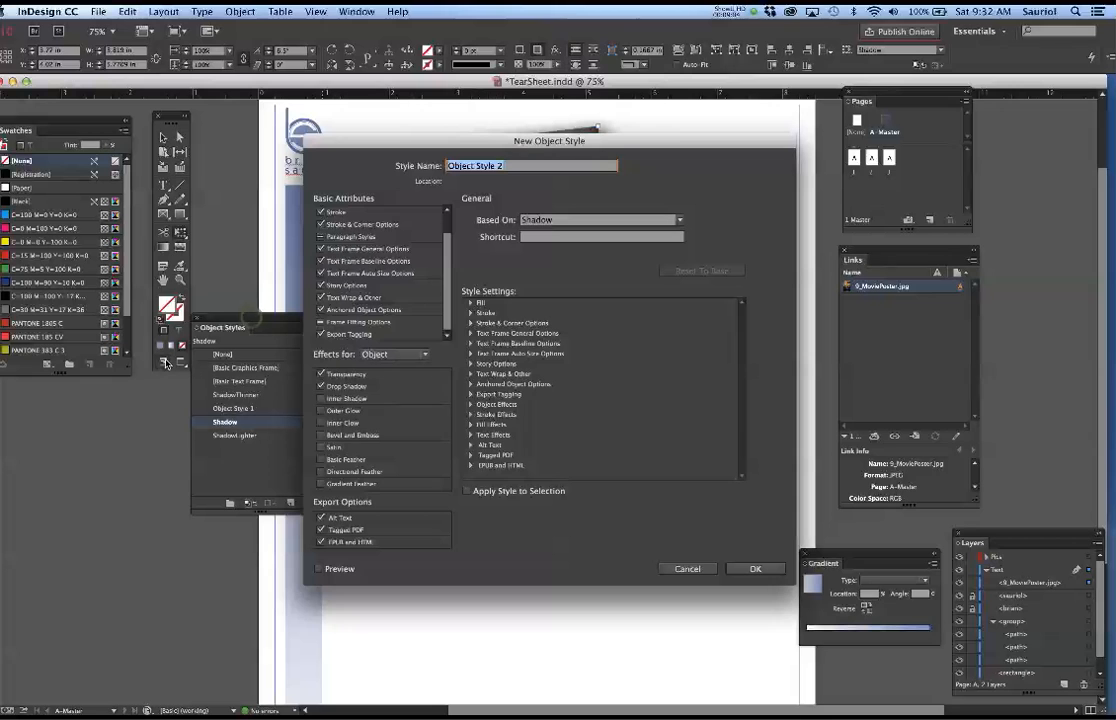
{"action": "left_click", "coordinate": [697, 569]}
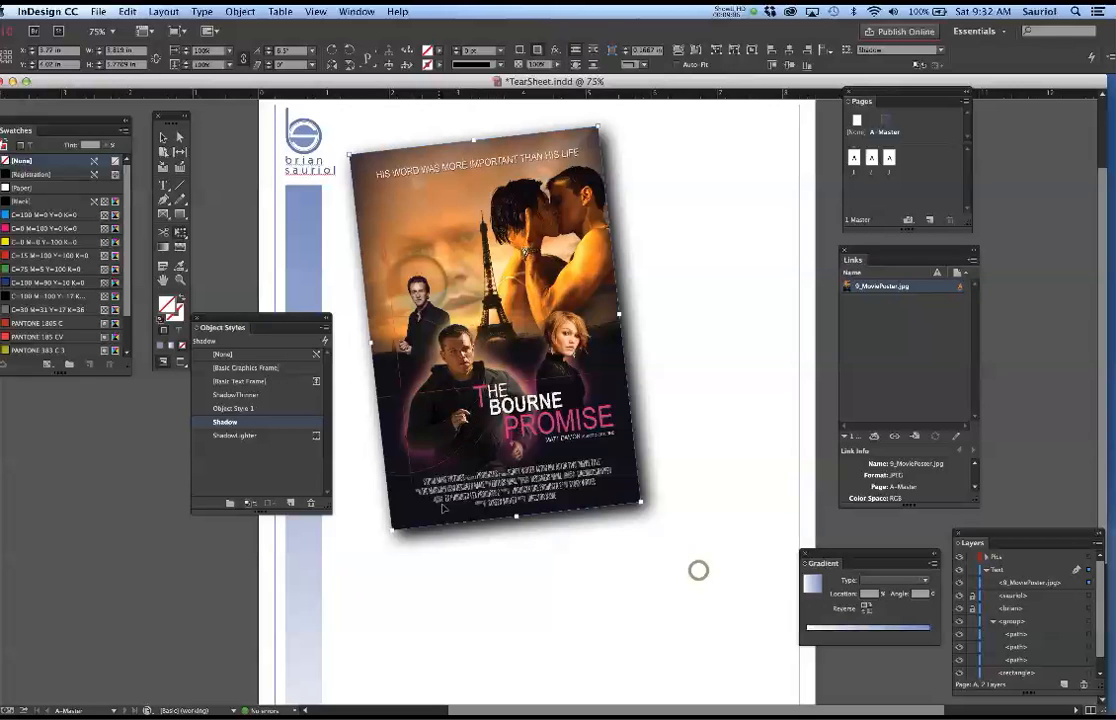
Move the Object Styles panel off the page, deselect the movie poster, and show the whole master page at 50%
{"action": "left_click_drag", "start_coordinate": [296, 318], "coordinate": [190, 430]}
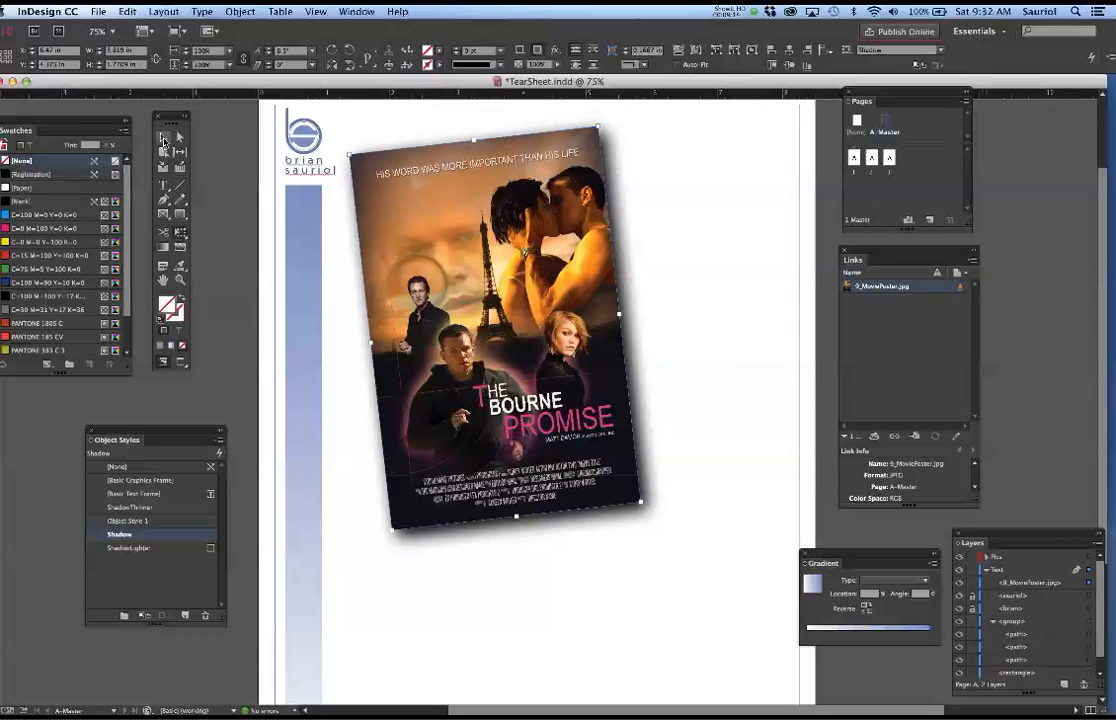
{"action": "left_click", "coordinate": [690, 382]}
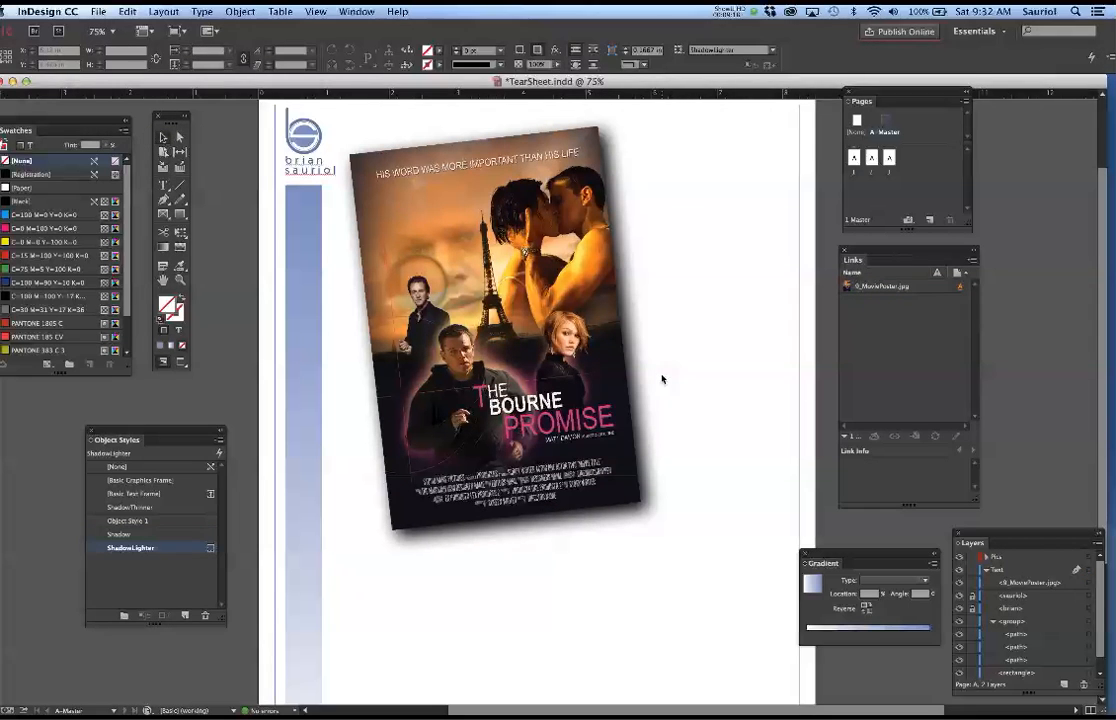
{"action": "key", "text": "super+minus"}
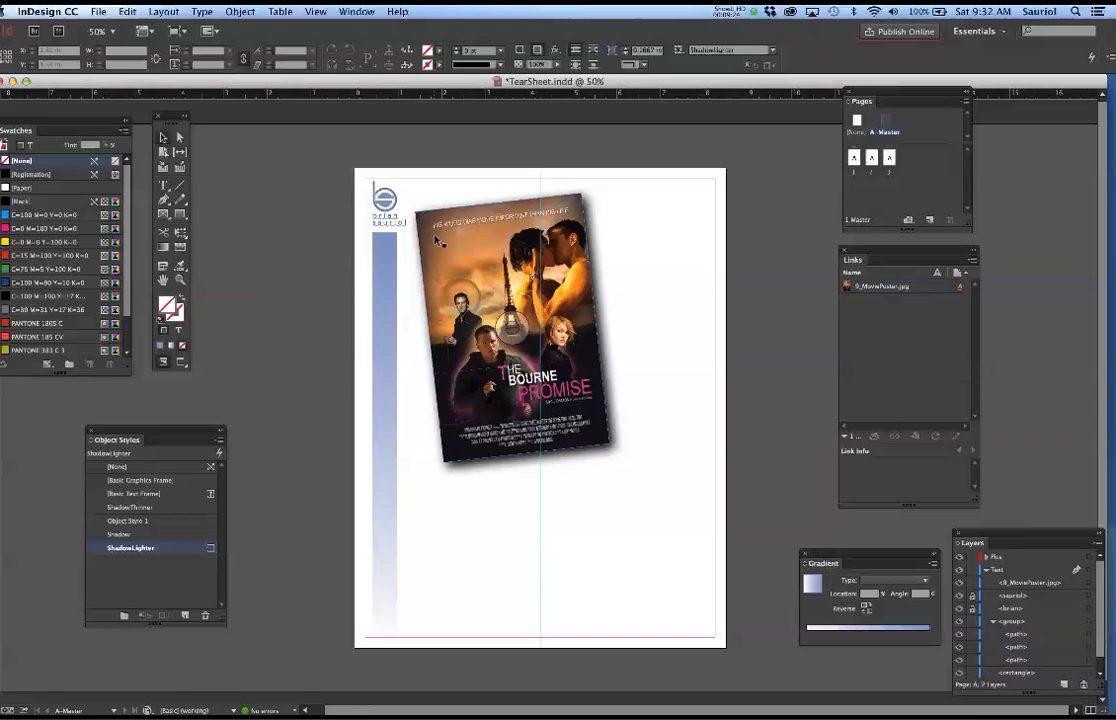
{"action": "left_click", "coordinate": [650, 281]}
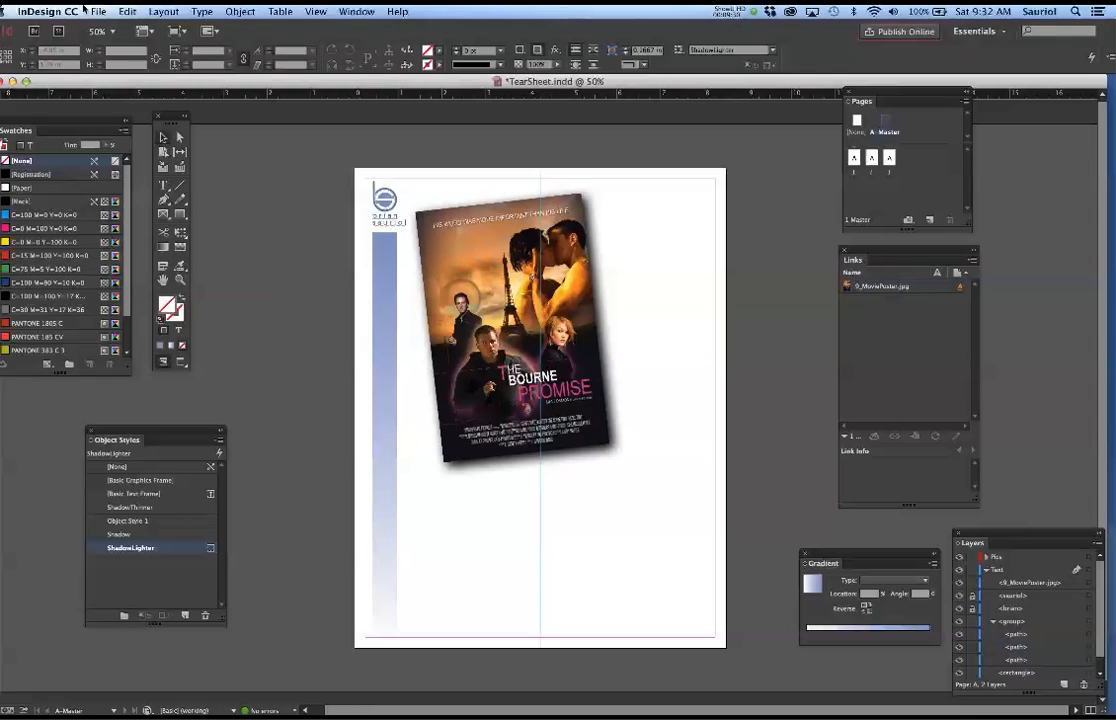
Load 8_HardObject_1.jpg, 8_HardObject_2.jpg and 8_HardObject_OrgImage.jpg together for placing in the document
{"action": "left_click", "coordinate": [99, 11]}
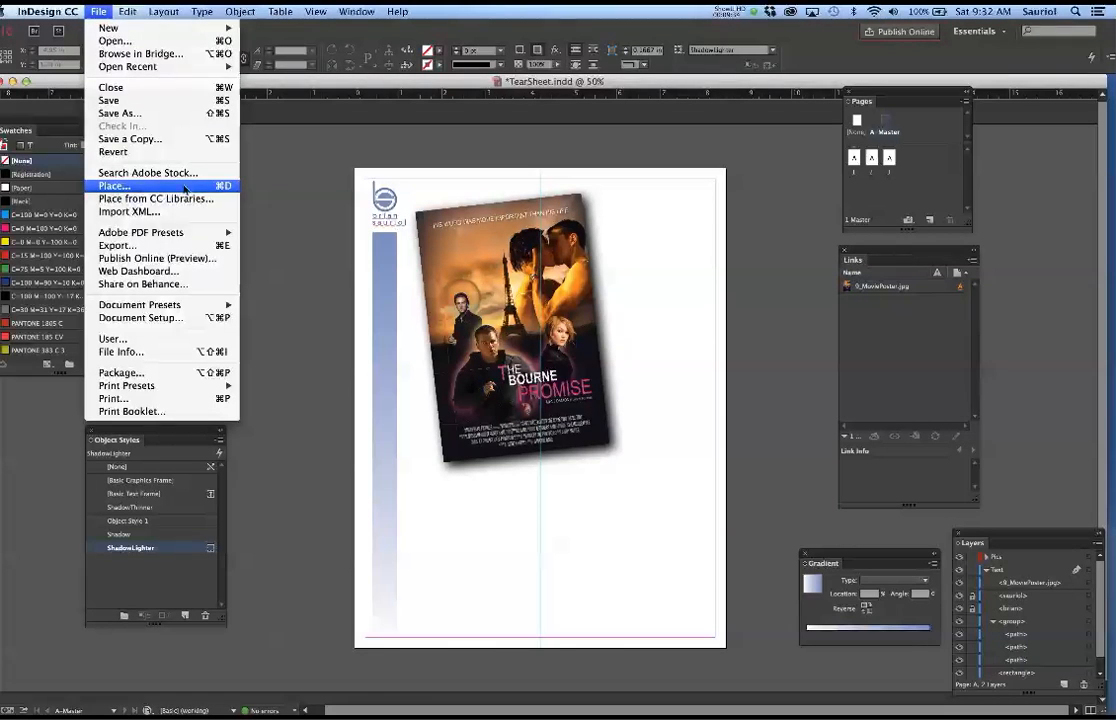
{"action": "left_click", "coordinate": [211, 190]}
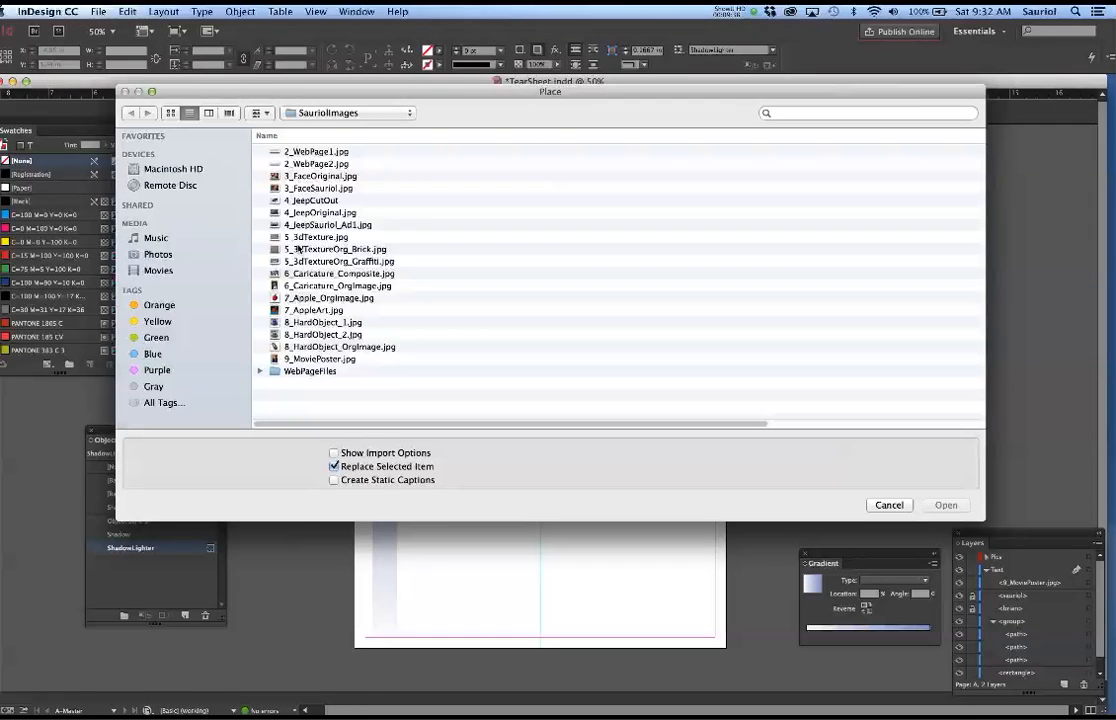
{"action": "left_click", "coordinate": [302, 335]}
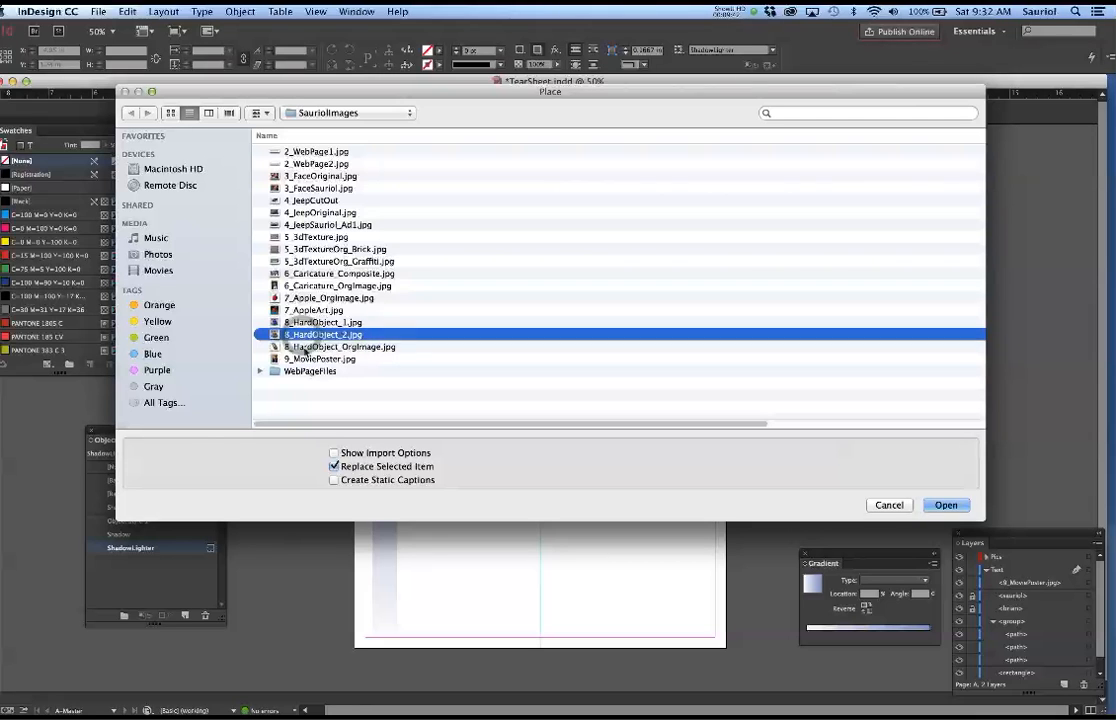
{"action": "left_click", "coordinate": [305, 347]}
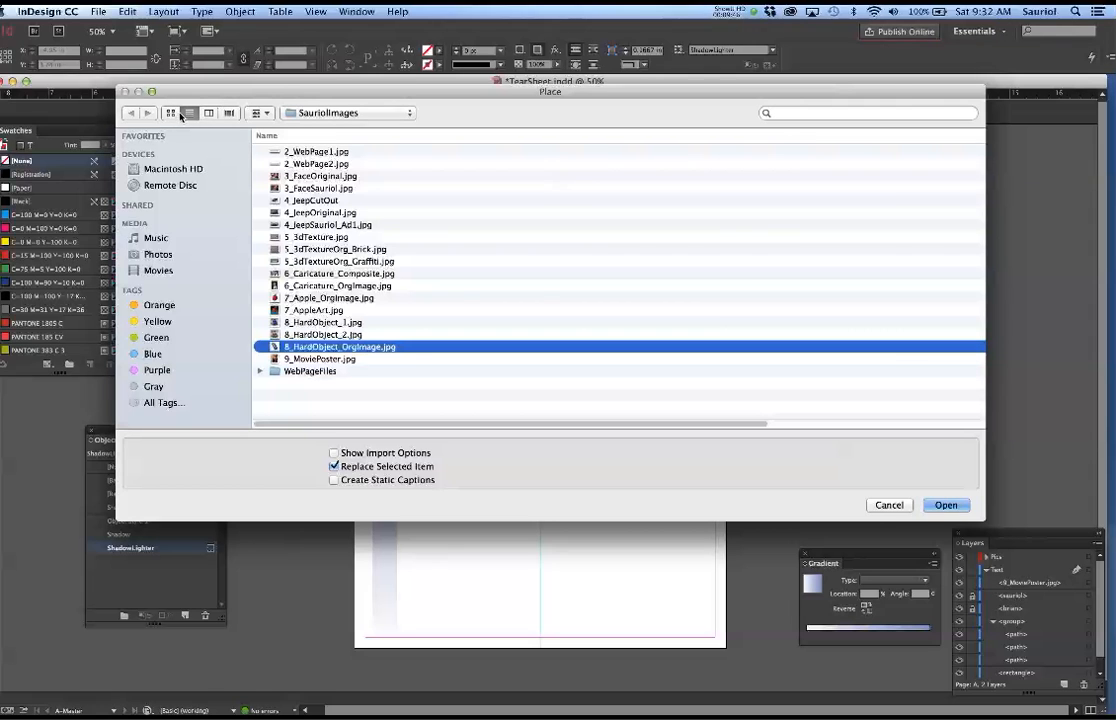
{"action": "left_click", "coordinate": [209, 113]}
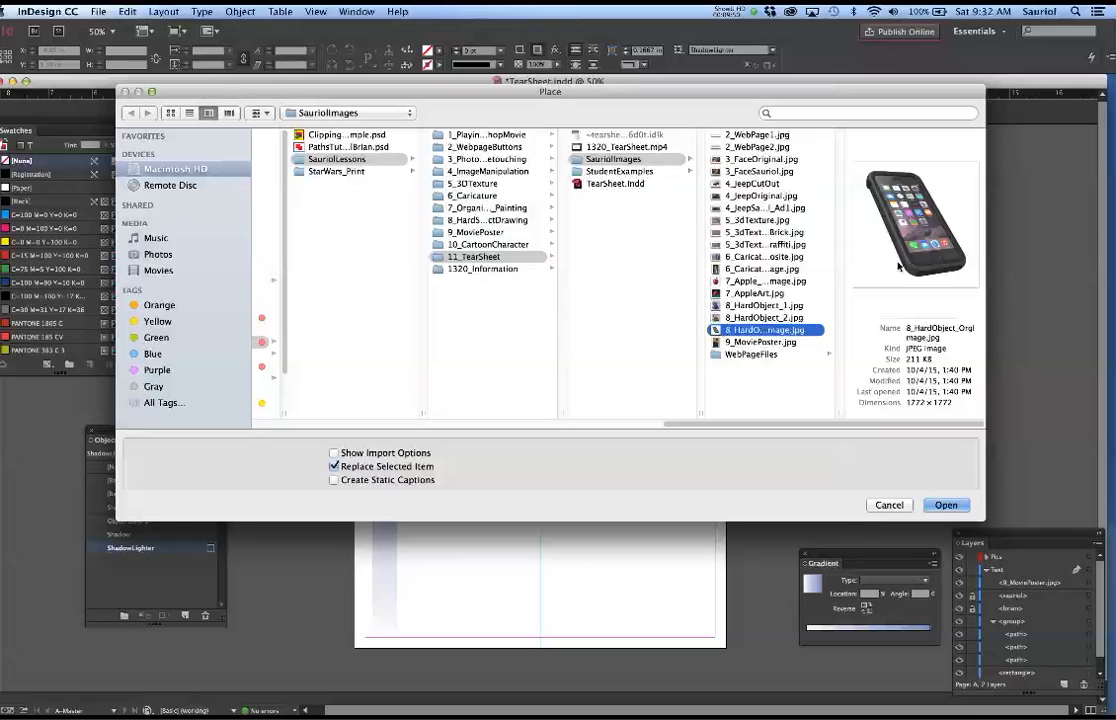
{"action": "left_click", "coordinate": [750, 305]}
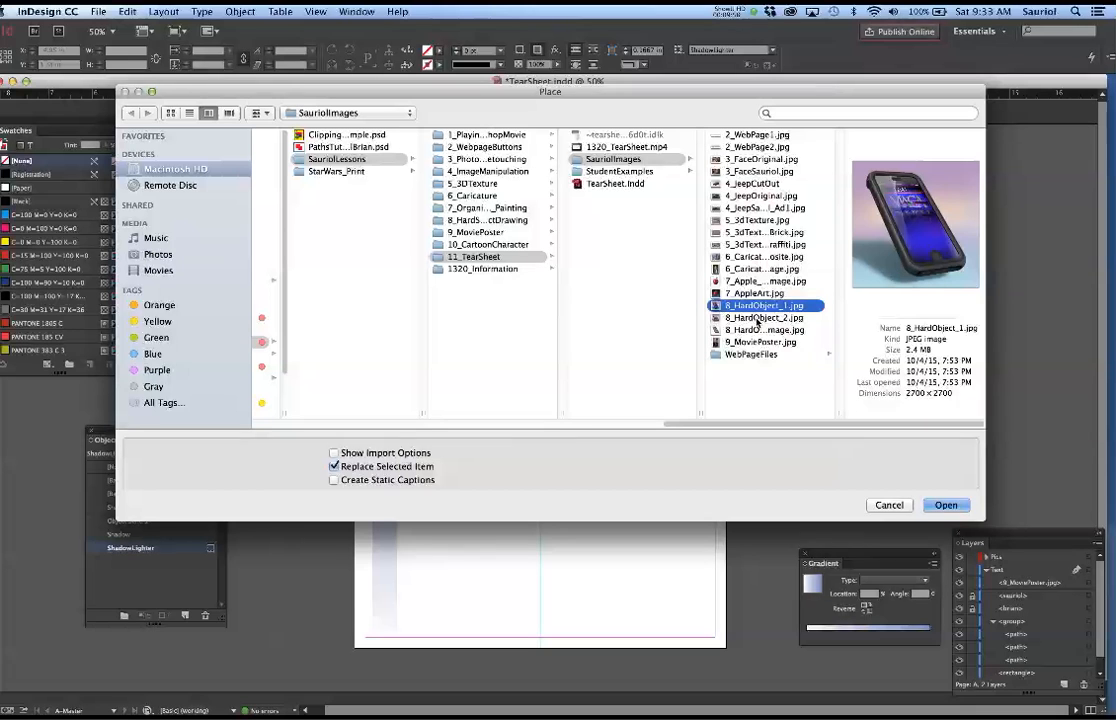
{"action": "left_click", "coordinate": [760, 318], "text": "shift"}
{"action": "left_click", "coordinate": [766, 330], "text": "shift"}
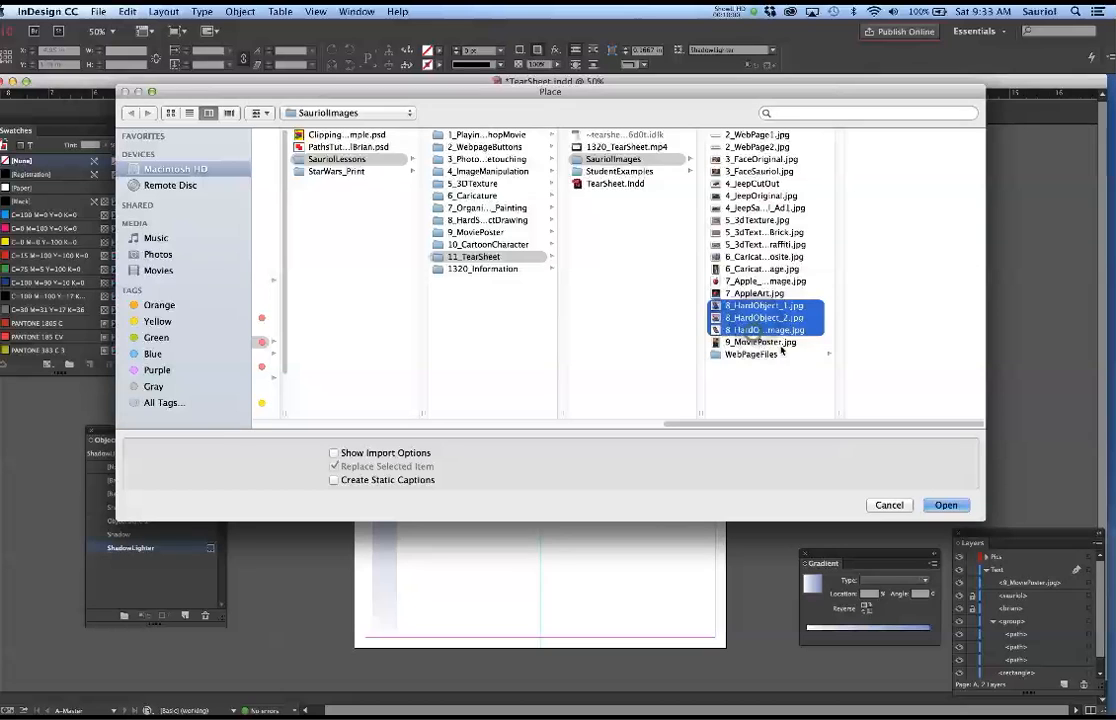
{"action": "left_click", "coordinate": [942, 505]}
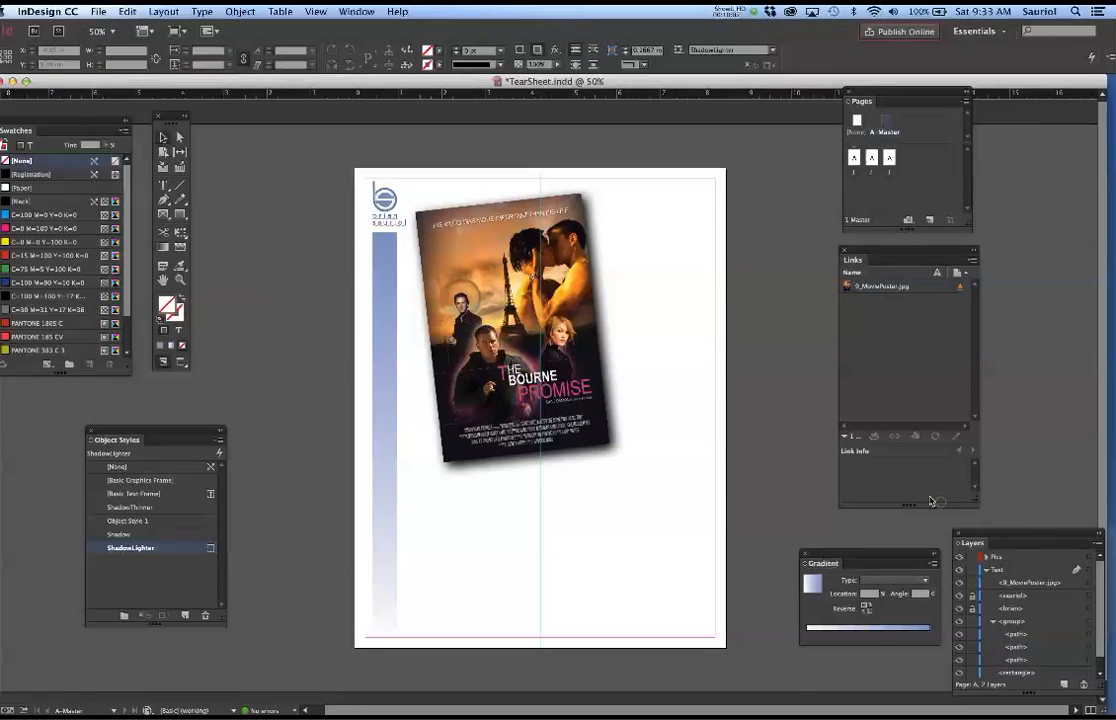
Place the two finished phone images over the master page and set the original phone photo on the pasteboard beside it
{"action": "left_click", "coordinate": [408, 444]}
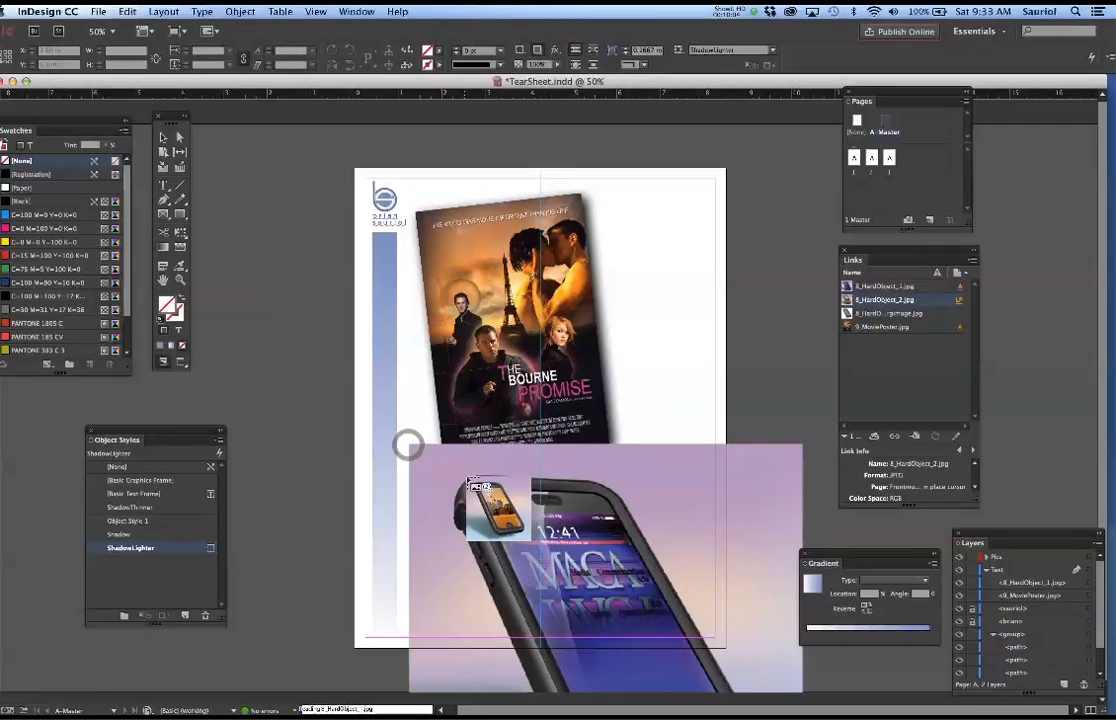
{"action": "left_click", "coordinate": [243, 151]}
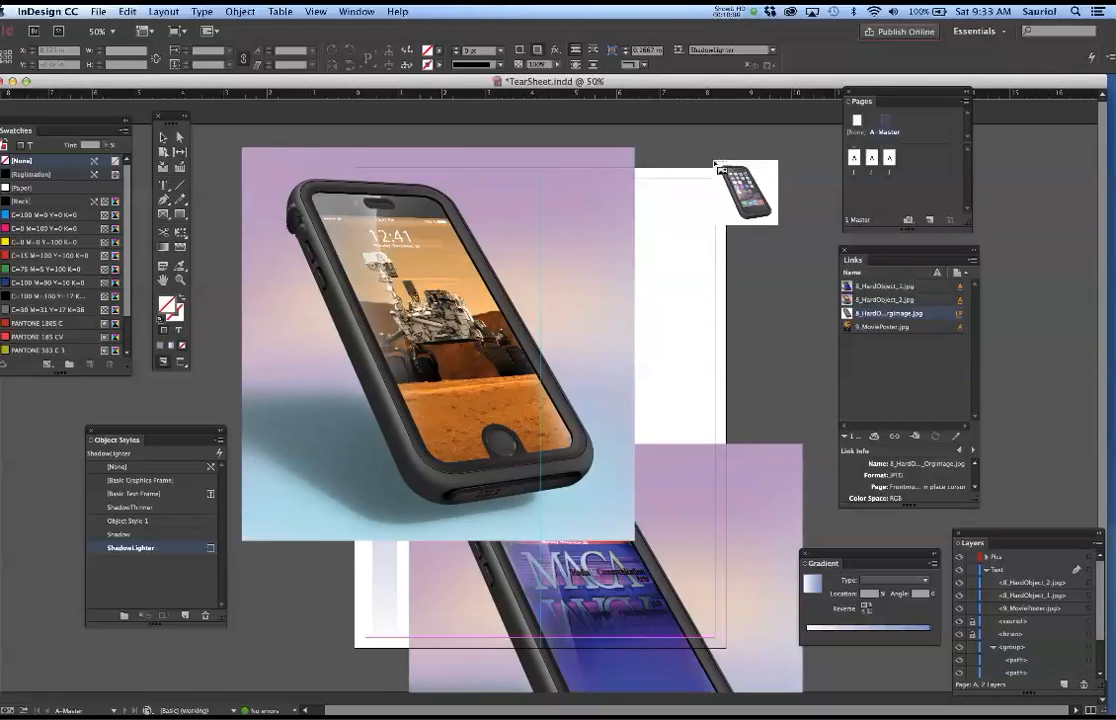
{"action": "left_click", "coordinate": [703, 147]}
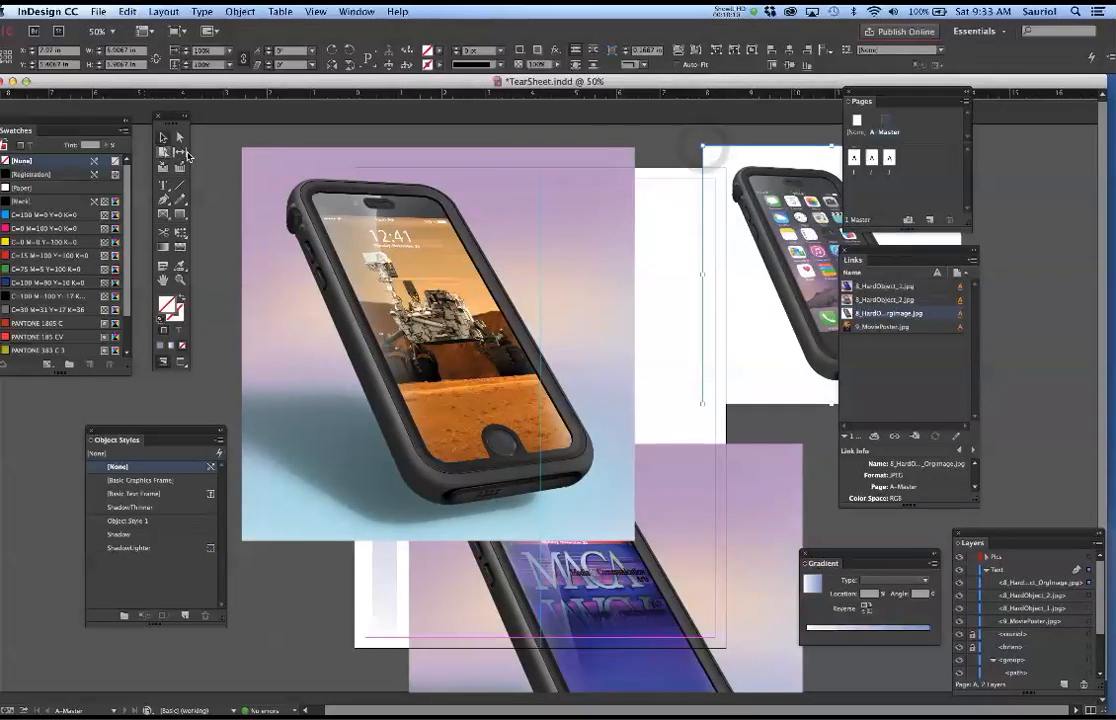
{"action": "left_click", "coordinate": [168, 140]}
{"action": "left_click_drag", "start_coordinate": [751, 222], "coordinate": [829, 281]}
Move 8_HardObject_1.jpg up beneath 8_HardObject_2.jpg, and shrink both image frames together to about 2.09 in square
{"action": "left_click", "coordinate": [542, 259]}
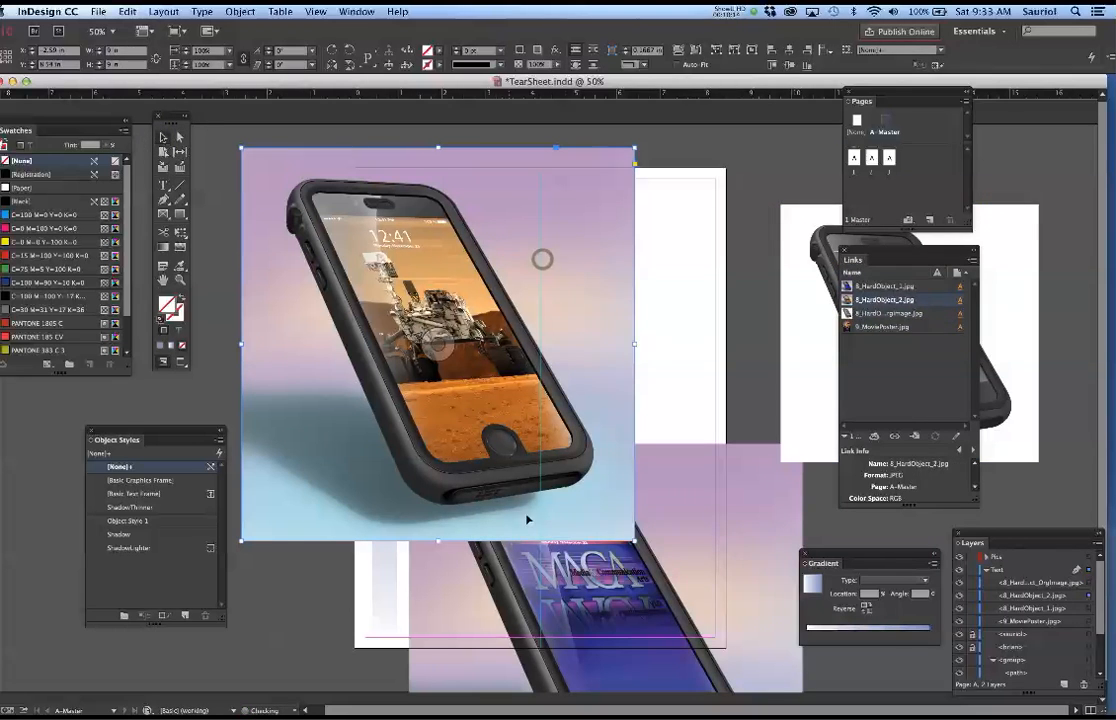
{"action": "left_click_drag", "start_coordinate": [681, 538], "coordinate": [569, 323]}
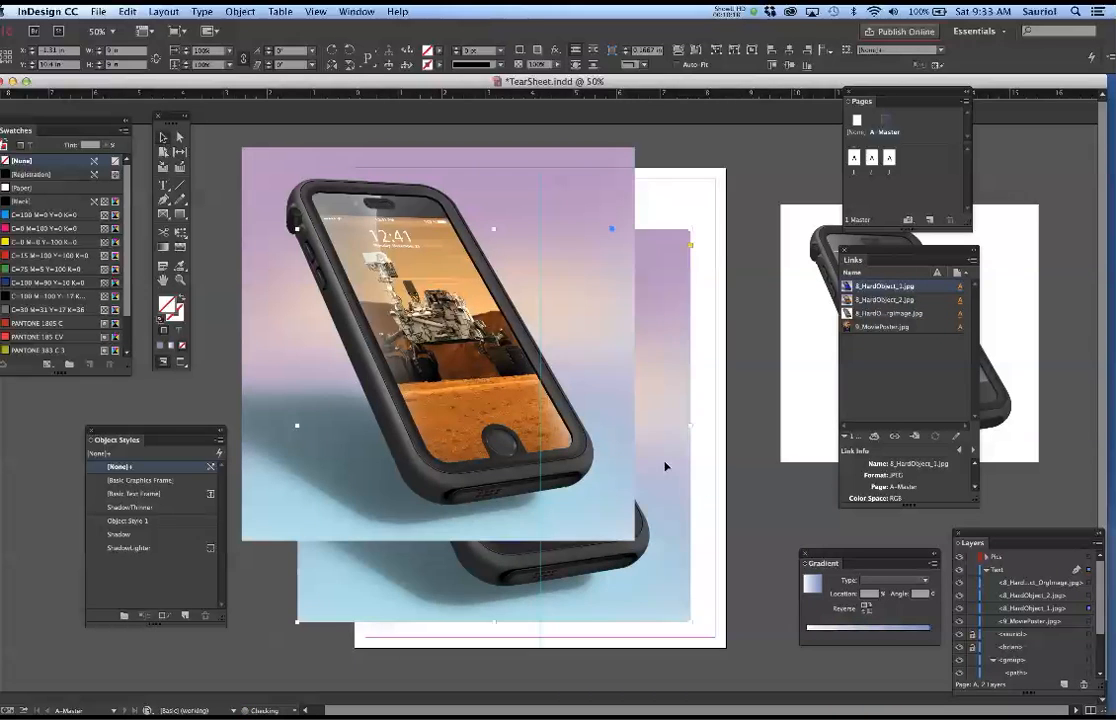
{"action": "left_click_drag", "start_coordinate": [616, 507], "coordinate": [635, 552]}
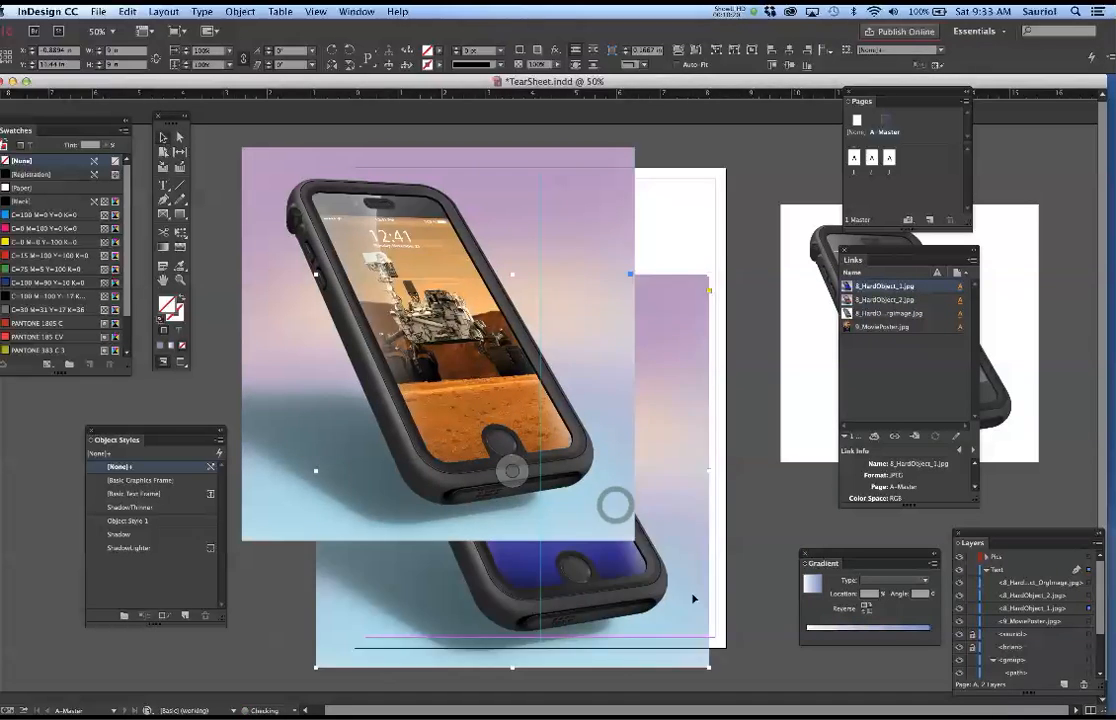
{"action": "left_click", "coordinate": [604, 514]}
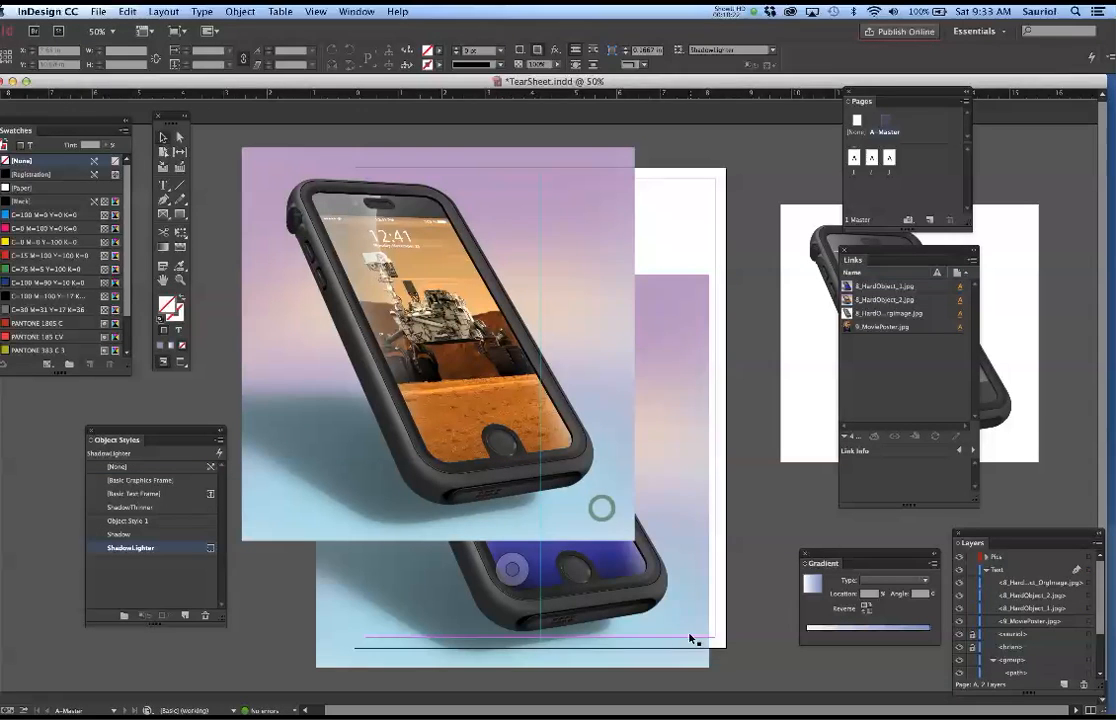
{"action": "left_click", "coordinate": [275, 171]}
{"action": "left_click", "coordinate": [703, 660], "text": "shift"}
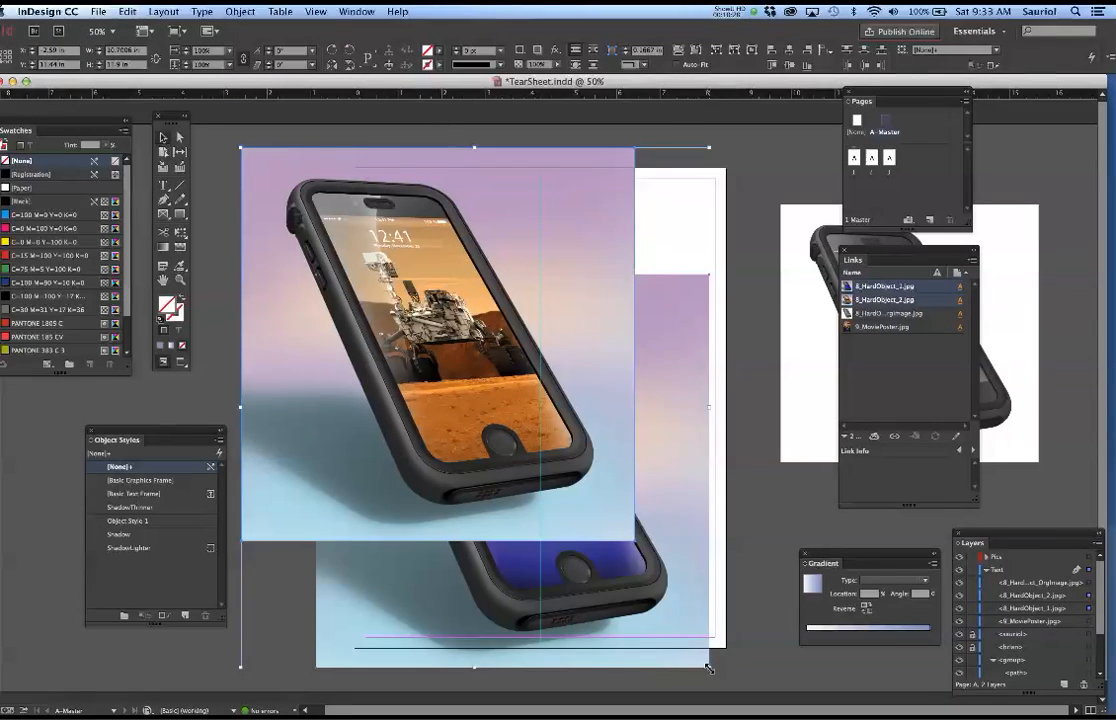
{"action": "left_click_drag", "start_coordinate": [708, 668], "coordinate": [349, 268]}
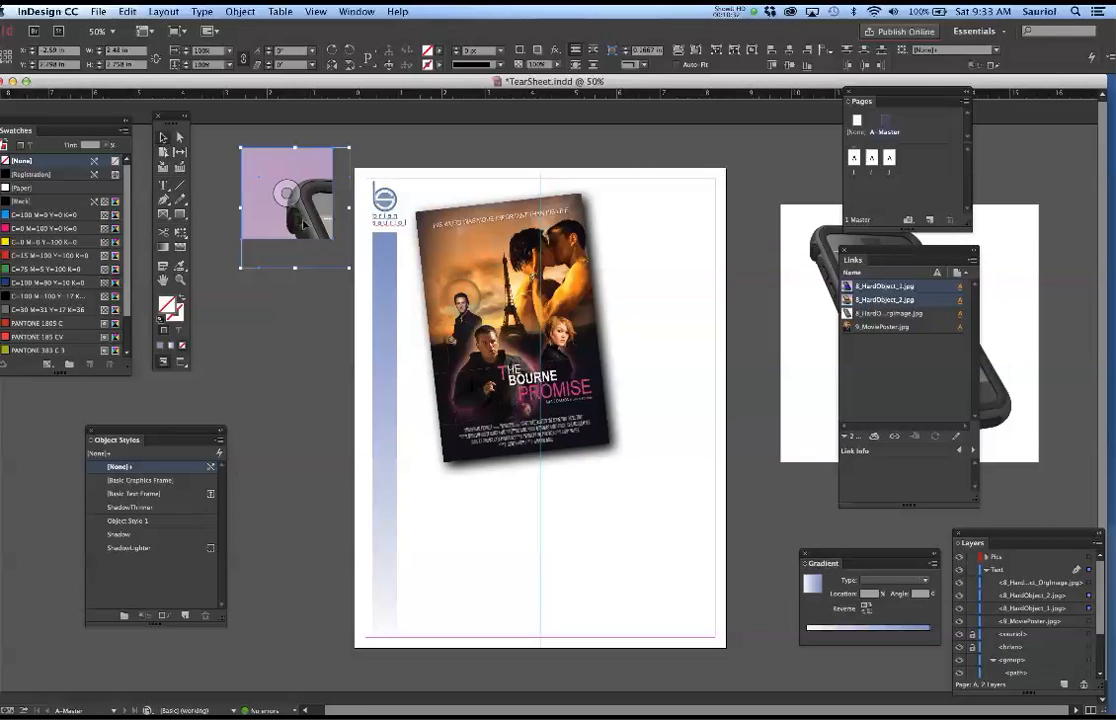
Move the two small phone frames below the movie poster, separate them, and fit each image to its frame
{"action": "left_click_drag", "start_coordinate": [325, 225], "coordinate": [515, 581]}
{"action": "left_click", "coordinate": [600, 588]}
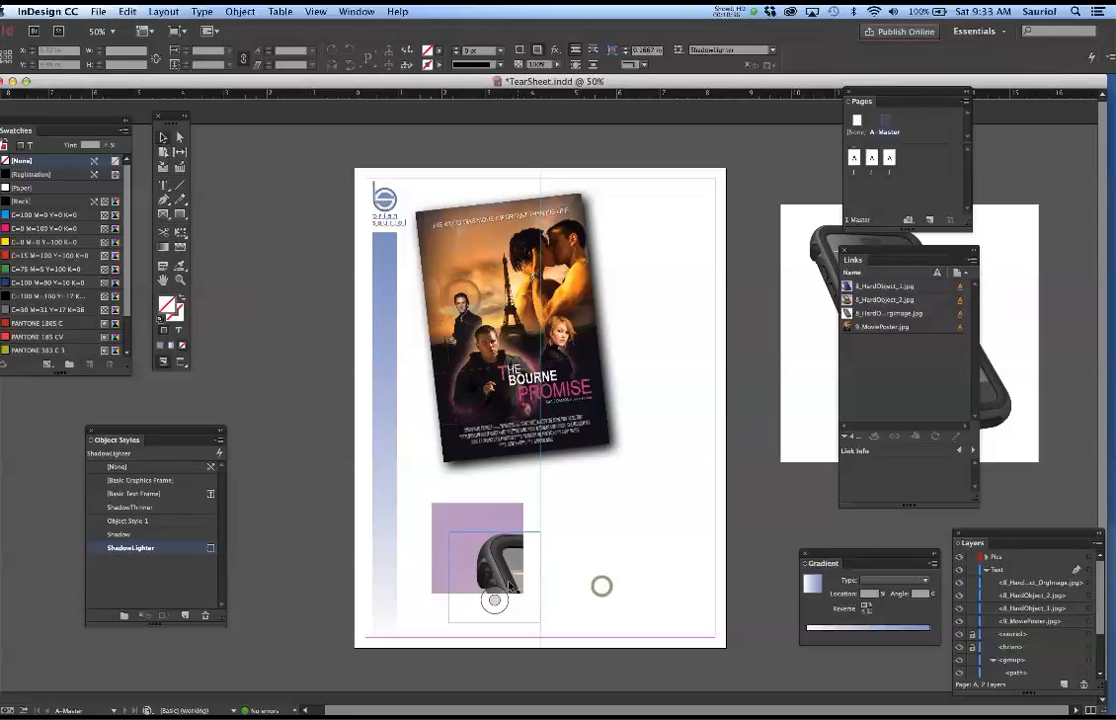
{"action": "left_click_drag", "start_coordinate": [486, 516], "coordinate": [424, 500]}
{"action": "left_click_drag", "start_coordinate": [508, 554], "coordinate": [558, 554]}
{"action": "left_click_drag", "start_coordinate": [497, 546], "coordinate": [485, 552]}
{"action": "left_click_drag", "start_coordinate": [434, 505], "coordinate": [457, 512]}
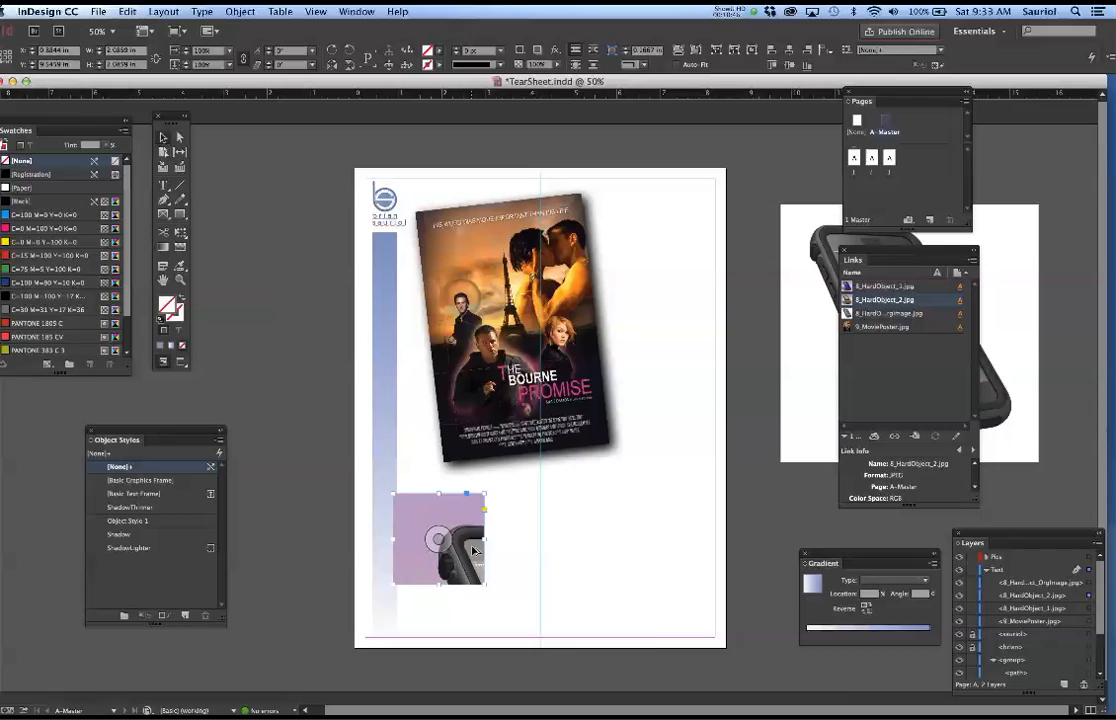
{"action": "key", "text": "alt+super+e"}
{"action": "left_click_drag", "start_coordinate": [473, 550], "coordinate": [575, 580]}
{"action": "key", "text": "alt+super+e"}
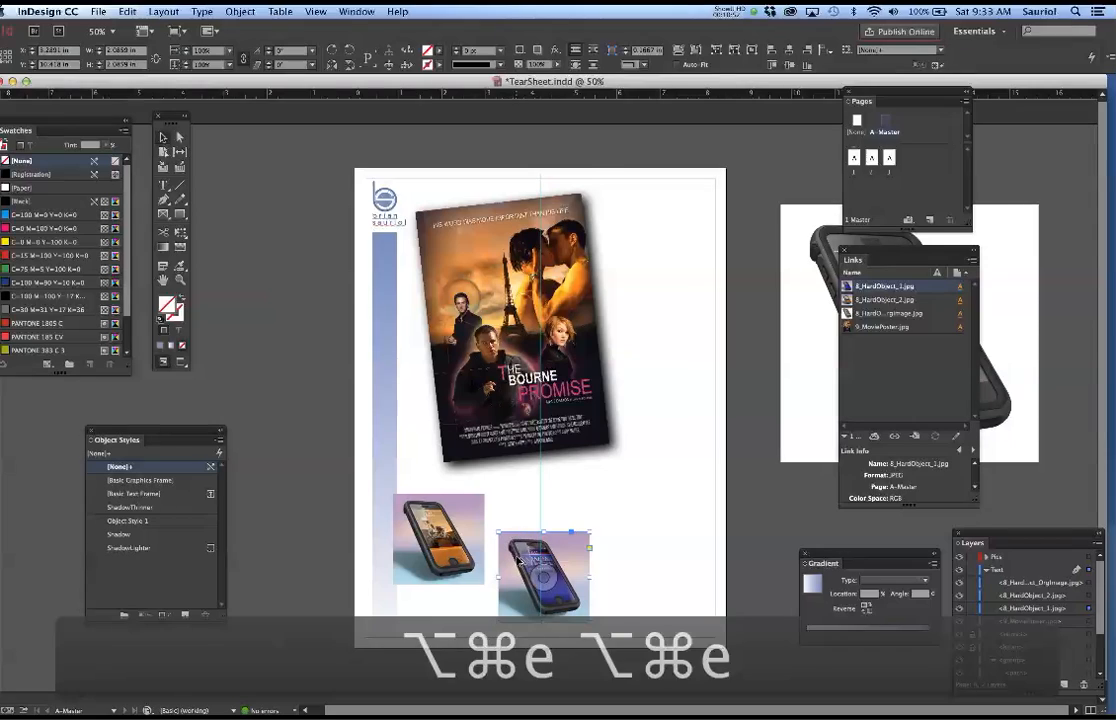
Move 8_HardObject_1.jpg behind 8_HardObject_2.jpg with only a slight offset, and undo the accidental shift of the gradient bar
{"action": "scroll", "coordinate": [520, 549], "scroll_direction": "up", "scroll_amount": 1}
{"action": "scroll", "coordinate": [526, 558], "scroll_direction": "down", "scroll_amount": 2}
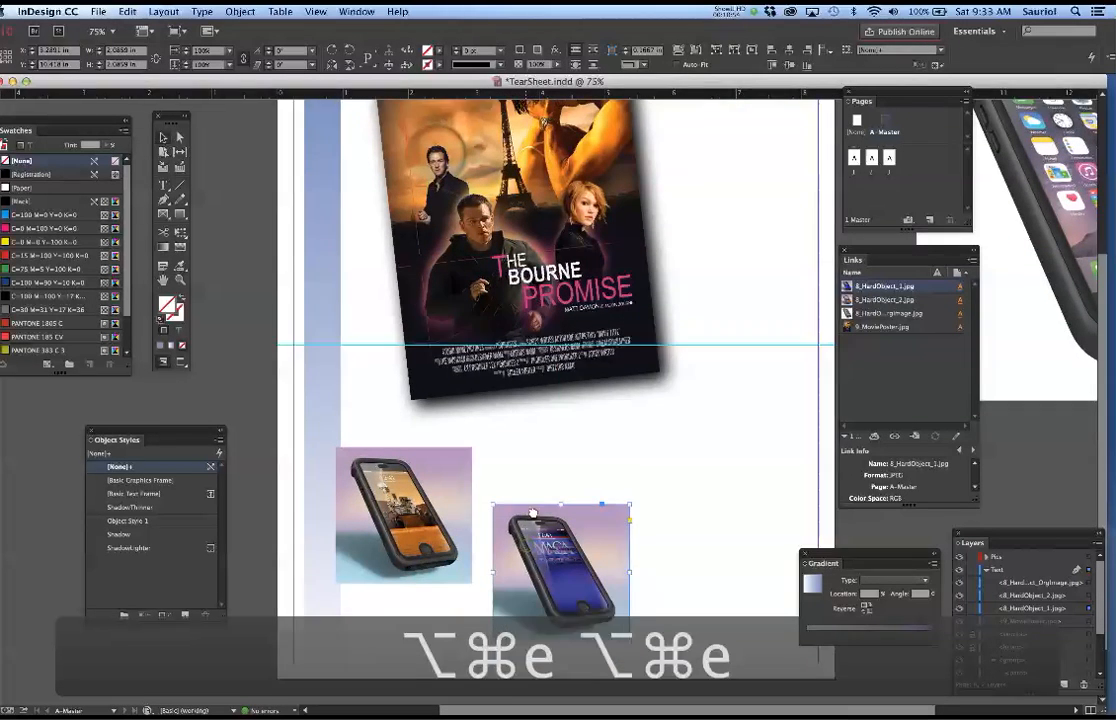
{"action": "left_click", "coordinate": [525, 546]}
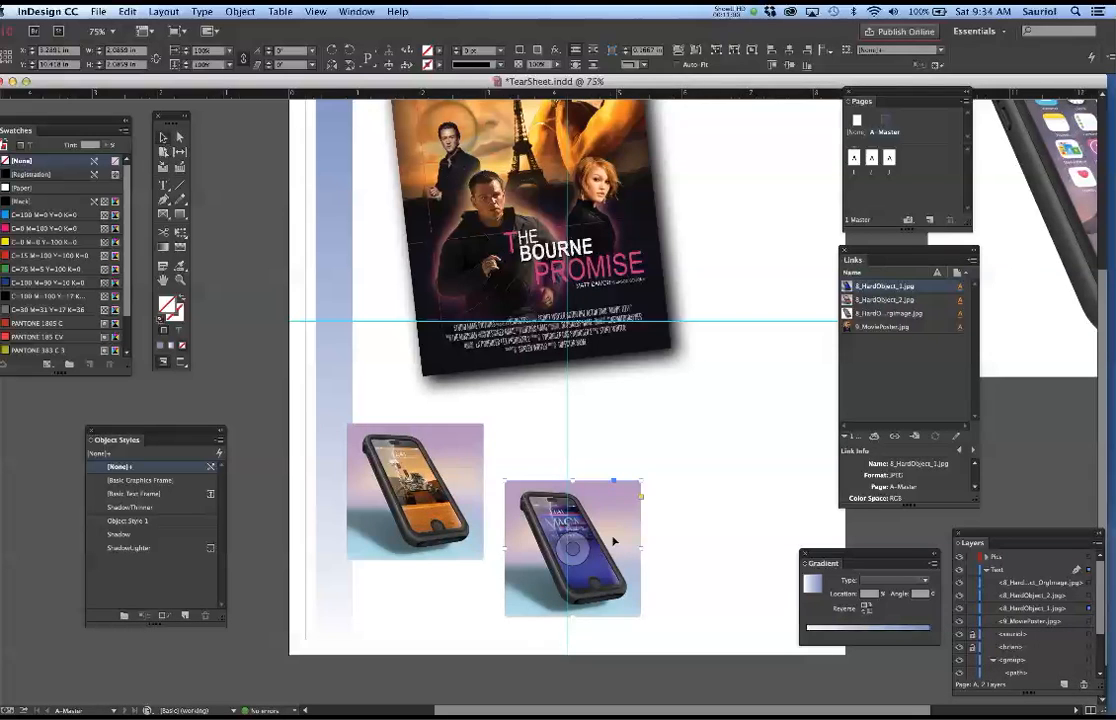
{"action": "left_click_drag", "start_coordinate": [620, 533], "coordinate": [473, 489]}
{"action": "left_click_drag", "start_coordinate": [332, 418], "coordinate": [500, 577]}
{"action": "key", "text": "super+z"}
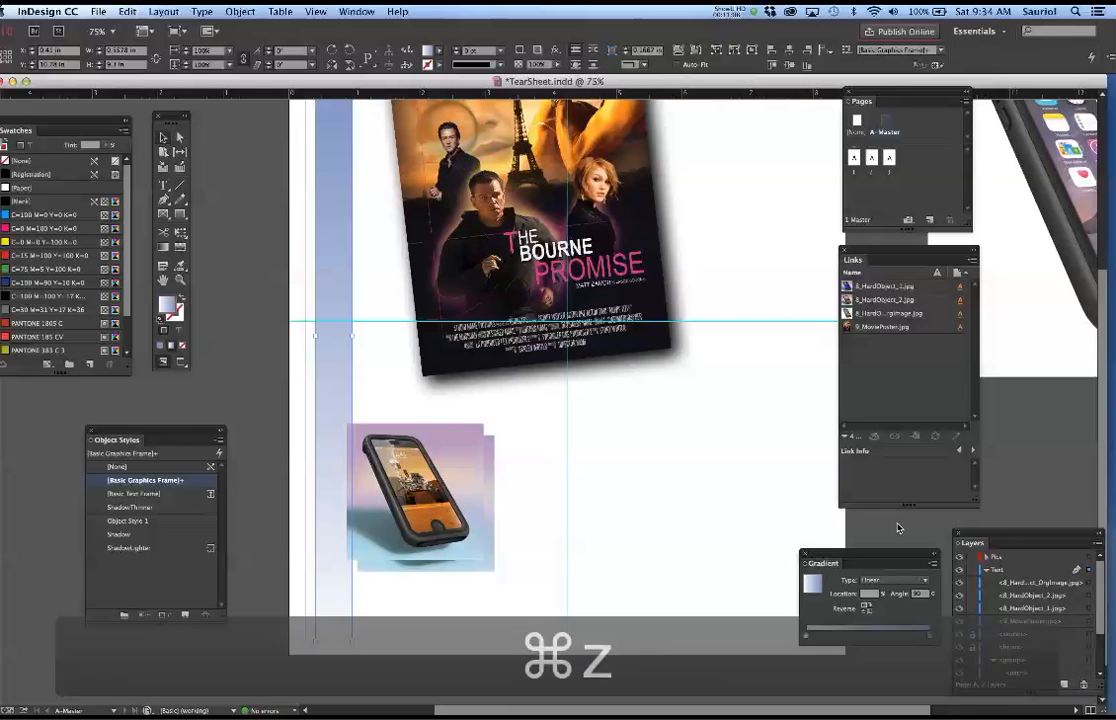
Enlarge the layer list and lock the gradient bar rectangle on the Text layer
{"action": "left_click_drag", "start_coordinate": [983, 538], "coordinate": [659, 416]}
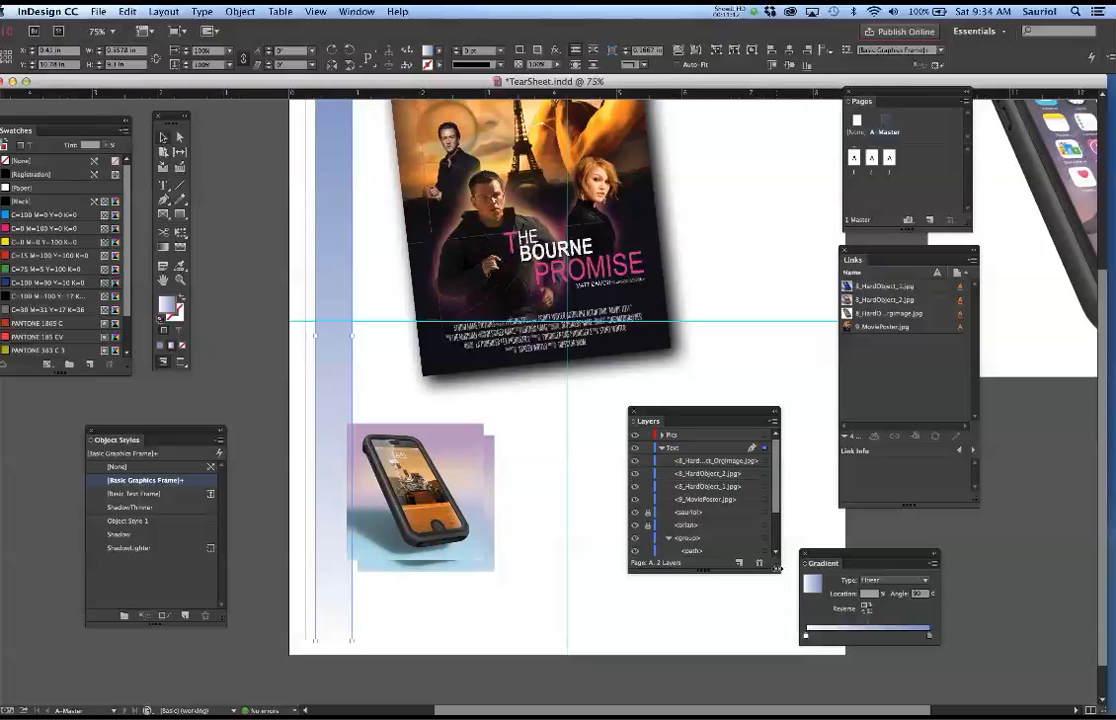
{"action": "left_click_drag", "start_coordinate": [776, 570], "coordinate": [778, 647]}
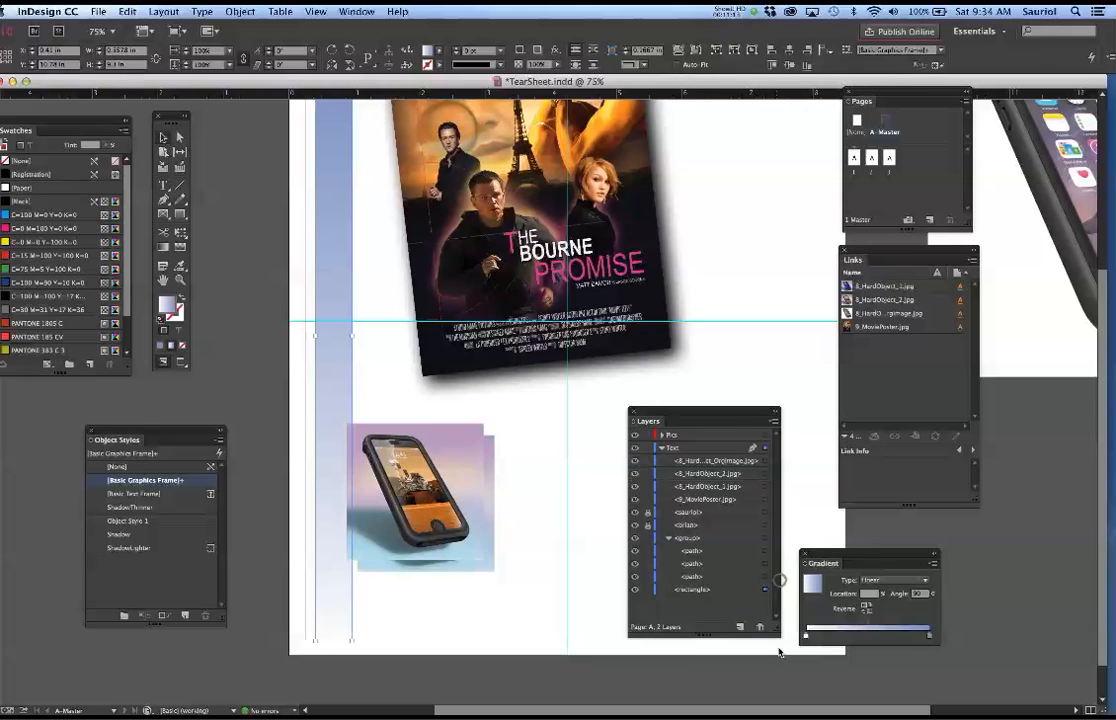
{"action": "left_click", "coordinate": [648, 591]}
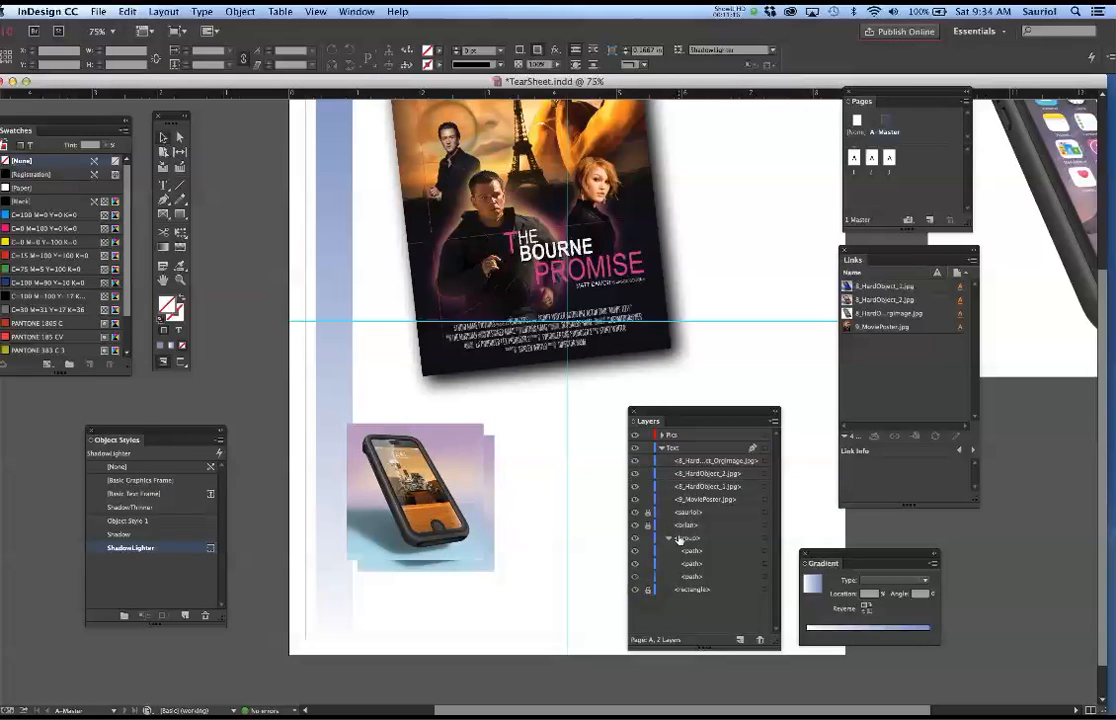
{"action": "left_click_drag", "start_coordinate": [668, 414], "coordinate": [979, 423]}
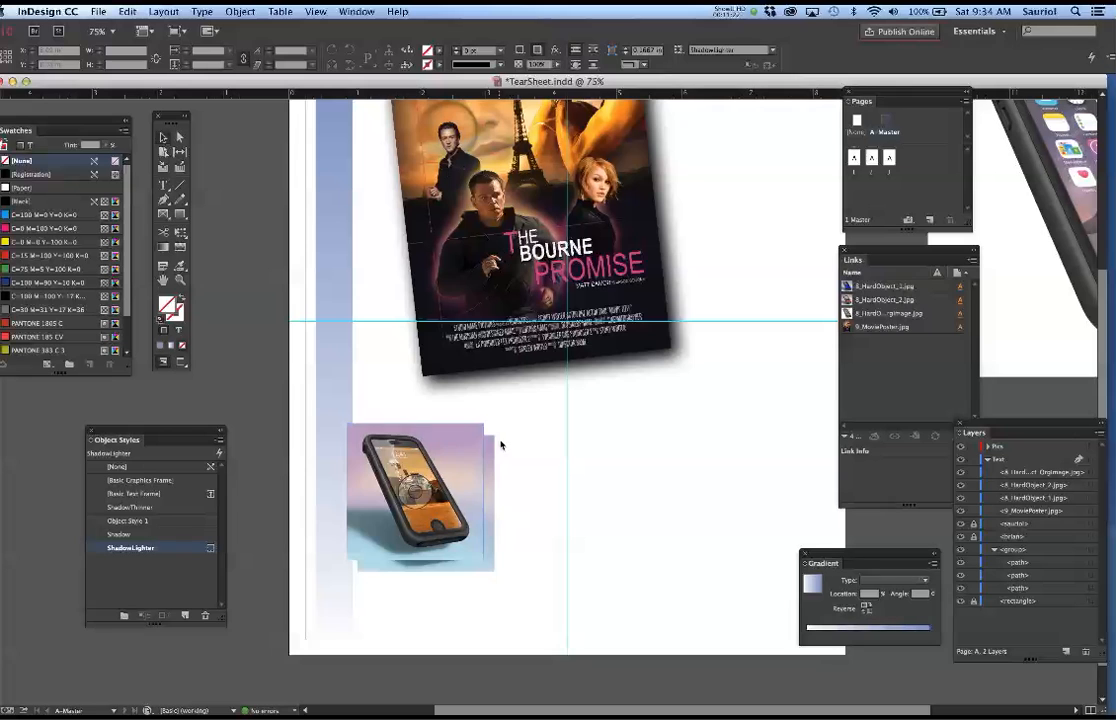
Enlarge the frames of both phone images together to about 2.68 in square
{"action": "left_click_drag", "start_coordinate": [514, 410], "coordinate": [334, 604]}
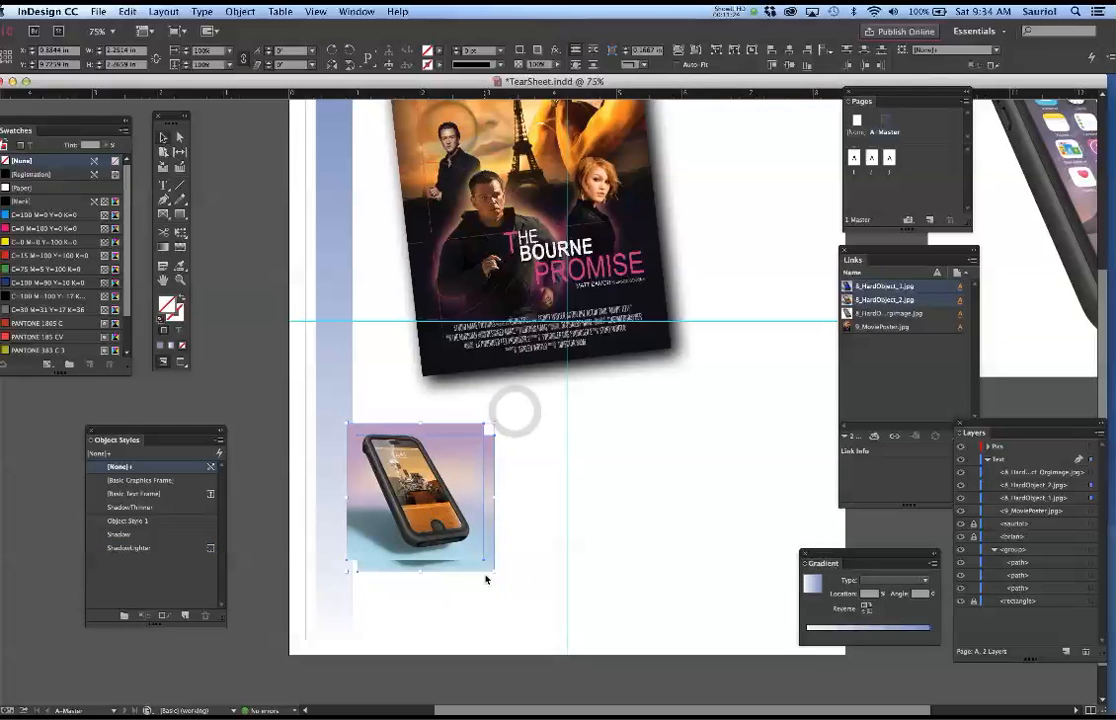
{"action": "left_click_drag", "start_coordinate": [492, 570], "coordinate": [536, 613]}
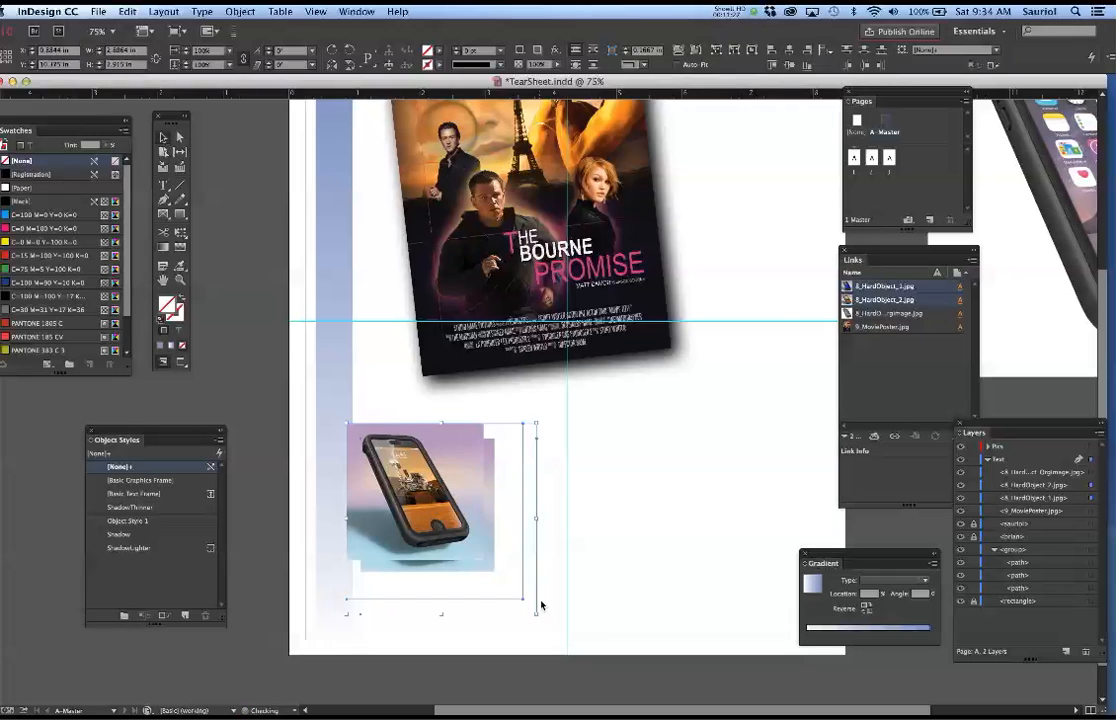
{"action": "left_click", "coordinate": [621, 552]}
Arrange the phone frames side by side below the poster, with 8_HardObject_1.jpg first, and fit both images to their frames
{"action": "left_click_drag", "start_coordinate": [477, 505], "coordinate": [585, 516]}
{"action": "left_click_drag", "start_coordinate": [534, 480], "coordinate": [638, 588]}
{"action": "left_click", "coordinate": [450, 571]}
{"action": "left_click_drag", "start_coordinate": [456, 468], "coordinate": [494, 429]}
{"action": "left_click_drag", "start_coordinate": [628, 483], "coordinate": [690, 533]}
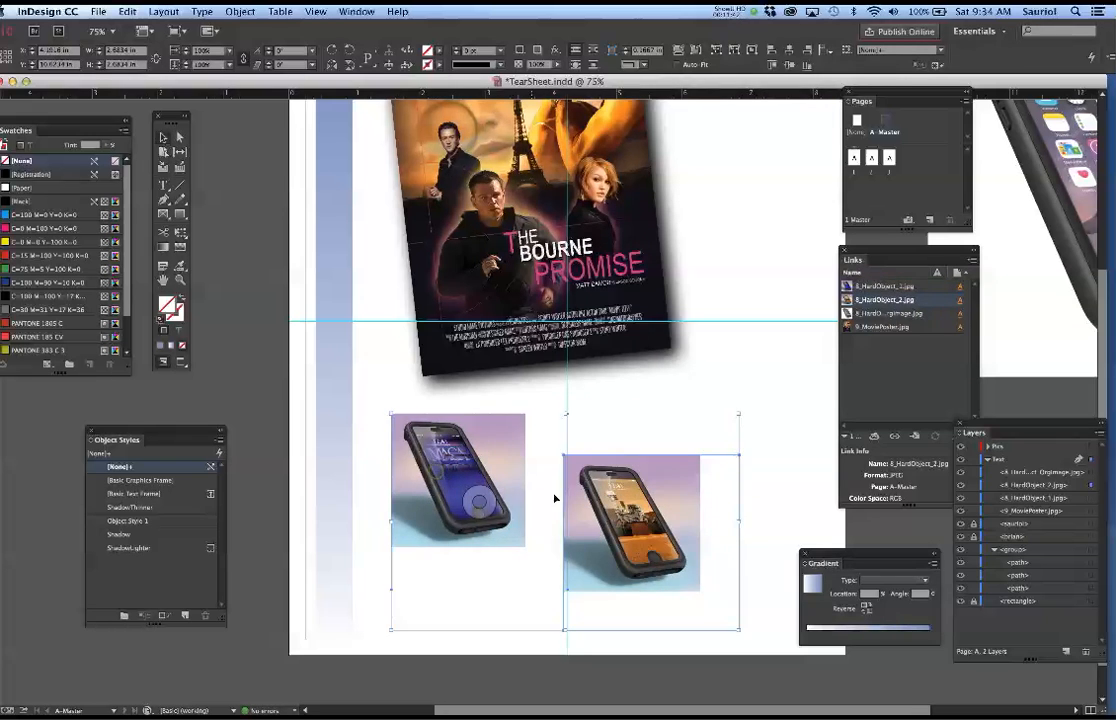
{"action": "key", "text": "alt+super+e"}
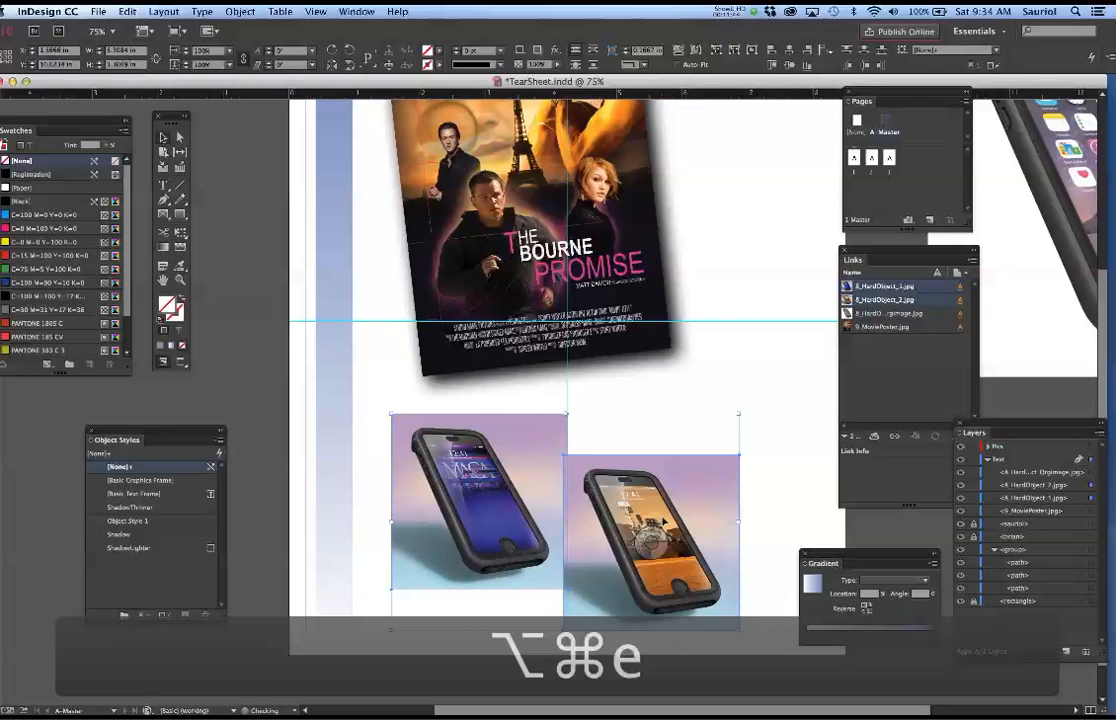
Move 8_HardObject_1.jpg closer to the poster and gradient bar, and refit 8_HardObject_2.jpg after shifting it inside its frame
{"action": "left_click", "coordinate": [767, 402]}
{"action": "left_click_drag", "start_coordinate": [525, 463], "coordinate": [495, 446]}
{"action": "left_click", "coordinate": [574, 467]}
{"action": "left_click_drag", "start_coordinate": [651, 543], "coordinate": [632, 521]}
{"action": "key", "text": "alt+super+e"}
{"action": "left_click", "coordinate": [762, 540]}
{"action": "left_click", "coordinate": [705, 531]}
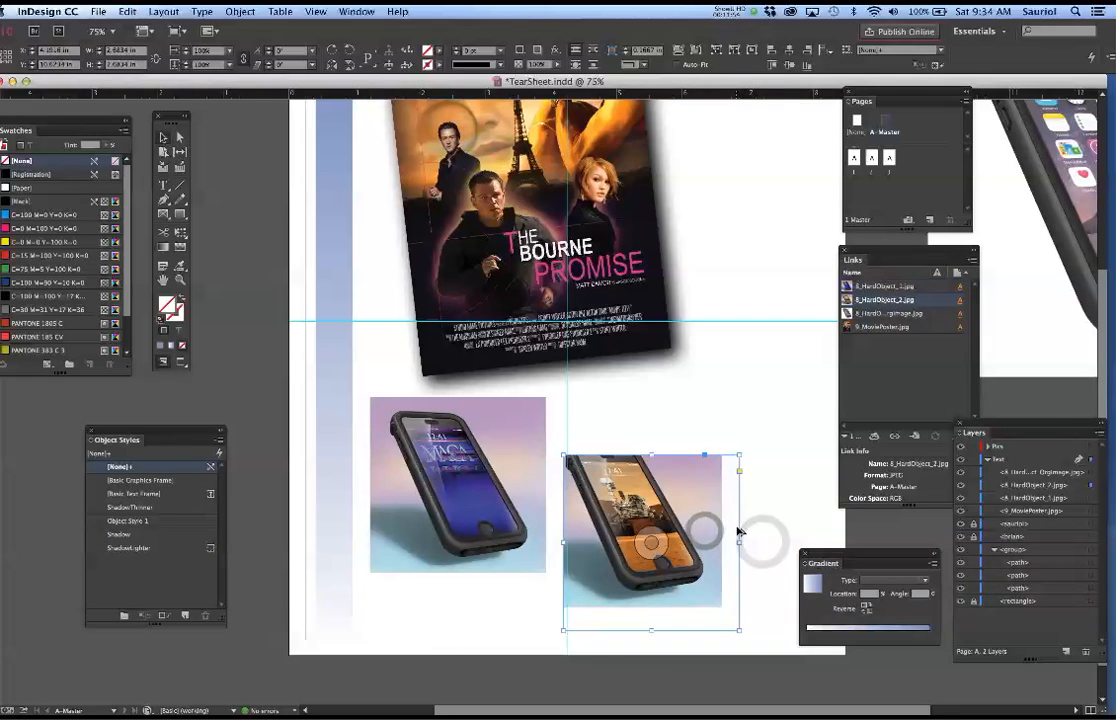
{"action": "key", "text": "alt+super+e"}
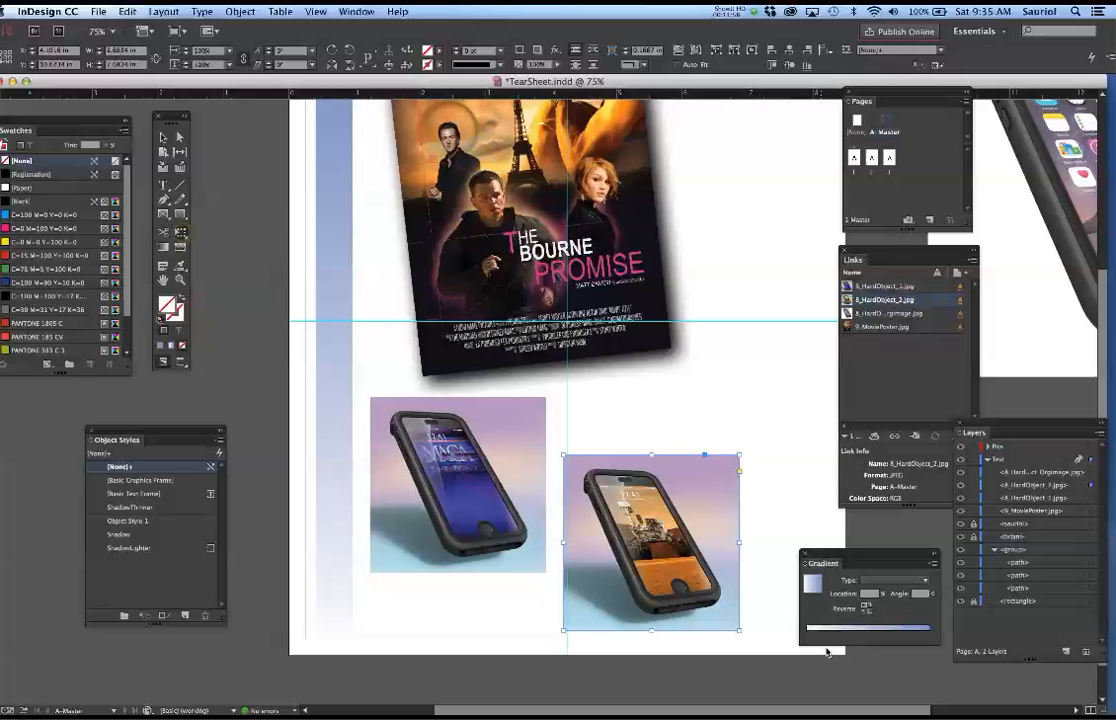
Rotate 8_HardObject_2.jpg to 16° and move it up beside the other phone image
{"action": "left_click_drag", "start_coordinate": [760, 636], "coordinate": [730, 563]}
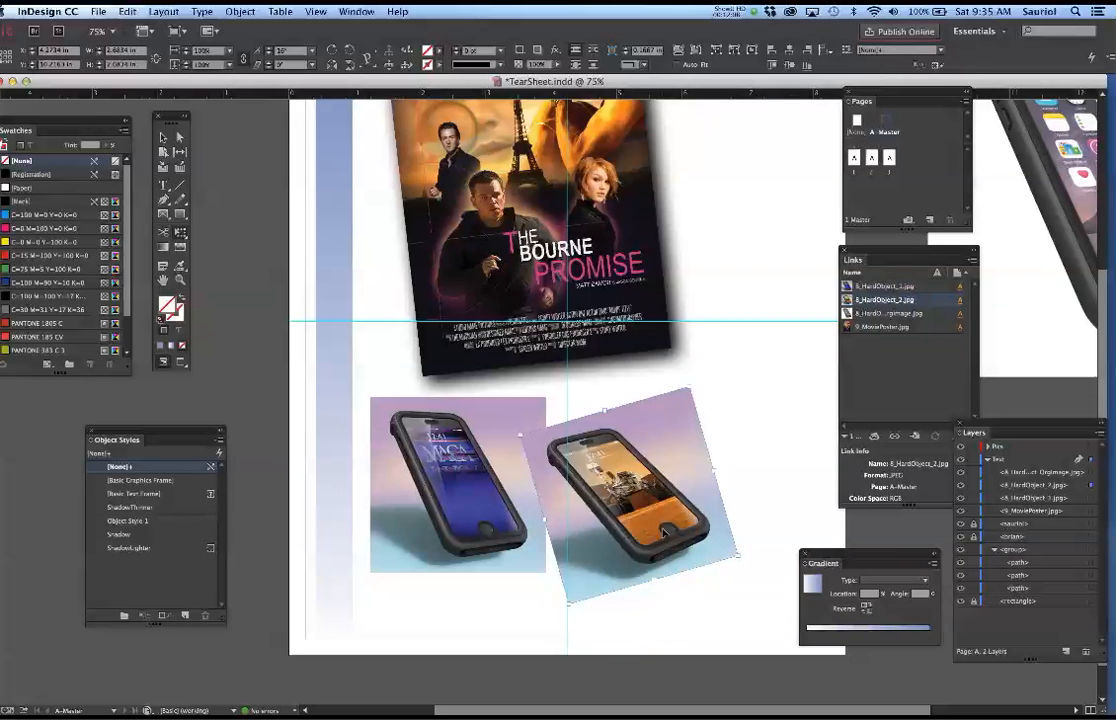
{"action": "key", "text": "super+minus"}
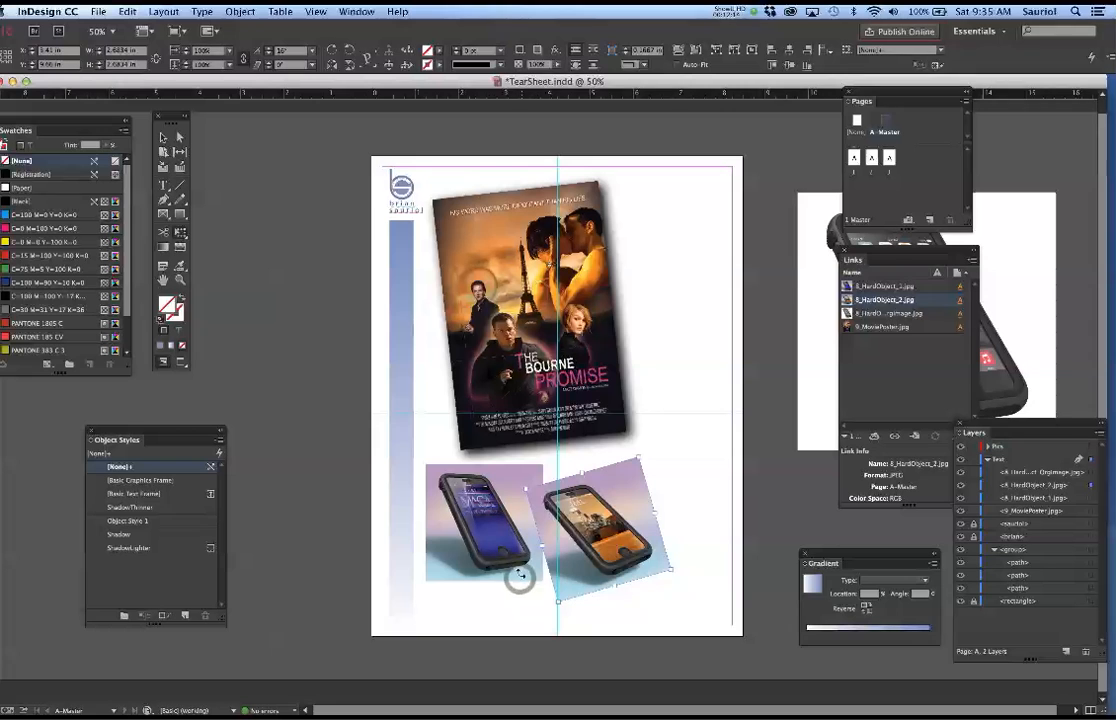
Apply the Shadow object style to both 8_HardObject_1.jpg and 8_HardObject_2.jpg
{"action": "key", "text": "v"}
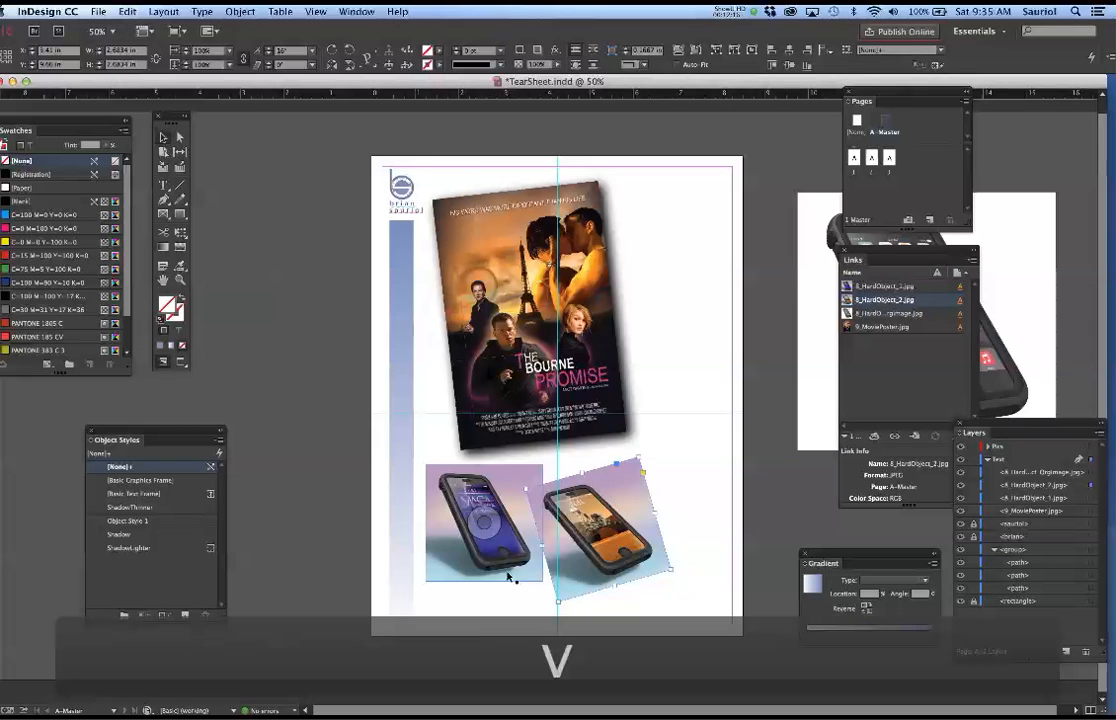
{"action": "left_click", "coordinate": [508, 575], "text": "shift"}
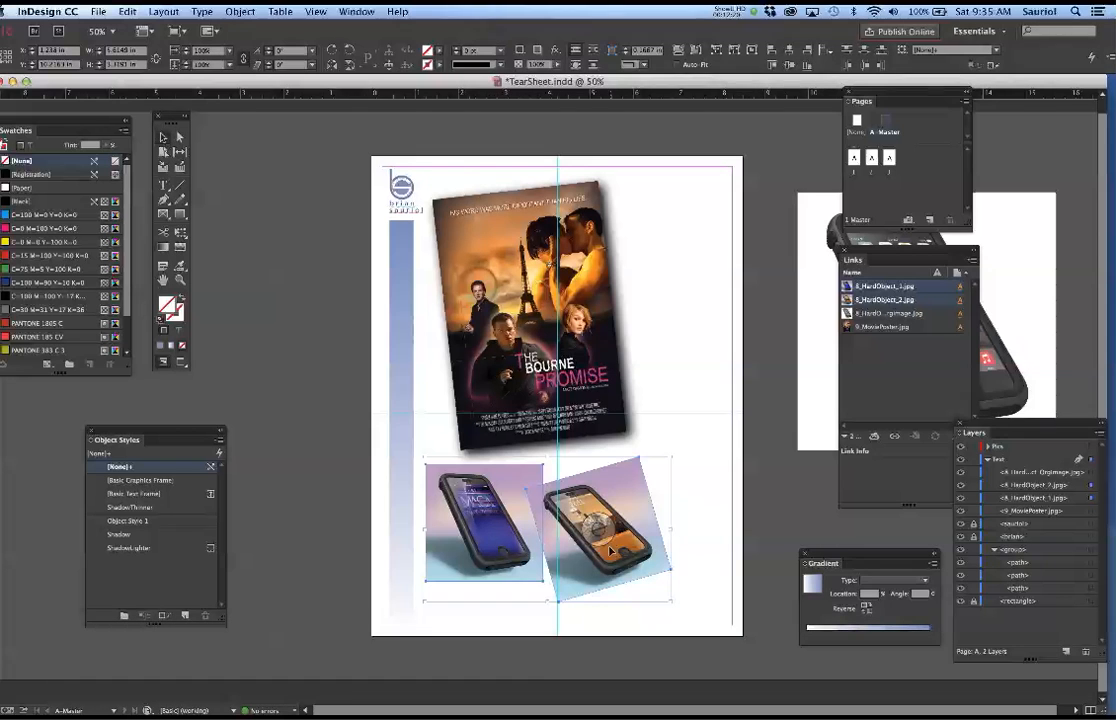
{"action": "left_click", "coordinate": [117, 535]}
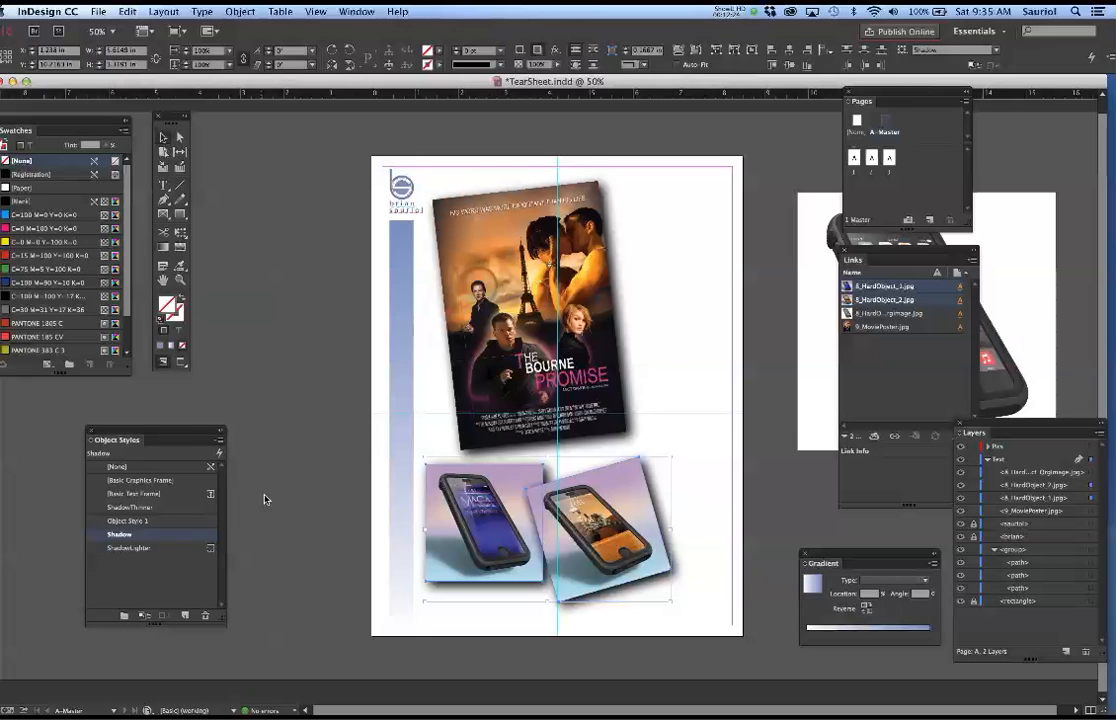
{"action": "left_click", "coordinate": [329, 473]}
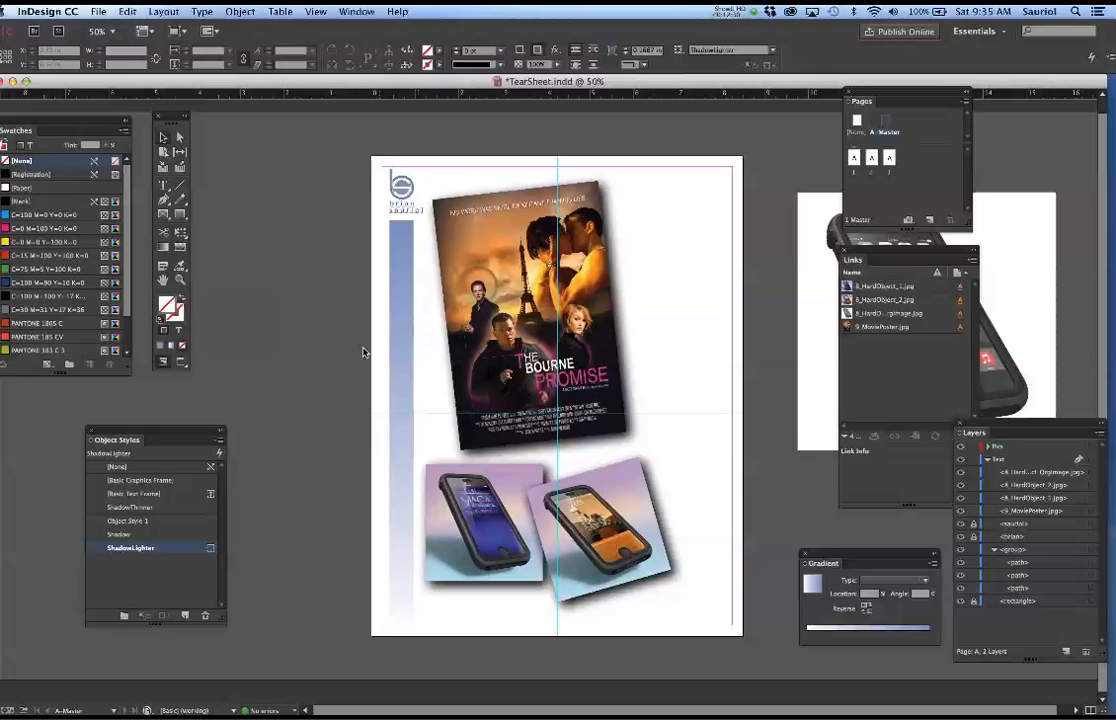
Shrink the original phone photo's frame to about 1.9 in square, fit the image, and place it at the upper right corner of 8_HardObject_2.jpg
{"action": "left_click_drag", "start_coordinate": [826, 210], "coordinate": [674, 442]}
{"action": "left_click_drag", "start_coordinate": [769, 364], "coordinate": [731, 402]}
{"action": "left_click_drag", "start_coordinate": [716, 463], "coordinate": [713, 510]}
{"action": "key", "text": "alt+super+e"}
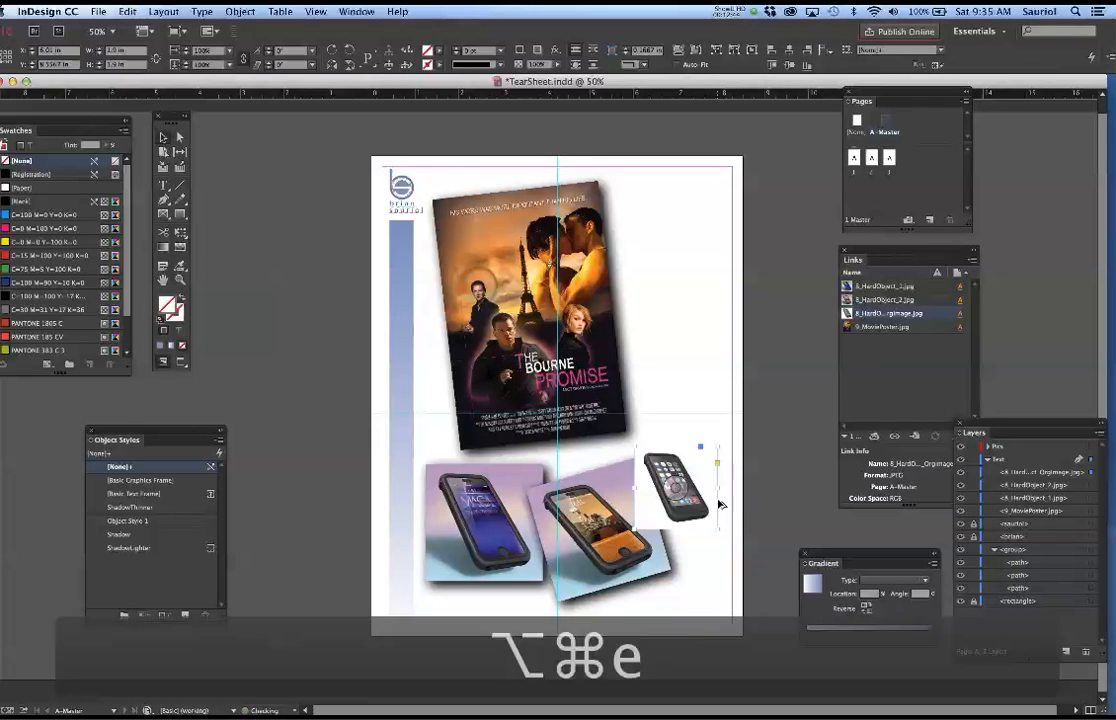
{"action": "left_click_drag", "start_coordinate": [701, 501], "coordinate": [698, 508]}
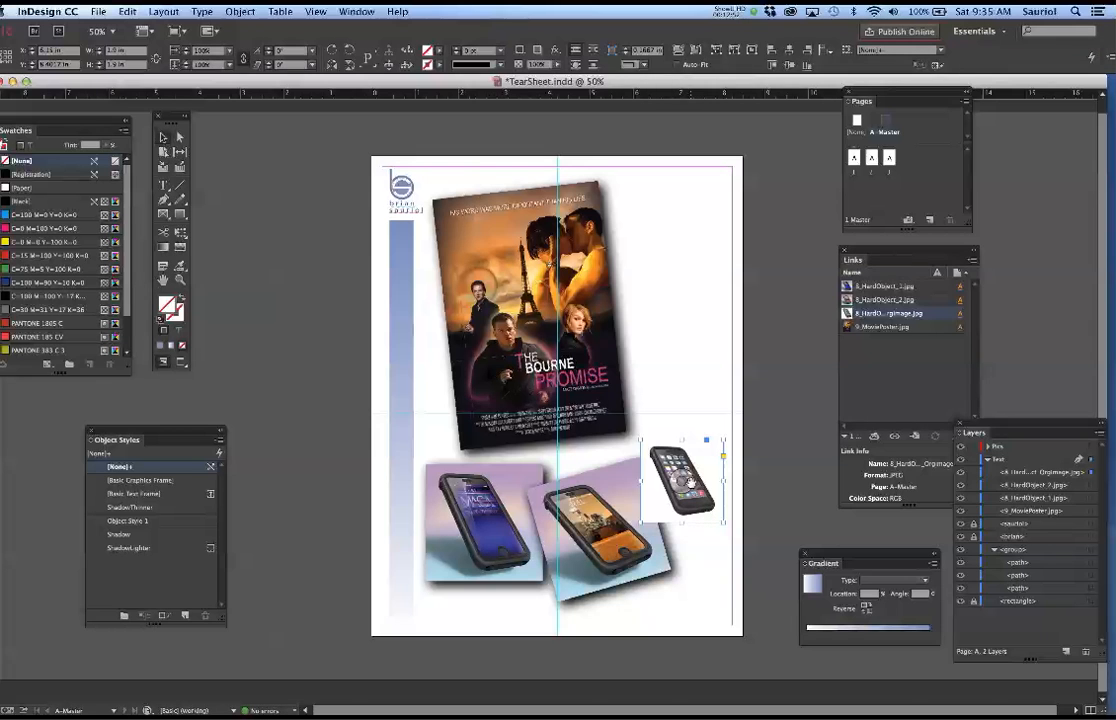
Move the original phone photo below 9_MoviePoster.jpg in the layer stack and apply the Shadow object style to it
{"action": "left_click", "coordinate": [163, 11]}
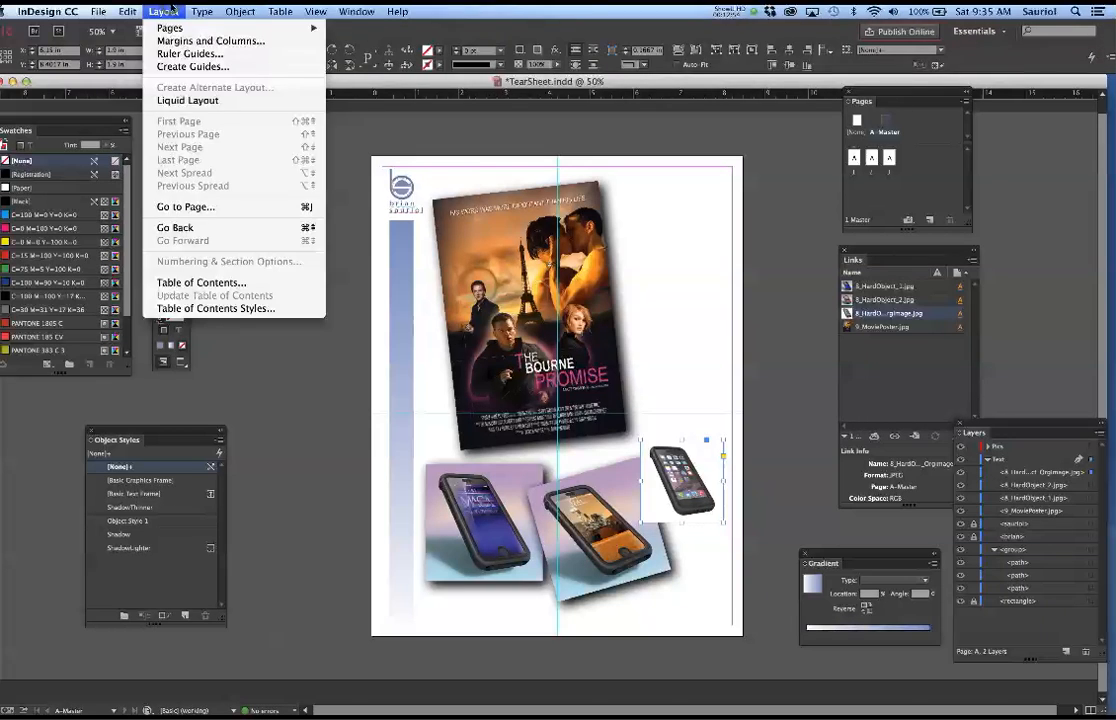
{"action": "left_click", "coordinate": [172, 10]}
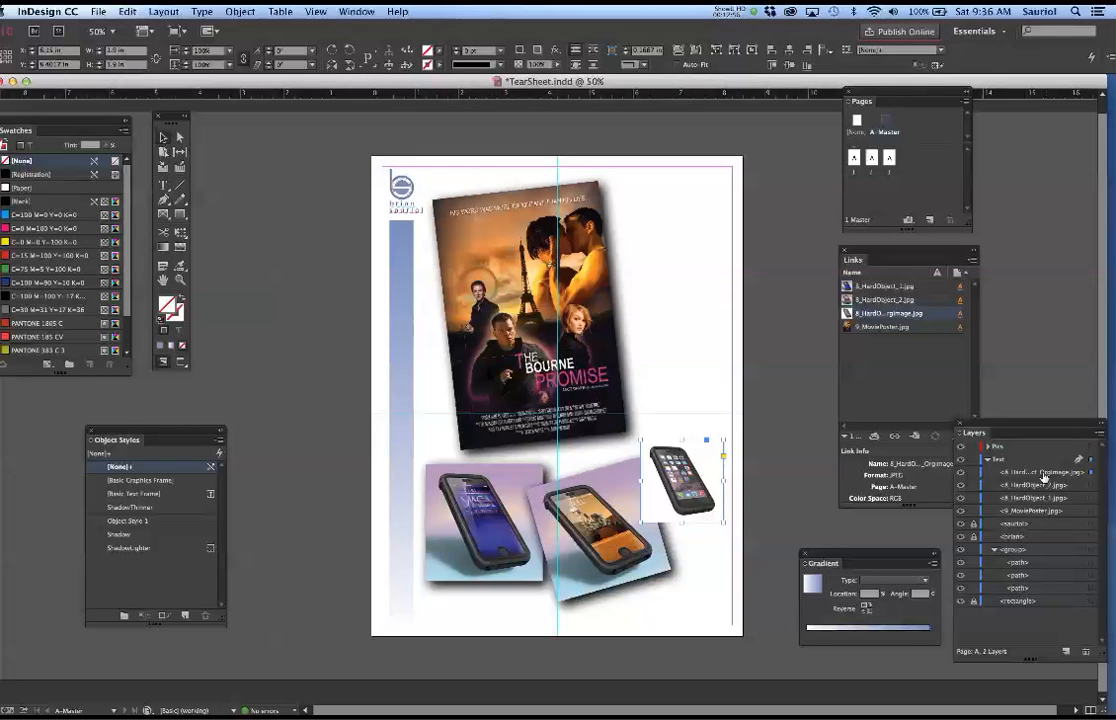
{"action": "left_click_drag", "start_coordinate": [1035, 513], "coordinate": [1037, 518]}
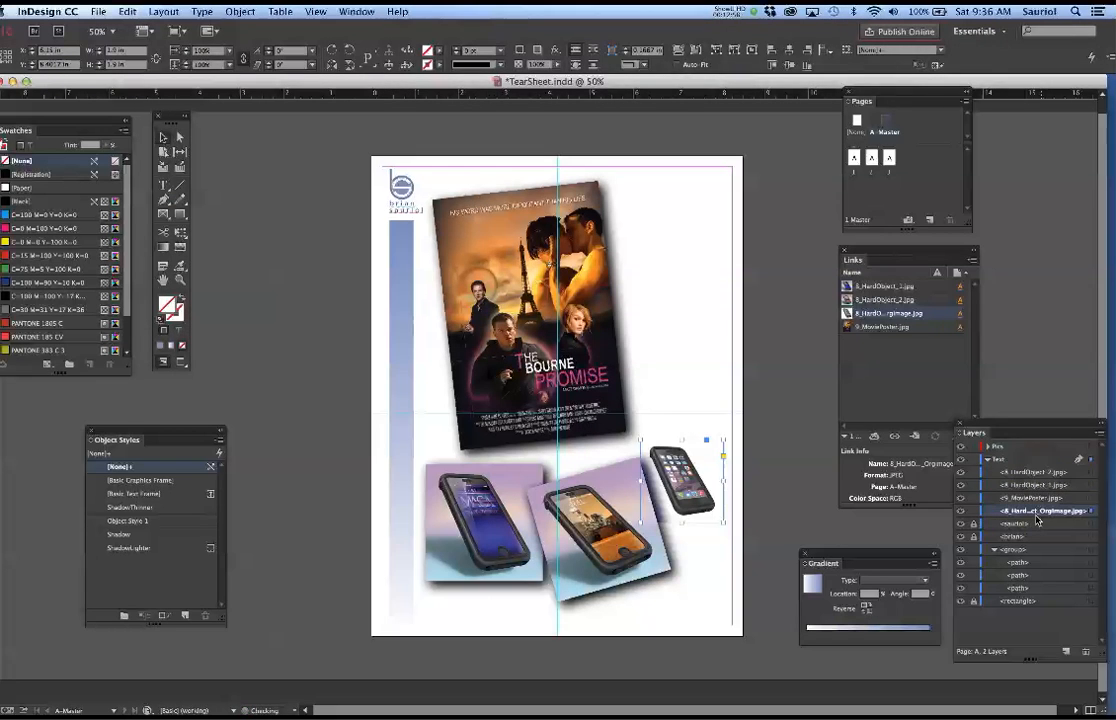
{"action": "left_click", "coordinate": [120, 536]}
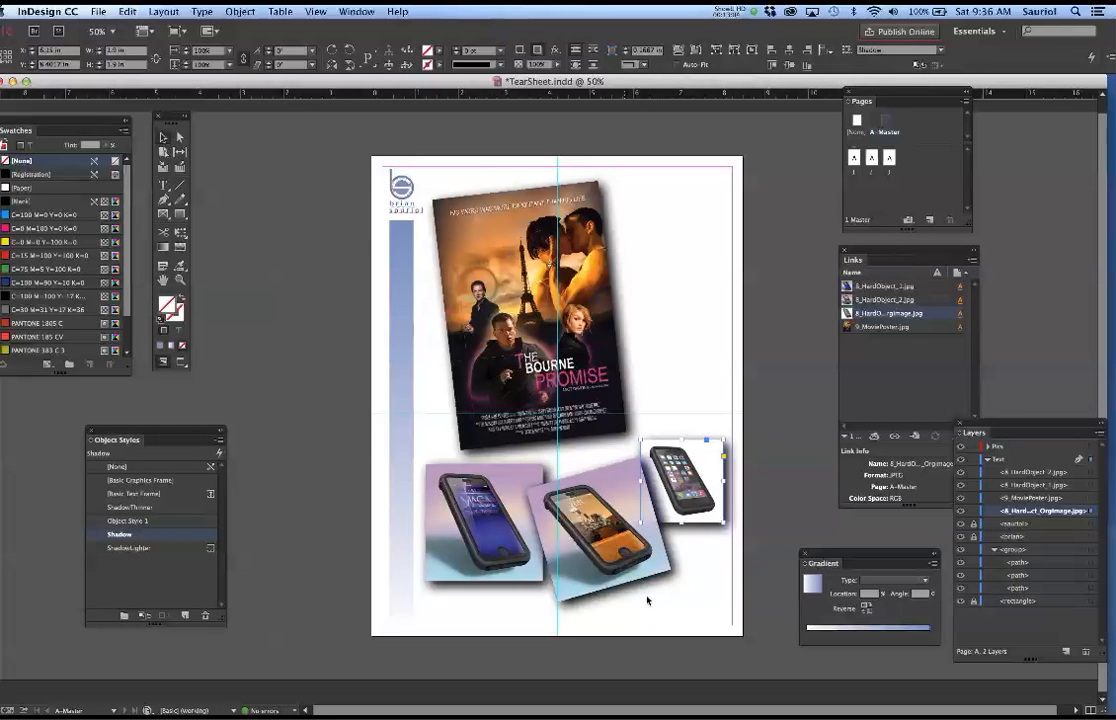
Move 8_HardObject_2.jpg slightly down so it overlaps less of the original phone photo
{"action": "left_click", "coordinate": [712, 605]}
{"action": "left_click", "coordinate": [636, 566]}
{"action": "left_click_drag", "start_coordinate": [636, 566], "coordinate": [643, 573]}
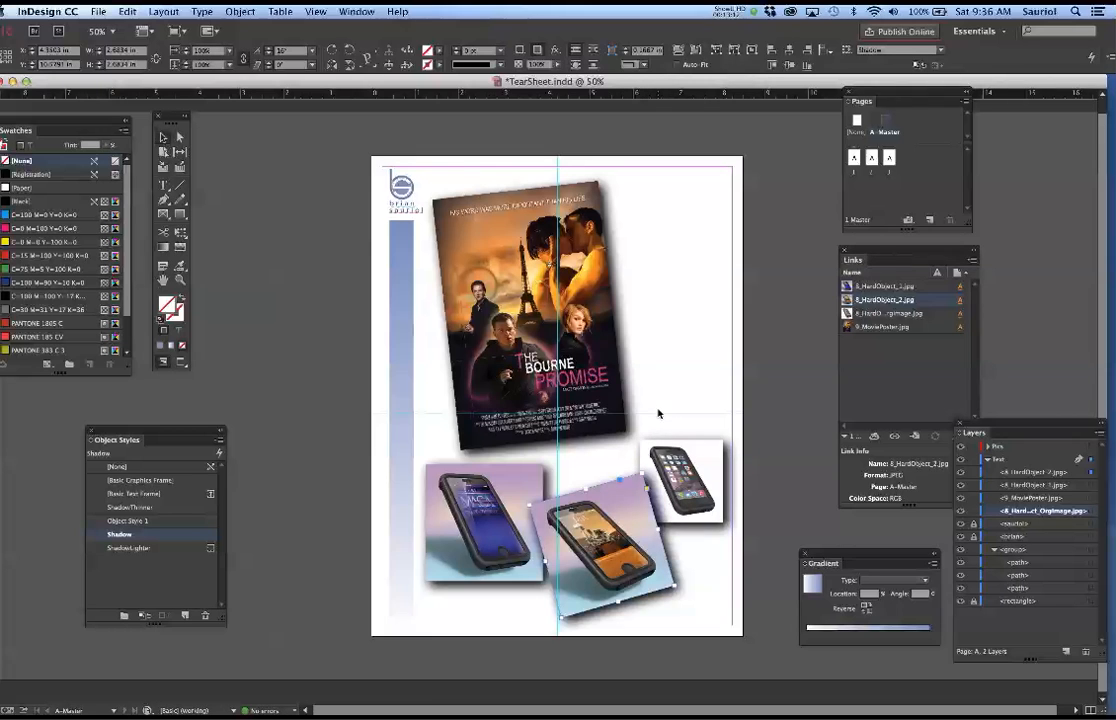
{"action": "left_click", "coordinate": [679, 197]}
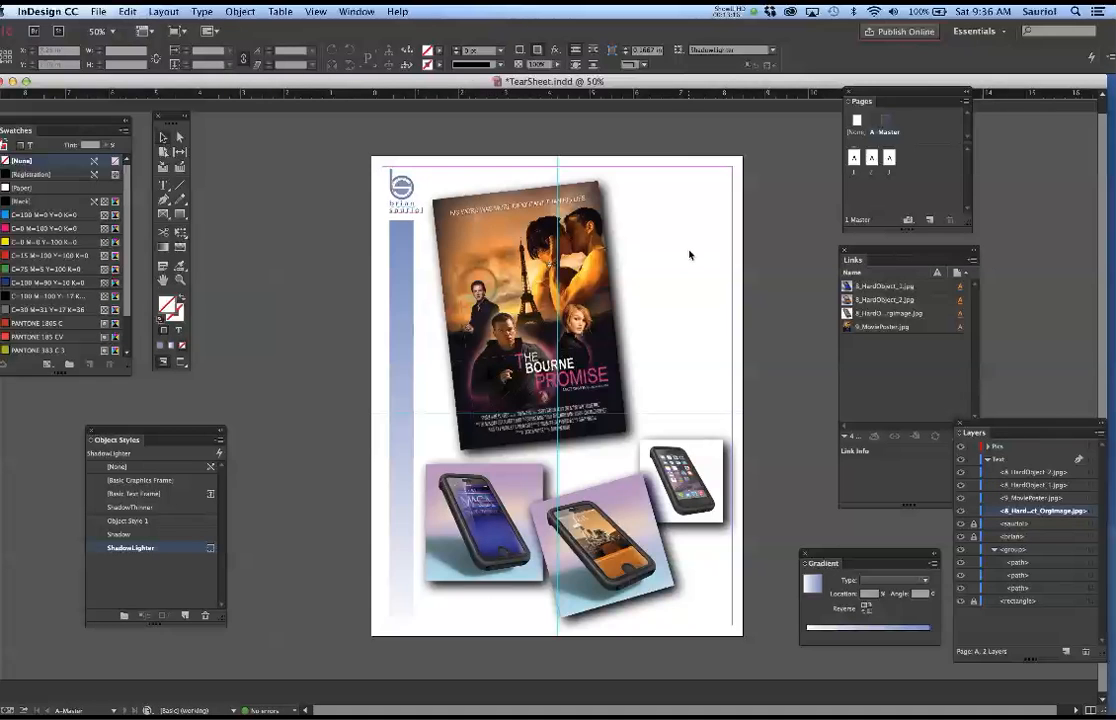
{"action": "left_click", "coordinate": [530, 315]}
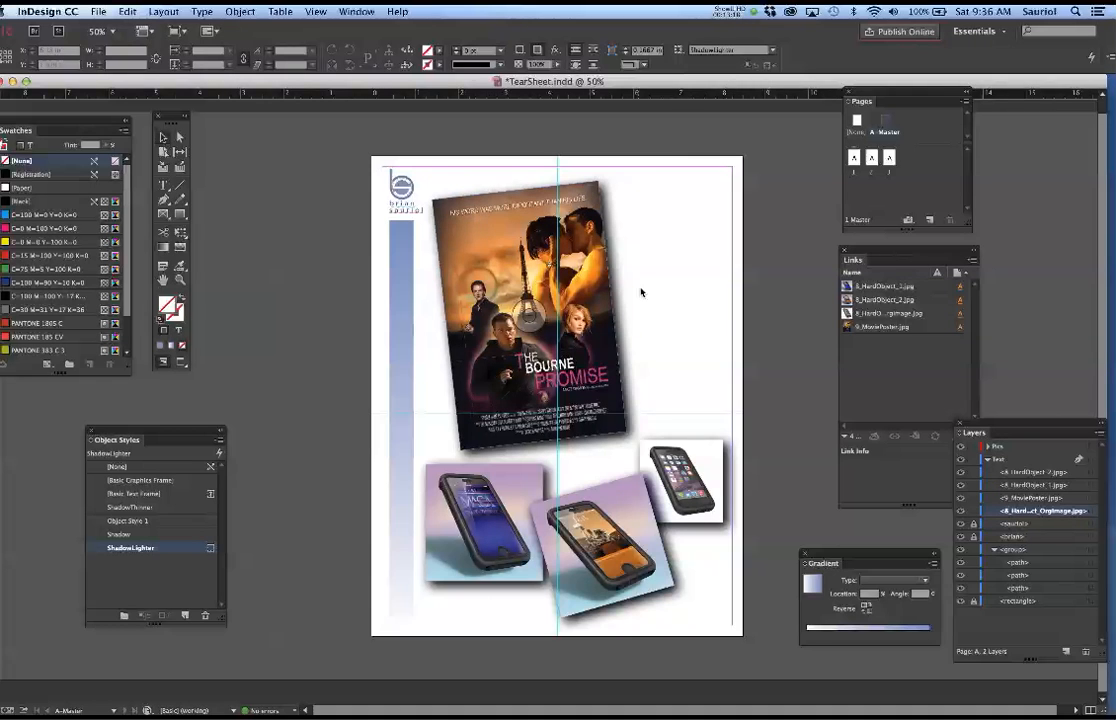
{"action": "left_click", "coordinate": [558, 331]}
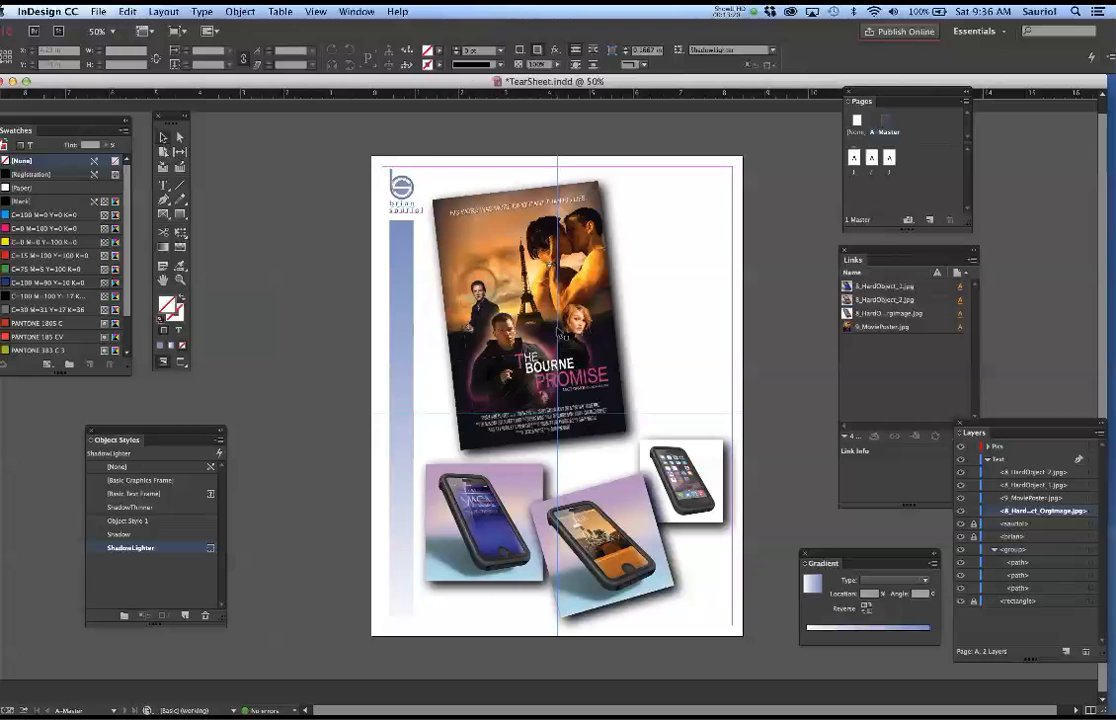
{"action": "left_click", "coordinate": [551, 324]}
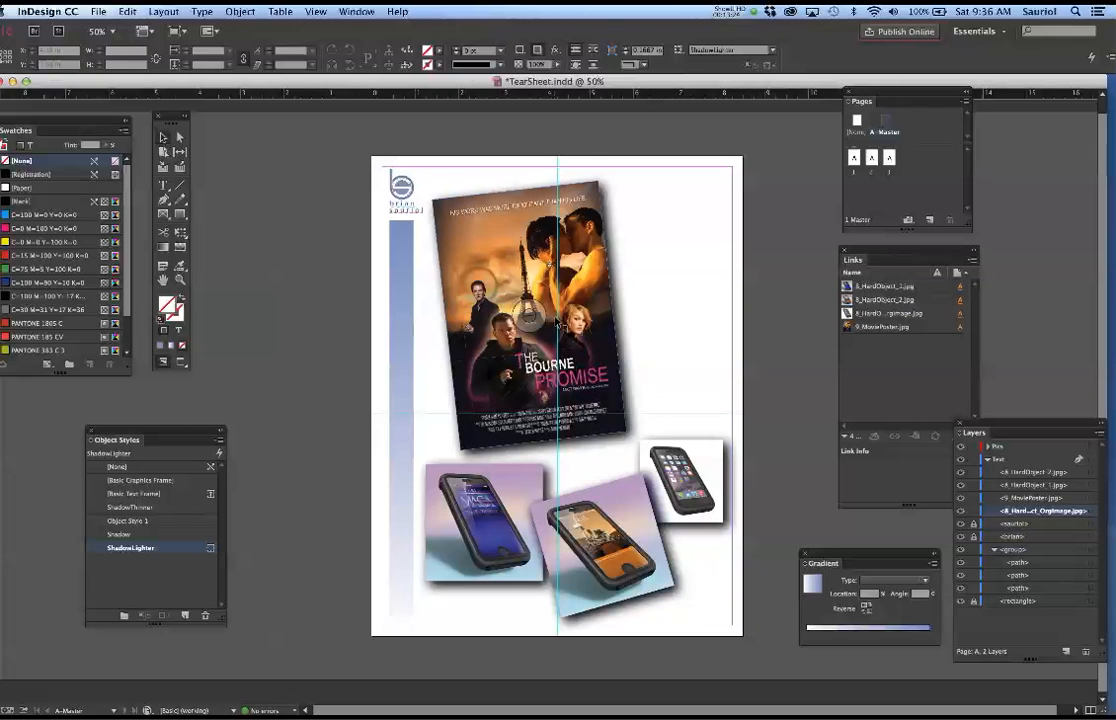
Place 7_AppleArt.jpg beside the top of the poster and 7_Apple_OrgImage.jpg from the pasteboard left of the page, both at full size
{"action": "key", "text": "super+d"}
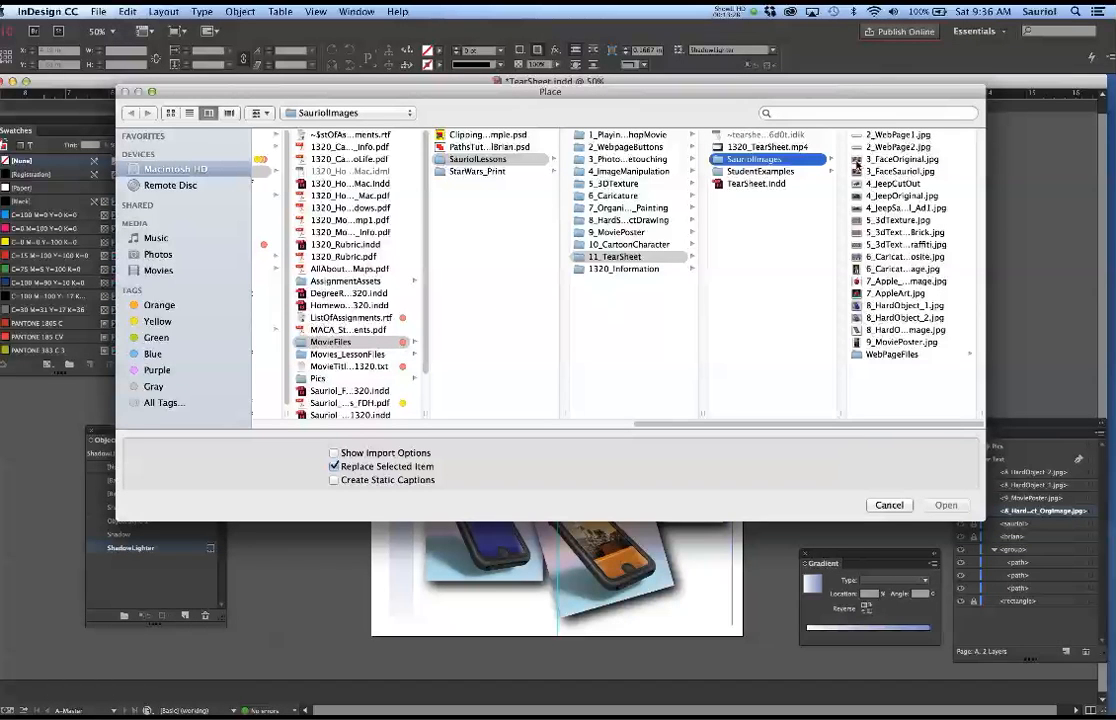
{"action": "left_click", "coordinate": [880, 171]}
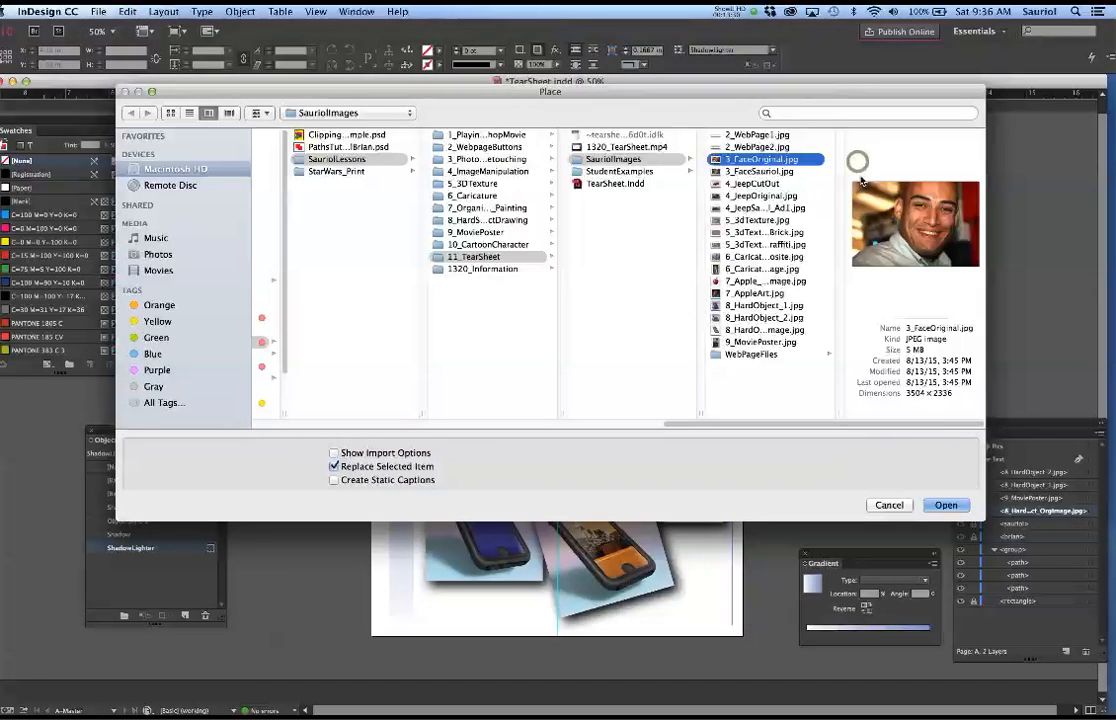
{"action": "left_click", "coordinate": [753, 184]}
{"action": "left_click", "coordinate": [746, 196]}
{"action": "left_click", "coordinate": [752, 269]}
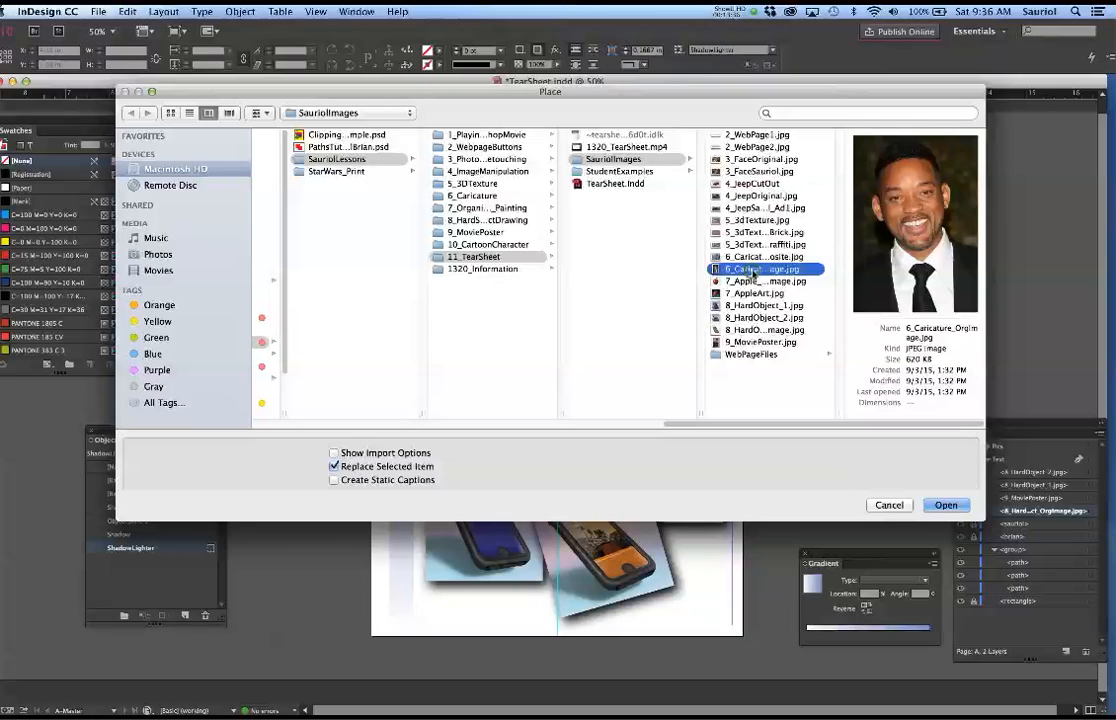
{"action": "left_click", "coordinate": [752, 282]}
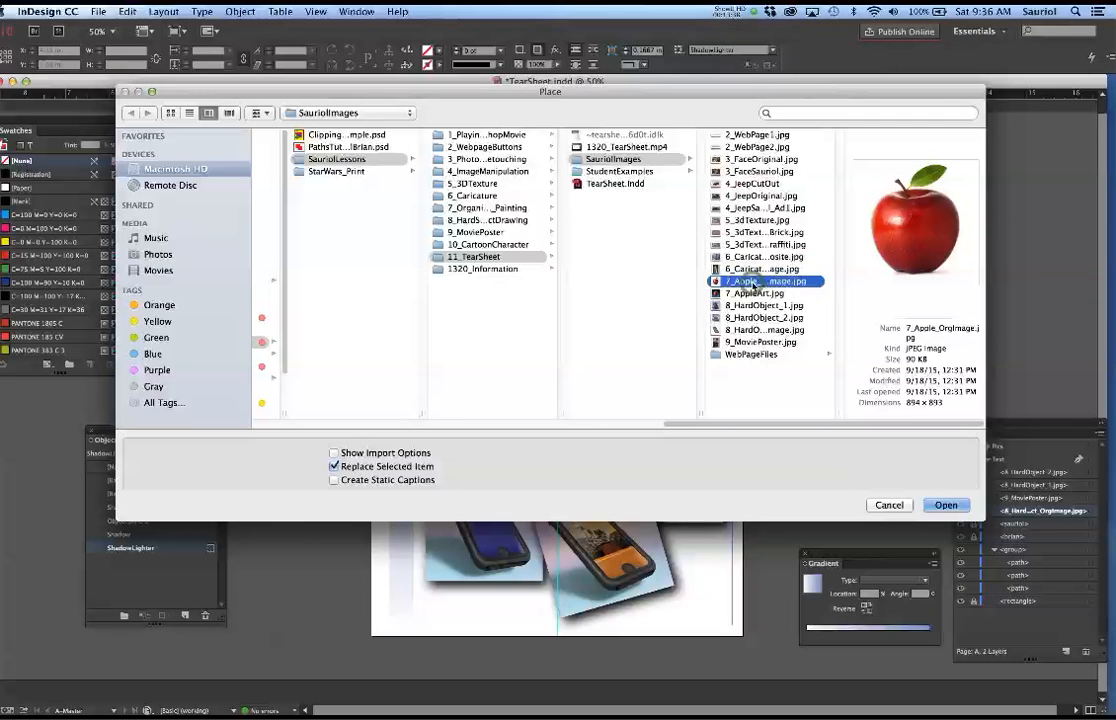
{"action": "left_click", "coordinate": [753, 294]}
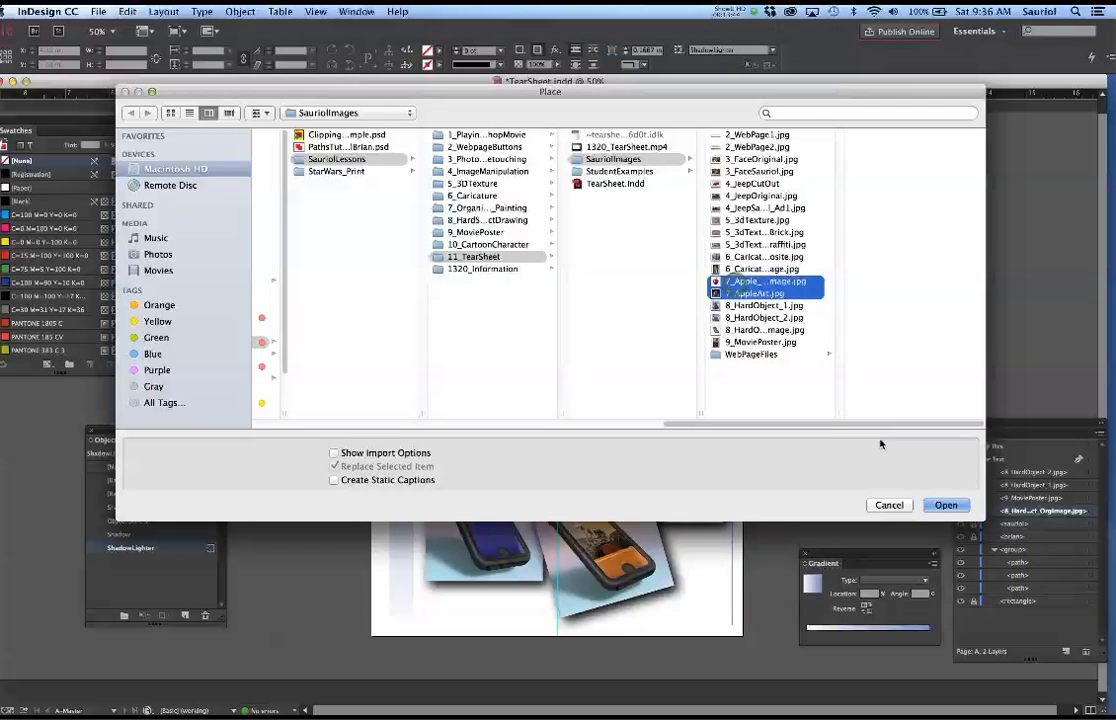
{"action": "left_click", "coordinate": [943, 505]}
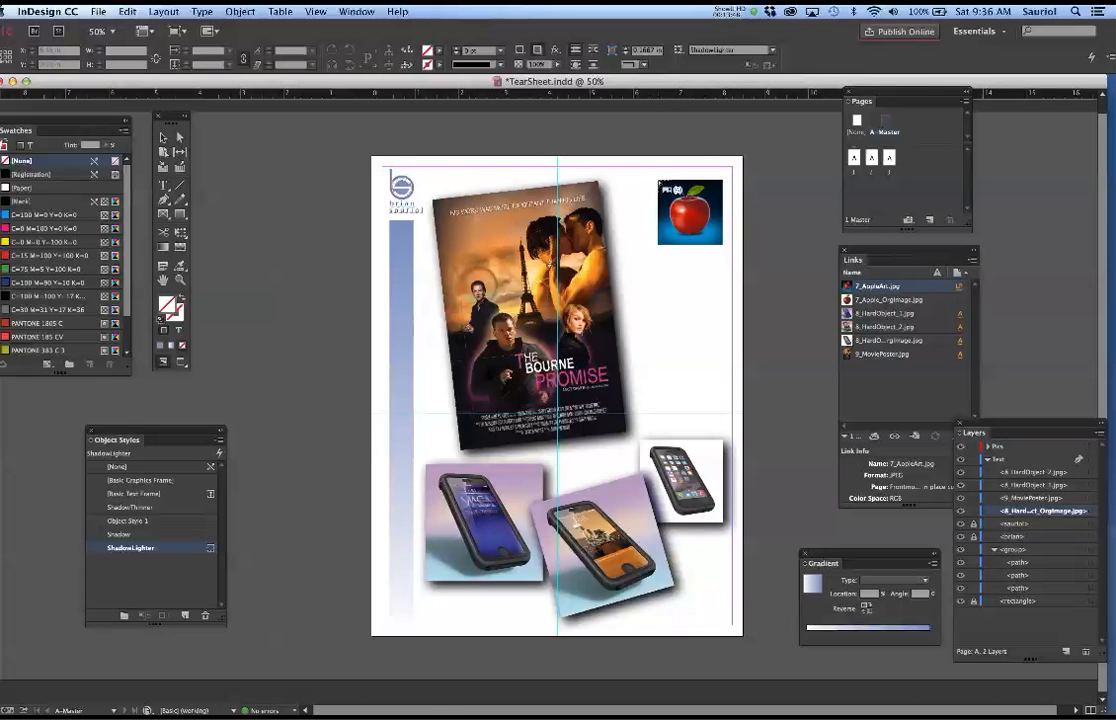
{"action": "left_click", "coordinate": [656, 183]}
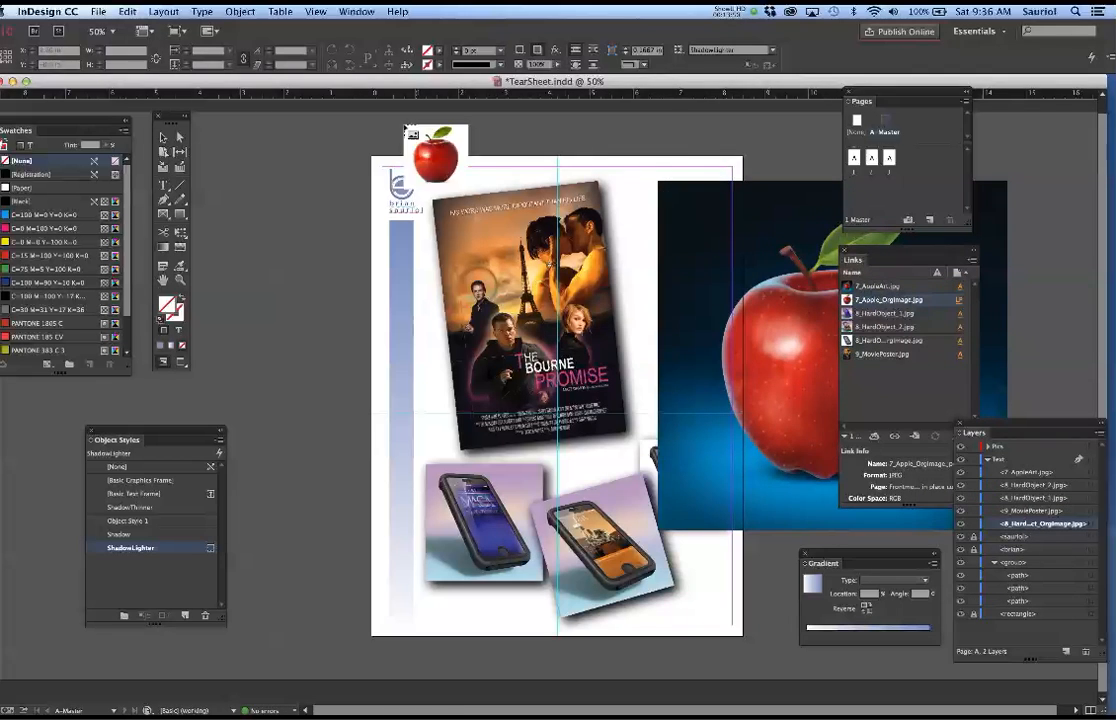
{"action": "key", "text": "Escape"}
{"action": "left_click", "coordinate": [249, 129]}
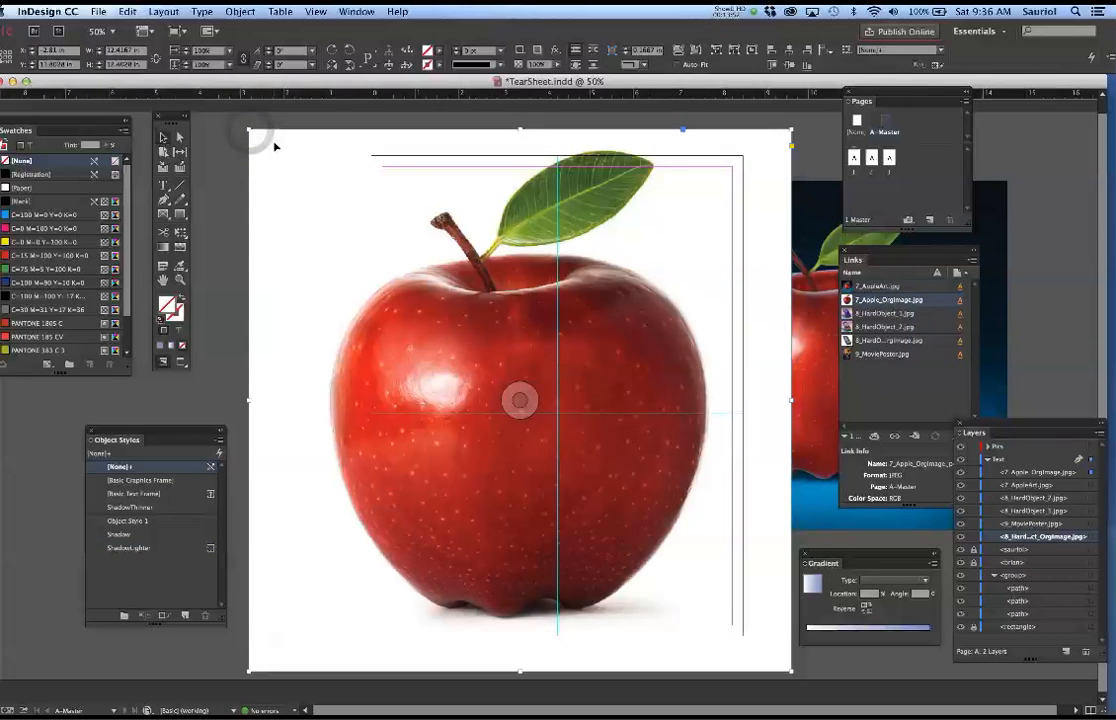
Shrink the 7_Apple_OrgImage.jpg frame to about 2.42 in square on the pasteboard left of the page and fit its image
{"action": "left_click_drag", "start_coordinate": [249, 129], "coordinate": [372, 285]}
{"action": "left_click_drag", "start_coordinate": [333, 197], "coordinate": [279, 179]}
{"action": "key", "text": "alt+super+e"}
Shrink the 7_AppleArt.jpg frame to about 2.55 in square, position it over the poster's upper right edge, and fit its image
{"action": "left_click", "coordinate": [768, 259]}
{"action": "left_click_drag", "start_coordinate": [658, 182], "coordinate": [619, 245]}
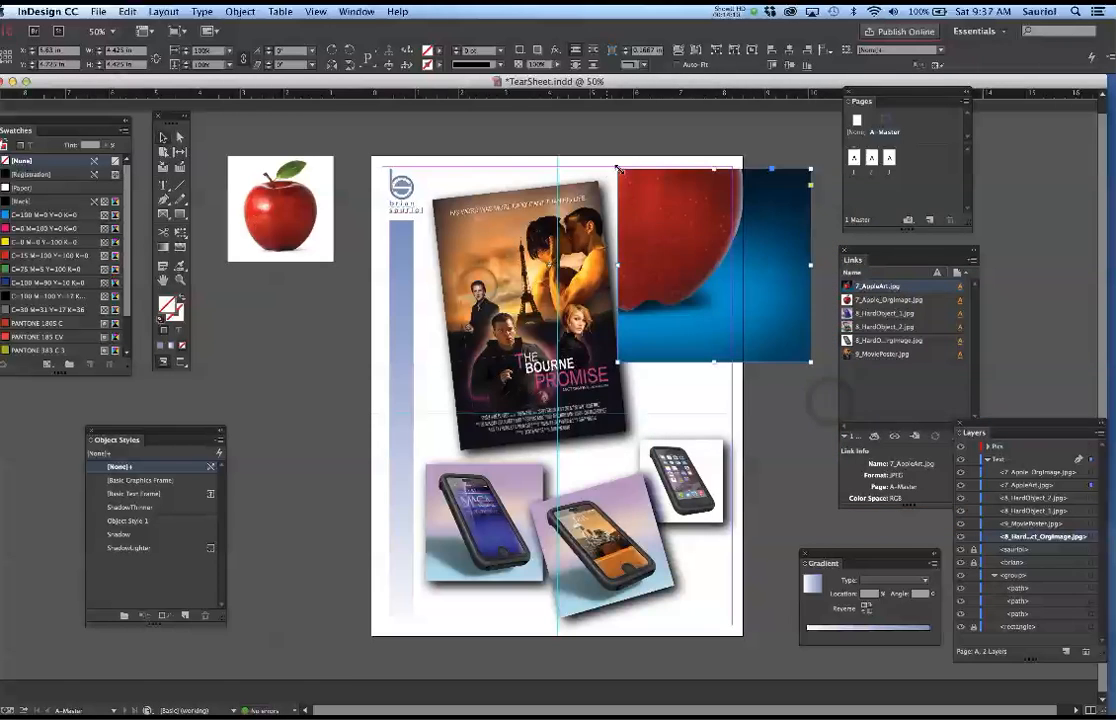
{"action": "left_click", "coordinate": [619, 171]}
{"action": "left_click", "coordinate": [626, 179]}
{"action": "left_click_drag", "start_coordinate": [617, 169], "coordinate": [687, 281]}
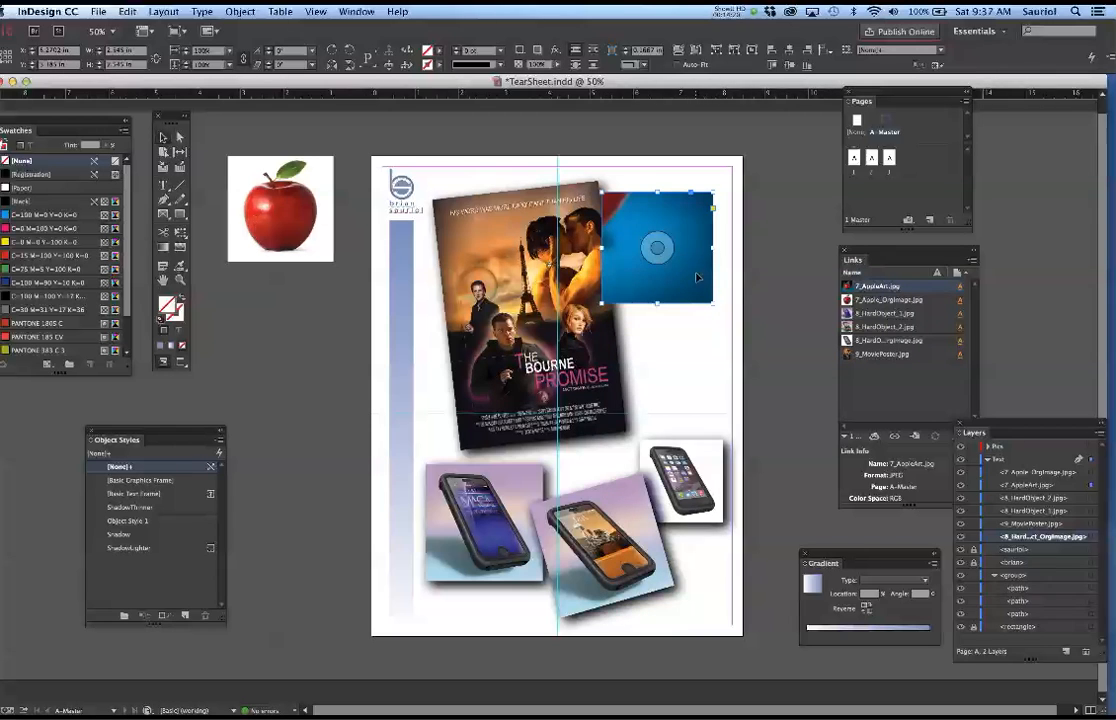
{"action": "key", "text": "alt+super+e"}
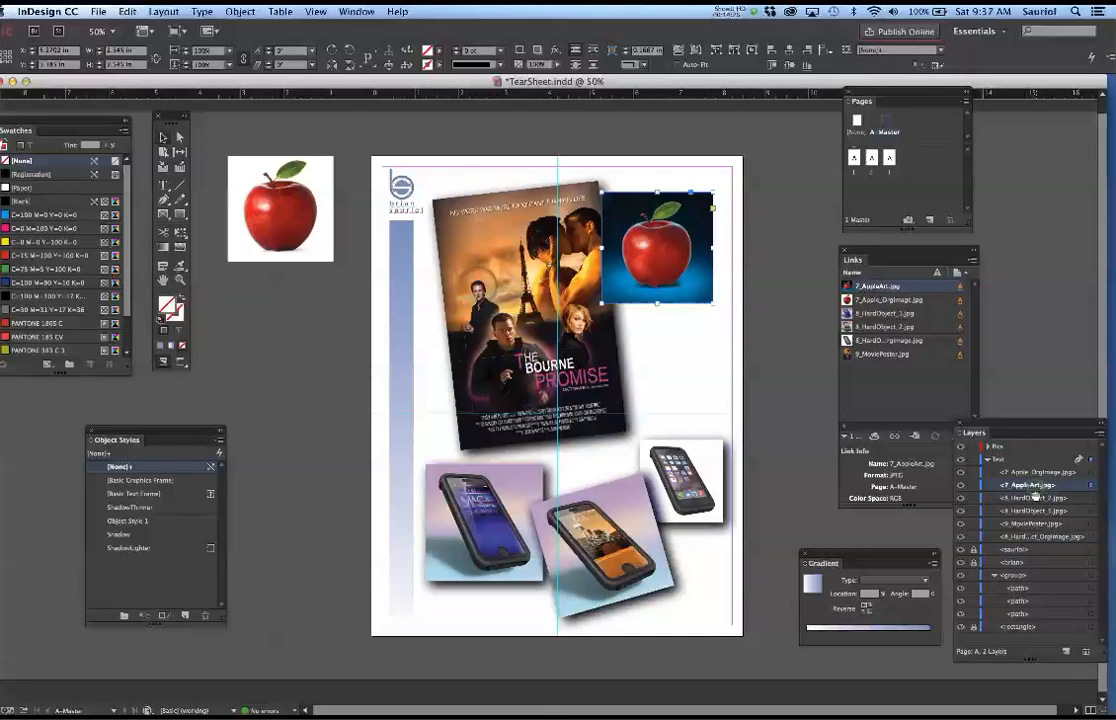
Send 7_AppleArt.jpg behind the poster in the layer stack, nudge it up slightly, and apply the ShadowLighter object style
{"action": "left_click_drag", "start_coordinate": [1038, 546], "coordinate": [1040, 549]}
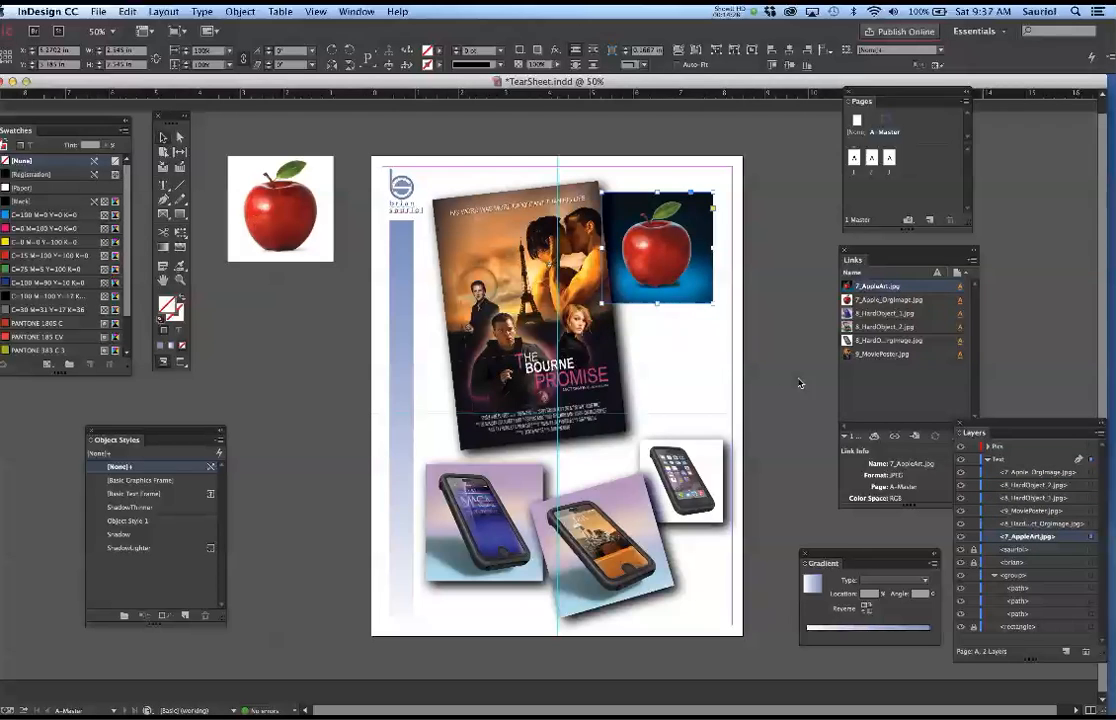
{"action": "left_click_drag", "start_coordinate": [698, 297], "coordinate": [699, 287]}
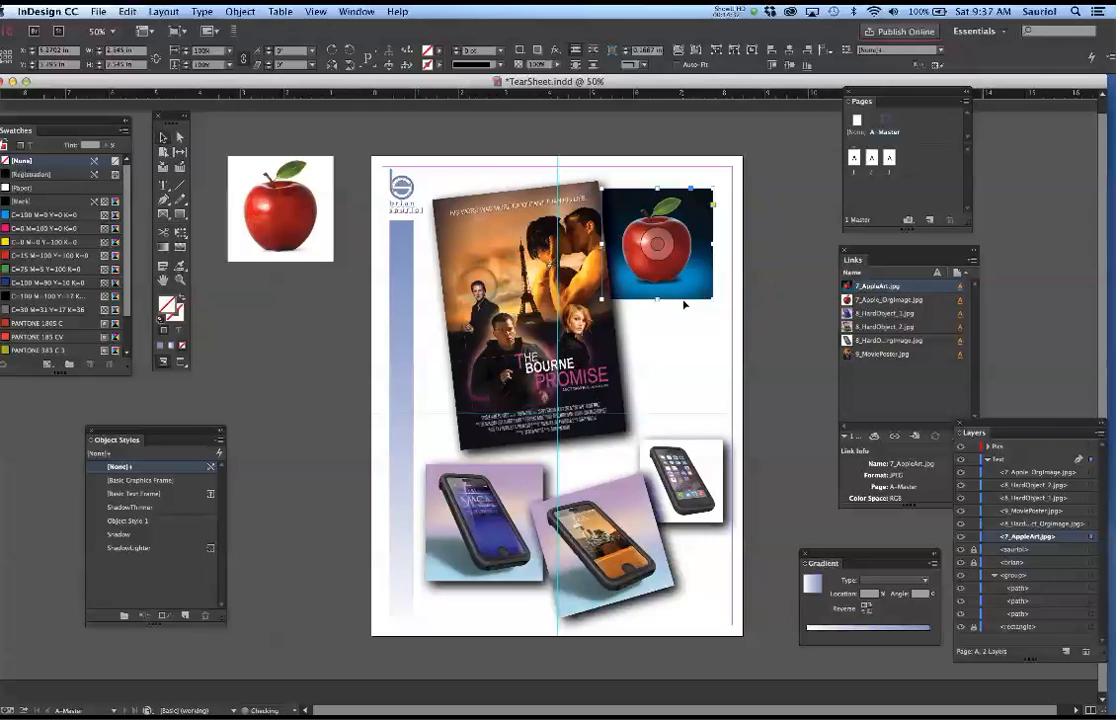
{"action": "left_click", "coordinate": [150, 549]}
Shrink 7_Apple_OrgImage.jpg to about 1.8 in square below 7_AppleArt.jpg, fit its image, and apply the ShadowLighter object style
{"action": "left_click", "coordinate": [310, 232]}
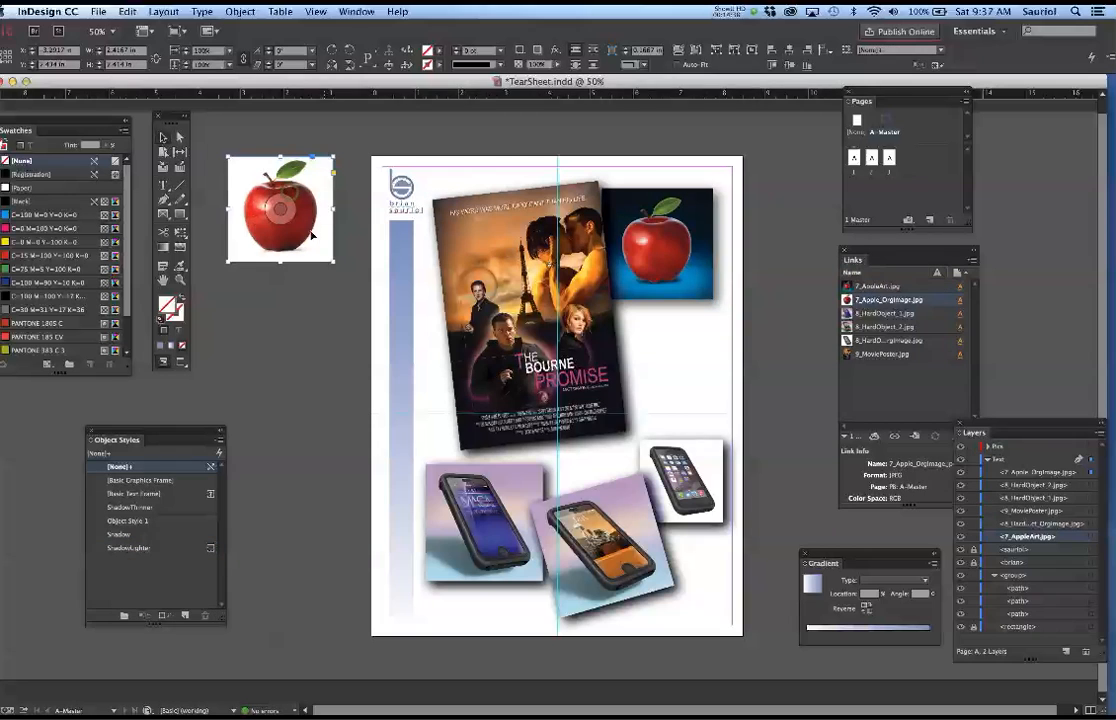
{"action": "left_click_drag", "start_coordinate": [332, 263], "coordinate": [306, 235]}
{"action": "left_click_drag", "start_coordinate": [576, 408], "coordinate": [700, 375]}
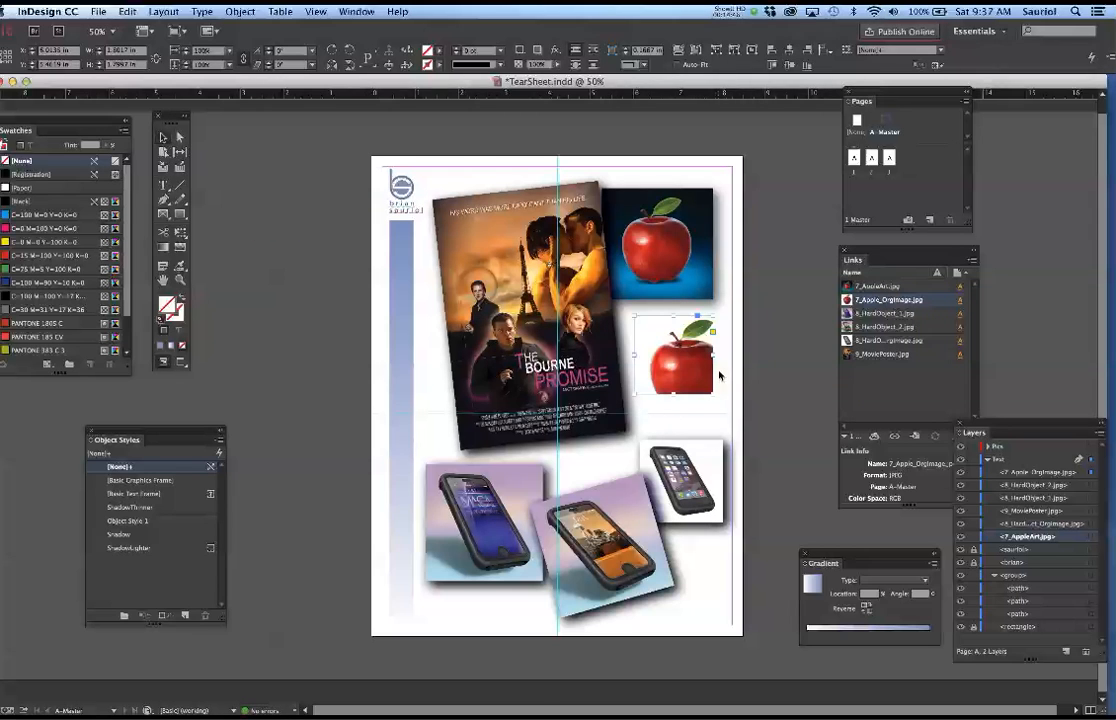
{"action": "key", "text": "alt+super+e"}
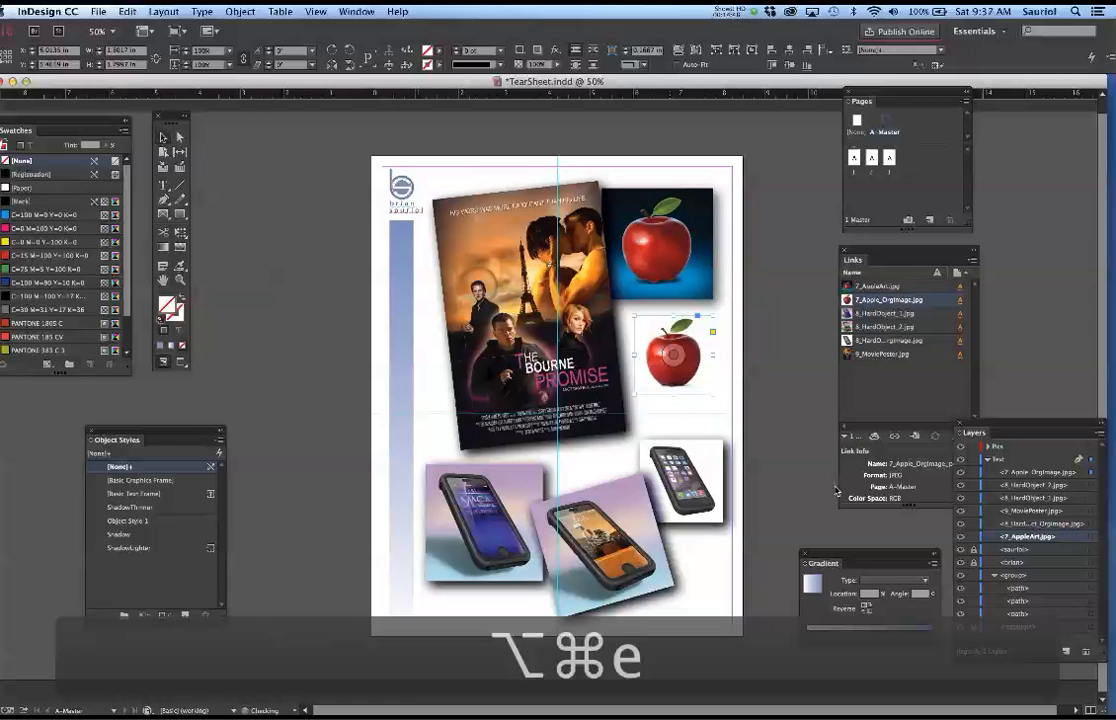
{"action": "left_click", "coordinate": [127, 548]}
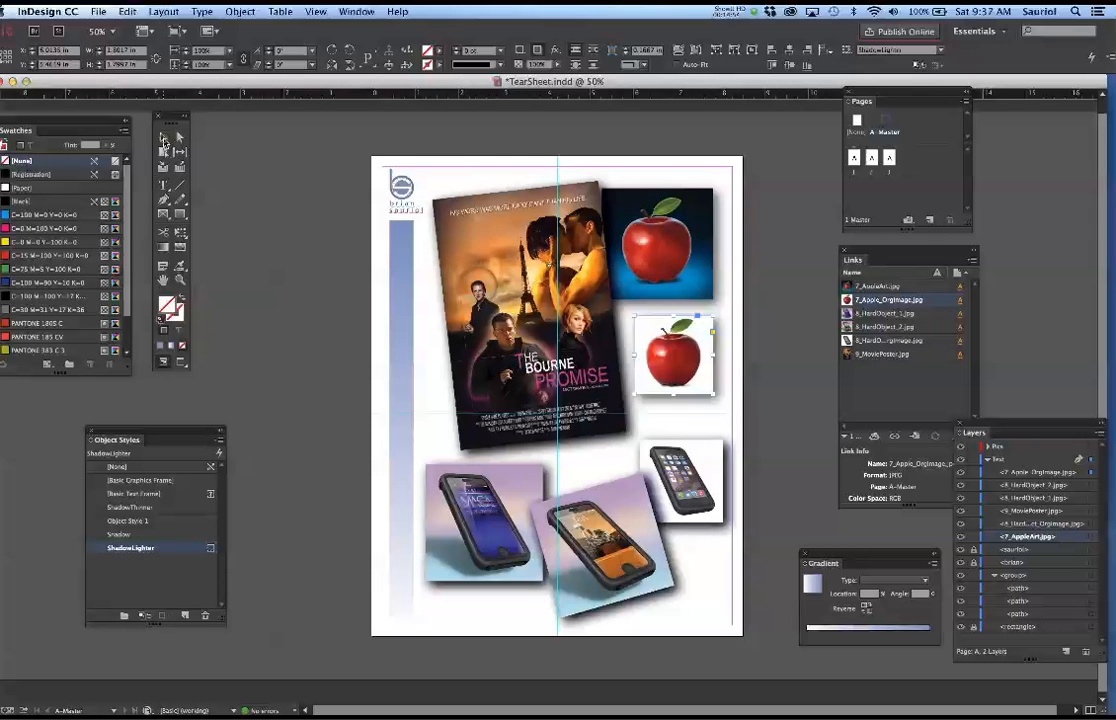
{"action": "left_click", "coordinate": [317, 287]}
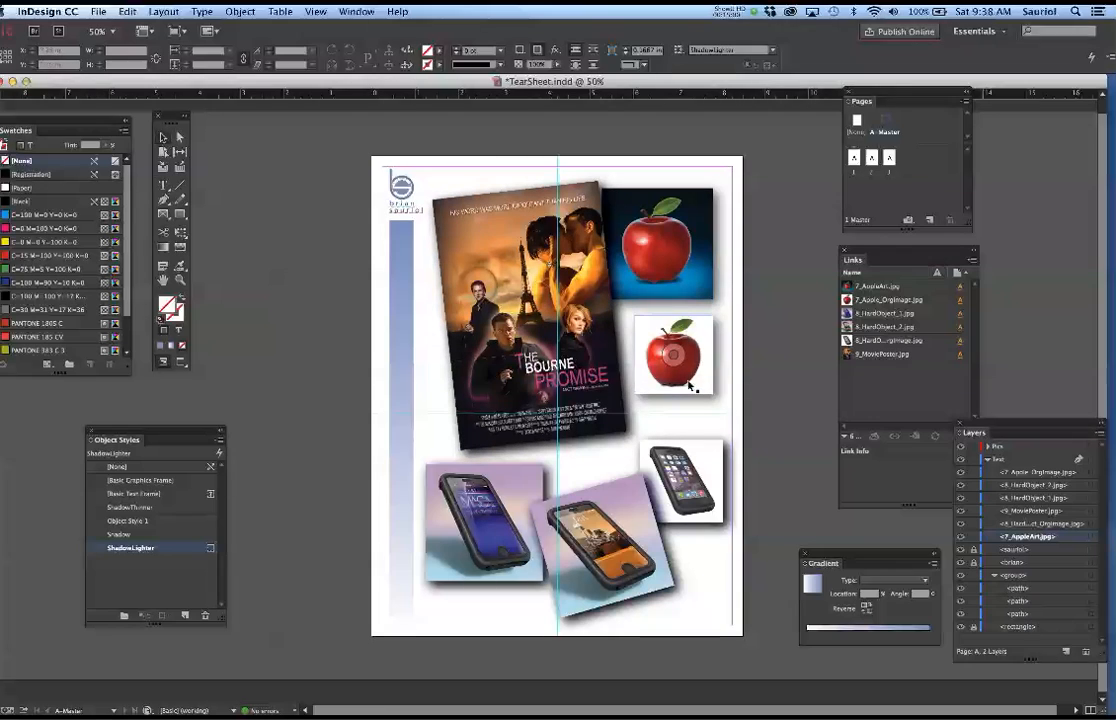
Try 7_Apple_OrgImage.jpg overlapping the poster's right edge, and undo the move
{"action": "left_click_drag", "start_coordinate": [689, 386], "coordinate": [659, 378]}
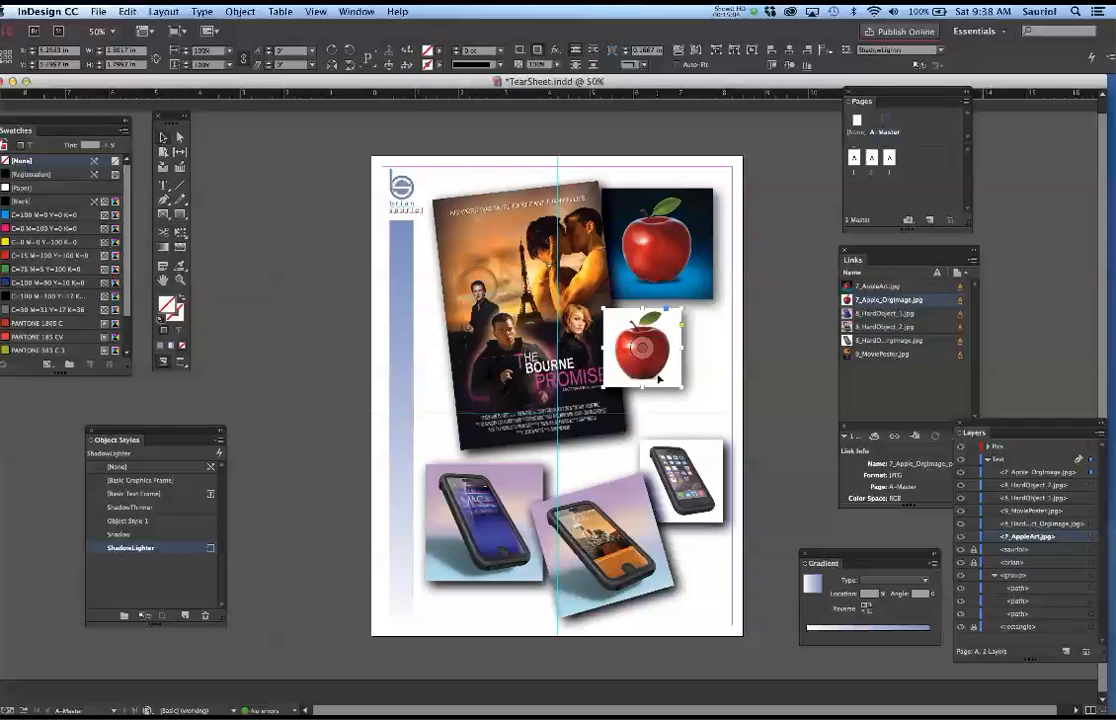
{"action": "key", "text": "super+z"}
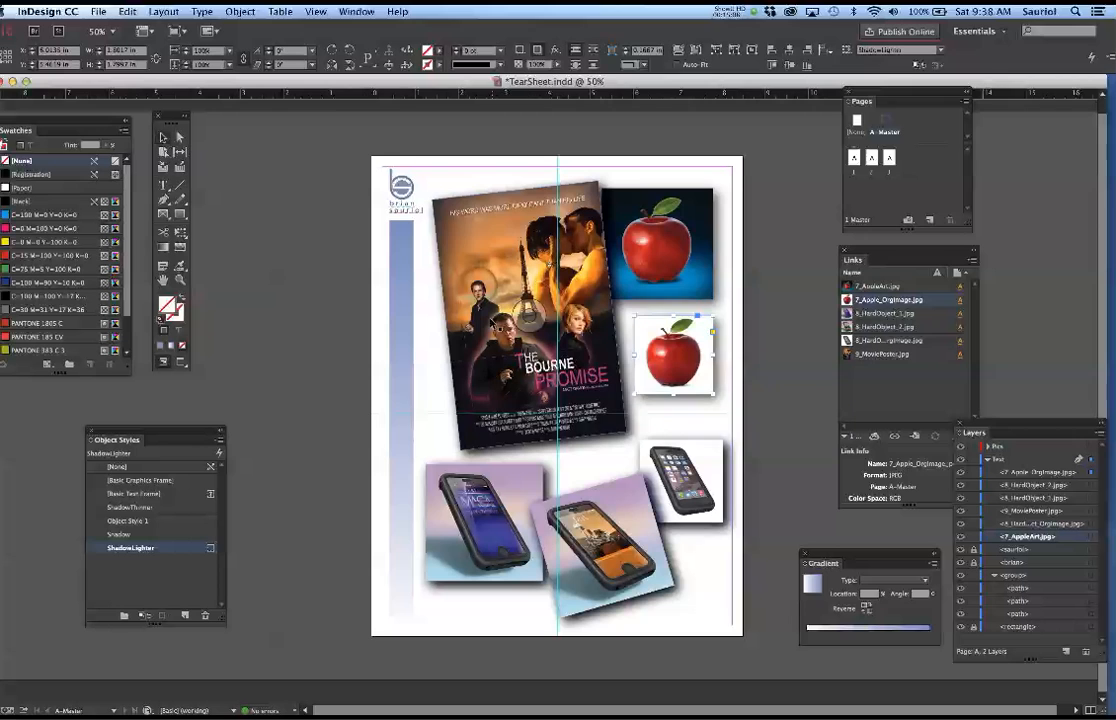
Nudge the movie poster slightly left, away from the apple images
{"action": "left_click", "coordinate": [488, 295]}
{"action": "key", "text": "Left"}
{"action": "key", "text": "Left"}
{"action": "key", "text": "Left"}
{"action": "key", "text": "Left"}
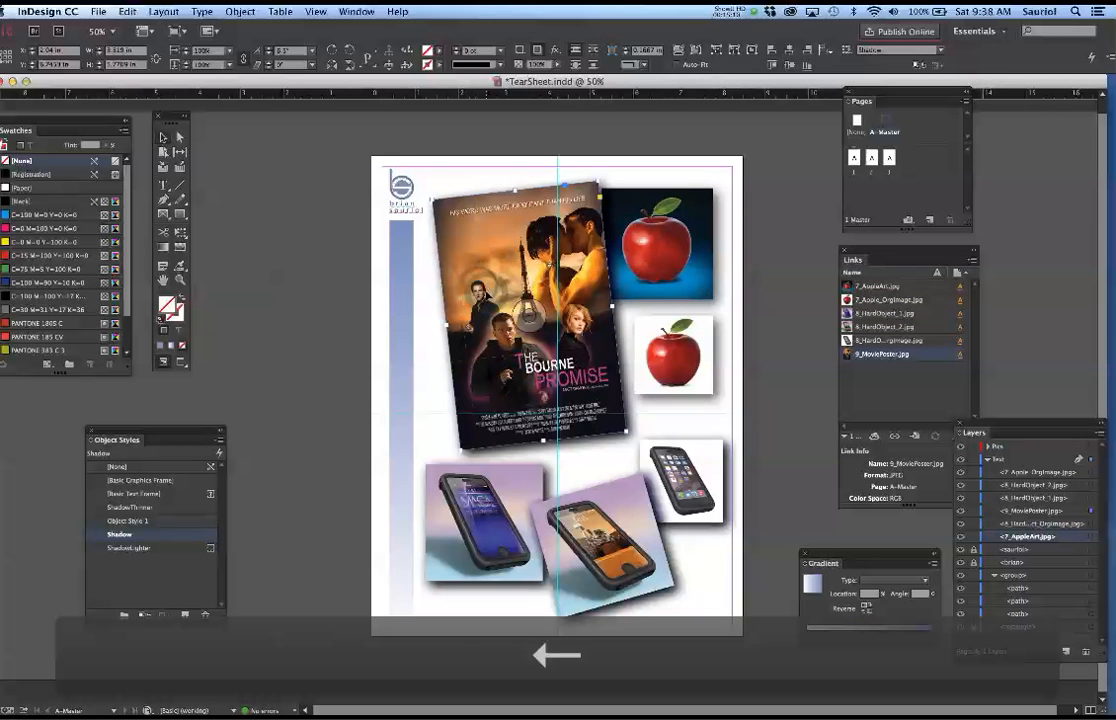
{"action": "key", "text": "Left"}
{"action": "key", "text": "Left"}
{"action": "key", "text": "Left"}
{"action": "key", "text": "Left"}
{"action": "key", "text": "Left"}
{"action": "key", "text": "Left"}
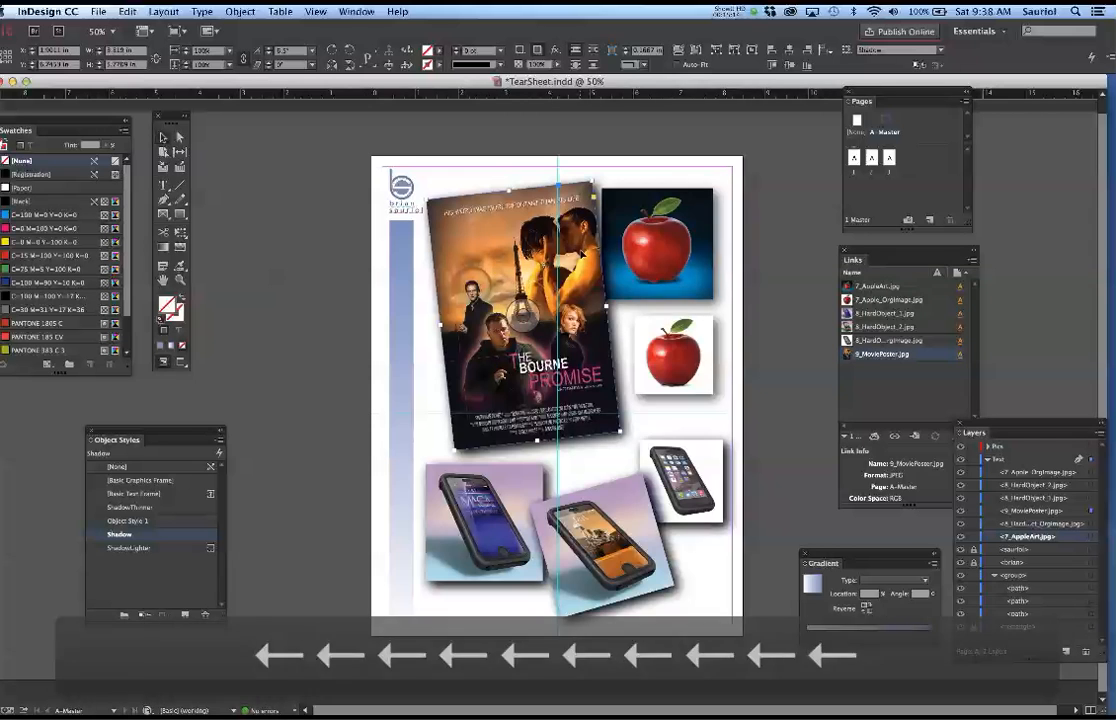
Select 7_AppleArt.jpg and 7_Apple_OrgImage.jpg together and nudge both slightly right
{"action": "left_click", "coordinate": [600, 218]}
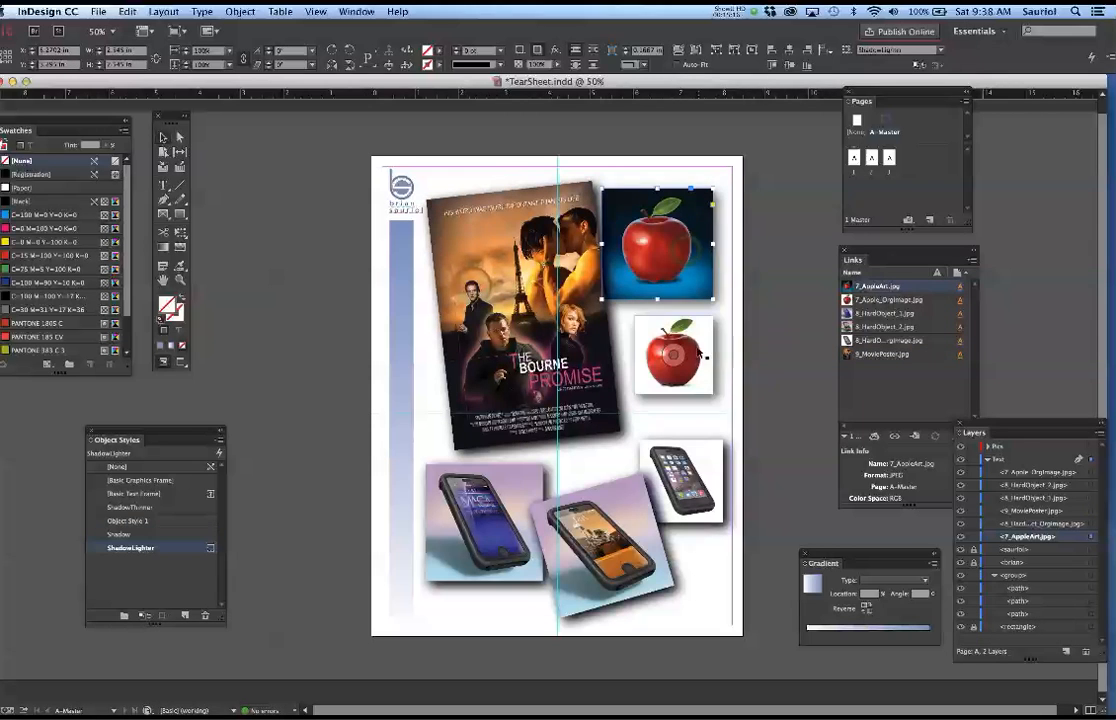
{"action": "left_click", "coordinate": [701, 355], "text": "shift"}
{"action": "key", "text": "Right"}
{"action": "key", "text": "Right"}
{"action": "key", "text": "Right"}
{"action": "key", "text": "Right"}
{"action": "key", "text": "Right"}
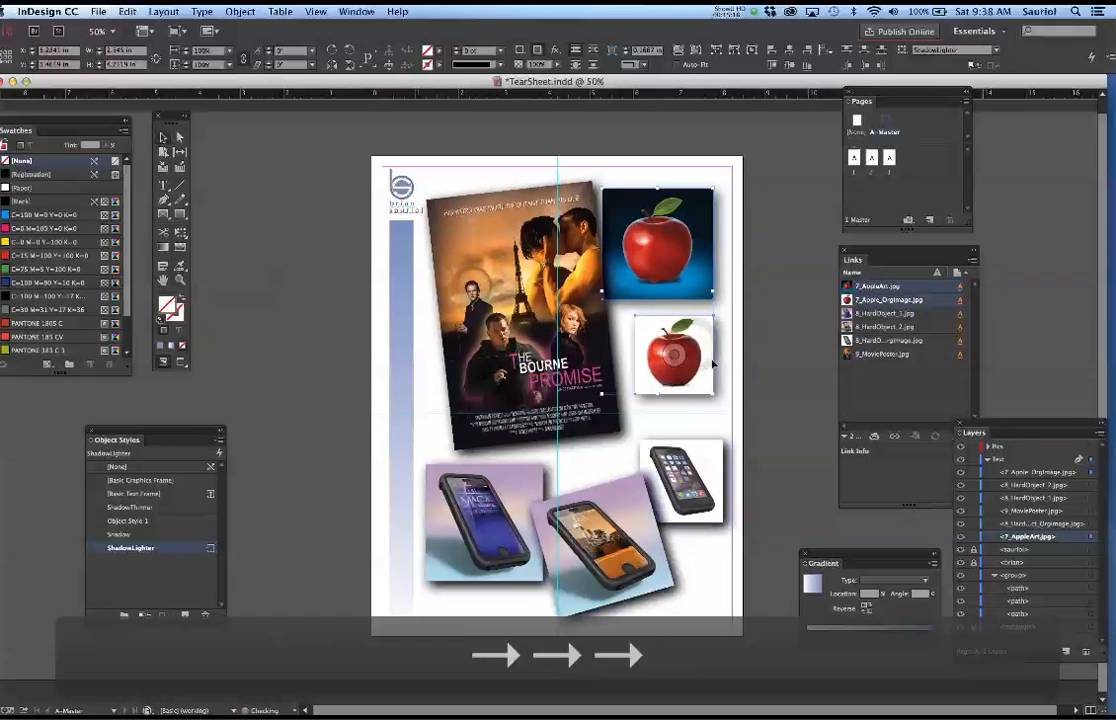
{"action": "key", "text": "Right"}
{"action": "key", "text": "Right"}
{"action": "key", "text": "Right"}
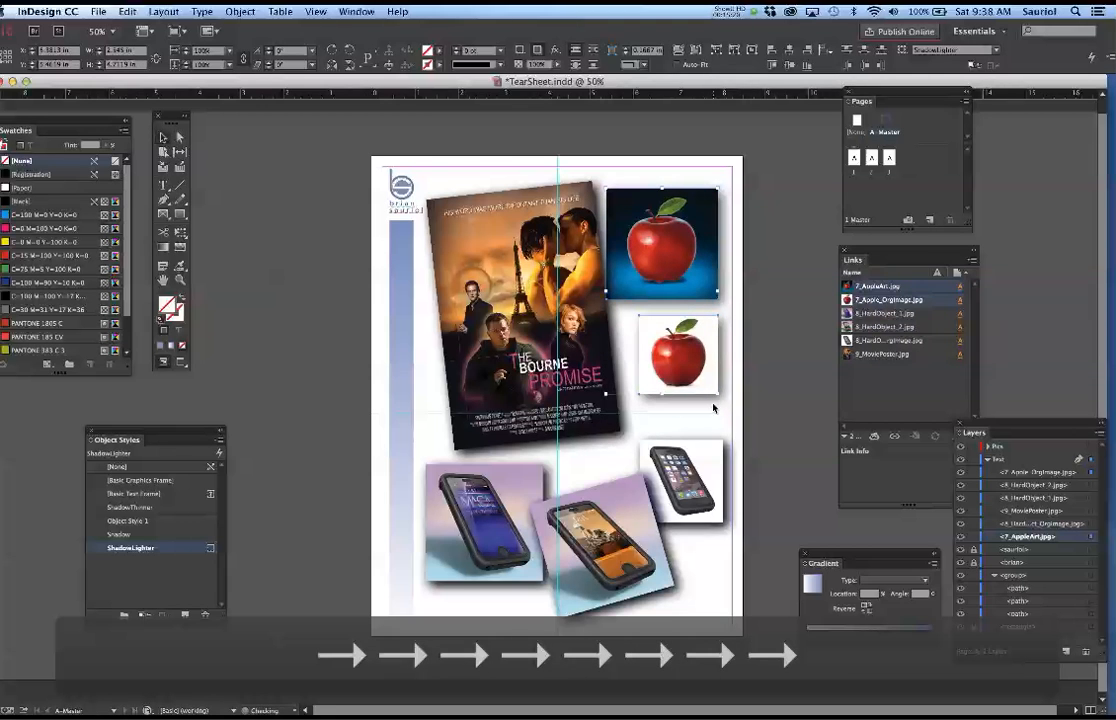
{"action": "left_click", "coordinate": [750, 352]}
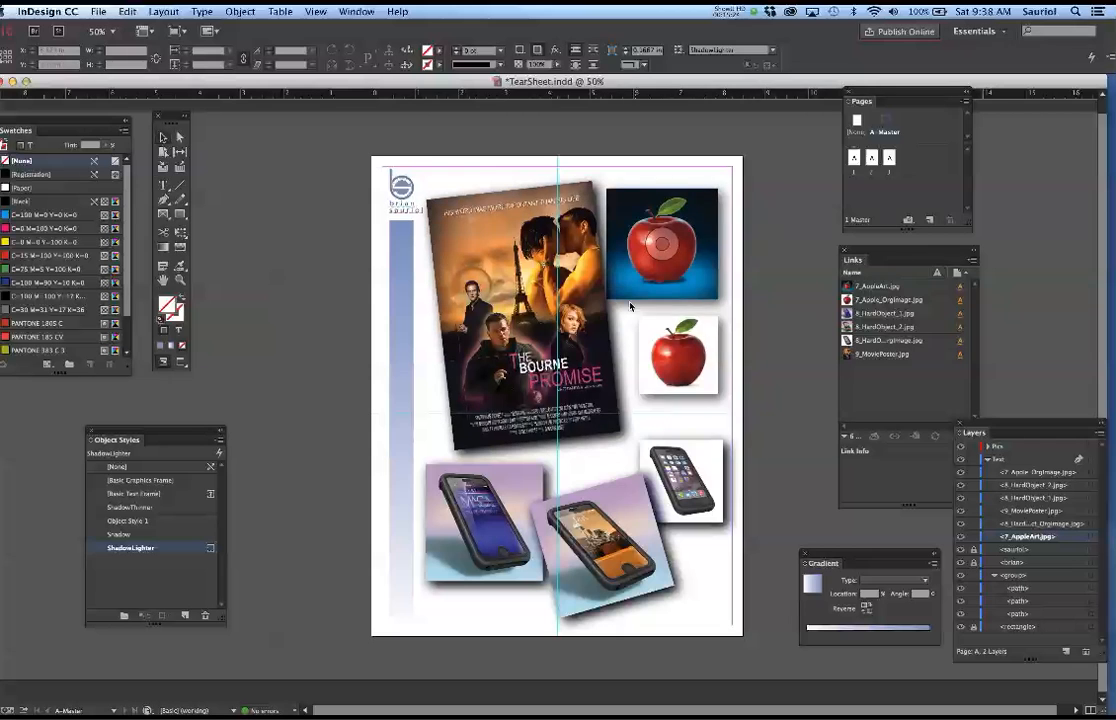
Nudge the movie poster slightly right and up so it just overlaps the dark apple image
{"action": "left_click", "coordinate": [575, 303]}
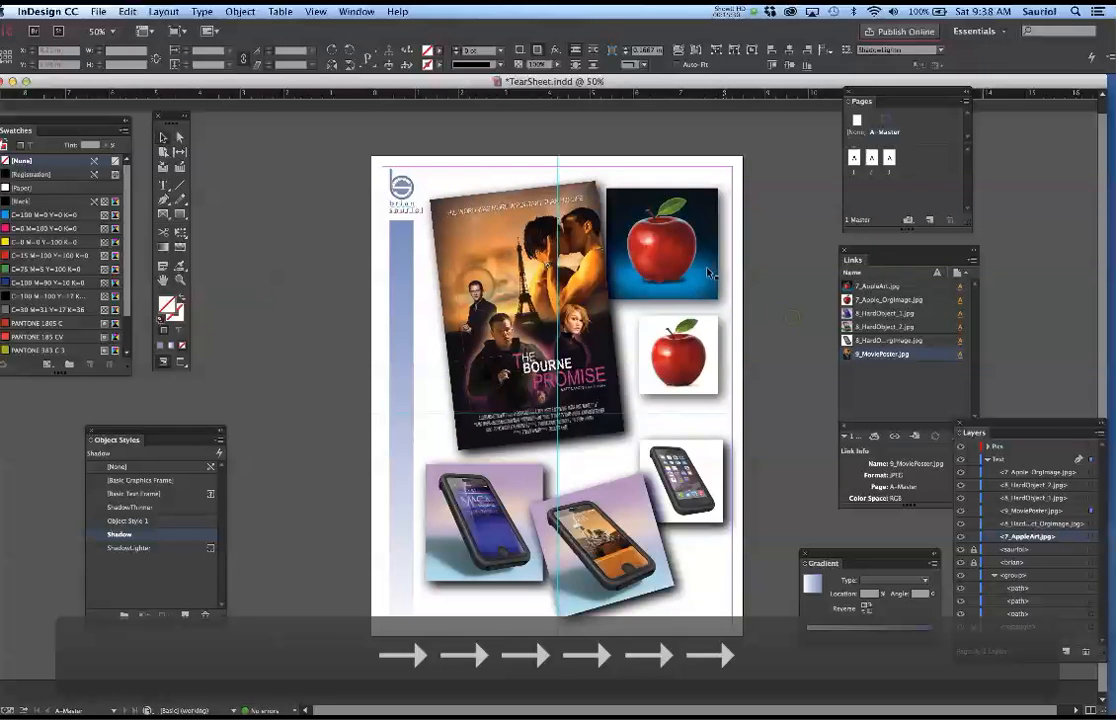
{"action": "left_click", "coordinate": [791, 316]}
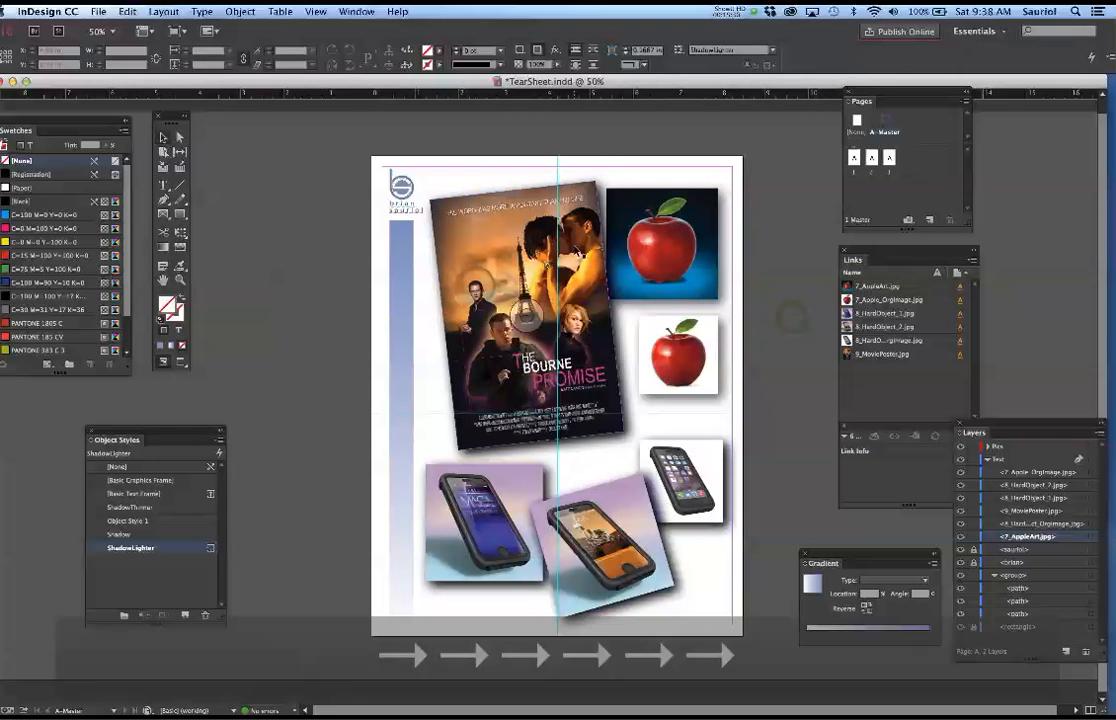
{"action": "left_click", "coordinate": [574, 245]}
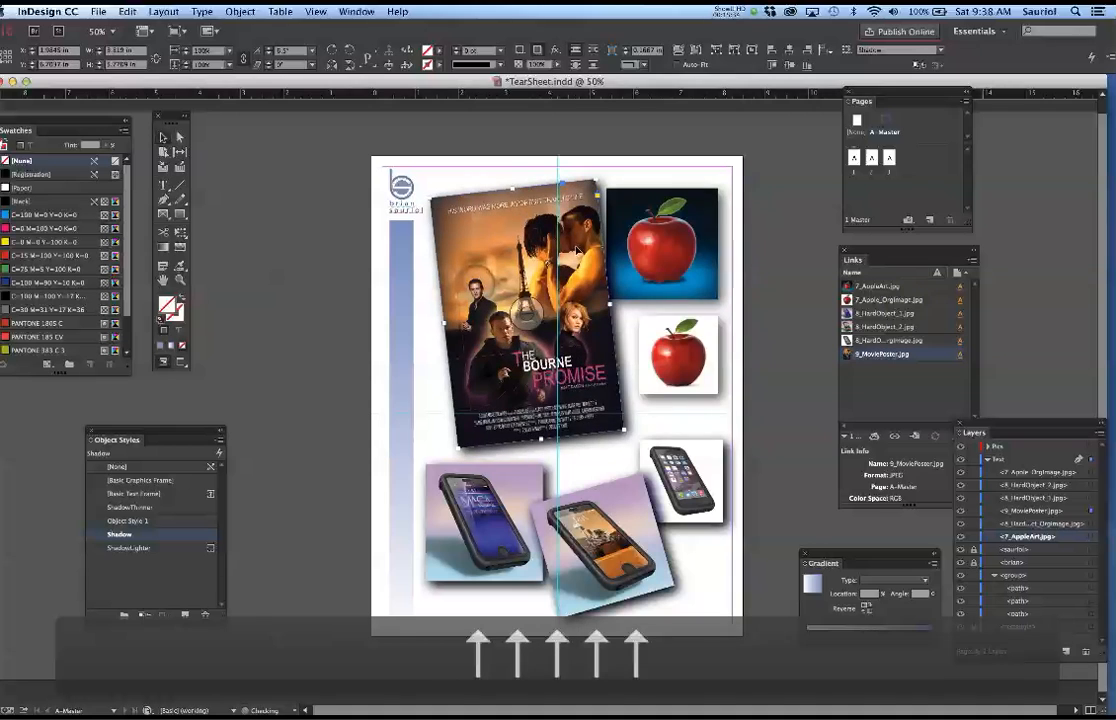
Move 8_HardObject_OrgImage.jpg slightly left and up so its right edge lines up with the apple images
{"action": "left_click", "coordinate": [703, 474]}
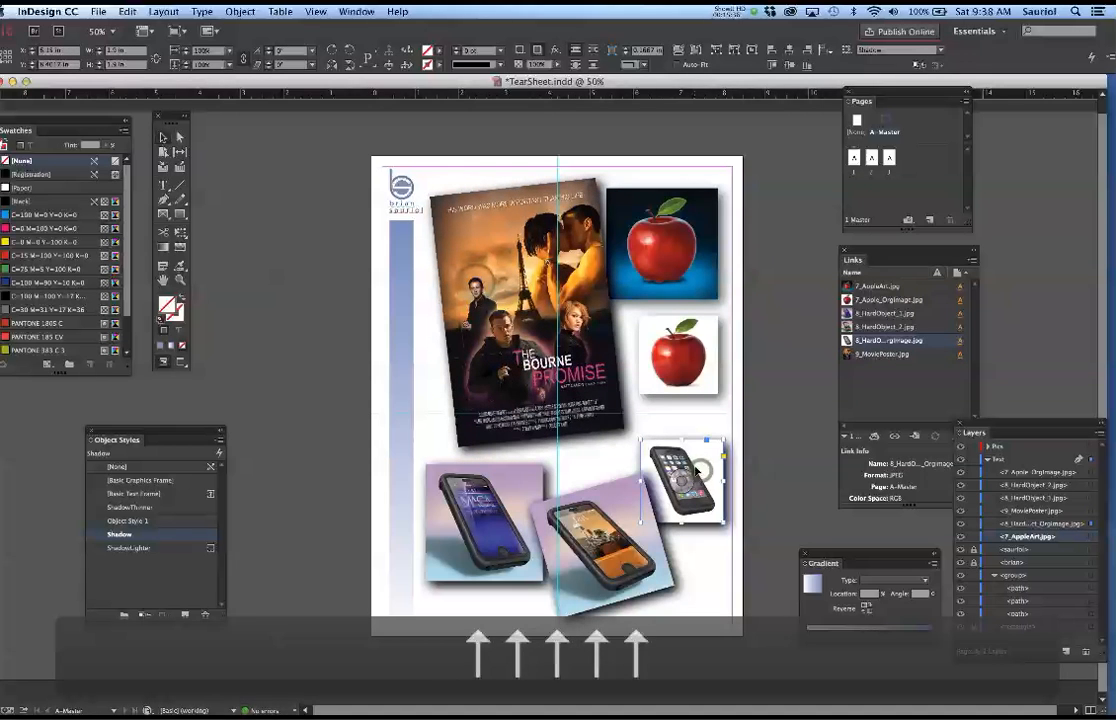
{"action": "mouse_move", "coordinate": [697, 470]}
{"action": "left_mouse_down"}
{"action": "mouse_move", "coordinate": [703, 418]}
{"action": "mouse_move", "coordinate": [712, 482]}
{"action": "left_mouse_up"}
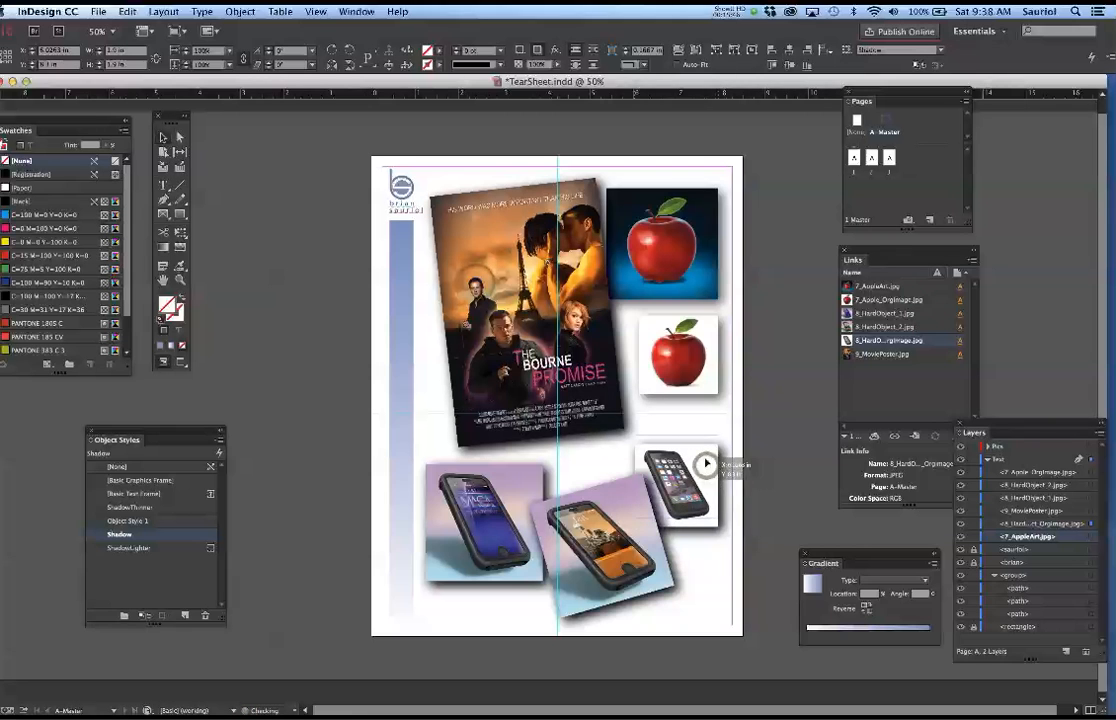
{"action": "left_click", "coordinate": [785, 462]}
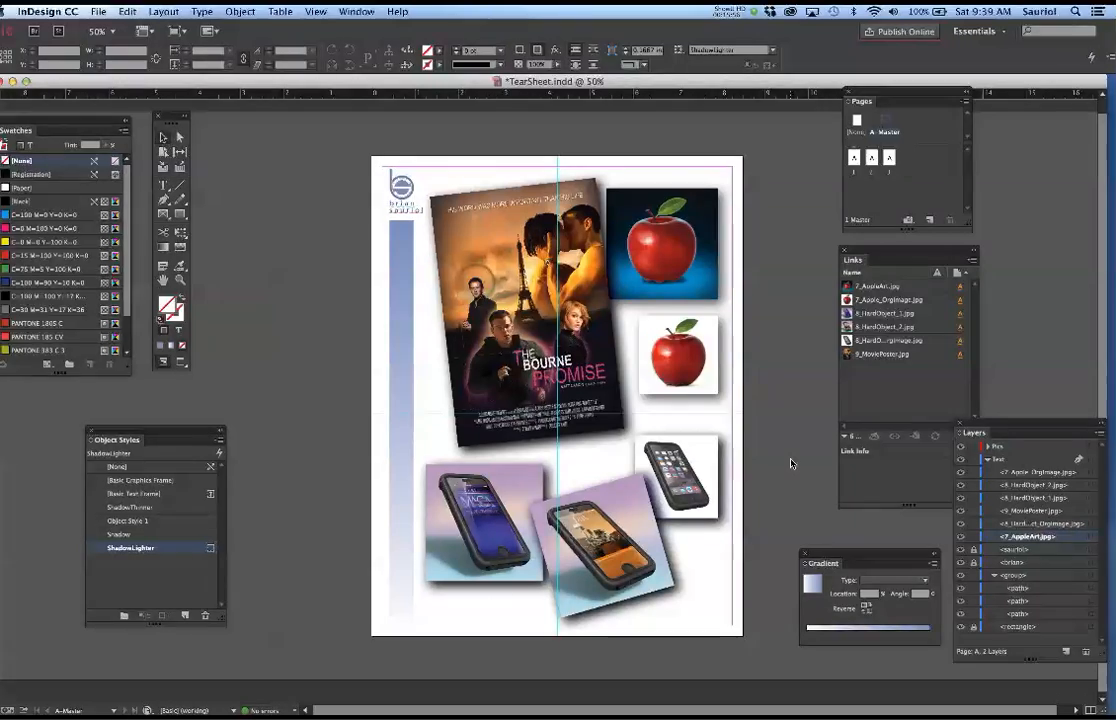
Shrink 8_HardObject_2.jpg to about 2.1 in square with Free Transform and straighten it by setting its rotation to 0°
{"action": "left_click", "coordinate": [643, 527]}
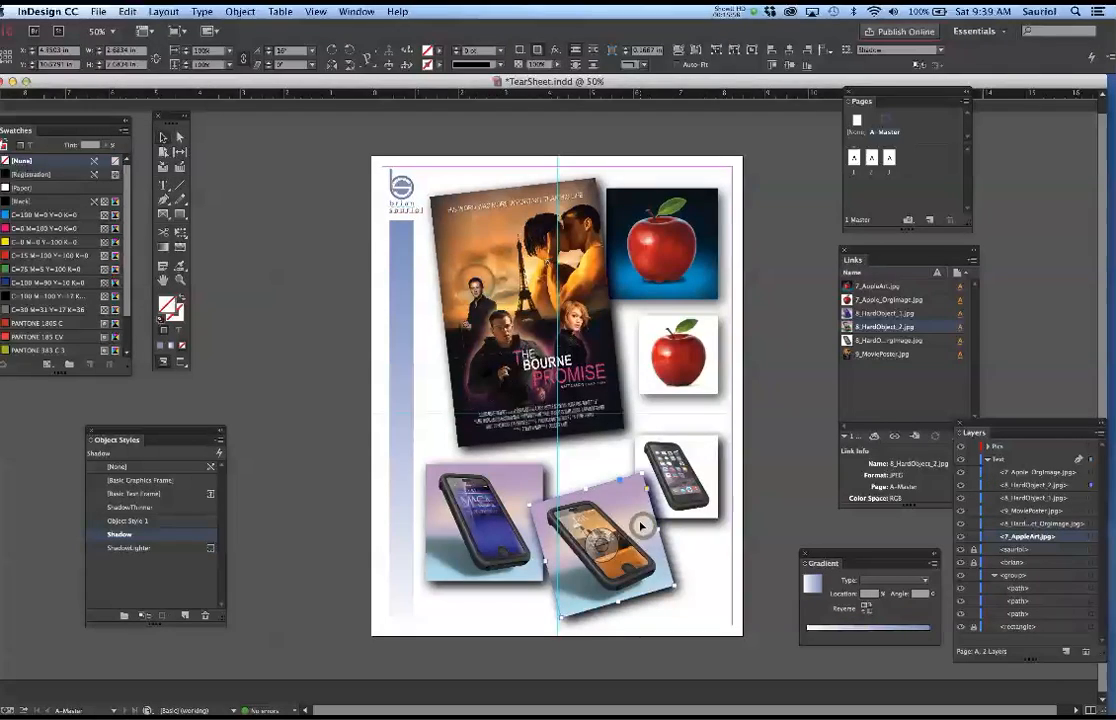
{"action": "key", "text": "e"}
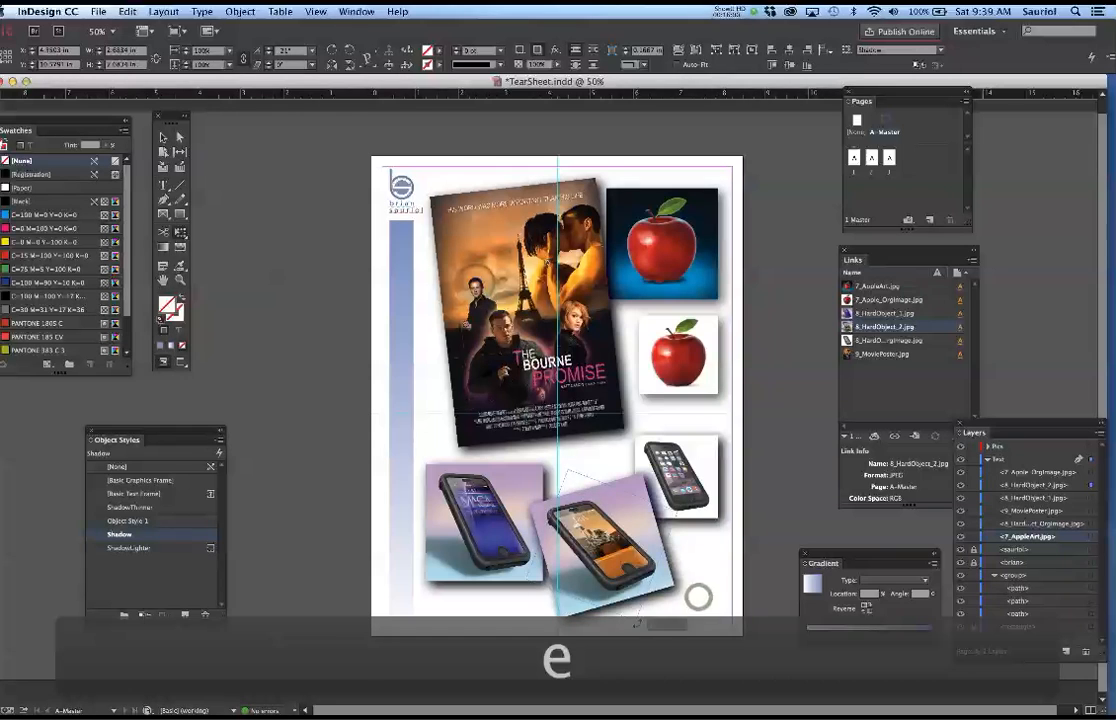
{"action": "mouse_move", "coordinate": [687, 609]}
{"action": "left_mouse_down"}
{"action": "mouse_move", "coordinate": [646, 585]}
{"action": "mouse_move", "coordinate": [700, 593]}
{"action": "mouse_move", "coordinate": [687, 608]}
{"action": "left_mouse_up"}
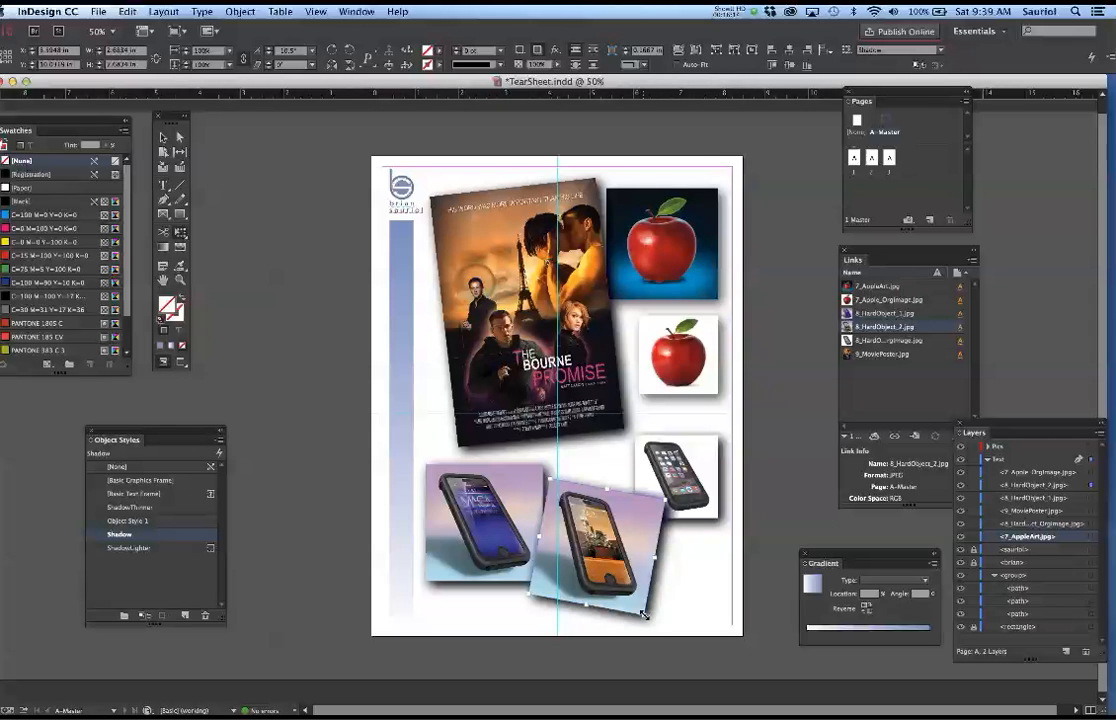
{"action": "left_click_drag", "start_coordinate": [643, 612], "coordinate": [686, 598]}
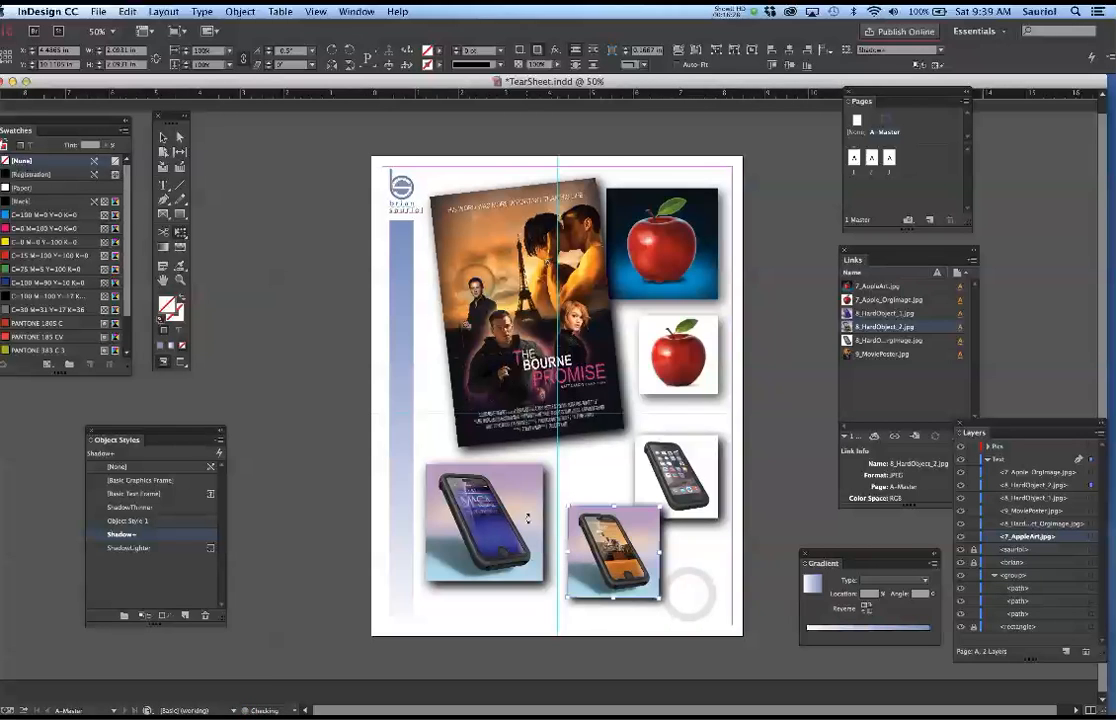
{"action": "left_click", "coordinate": [278, 51]}
{"action": "type", "text": "0"}
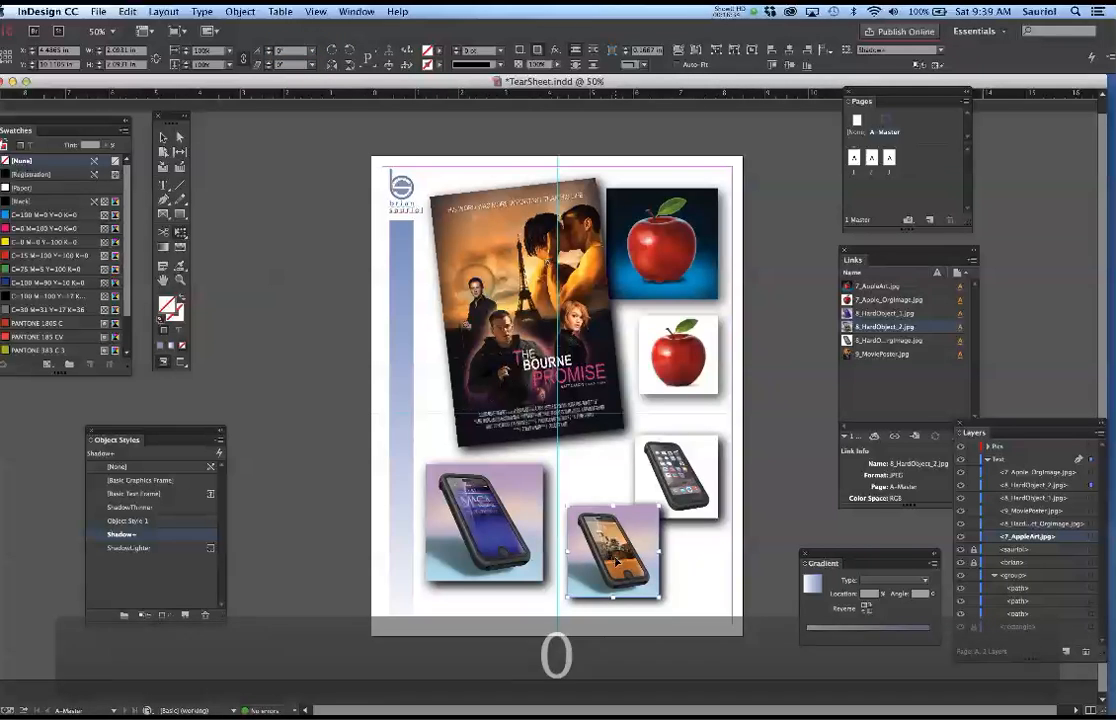
{"action": "key", "text": "Return"}
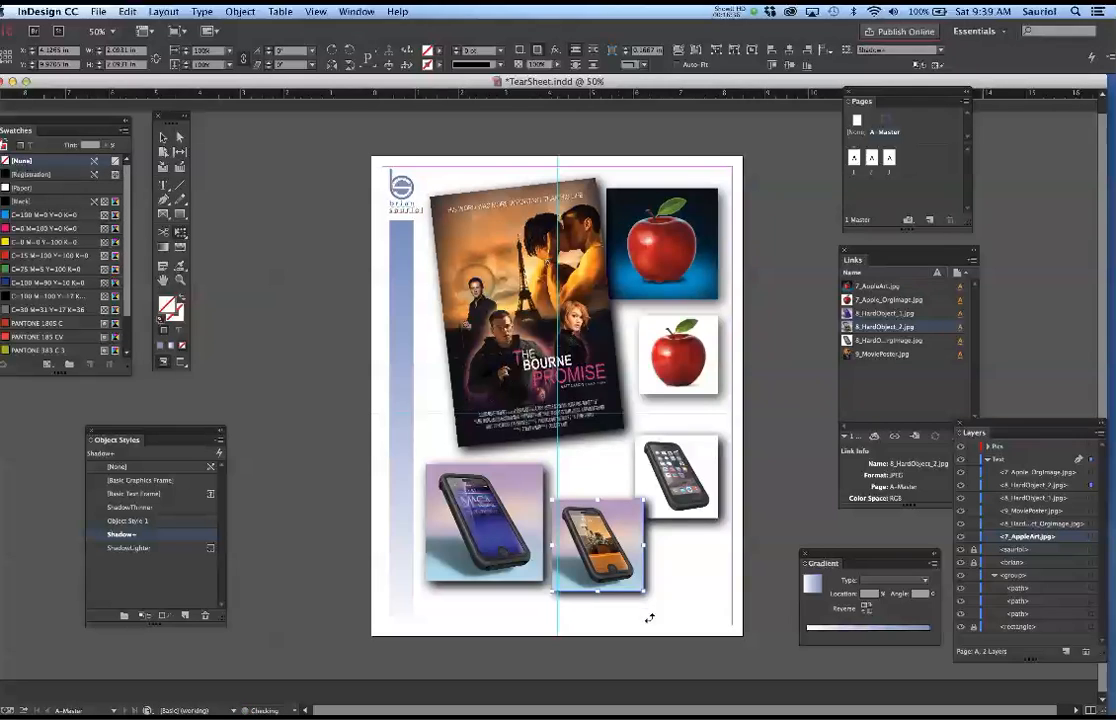
Enlarge the 8_HardObject_2.jpg frame to about 2.47 in square and fit the image and frame
{"action": "mouse_move", "coordinate": [643, 592]}
{"action": "left_mouse_down"}
{"action": "mouse_move", "coordinate": [660, 606]}
{"action": "mouse_move", "coordinate": [657, 592]}
{"action": "left_mouse_up"}
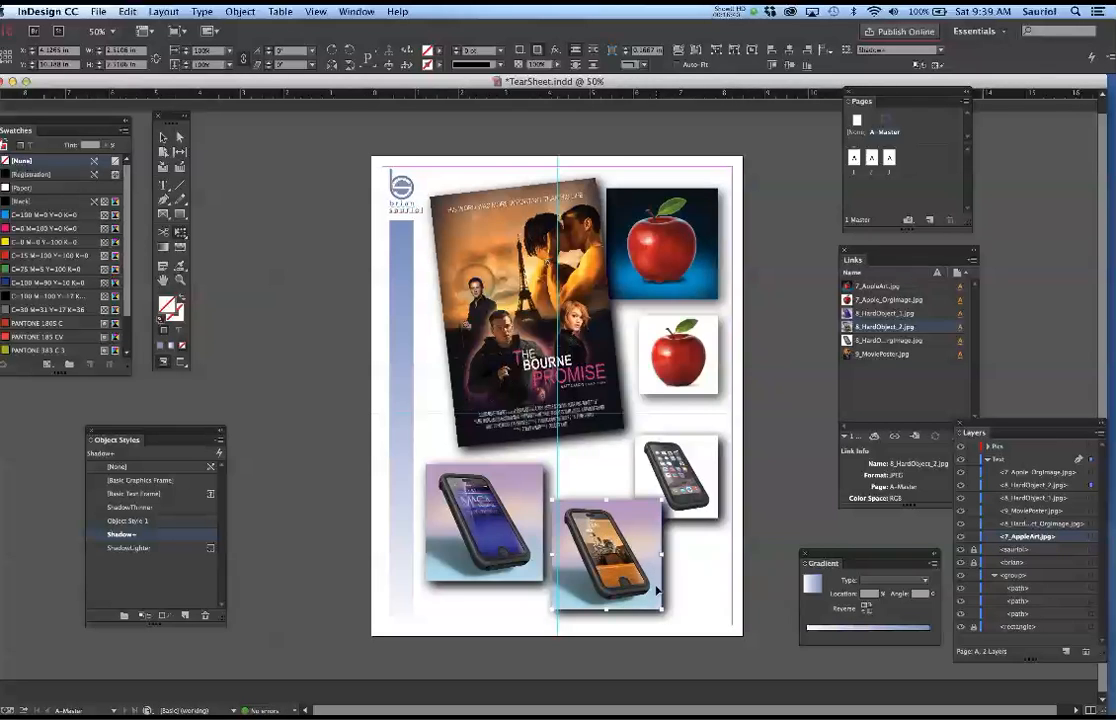
{"action": "key", "text": "alt+super+e"}
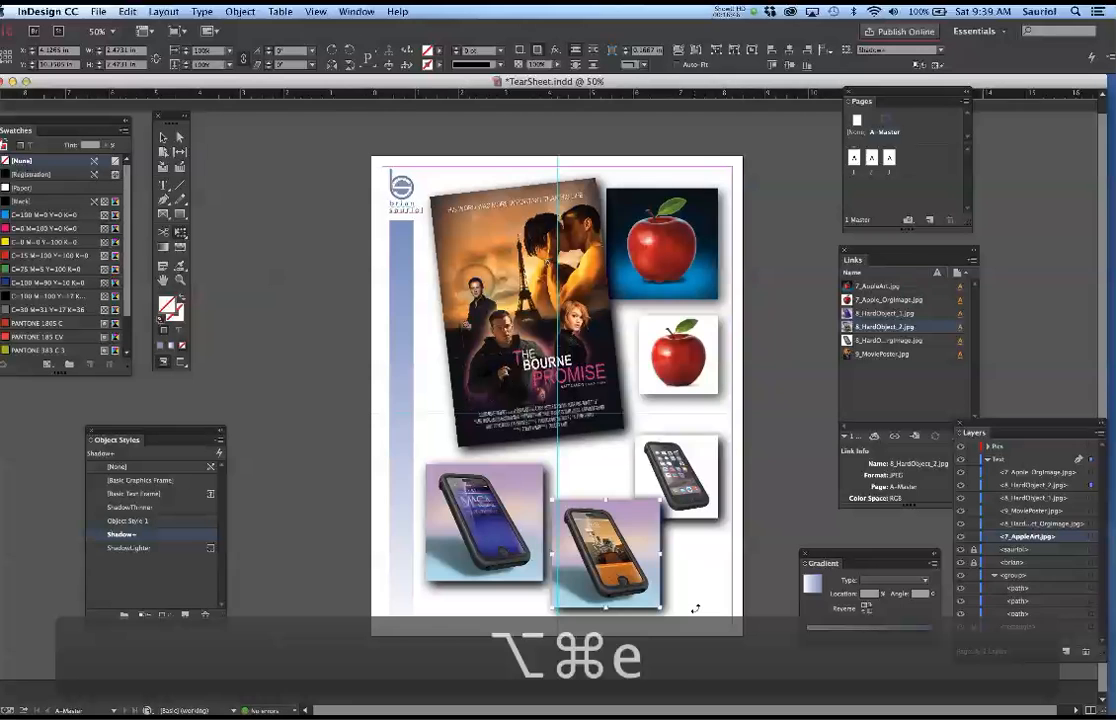
{"action": "key", "text": "alt+super+e"}
Save the document and hide the guides
{"action": "key", "text": "super+s"}
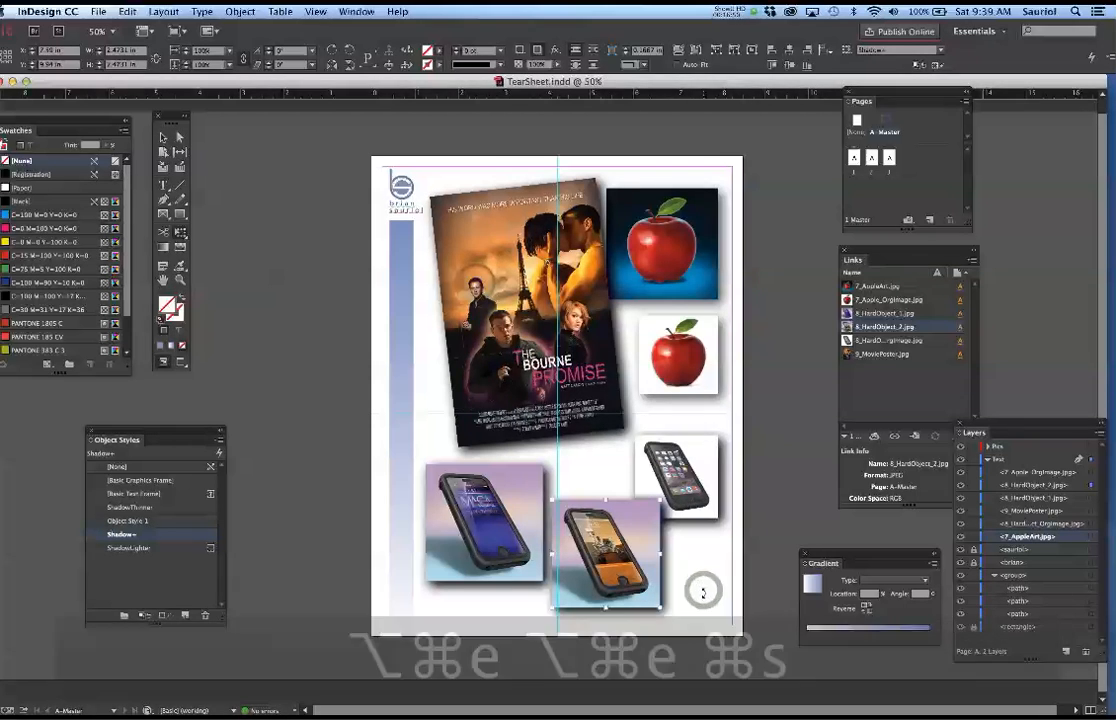
{"action": "key", "text": "super+semicolon"}
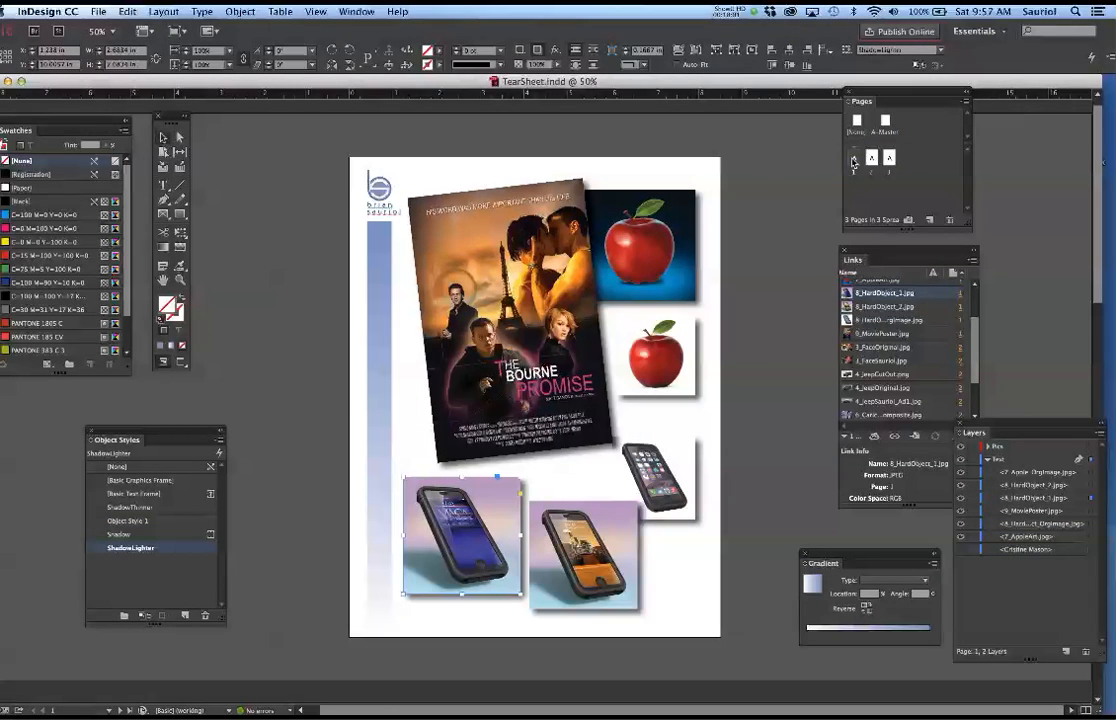
Examine the layouts on pages 1, 2, and 3 of the tear sheet, viewing each page whole
{"action": "double_click", "coordinate": [853, 159]}
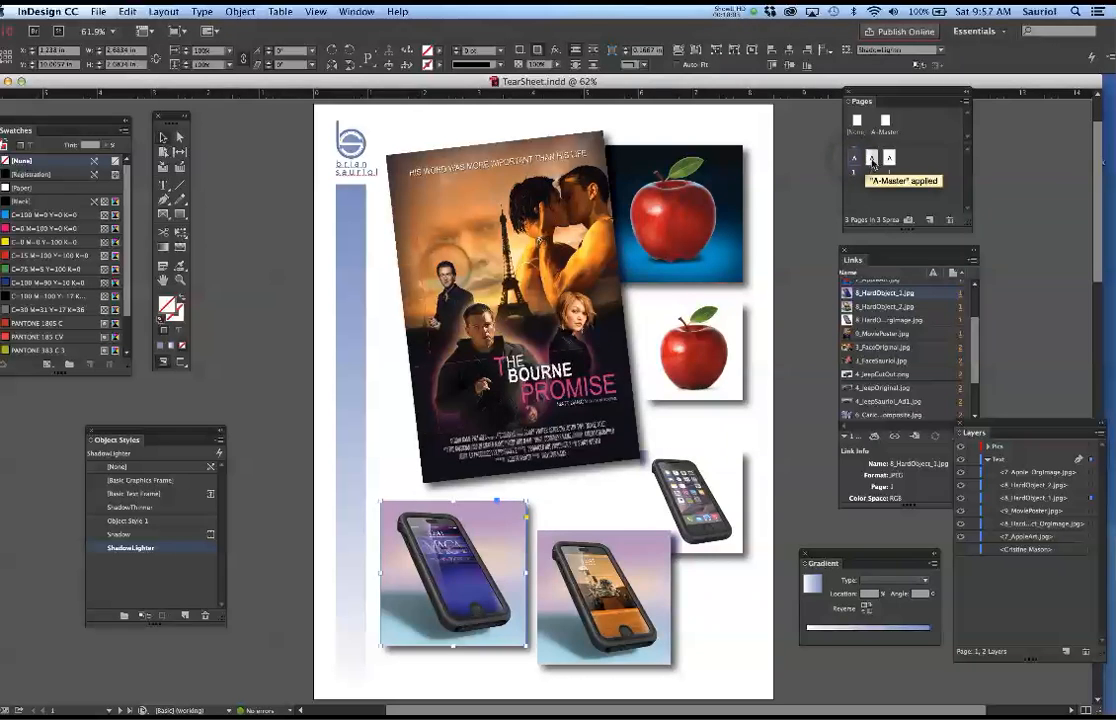
{"action": "double_click", "coordinate": [871, 158]}
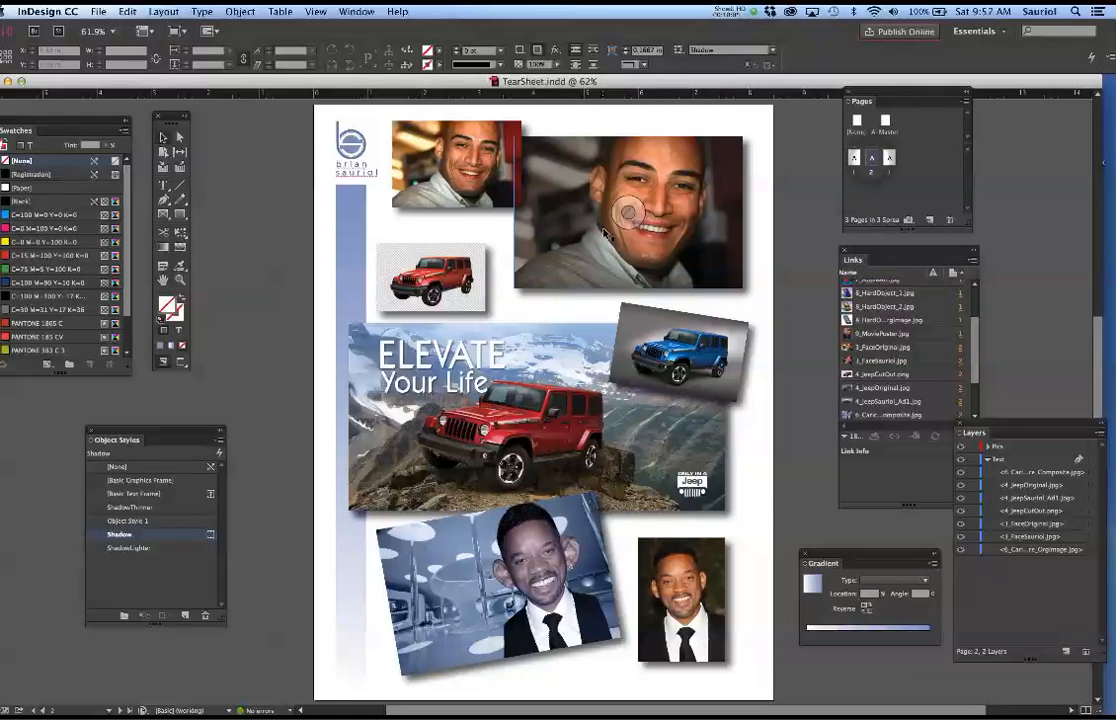
{"action": "double_click", "coordinate": [855, 160]}
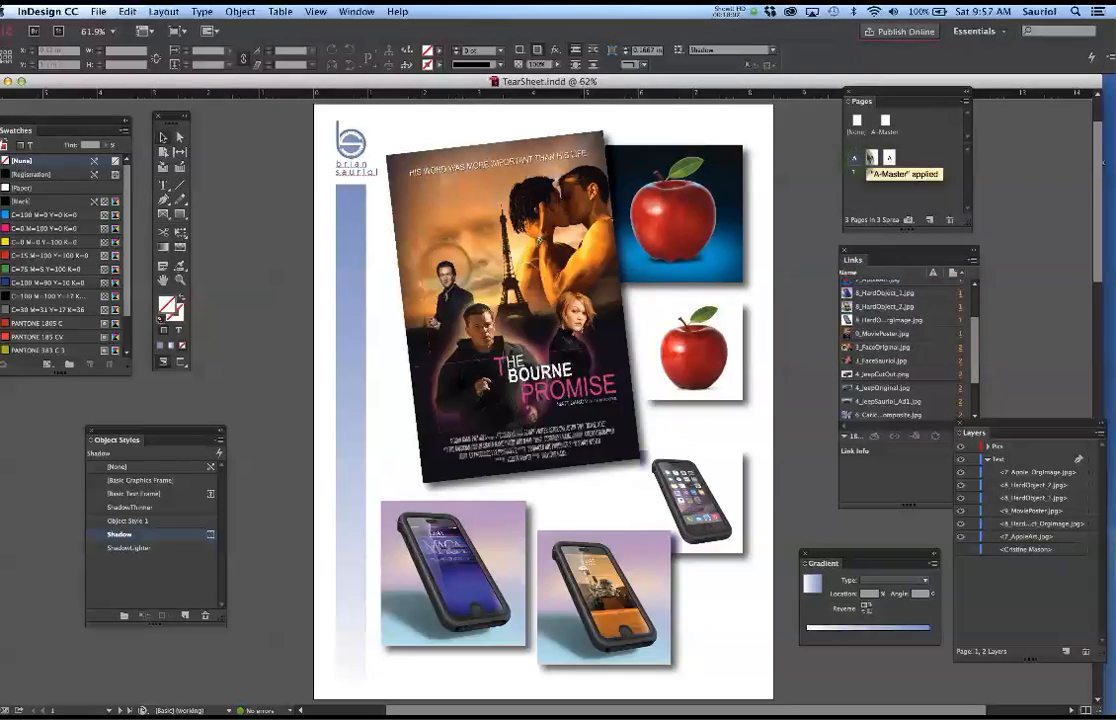
{"action": "double_click", "coordinate": [872, 158]}
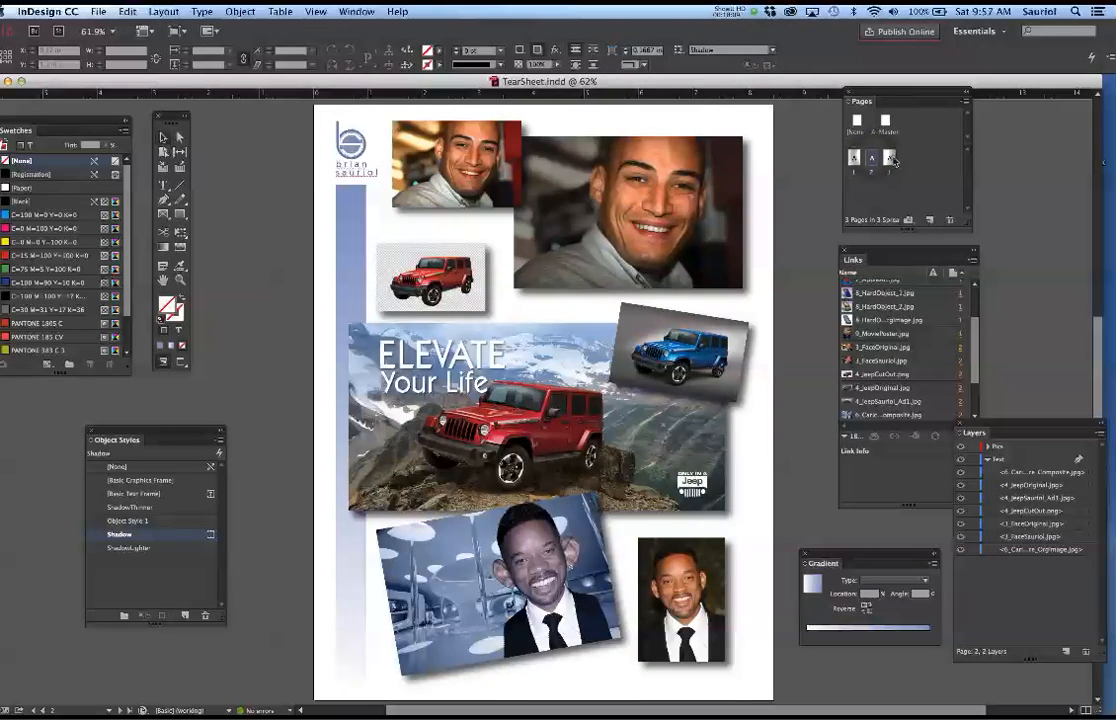
{"action": "double_click", "coordinate": [890, 158]}
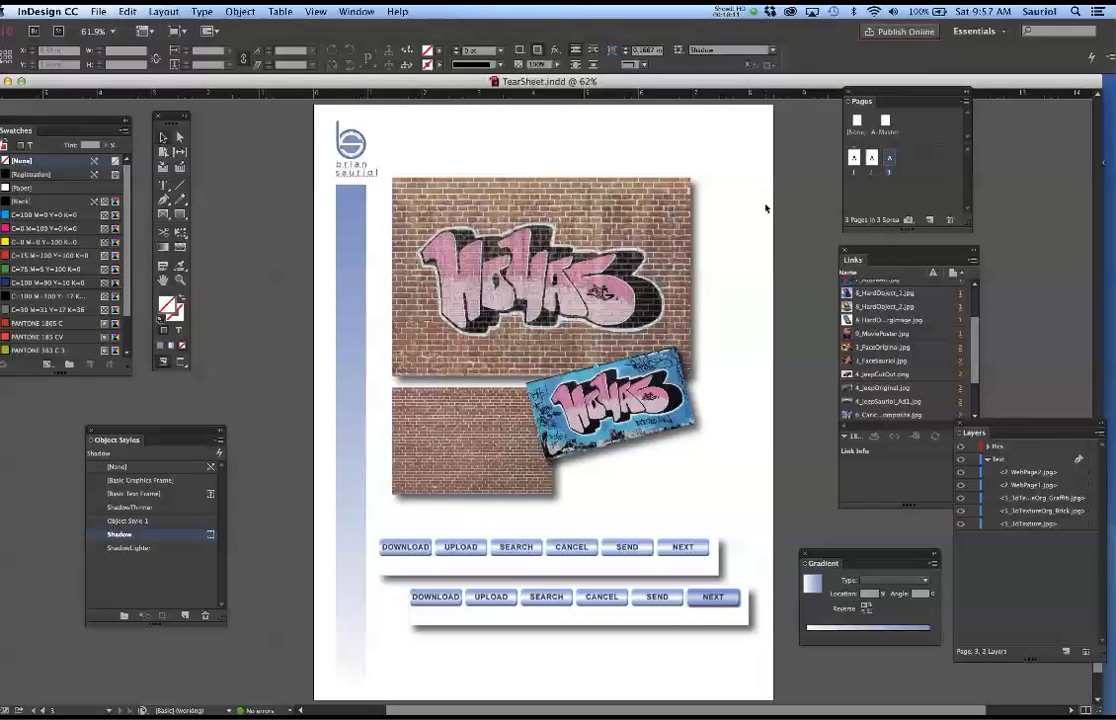
{"action": "double_click", "coordinate": [856, 160]}
{"action": "double_click", "coordinate": [872, 158]}
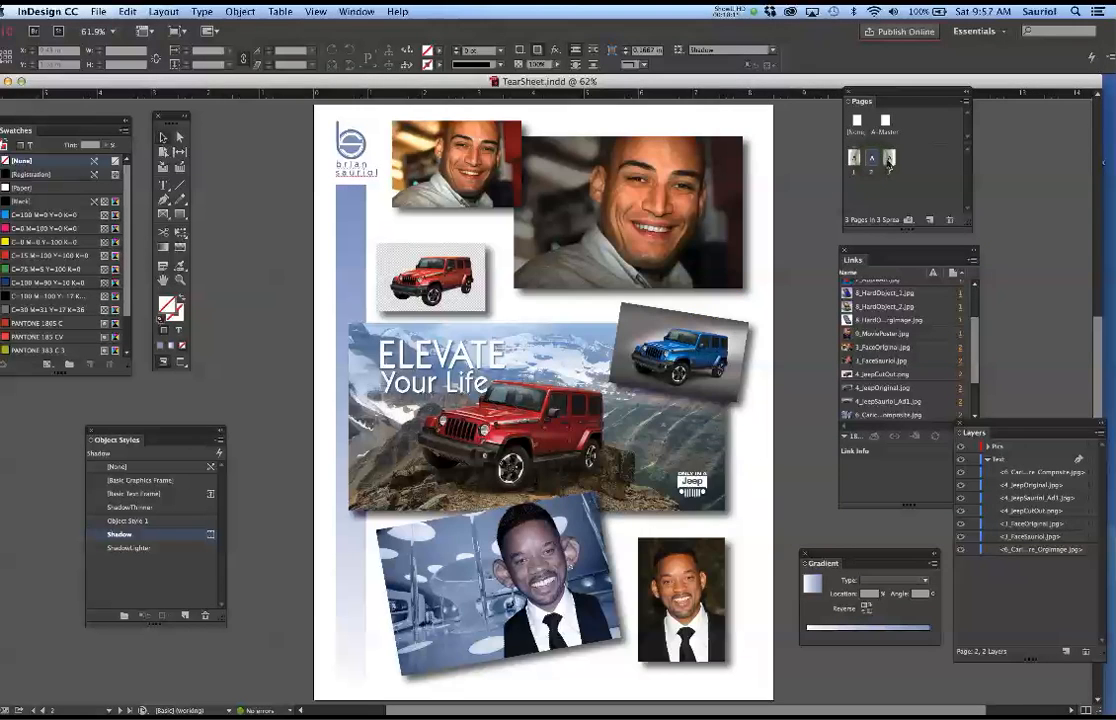
{"action": "double_click", "coordinate": [889, 158]}
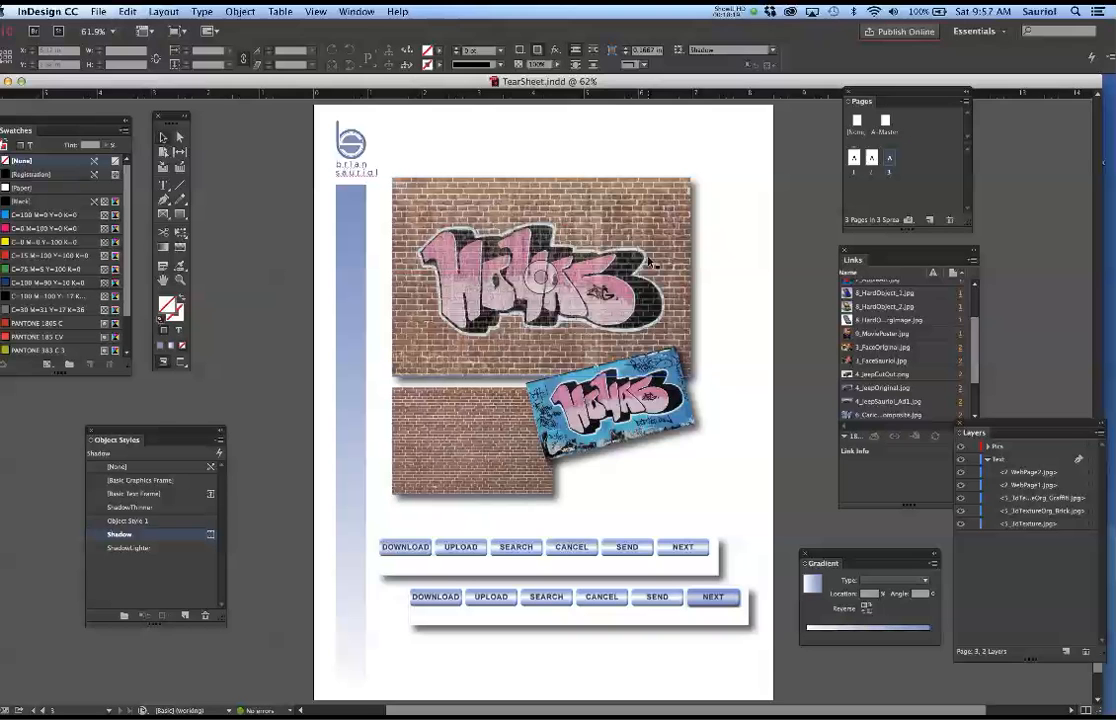
Save the document and return to page 1
{"action": "key", "text": "super+s"}
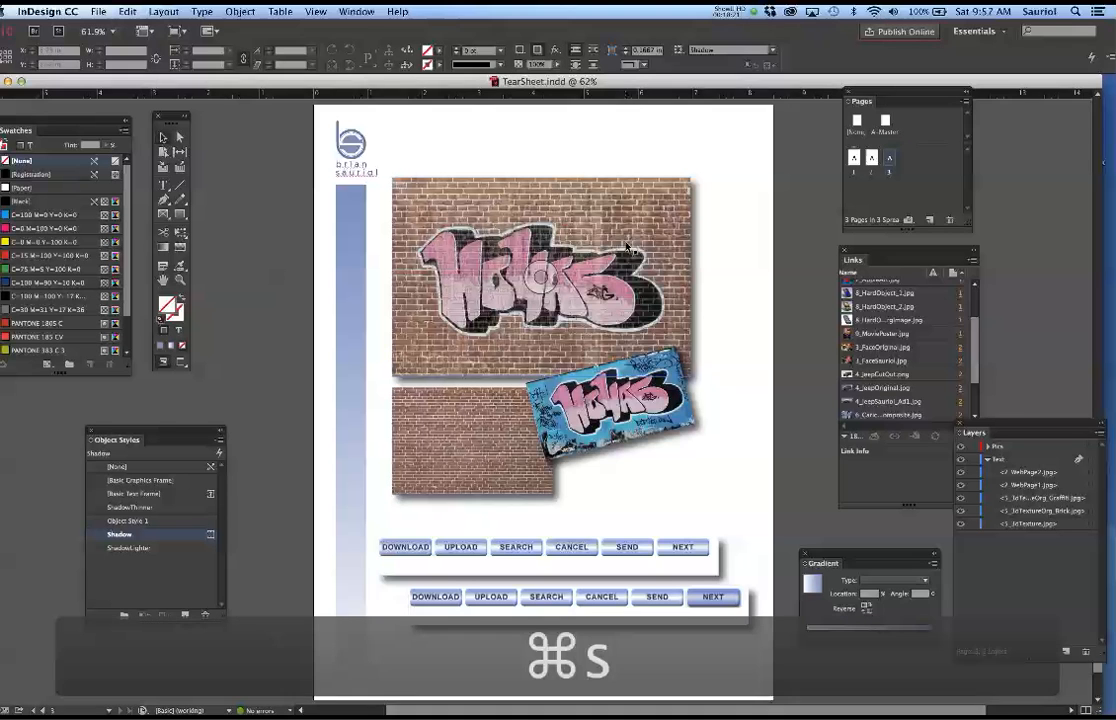
{"action": "double_click", "coordinate": [854, 158]}
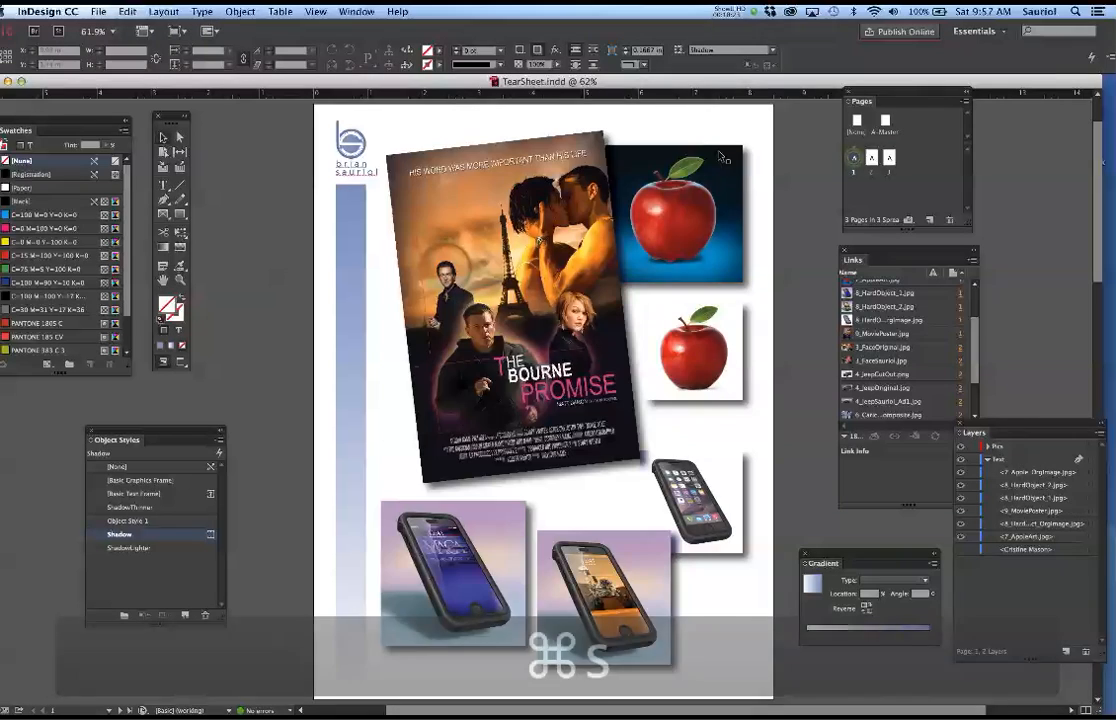
Set the document's export format to Adobe PDF (Interactive) and cancel at the PDF options stage
{"action": "left_click", "coordinate": [98, 11]}
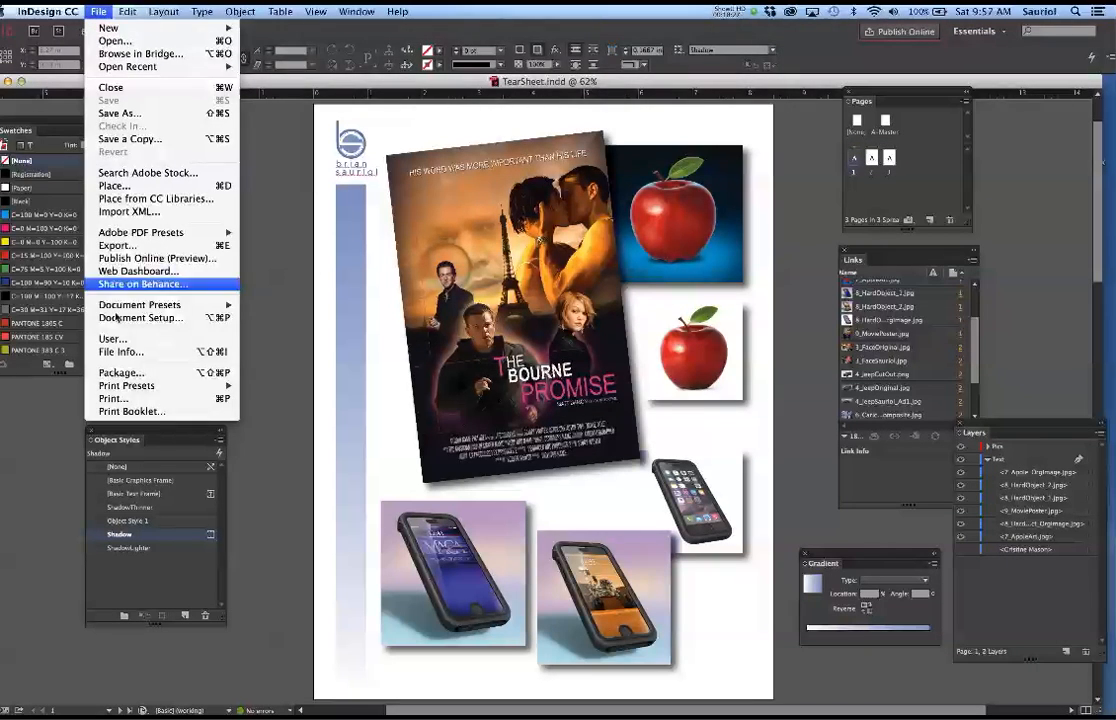
{"action": "left_click", "coordinate": [401, 396]}
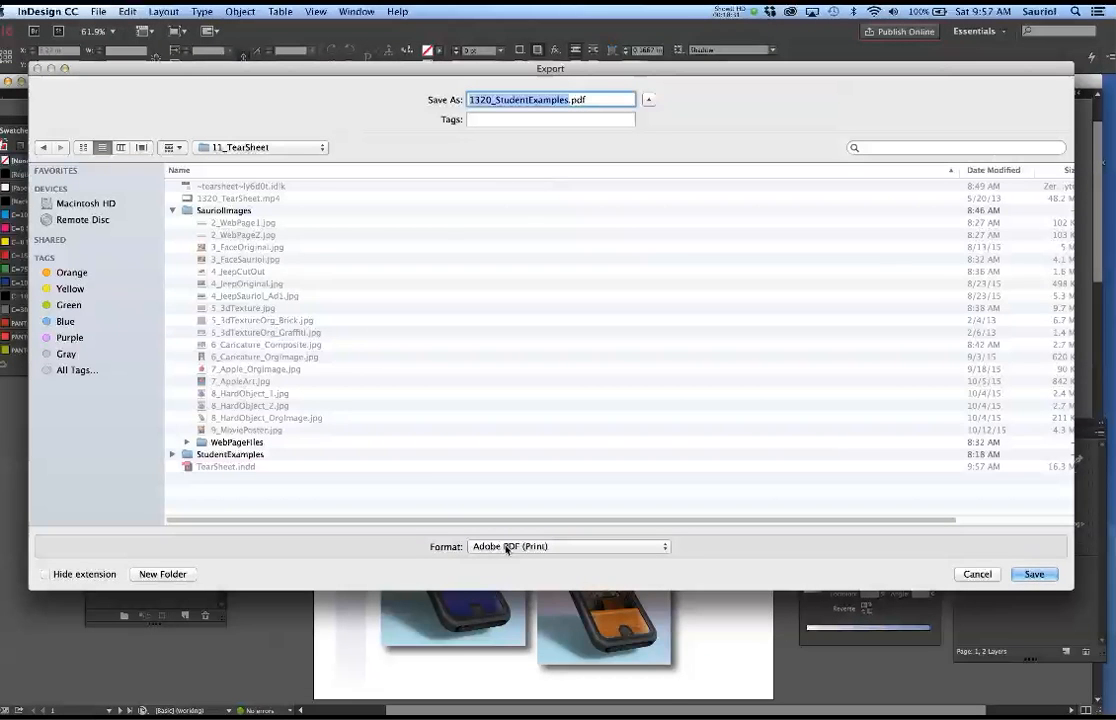
{"action": "left_click", "coordinate": [503, 548]}
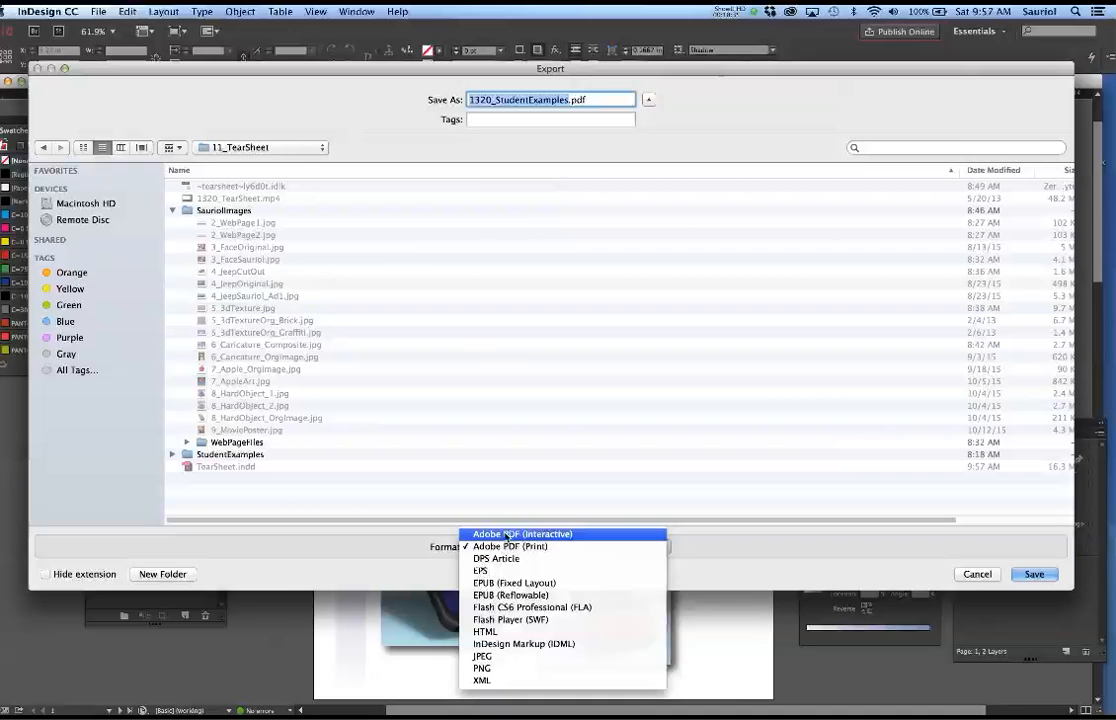
{"action": "left_click", "coordinate": [507, 535]}
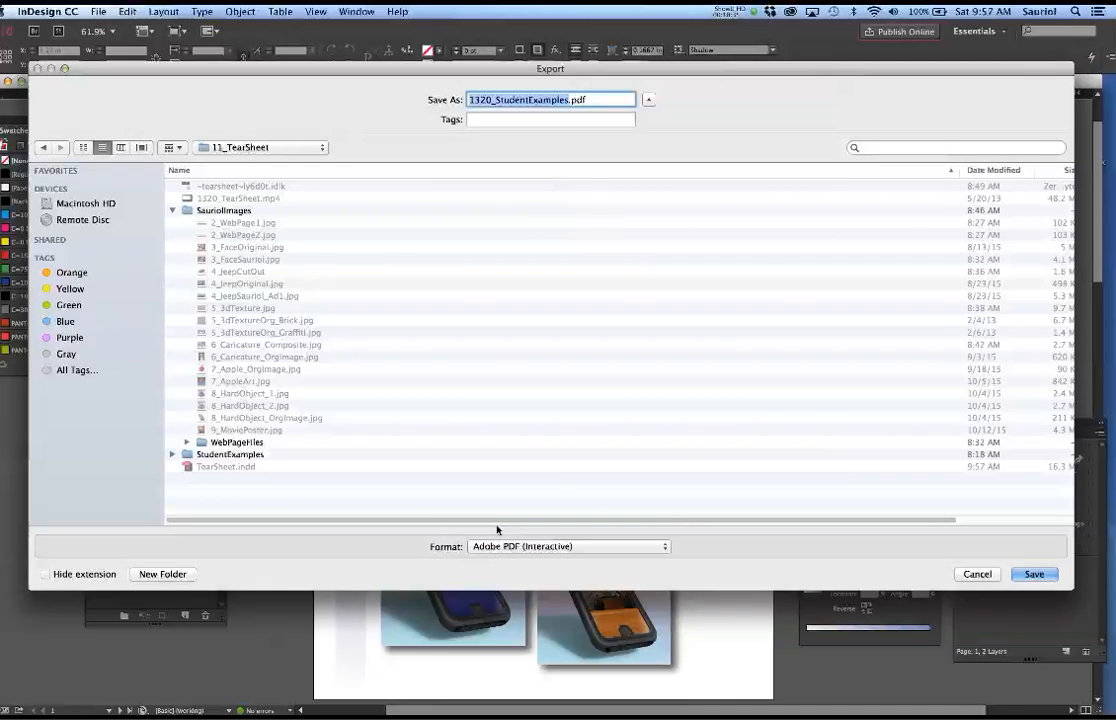
{"action": "left_click", "coordinate": [1034, 575]}
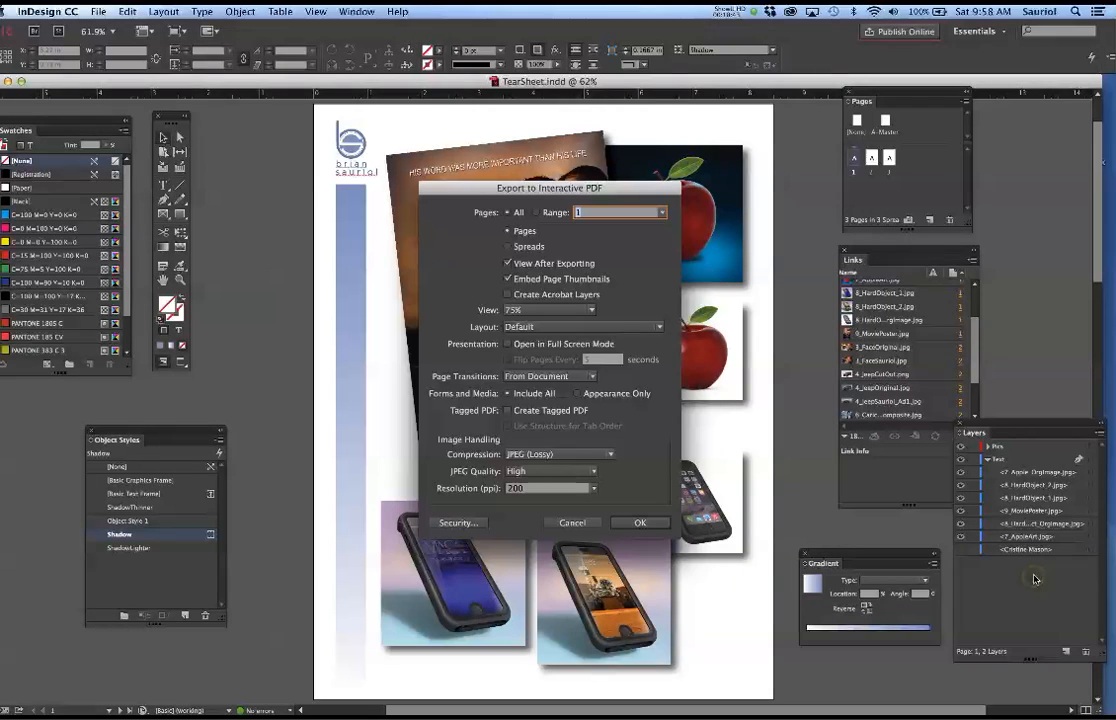
{"action": "left_click", "coordinate": [640, 522]}
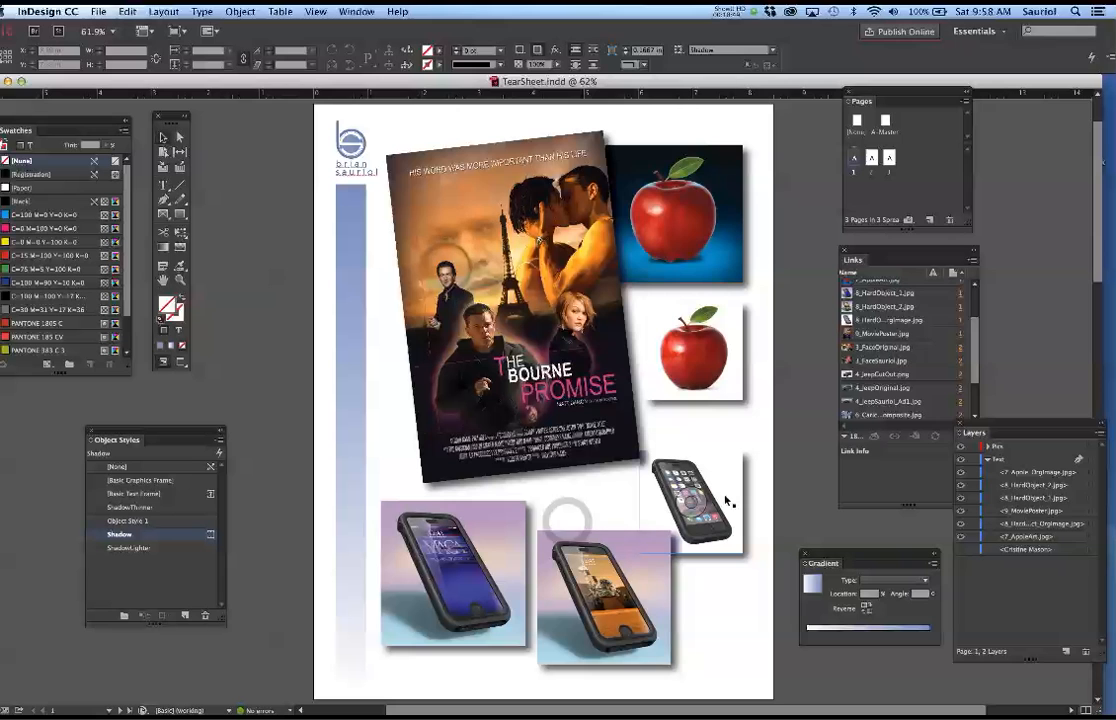
Start another interactive PDF export into 11_TearSheet, naming the file with the author's surname followed by 1320_TearSheet
{"action": "left_click", "coordinate": [98, 11]}
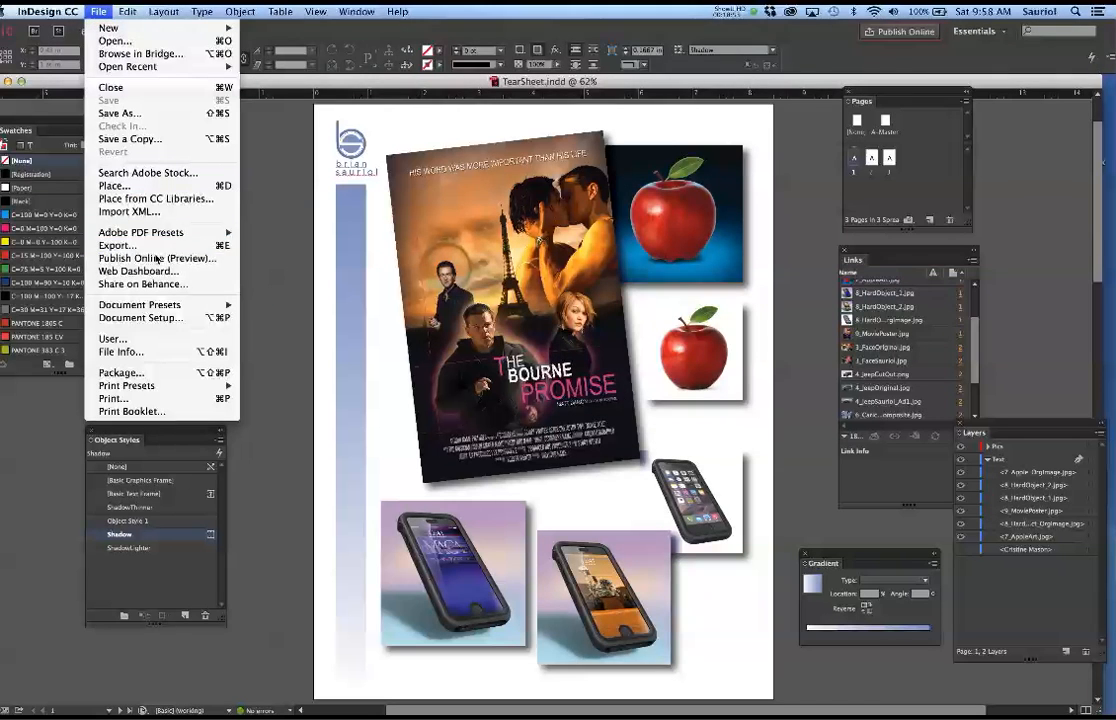
{"action": "left_click", "coordinate": [113, 246]}
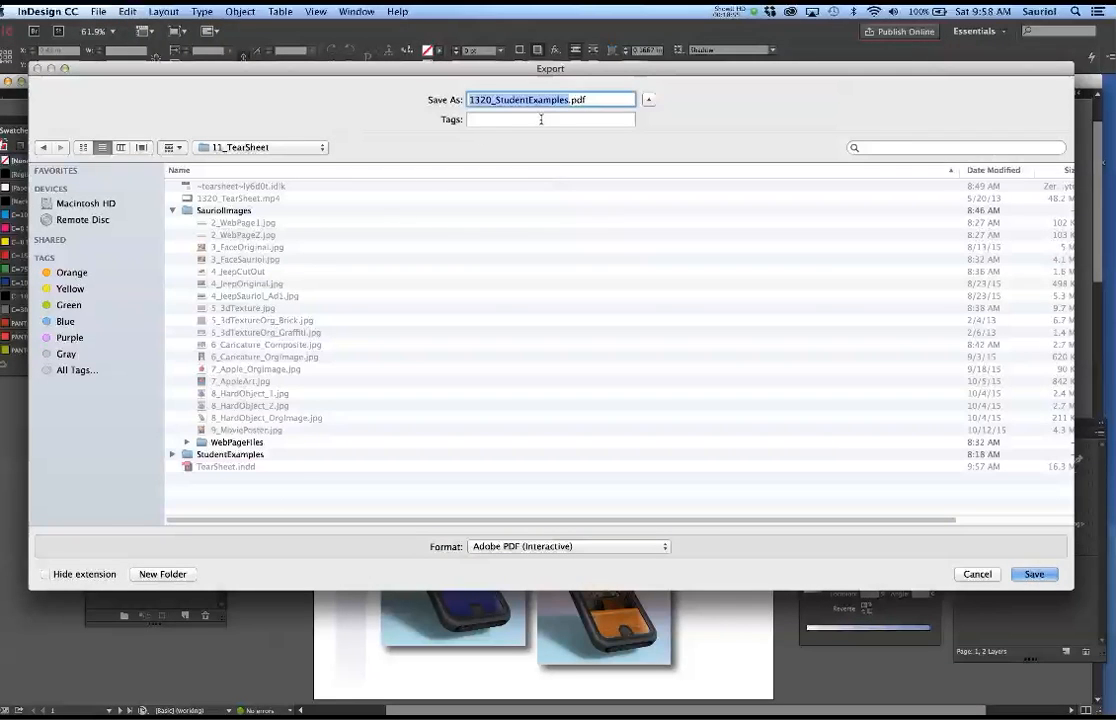
{"action": "left_click", "coordinate": [234, 467]}
{"action": "left_click", "coordinate": [234, 467]}
{"action": "left_click", "coordinate": [471, 100]}
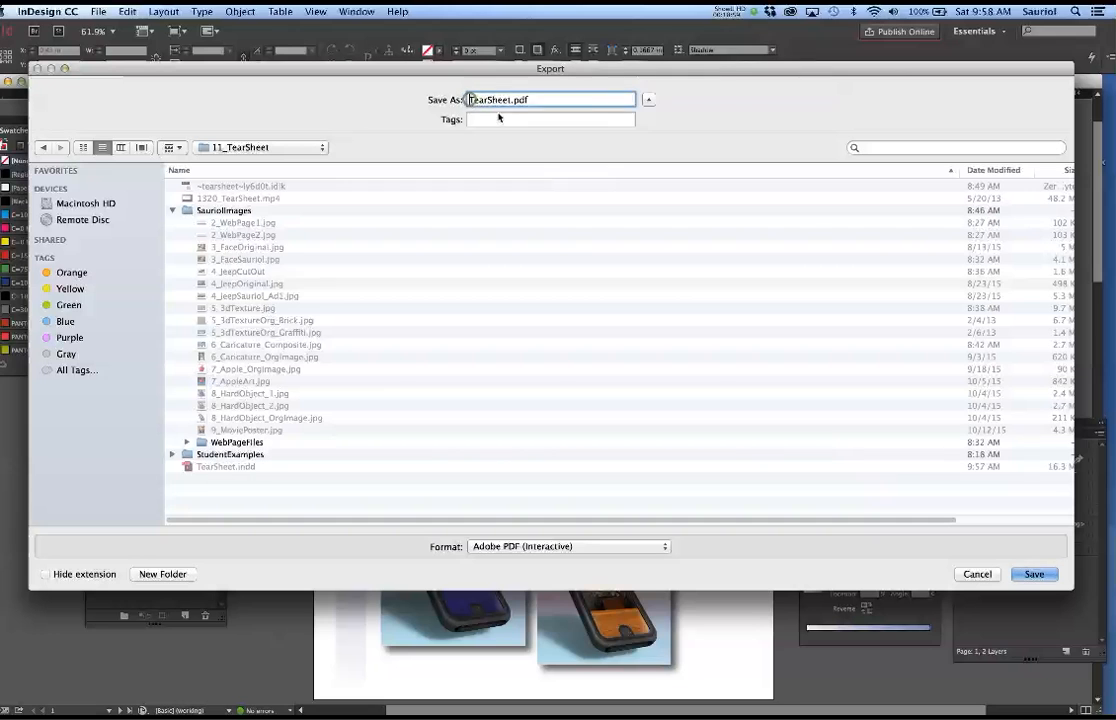
{"action": "type", "text": "Sauriol1320"}
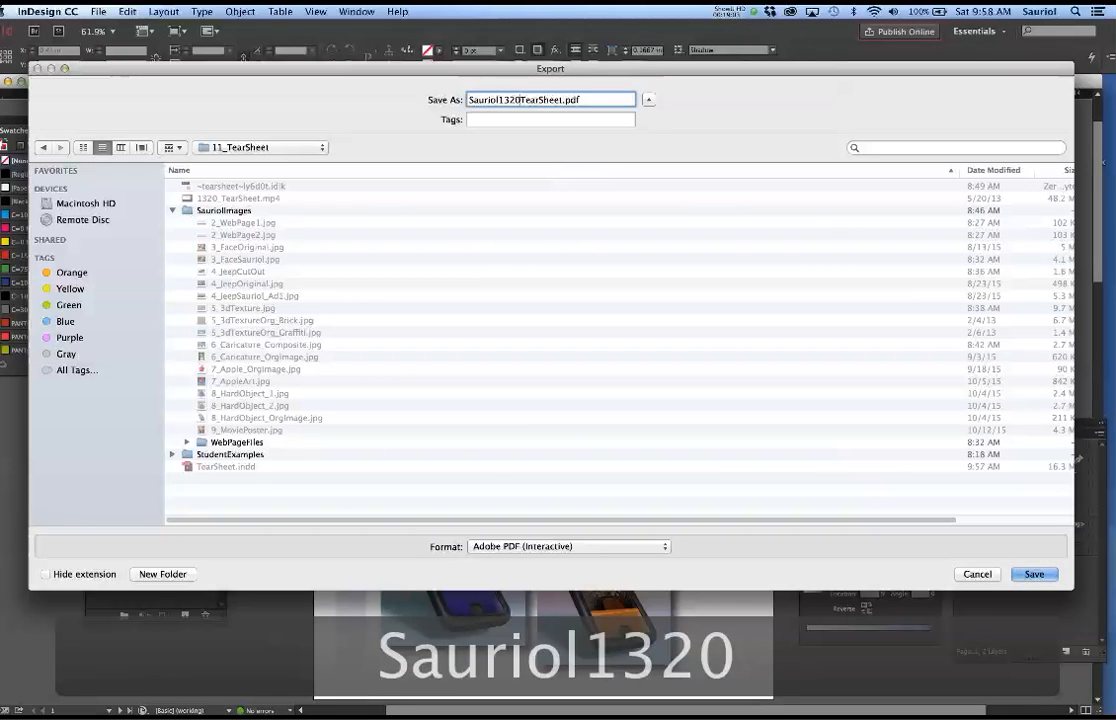
{"action": "type", "text": "_"}
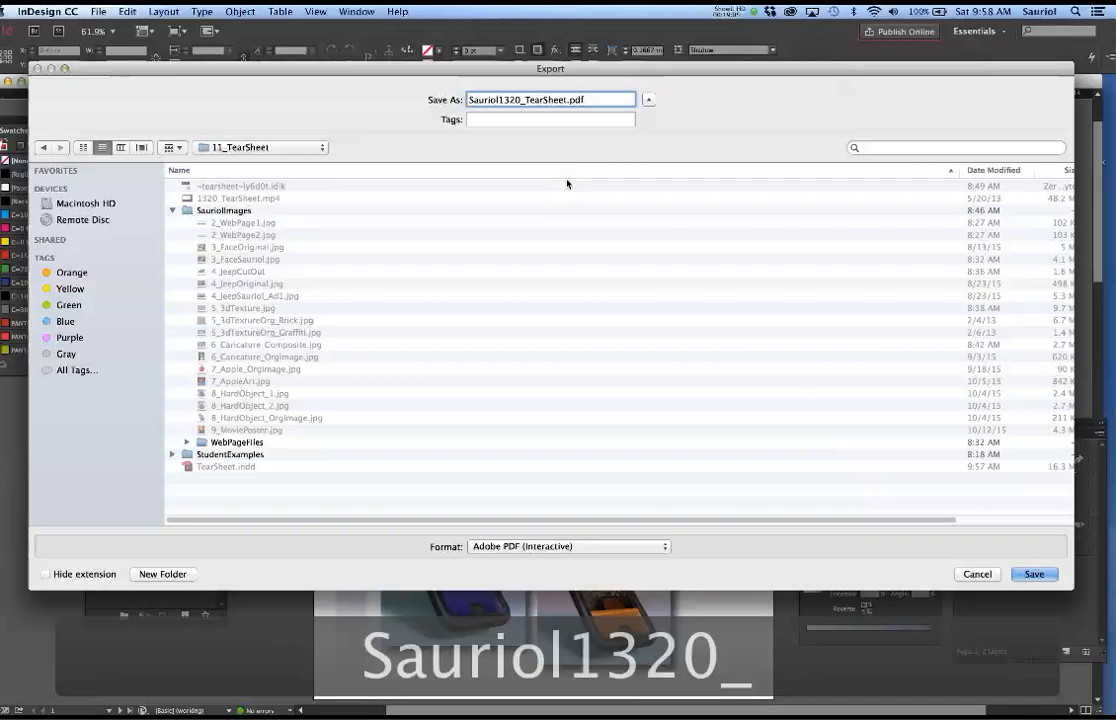
{"action": "left_click", "coordinate": [1034, 574]}
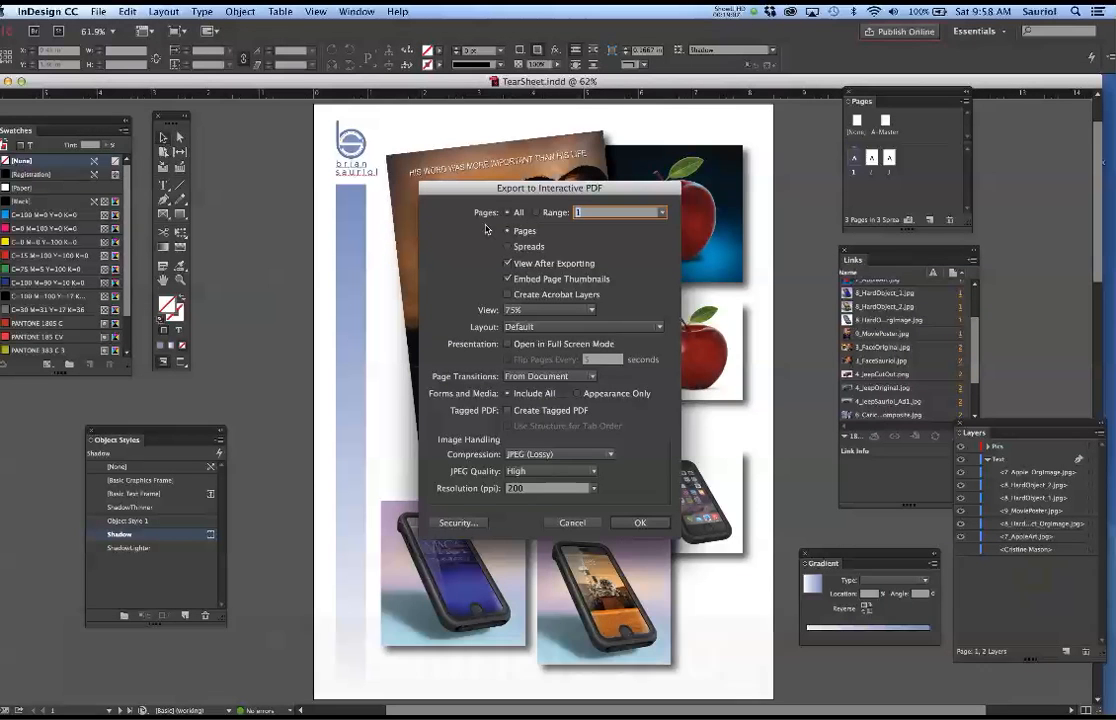
Set the image resolution to 300 ppi and export all pages, accepting the conversion of colors to RGB
{"action": "left_click", "coordinate": [596, 491]}
{"action": "left_click", "coordinate": [574, 543]}
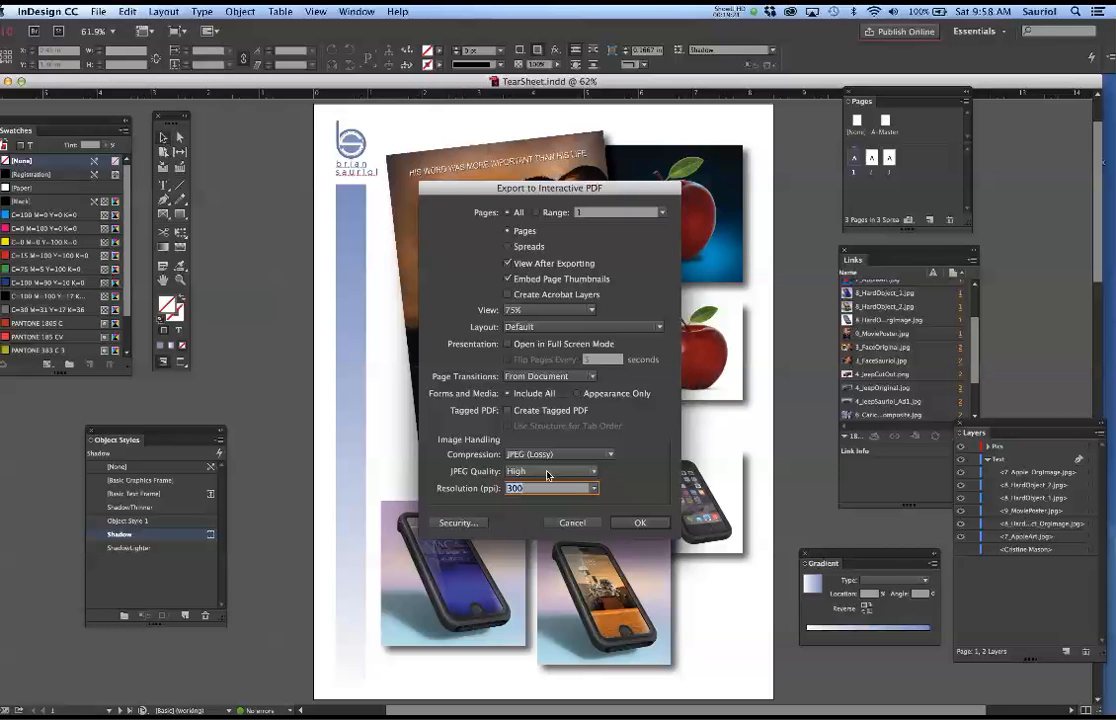
{"action": "left_click", "coordinate": [643, 523]}
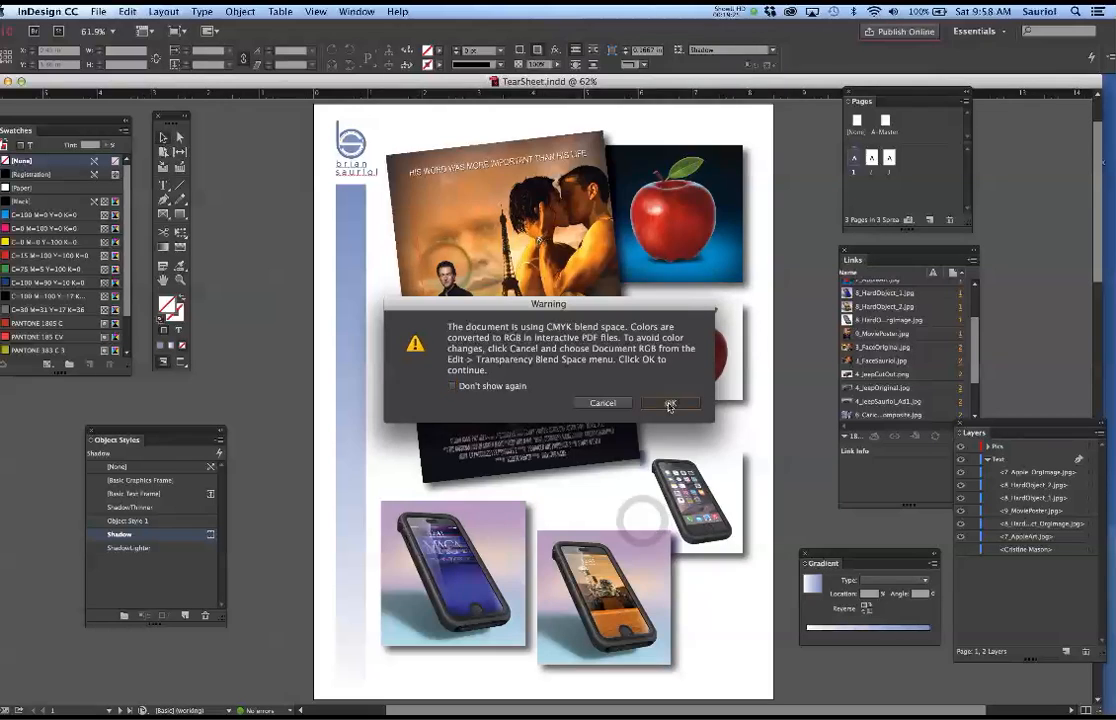
{"action": "key", "text": "Return"}
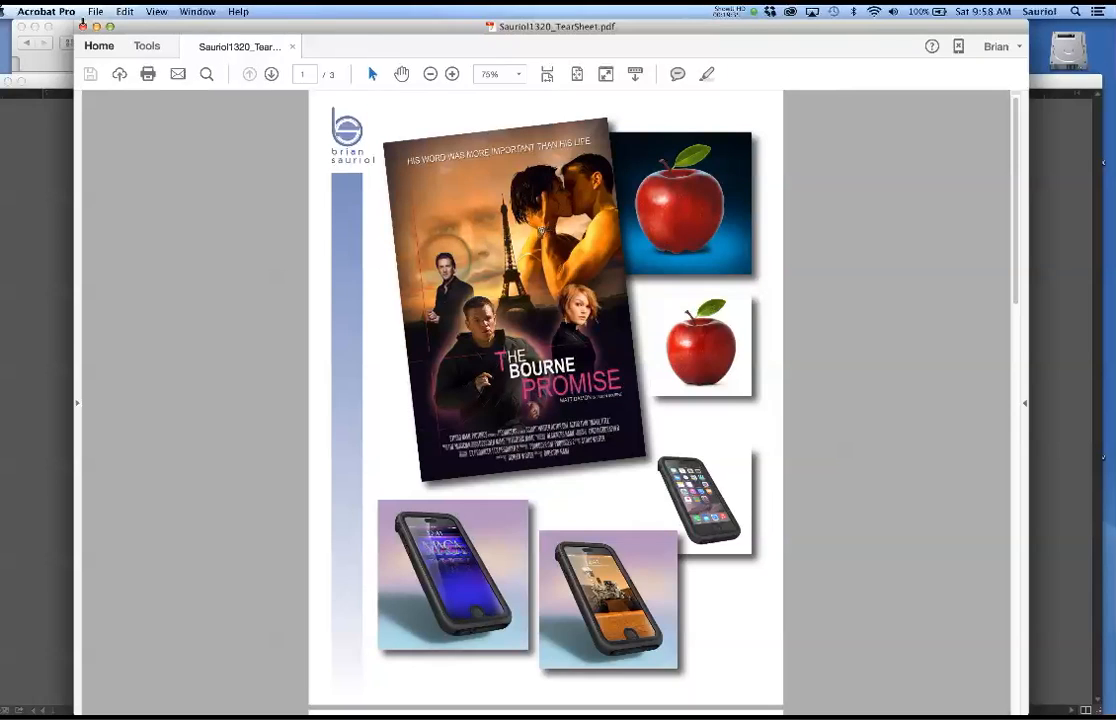
Switch back to InDesign, close TearSheet.indd with its changes saved, and dismiss the Welcome window
{"action": "left_click", "coordinate": [48, 92]}
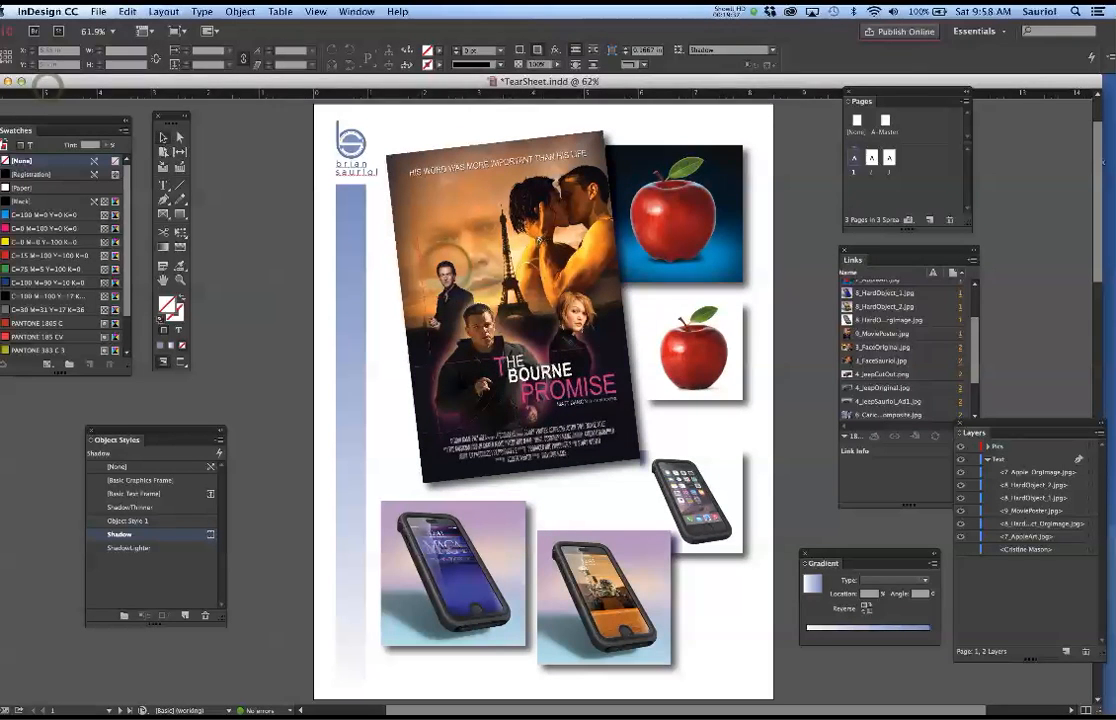
{"action": "key", "text": "super+w"}
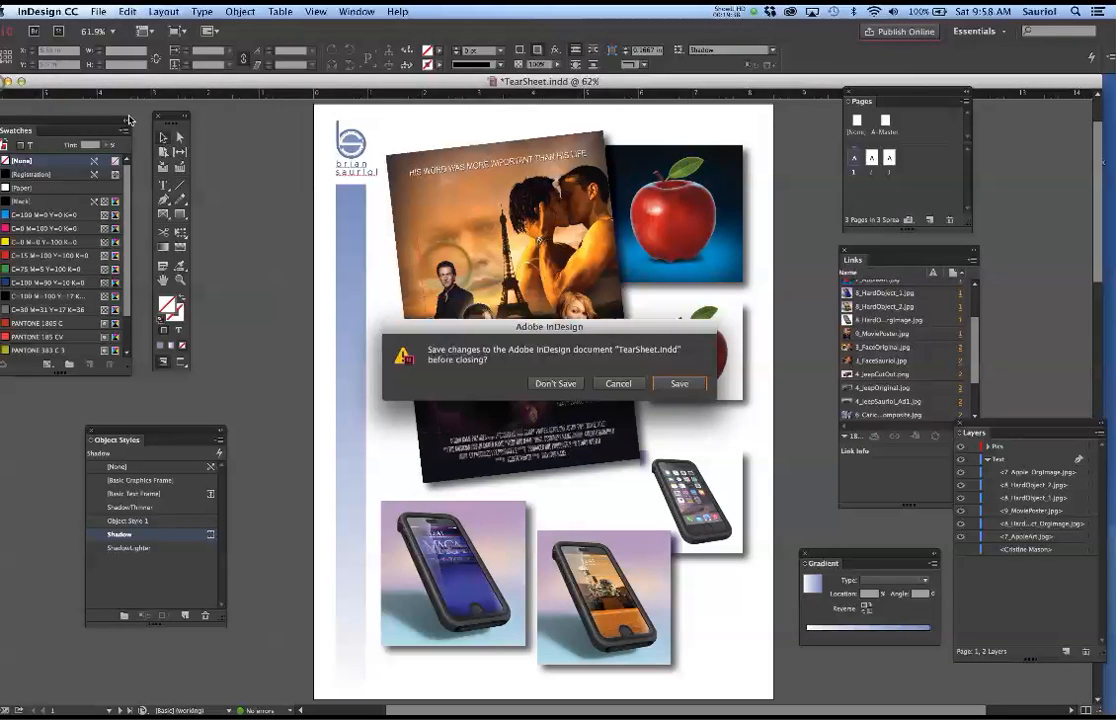
{"action": "left_click", "coordinate": [674, 384]}
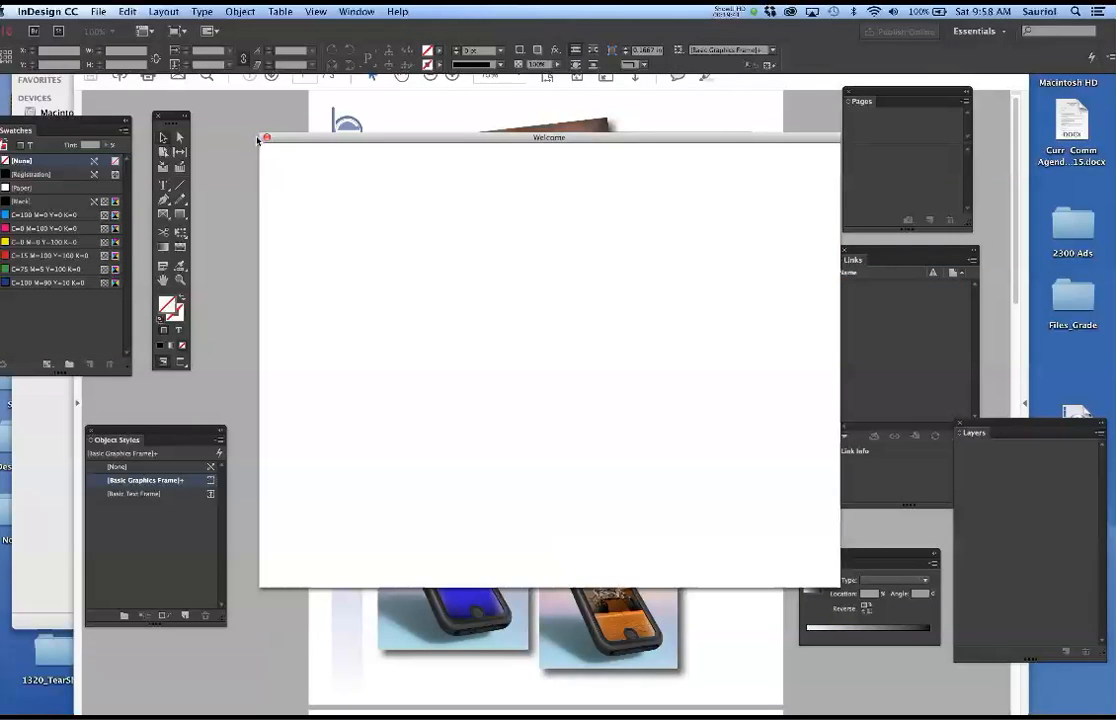
{"action": "left_click", "coordinate": [266, 138]}
{"action": "left_click", "coordinate": [262, 138]}
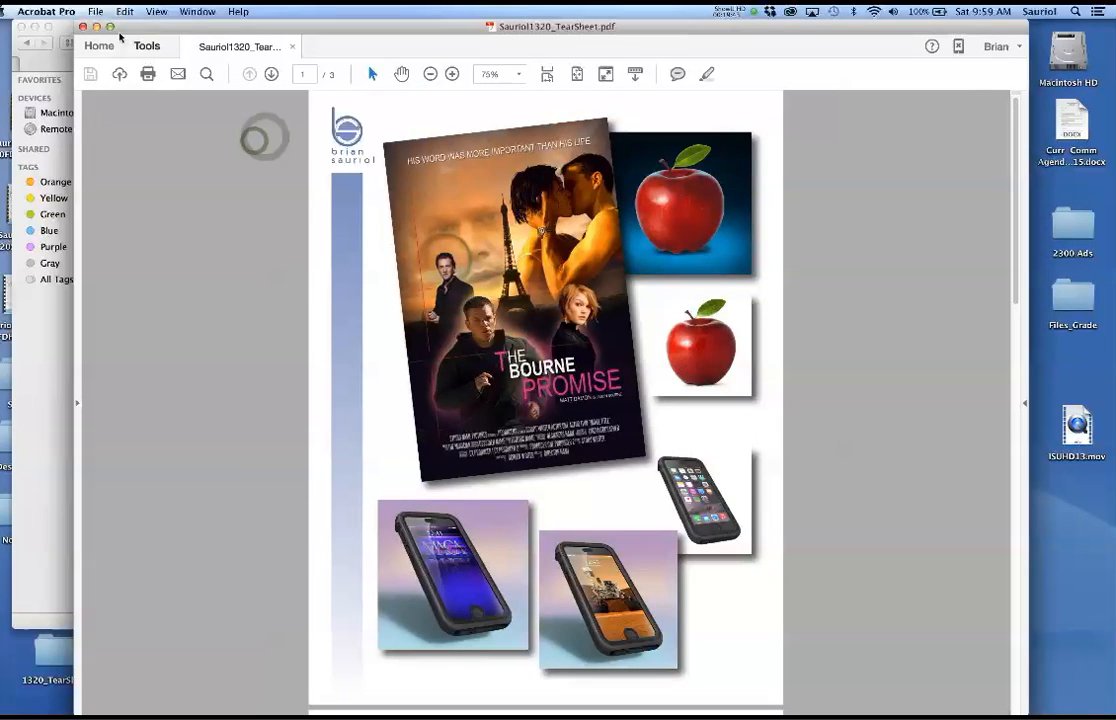
Close the PDF window and check the exported file's size in the 11_TearSheet folder in Finder
{"action": "left_click", "coordinate": [82, 28]}
{"action": "left_click", "coordinate": [224, 356]}
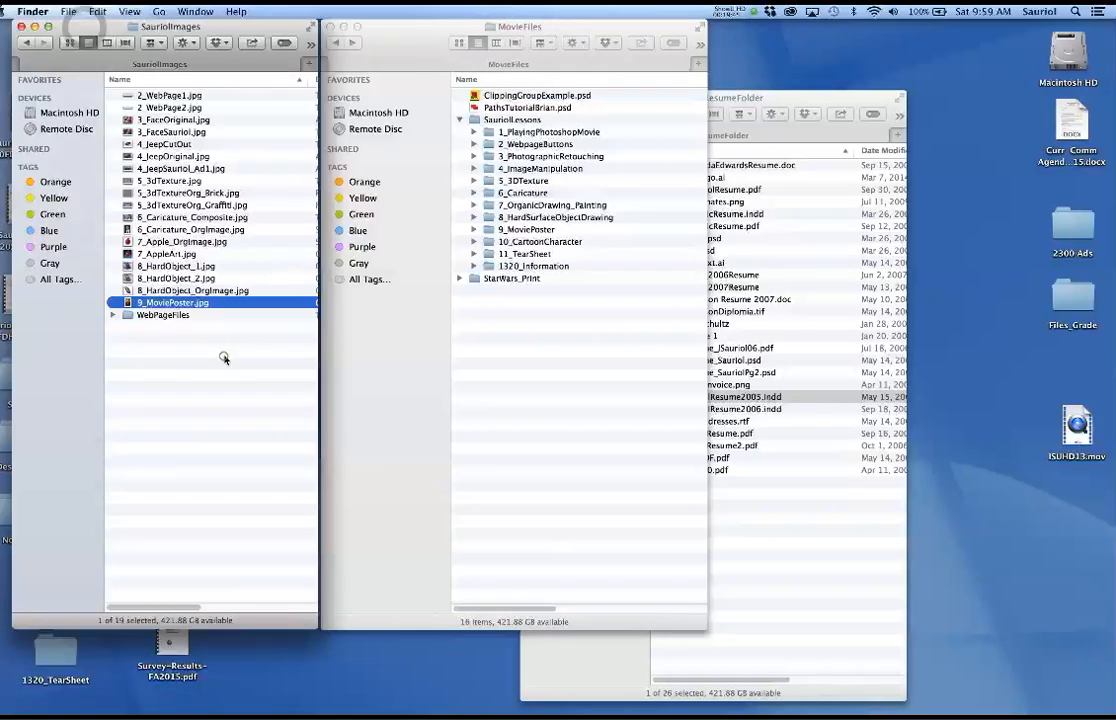
{"action": "left_click", "coordinate": [28, 43]}
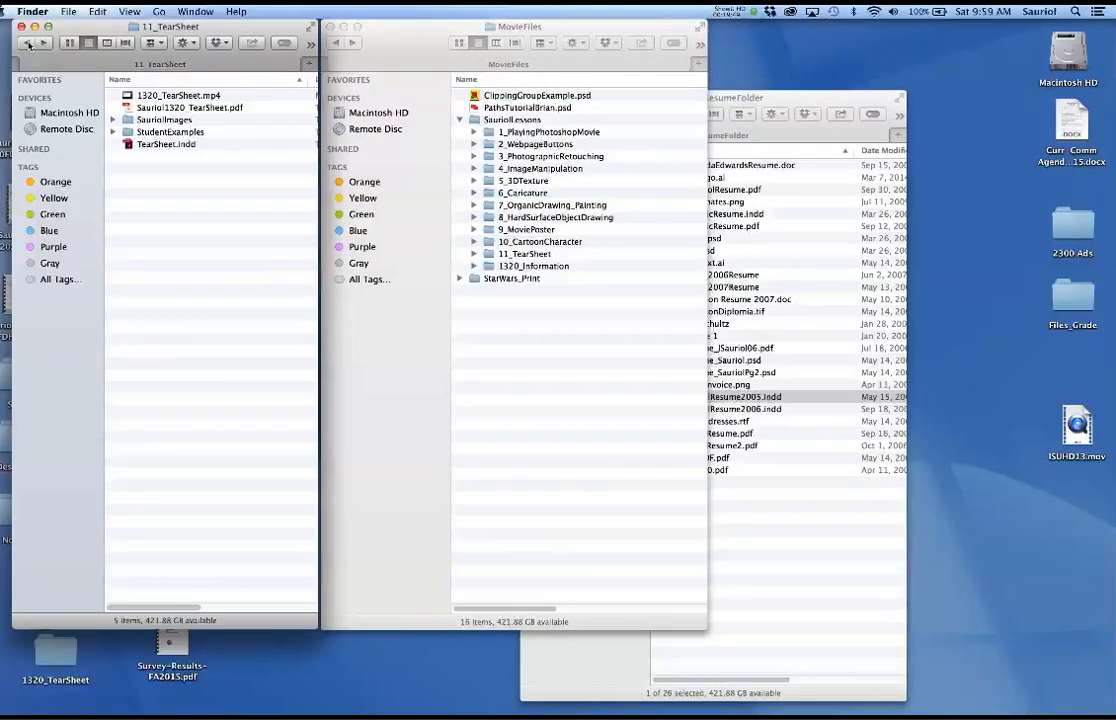
{"action": "left_click", "coordinate": [190, 110]}
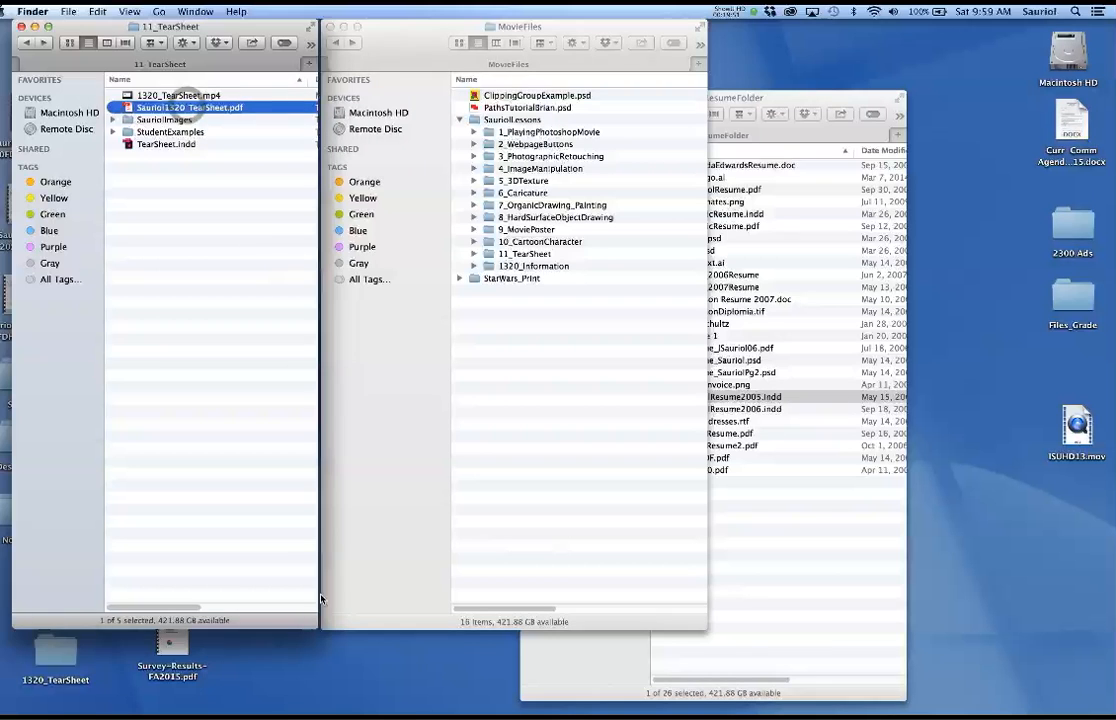
{"action": "left_click_drag", "start_coordinate": [315, 625], "coordinate": [560, 543]}
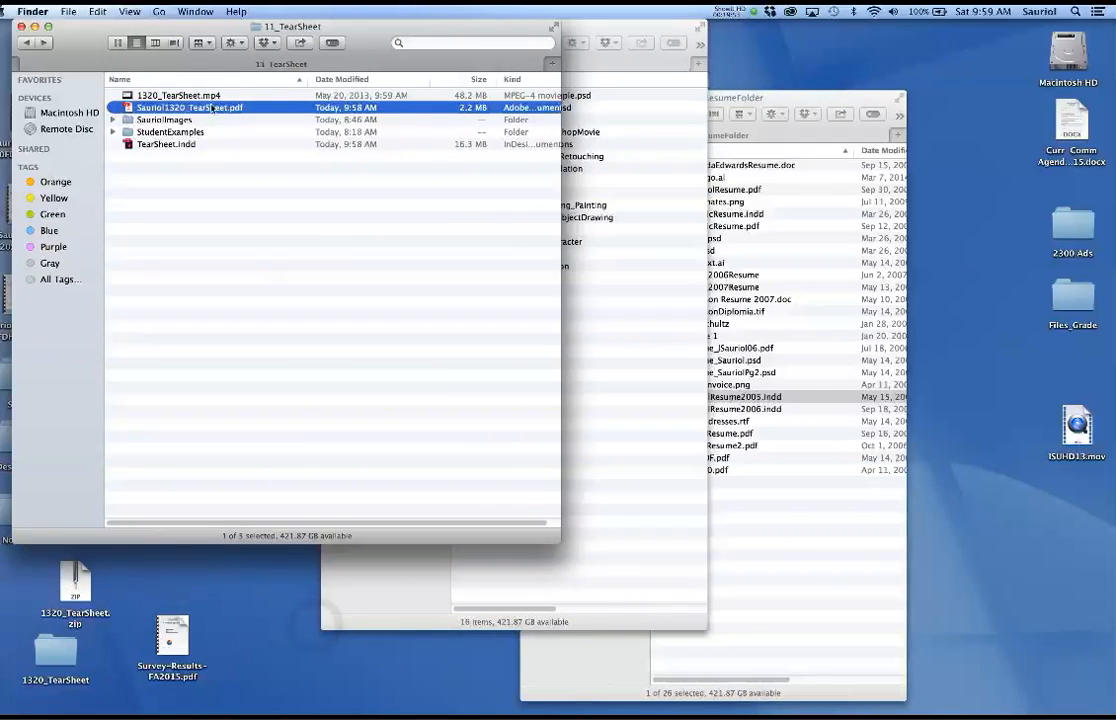
Open the exported tear sheet PDF from the folder in Acrobat and display it one page at a time
{"action": "double_click", "coordinate": [127, 107]}
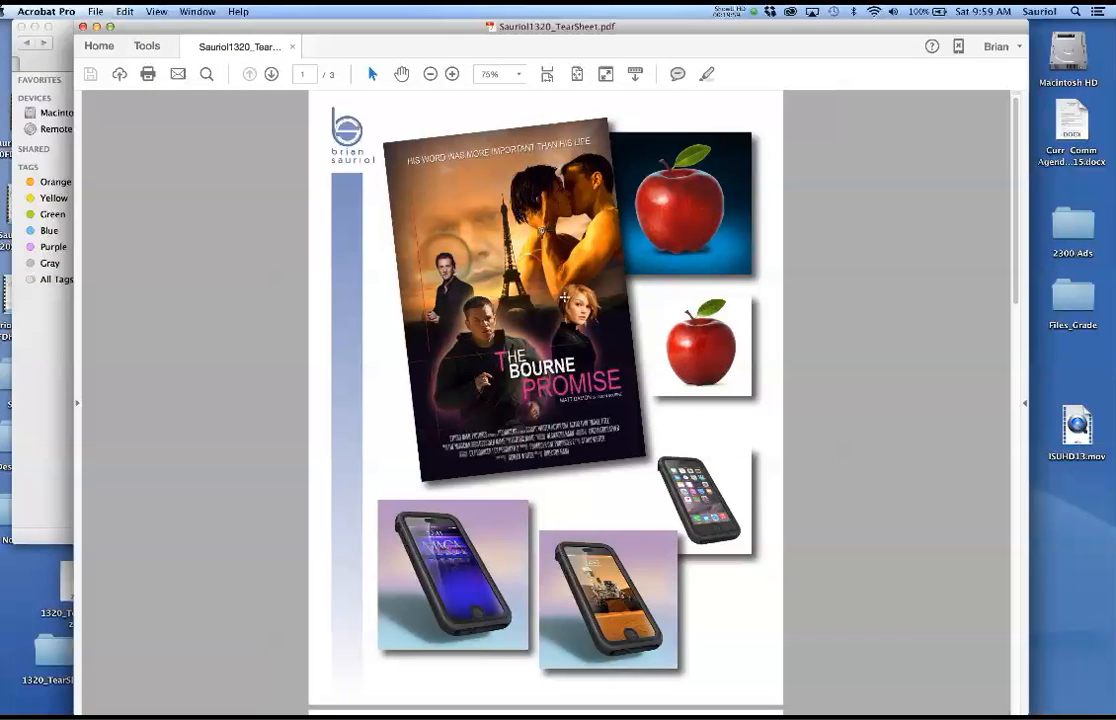
{"action": "left_click", "coordinate": [150, 11]}
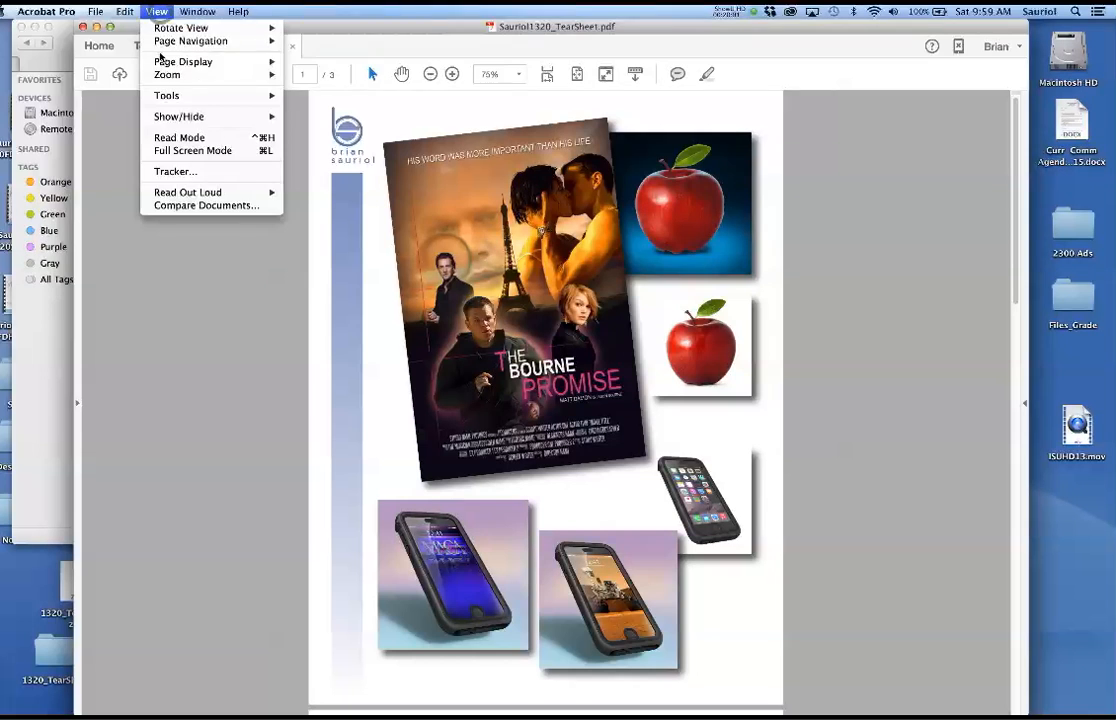
{"action": "mouse_move", "coordinate": [200, 62]}
{"action": "left_click", "coordinate": [312, 65]}
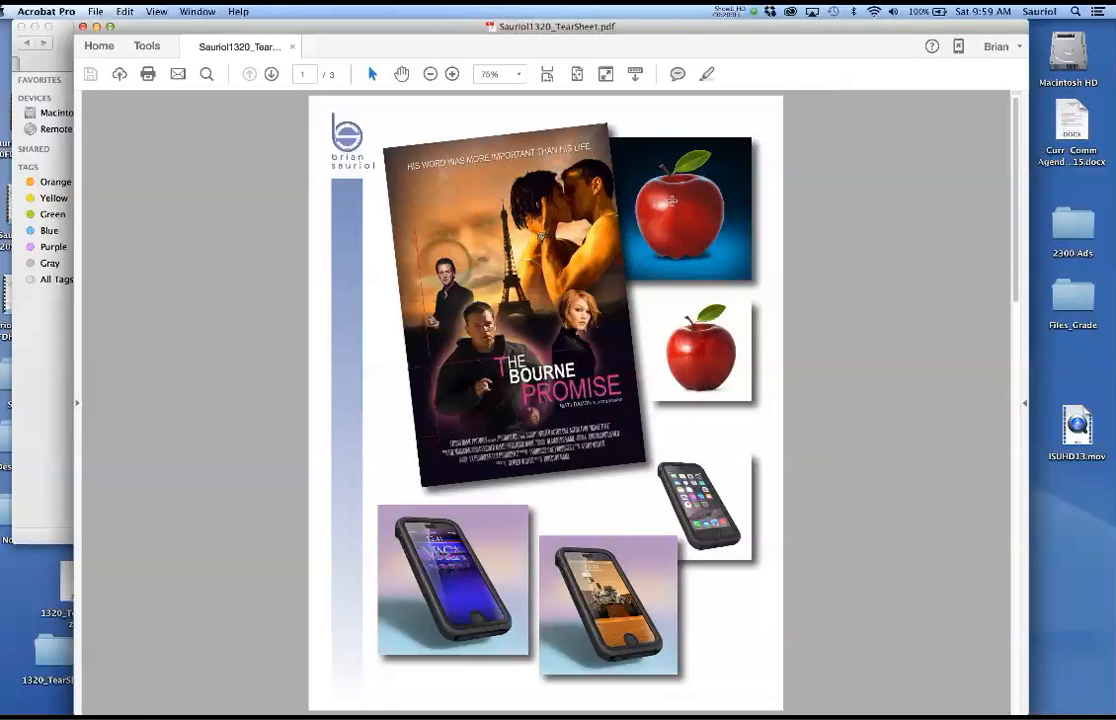
Page back and forth through all three pages of the PDF to examine the exported layouts
{"action": "key", "text": "Right"}
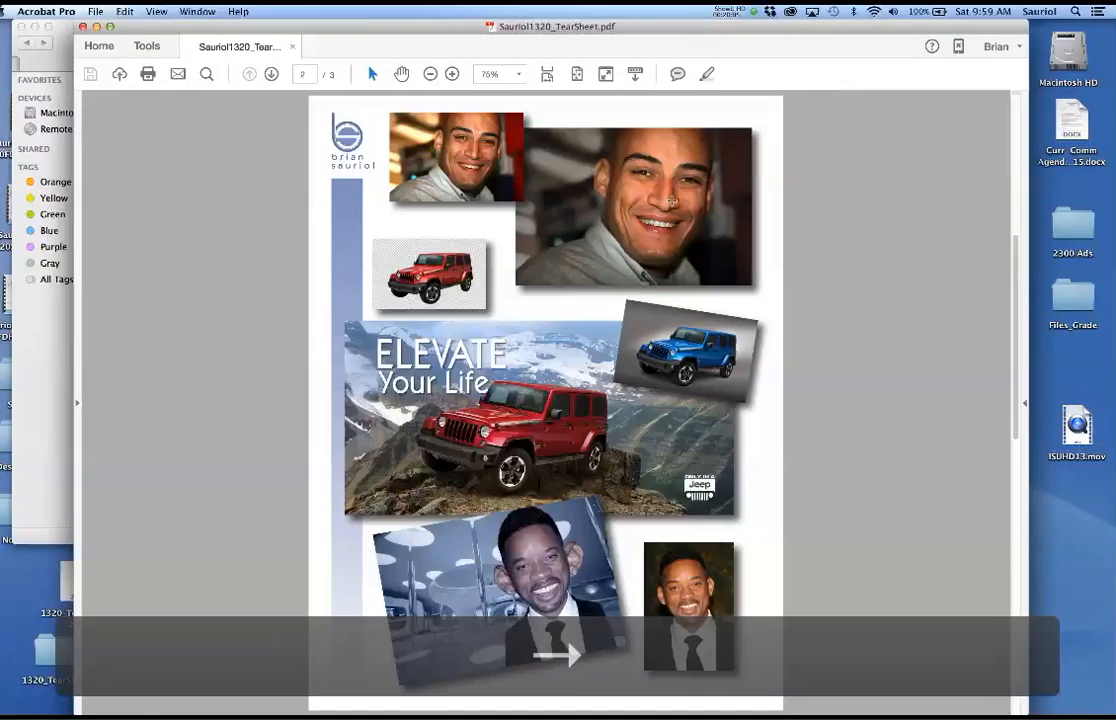
{"action": "key", "text": "Right"}
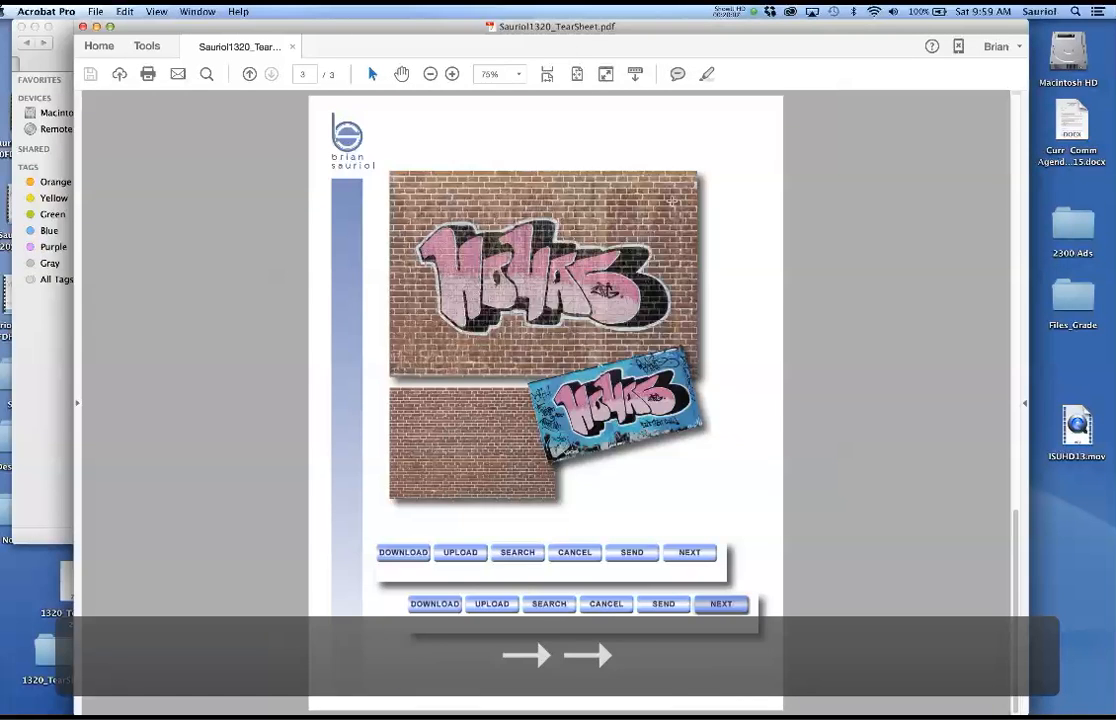
{"action": "key", "text": "Left"}
{"action": "key", "text": "Left"}
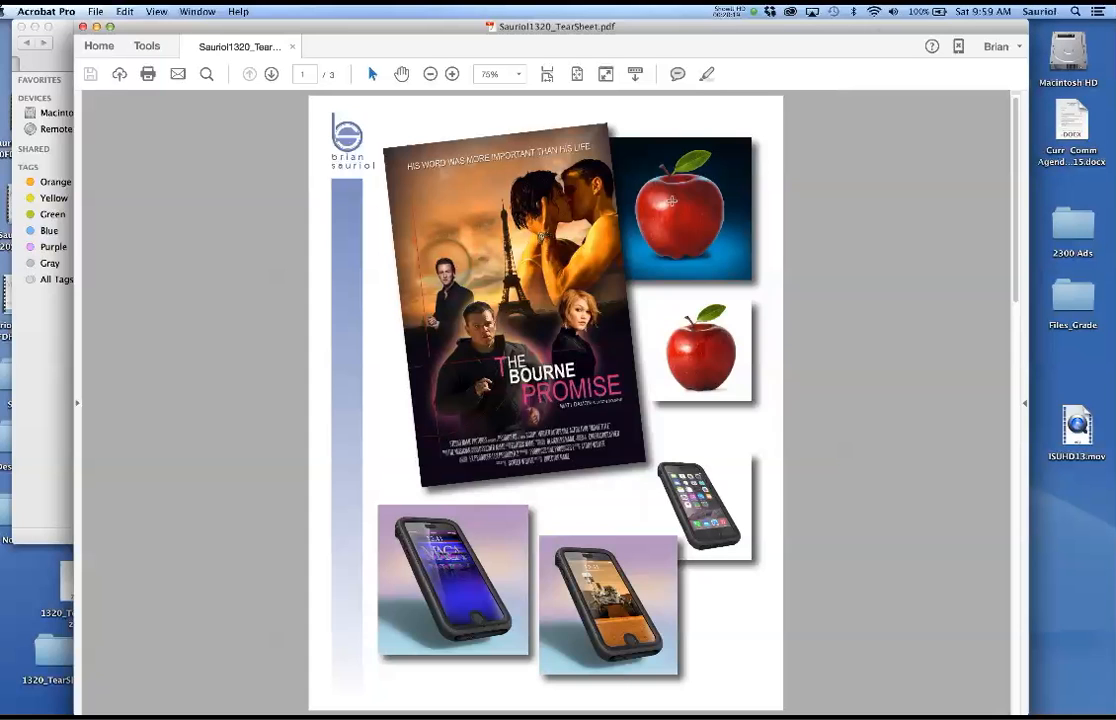
{"action": "key", "text": "Right"}
{"action": "key", "text": "Right"}
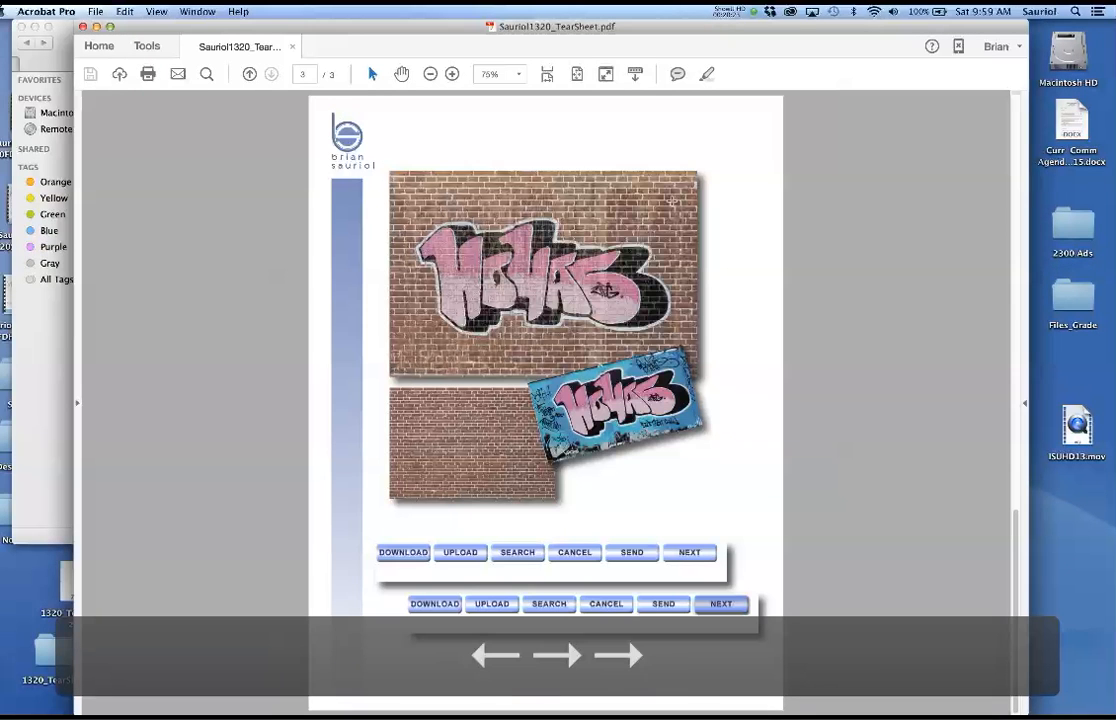
{"action": "key", "text": "Left"}
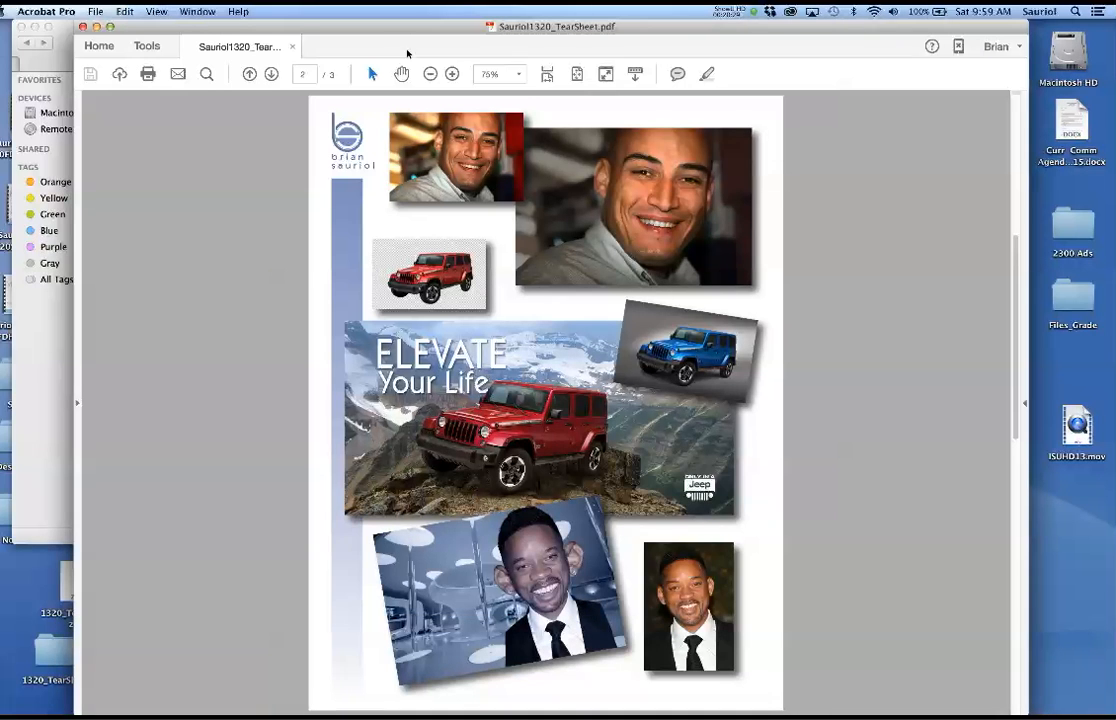
{"action": "left_click", "coordinate": [270, 26]}
{"action": "left_click", "coordinate": [92, 10]}
{"action": "mouse_move", "coordinate": [127, 104]}
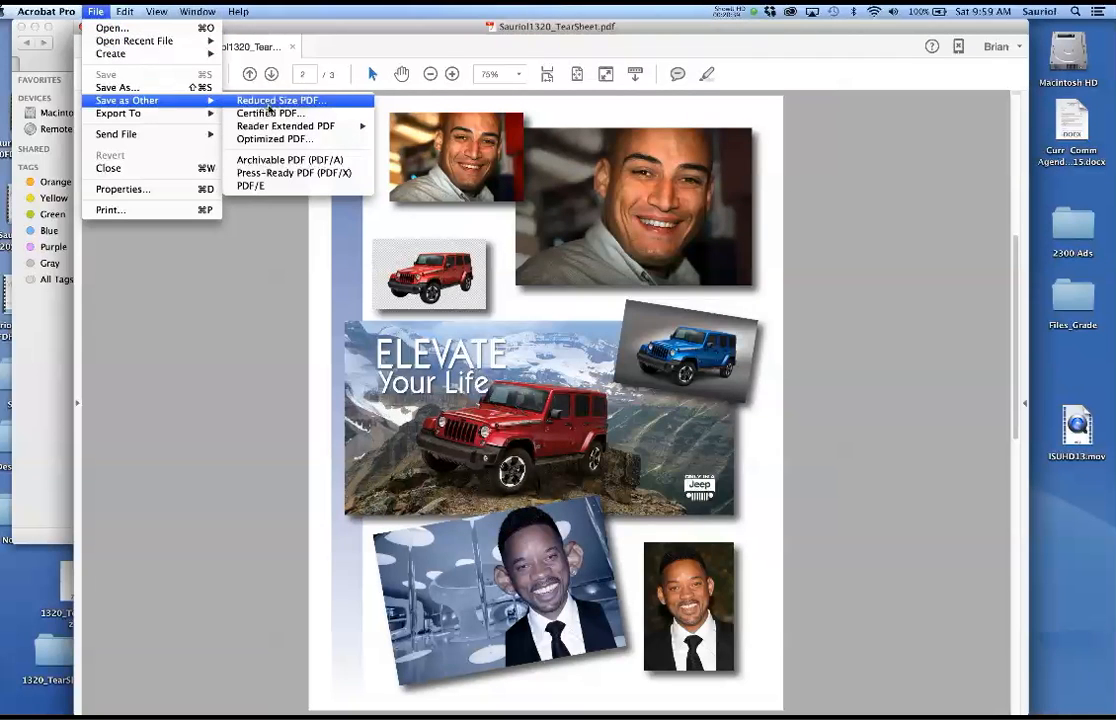
{"action": "left_click", "coordinate": [269, 103]}
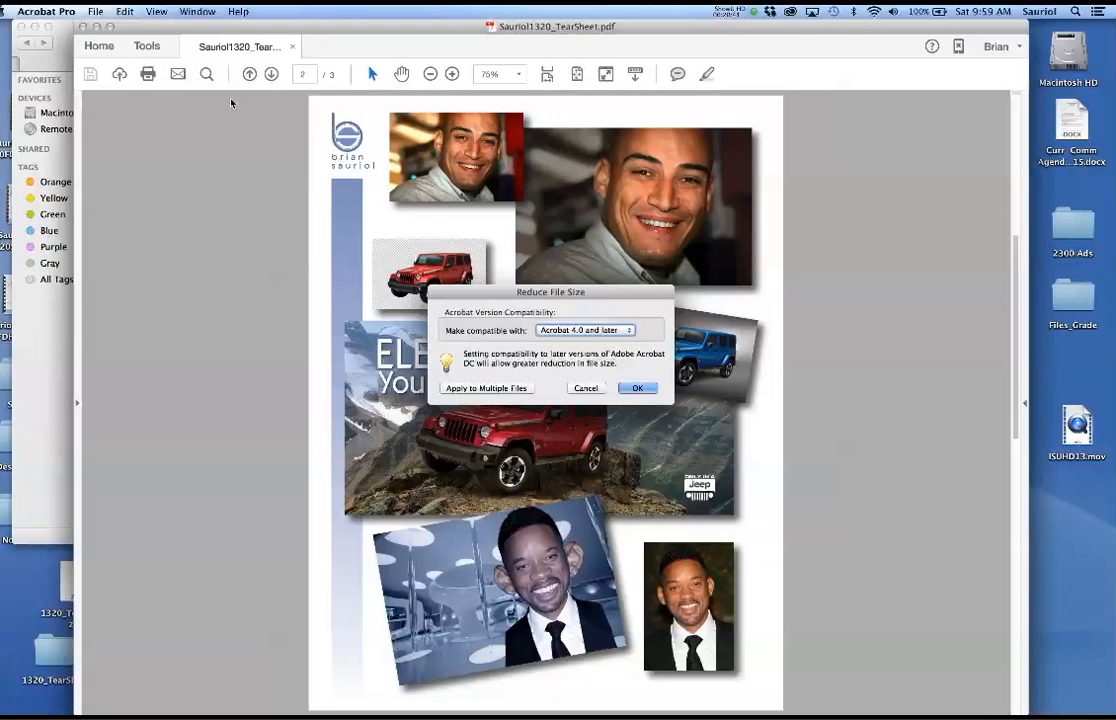
{"action": "key", "text": "Escape"}
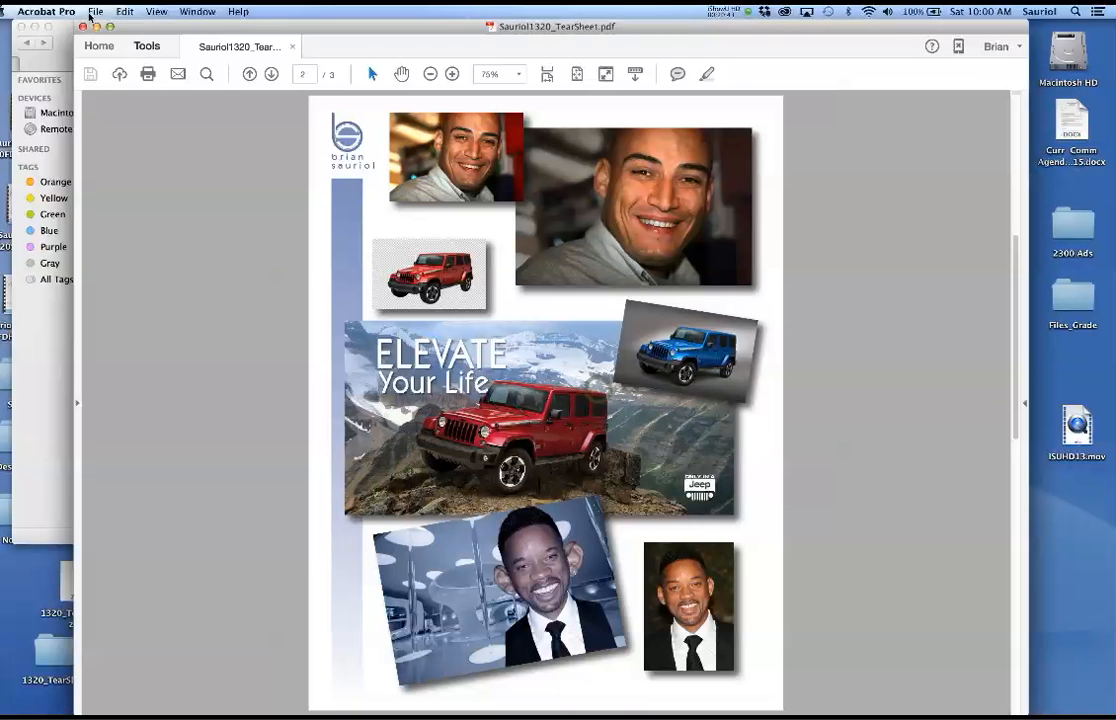
Save the tear sheet as a reduced size PDF compatible with Acrobat 4.0 and later, replacing the original file in the 11_TearSheet folder
{"action": "left_click", "coordinate": [95, 11]}
{"action": "mouse_move", "coordinate": [150, 100]}
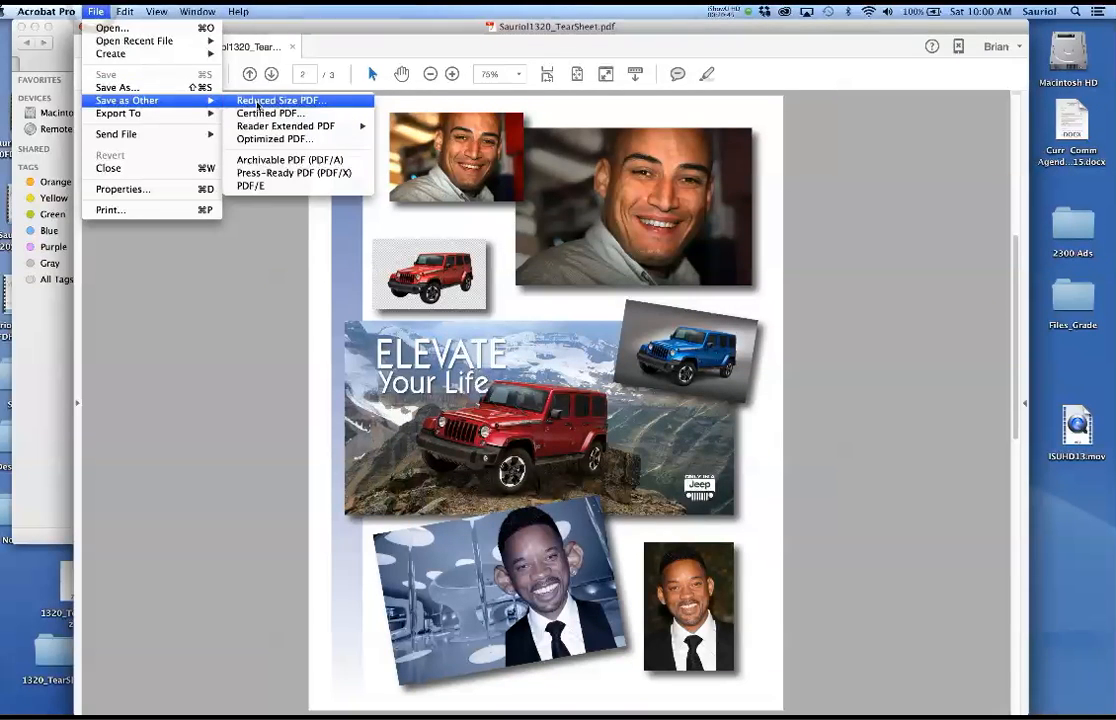
{"action": "left_click", "coordinate": [258, 102]}
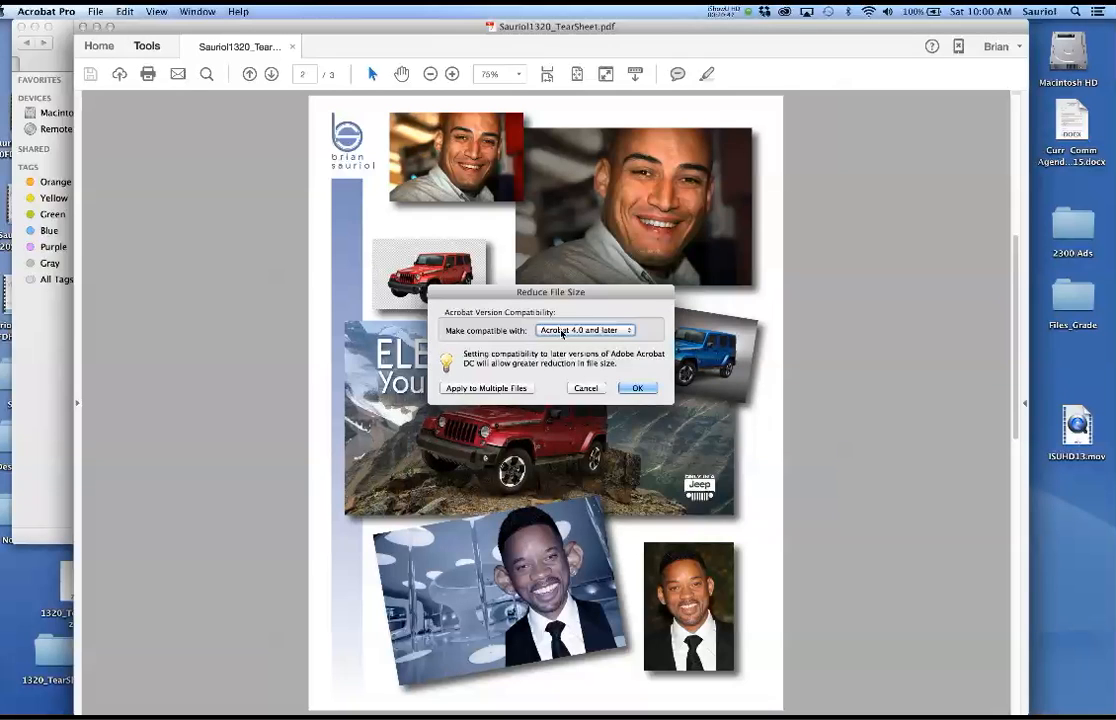
{"action": "left_click", "coordinate": [560, 331]}
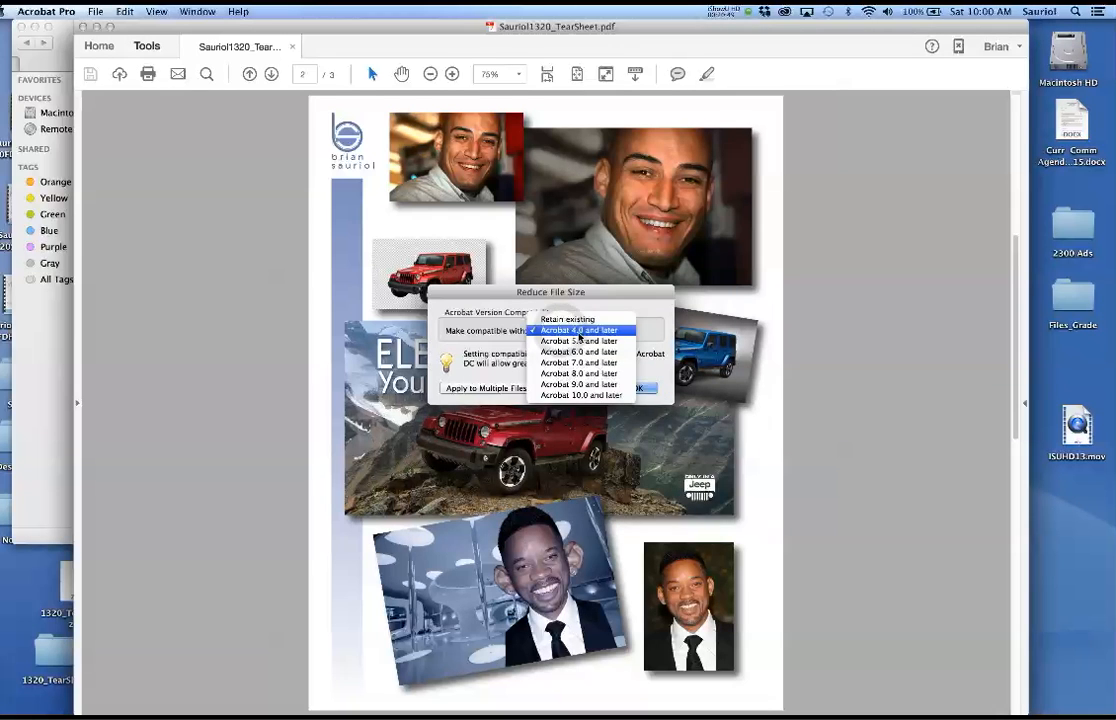
{"action": "left_click", "coordinate": [584, 334]}
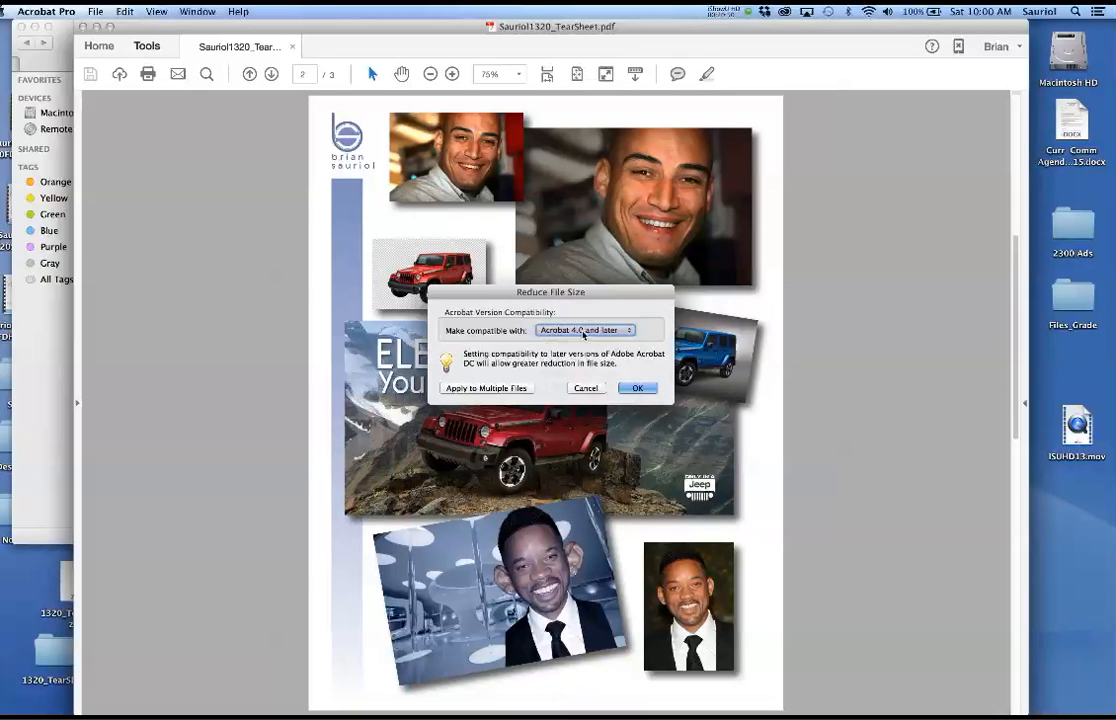
{"action": "left_click", "coordinate": [628, 388]}
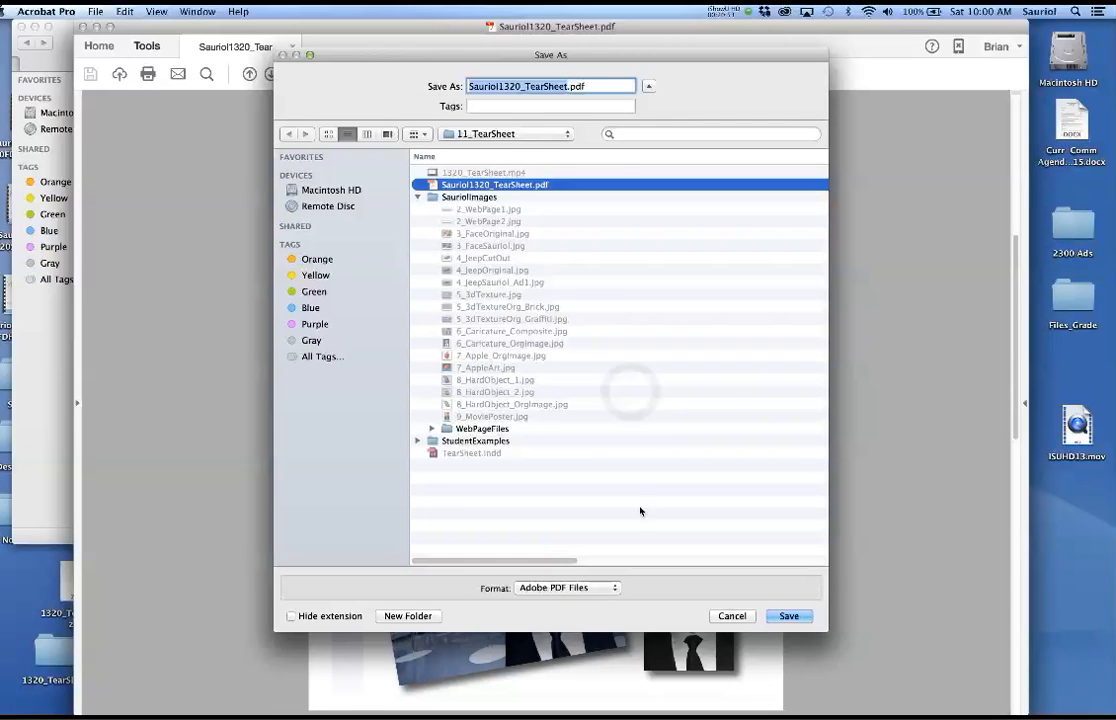
{"action": "left_click", "coordinate": [788, 617]}
{"action": "left_click", "coordinate": [650, 143]}
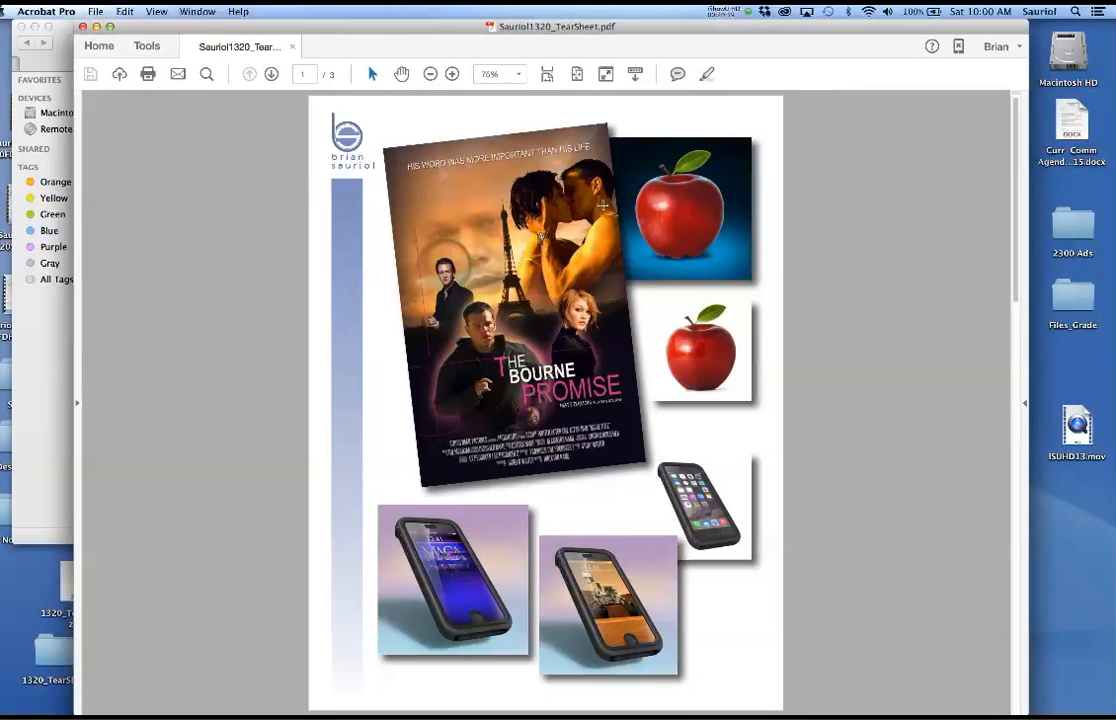
Page through the reduced PDF to examine its layouts, and close it to check the file's size in the 11_TearSheet folder in Finder
{"action": "key", "text": "Left"}
{"action": "key", "text": "Down"}
{"action": "key", "text": "Down"}
{"action": "key", "text": "Up"}
{"action": "key", "text": "Up"}
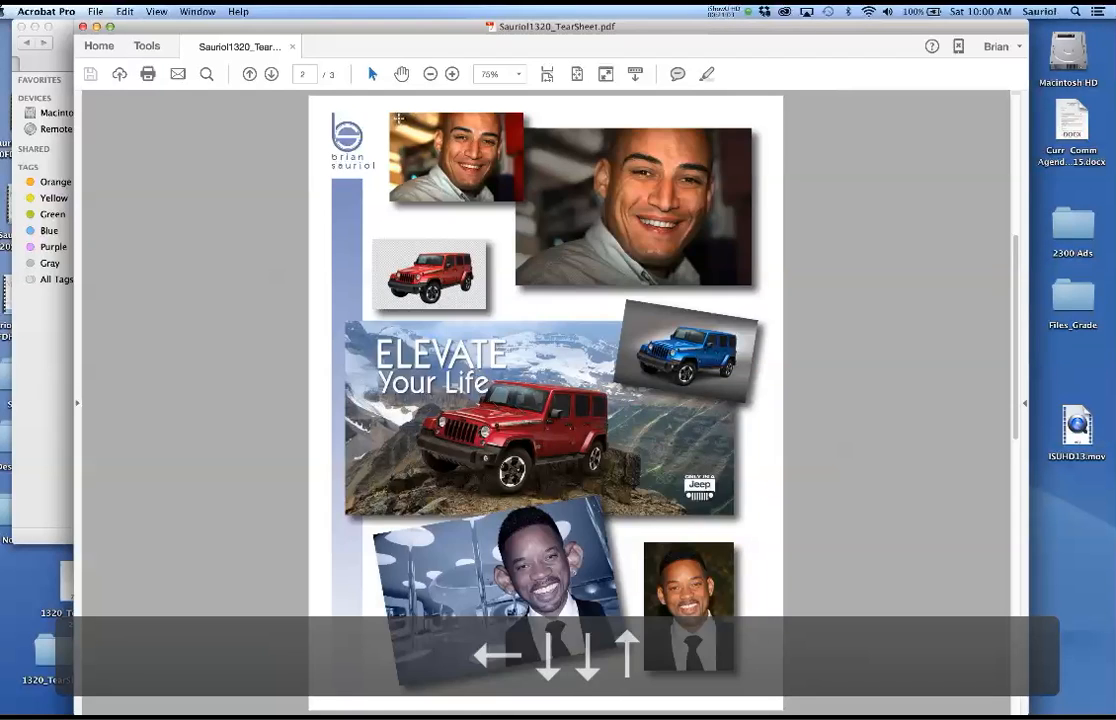
{"action": "left_click", "coordinate": [83, 26]}
{"action": "left_click", "coordinate": [385, 256]}
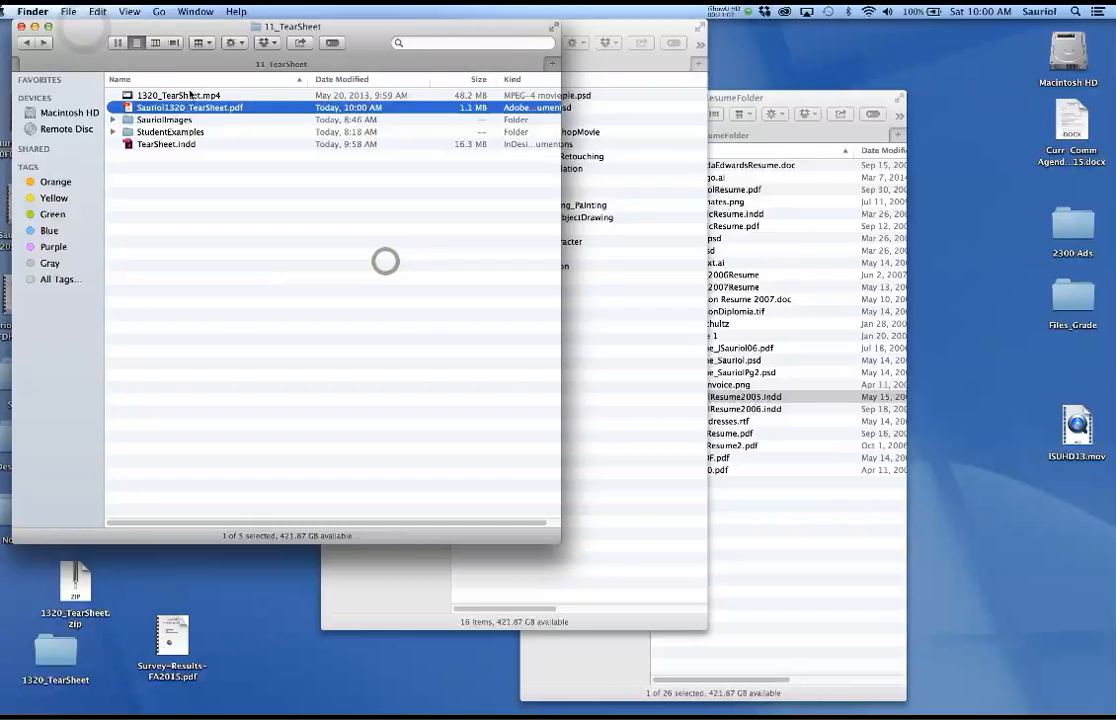